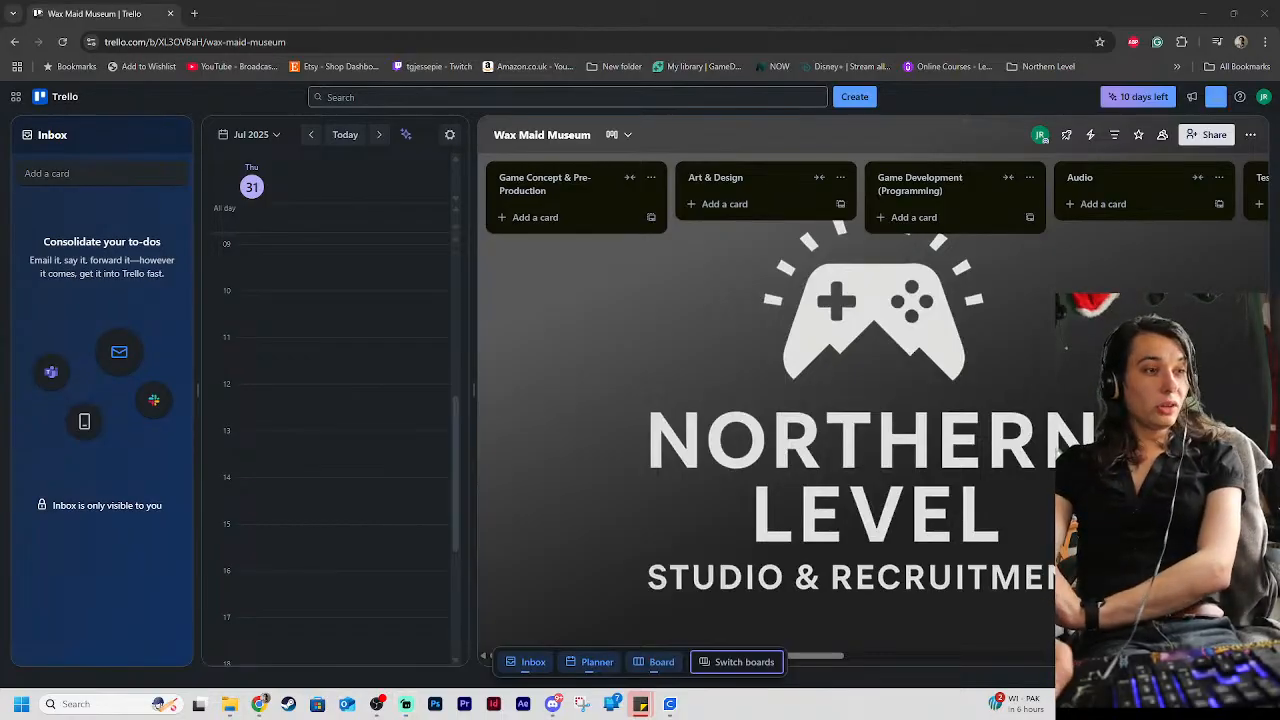
{"action": "key", "text": "super+d"}
{"action": "key", "text": "super+d"}
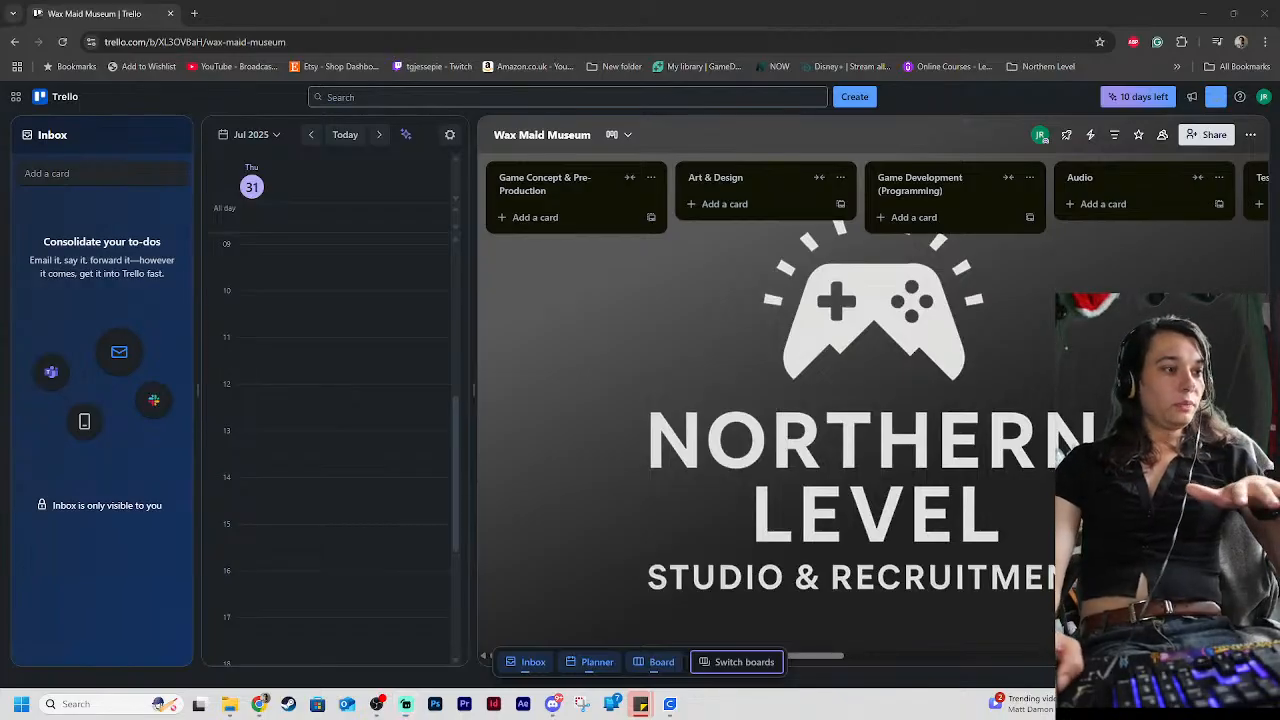
{"action": "key", "text": "super+d"}
{"action": "key", "text": "super+d"}
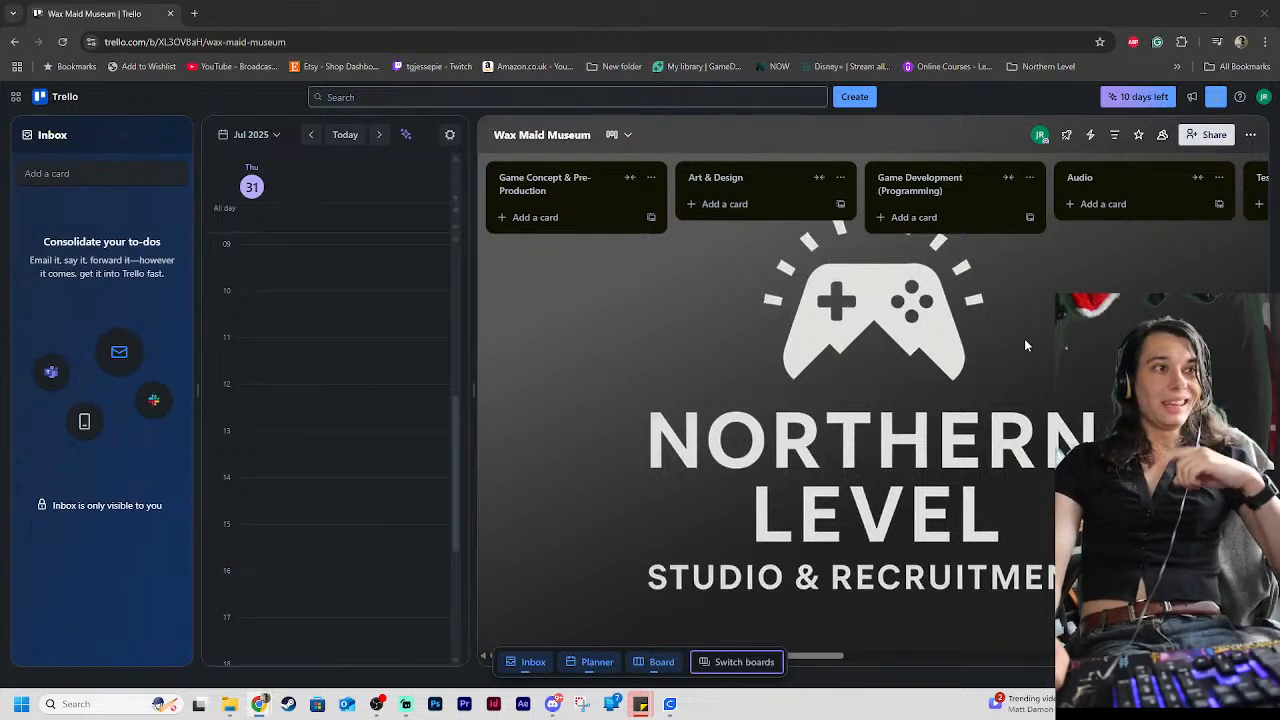
{"action": "left_click_drag", "start_coordinate": [838, 657], "coordinate": [991, 640]}
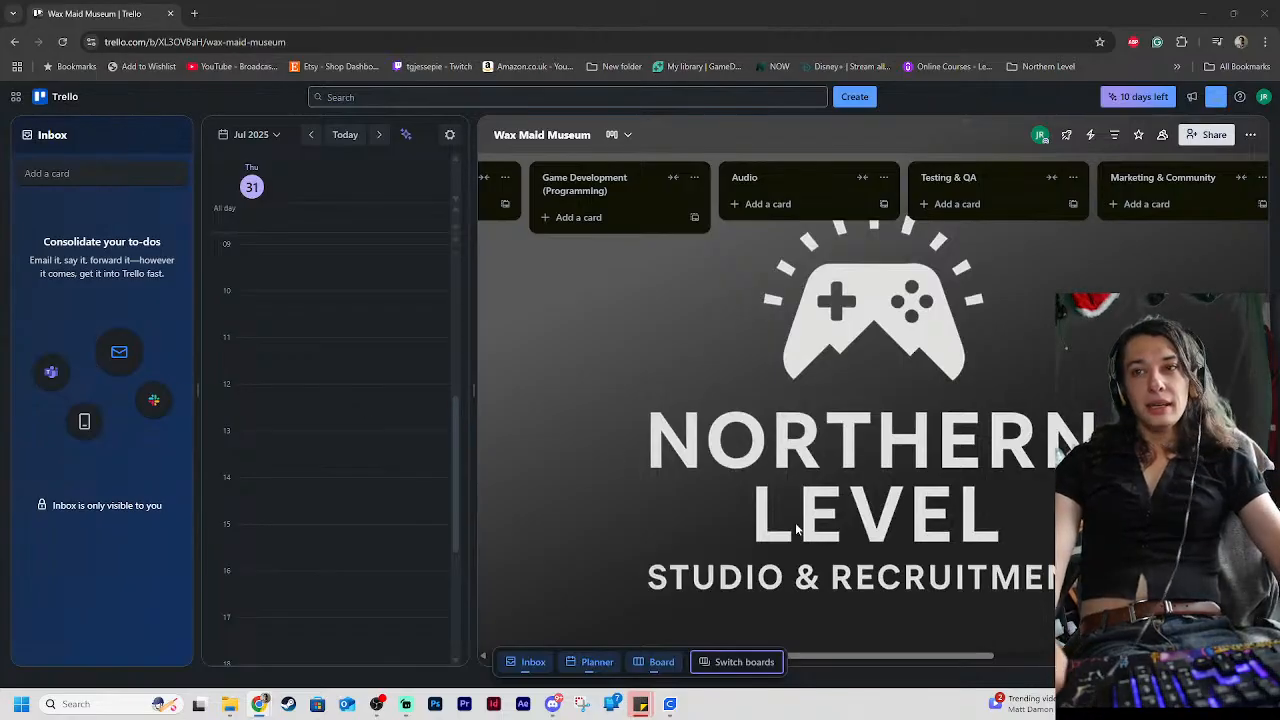
{"action": "left_click_drag", "start_coordinate": [977, 660], "coordinate": [758, 618]}
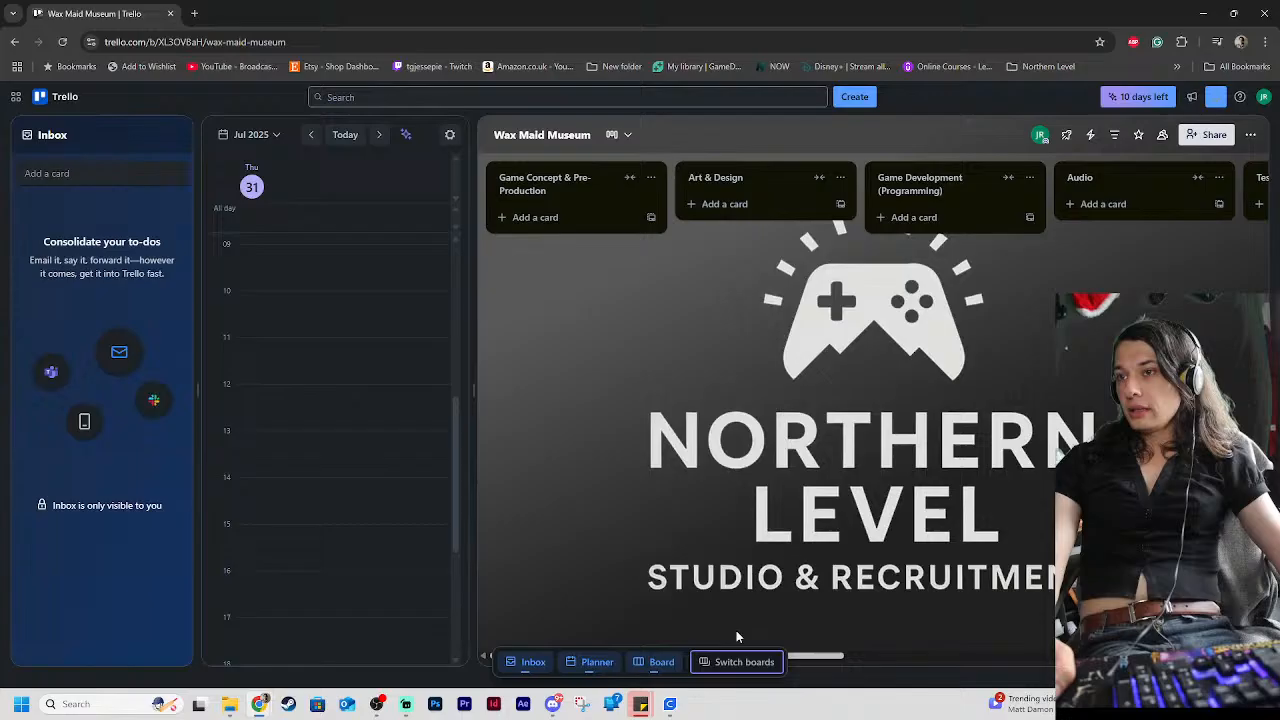
{"action": "left_click", "coordinate": [528, 222]}
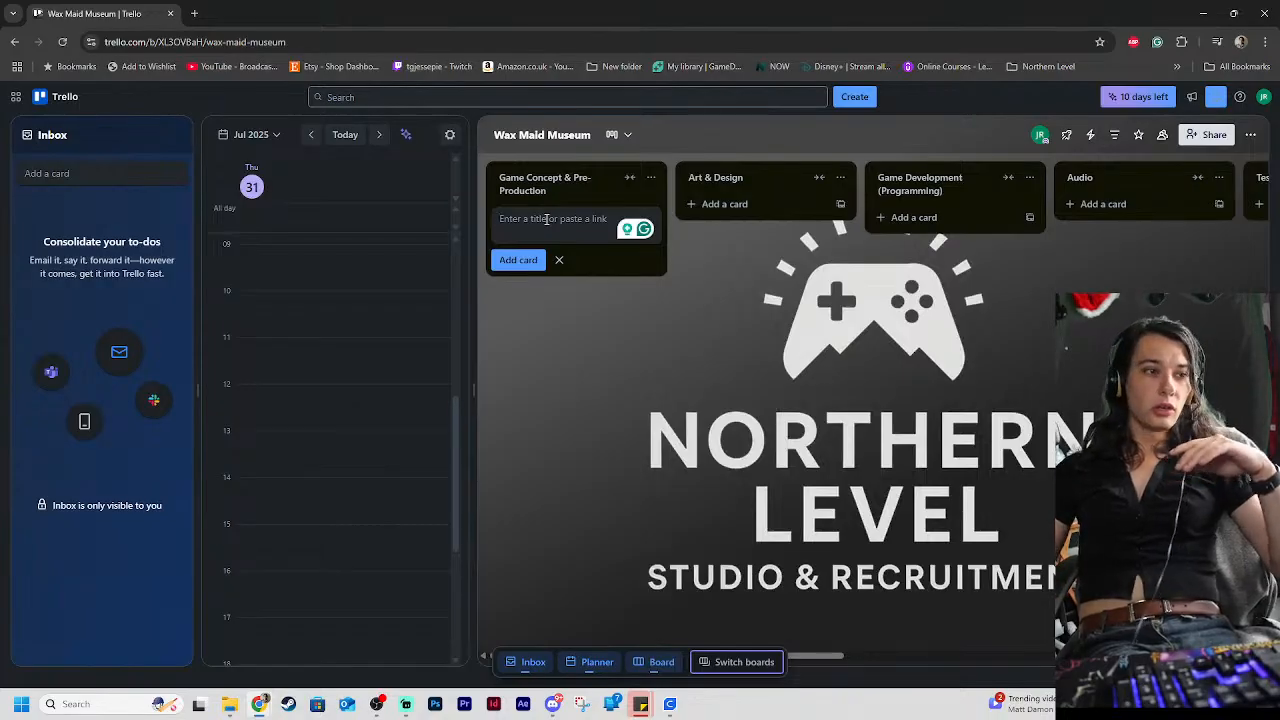
{"action": "left_click", "coordinate": [531, 219]}
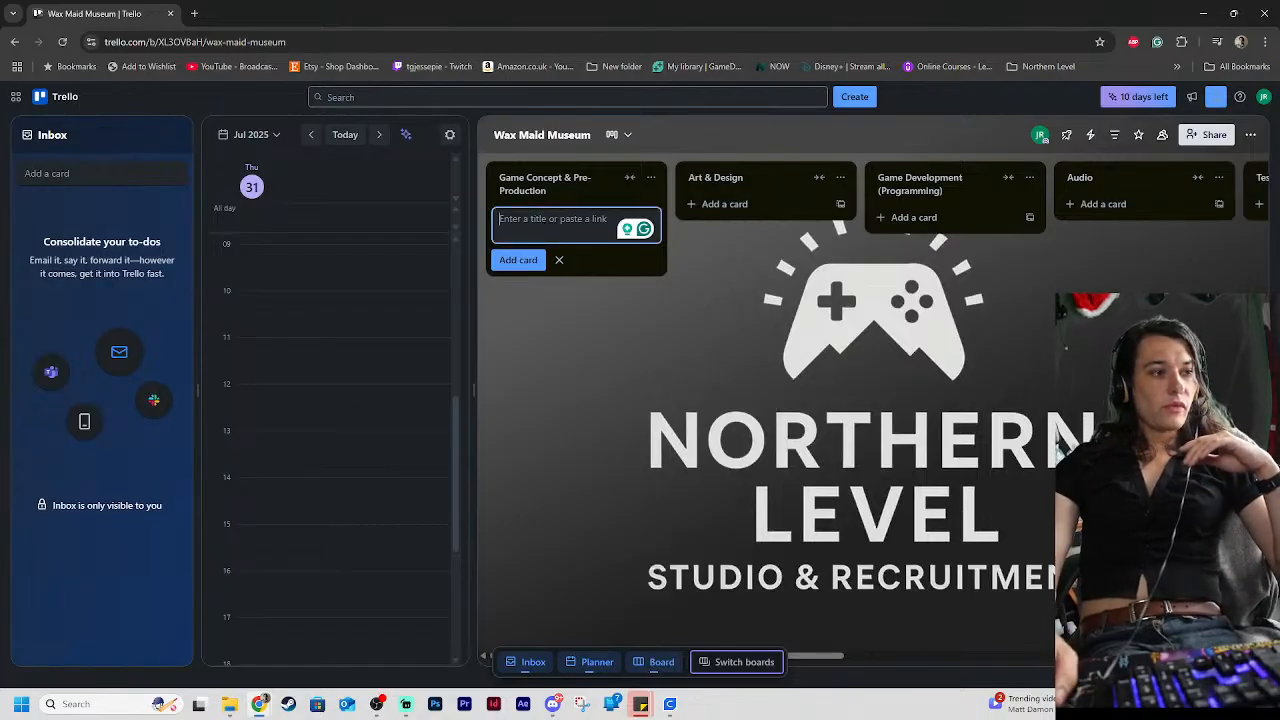
{"action": "key", "text": "alt+Tab"}
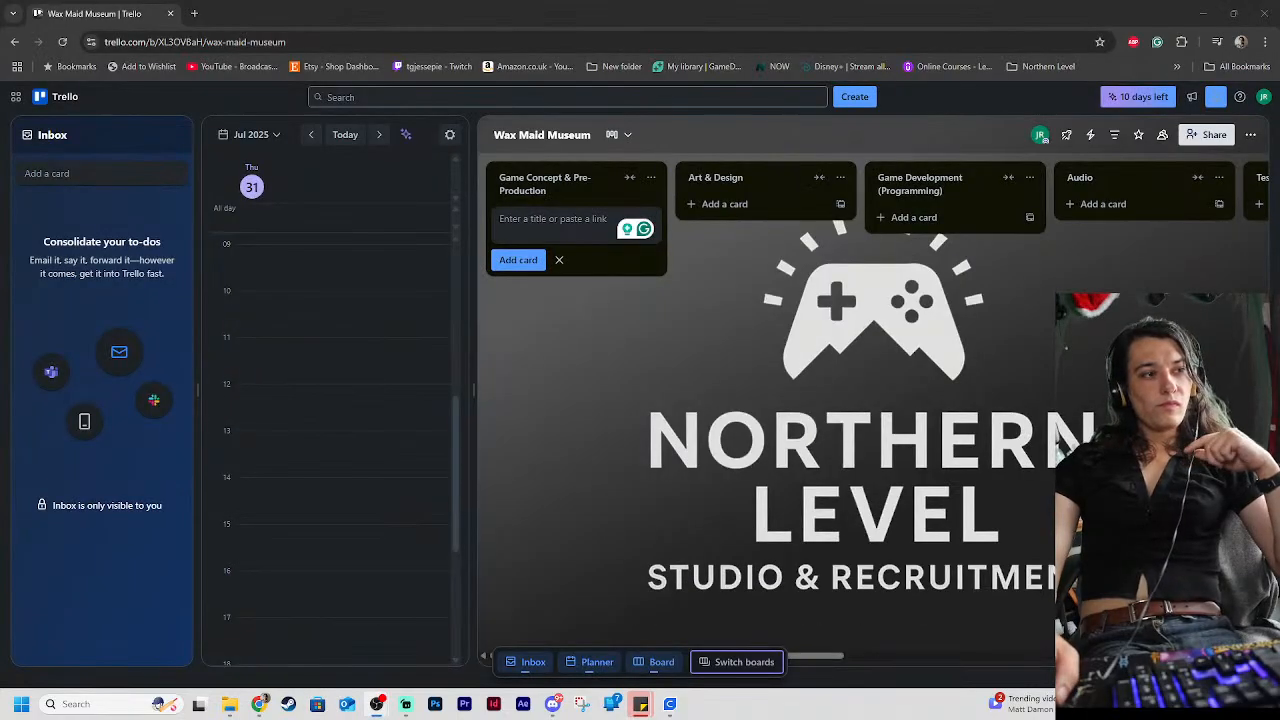
{"action": "key", "text": "alt+Tab"}
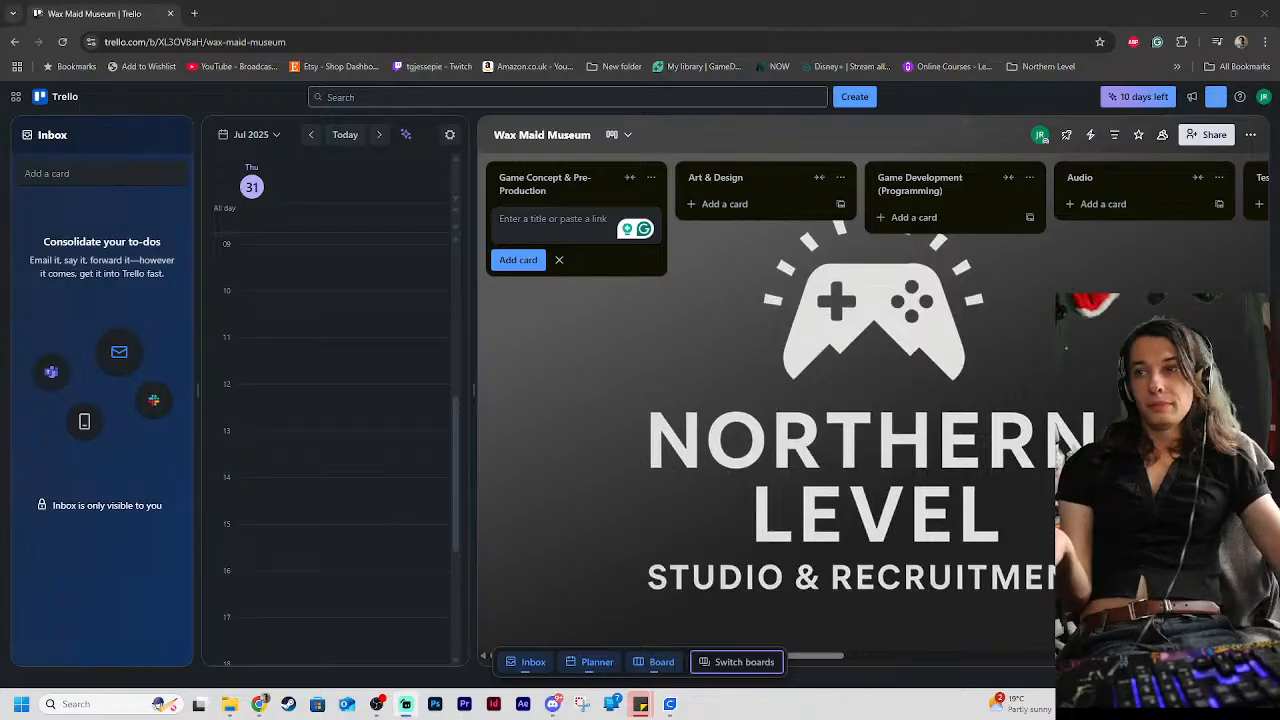
{"action": "left_click", "coordinate": [669, 380]}
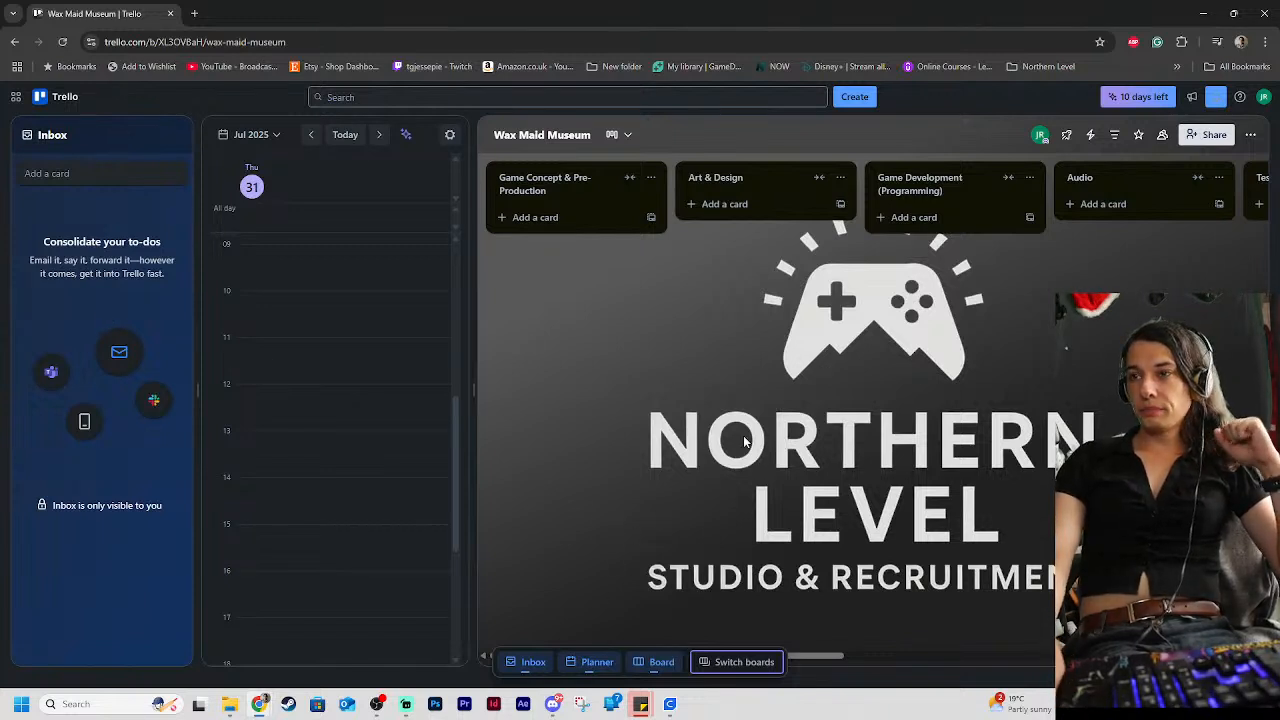
Add a card titled "story" to the Game Concept & Pre-Production list and briefly view its details
{"action": "left_click", "coordinate": [566, 216]}
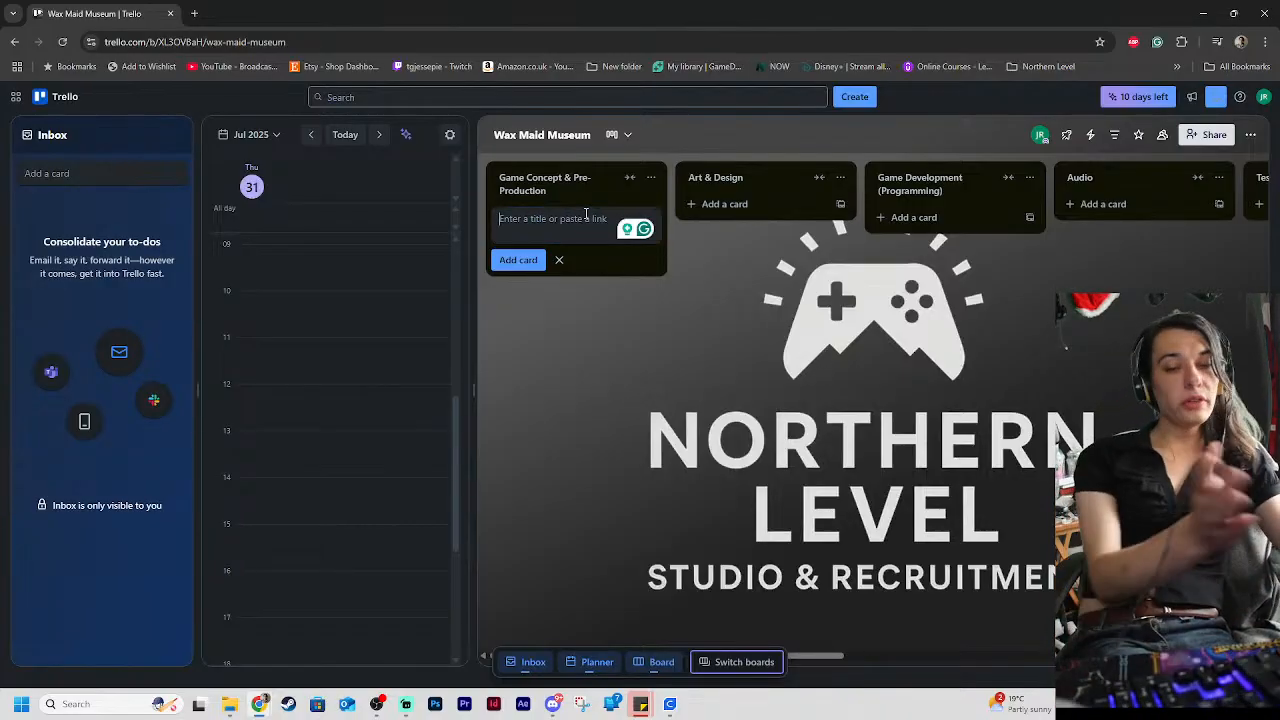
{"action": "type", "text": "story"}
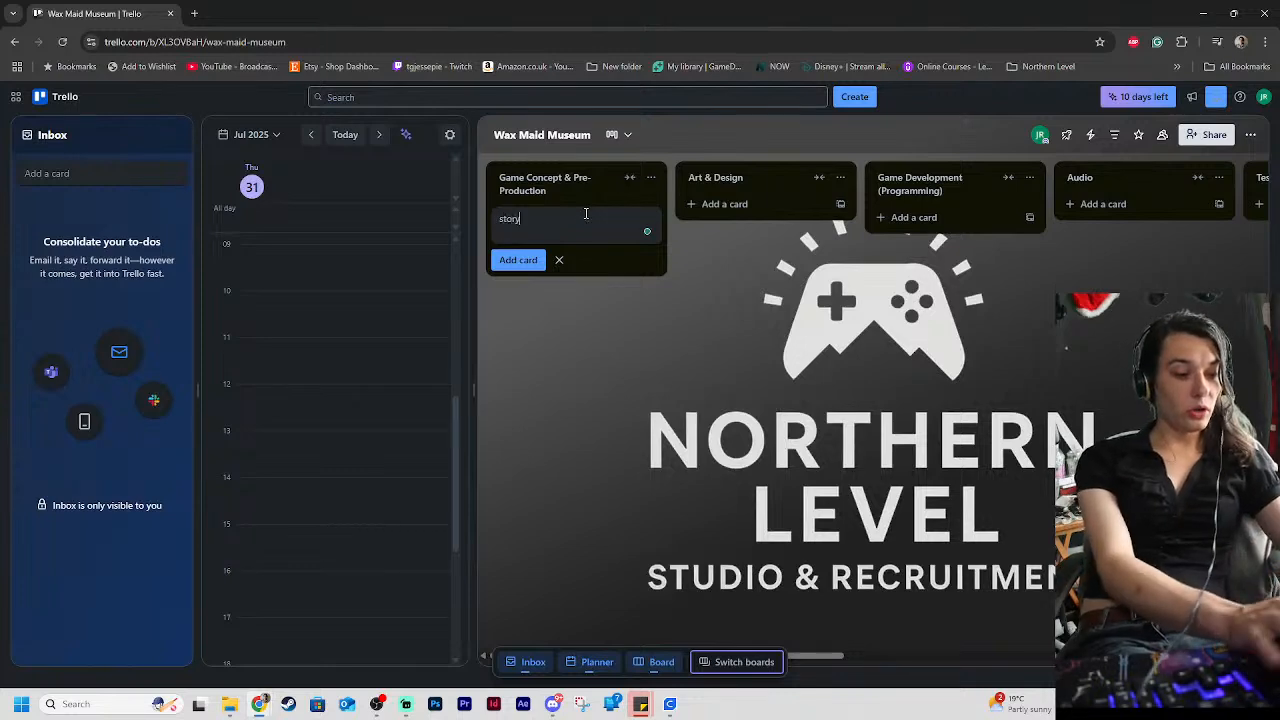
{"action": "key", "text": "Return"}
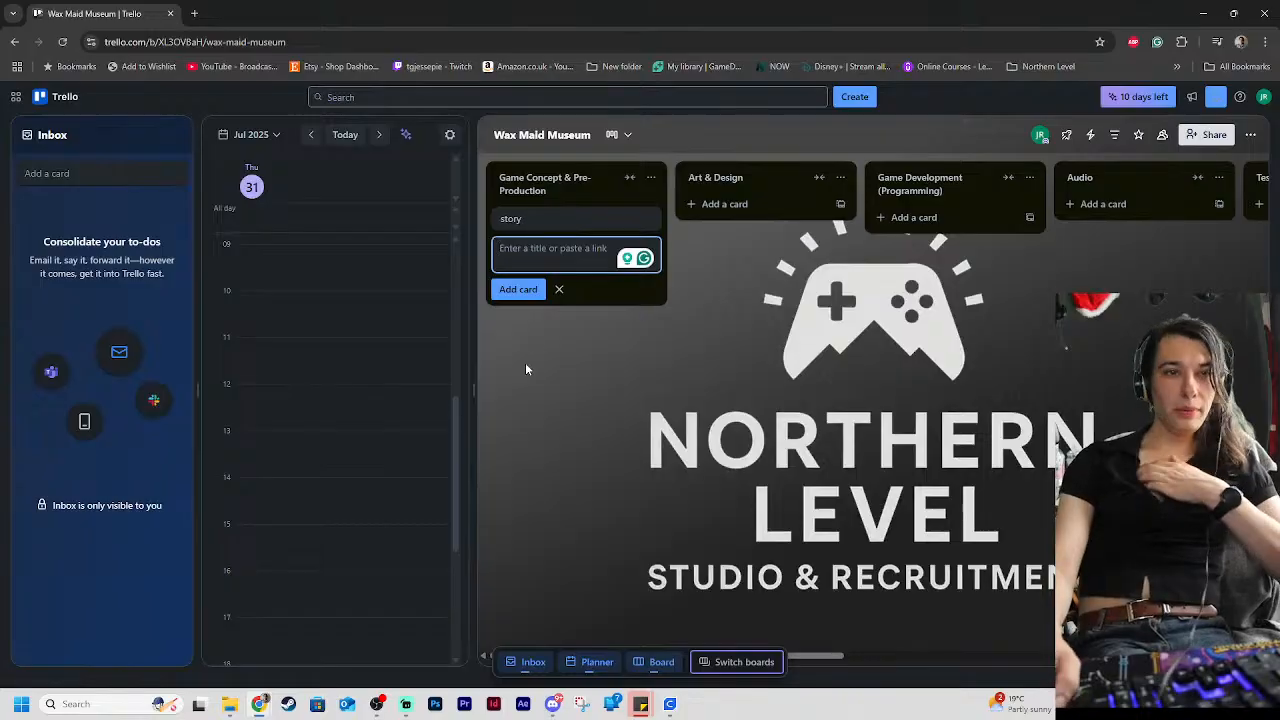
{"action": "left_click", "coordinate": [549, 222]}
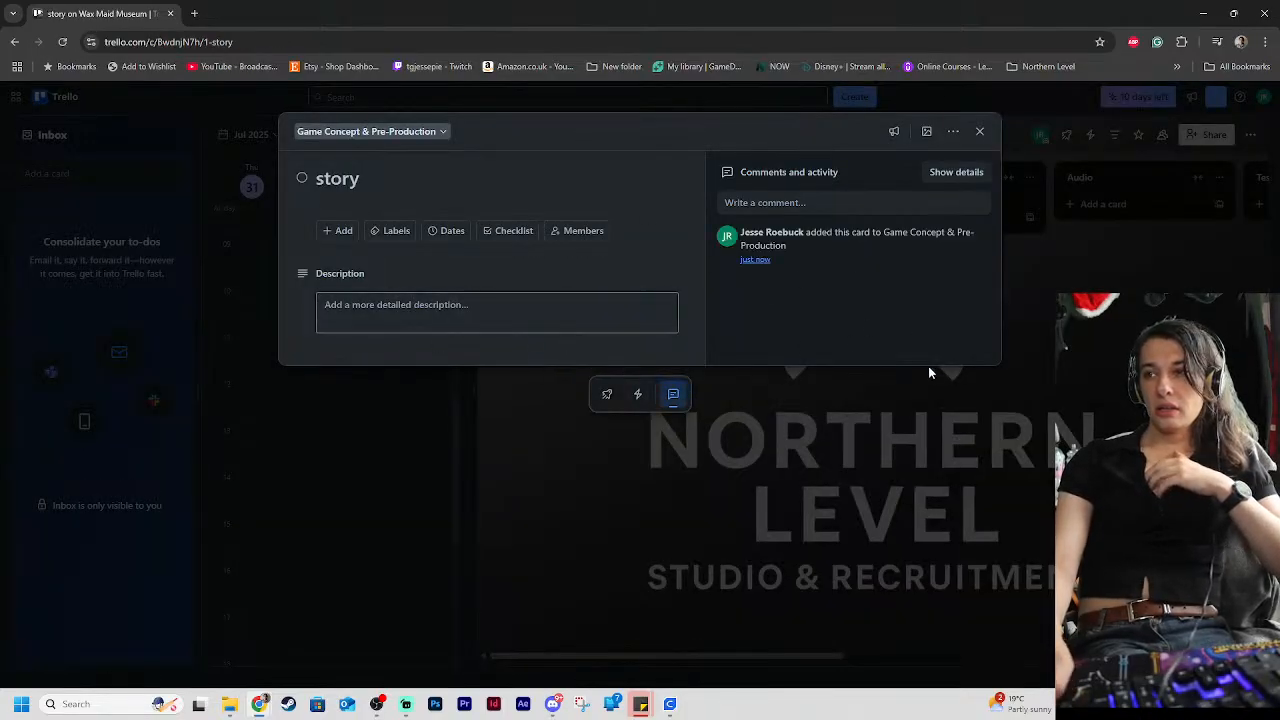
{"action": "left_click", "coordinate": [1101, 368]}
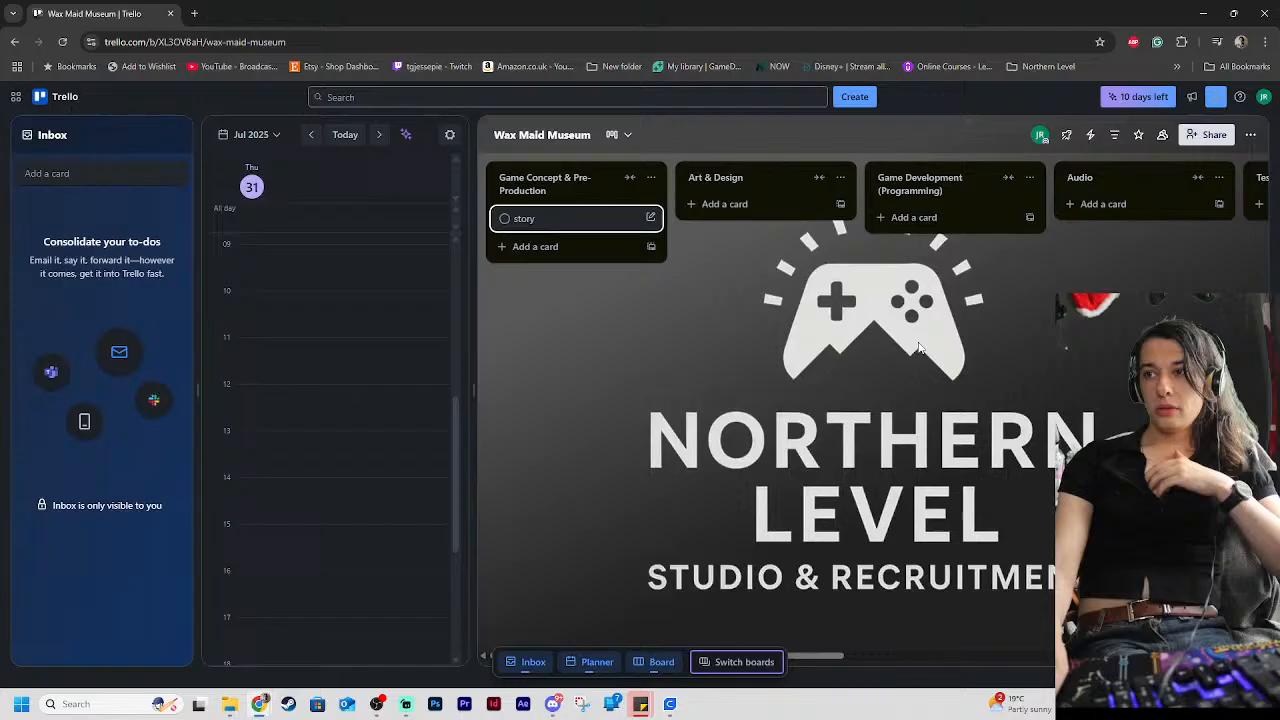
Add a card titled "voice acting recruitment" beneath the story card and move it to the Audio list
{"action": "left_click", "coordinate": [541, 249]}
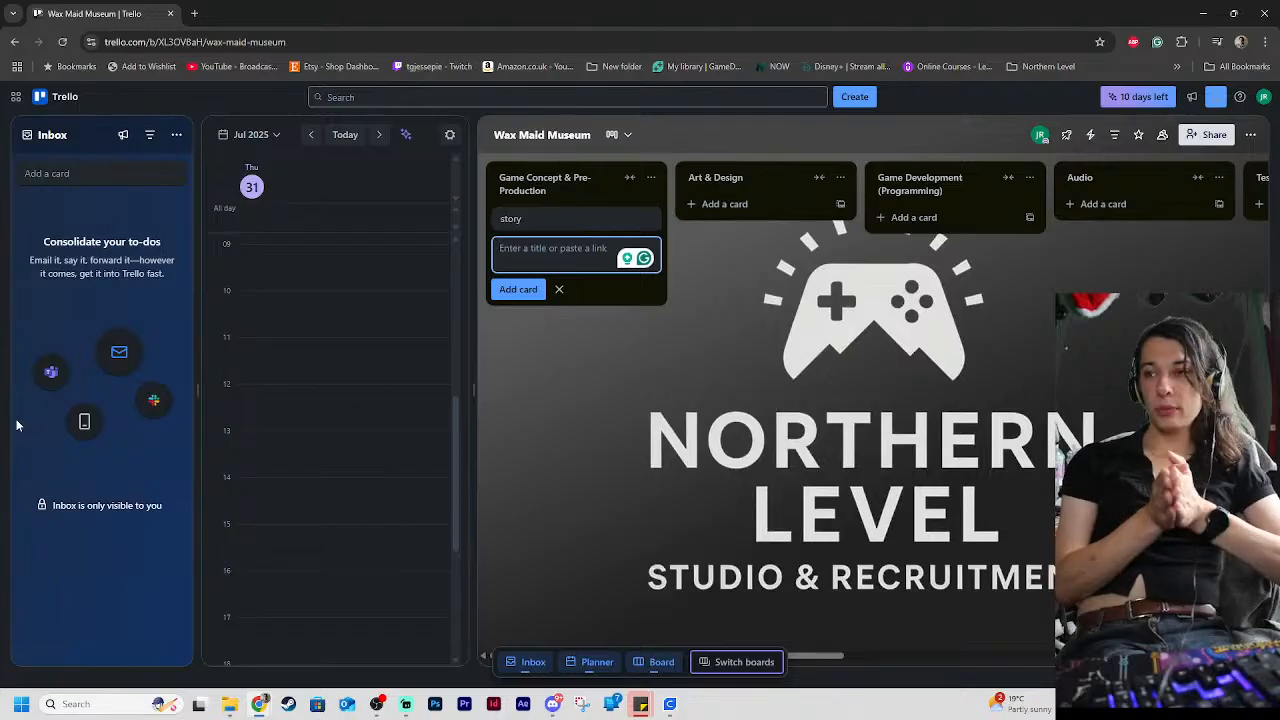
{"action": "type", "text": "vo"}
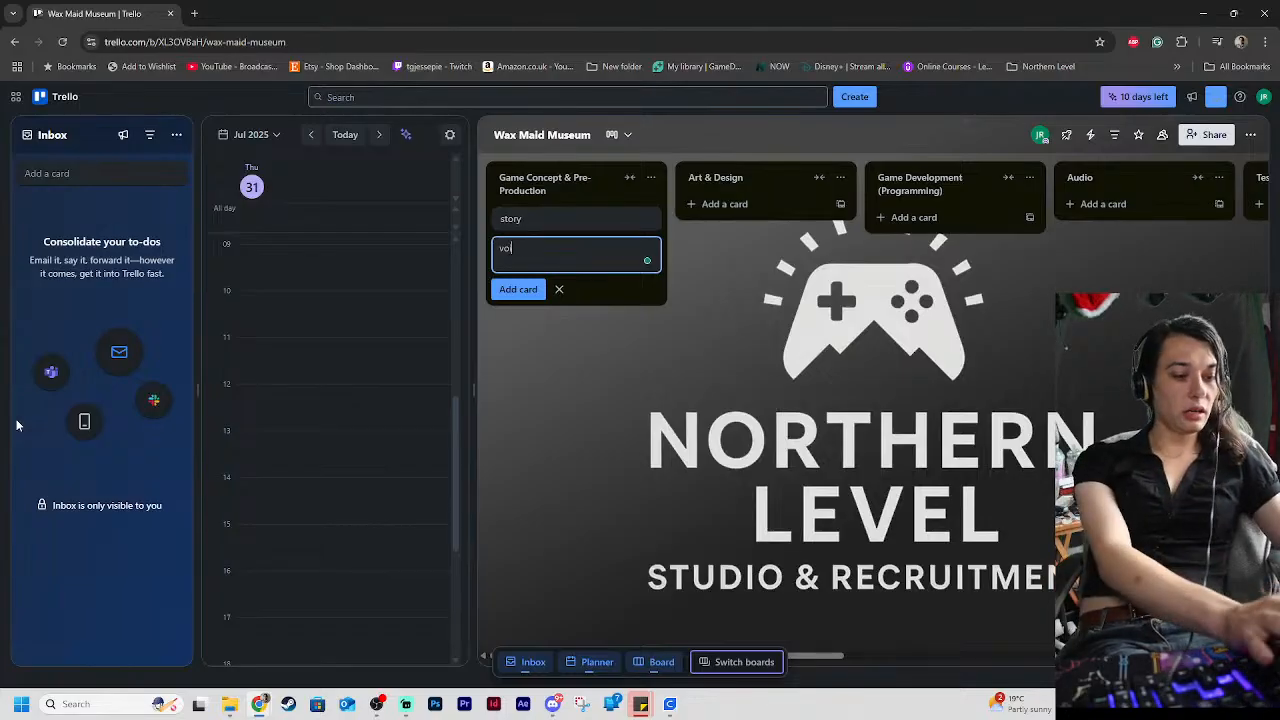
{"action": "type", "text": "ice acting"}
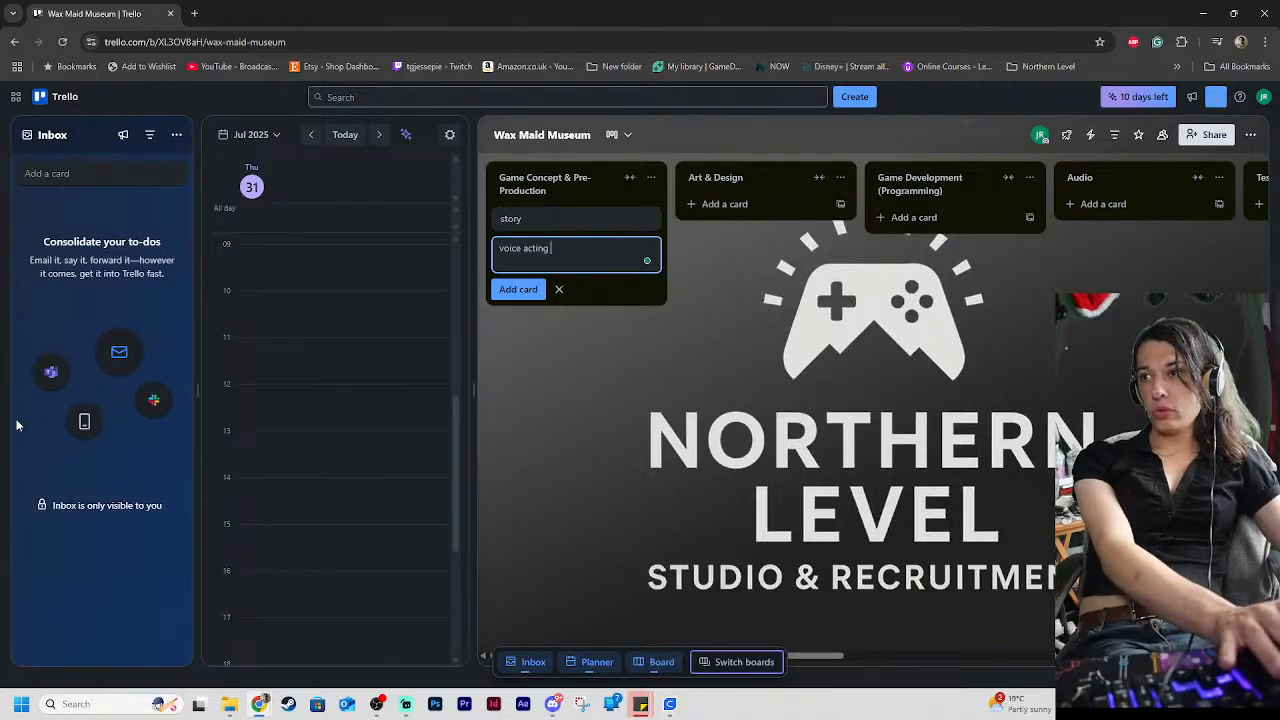
{"action": "type", "text": " re"}
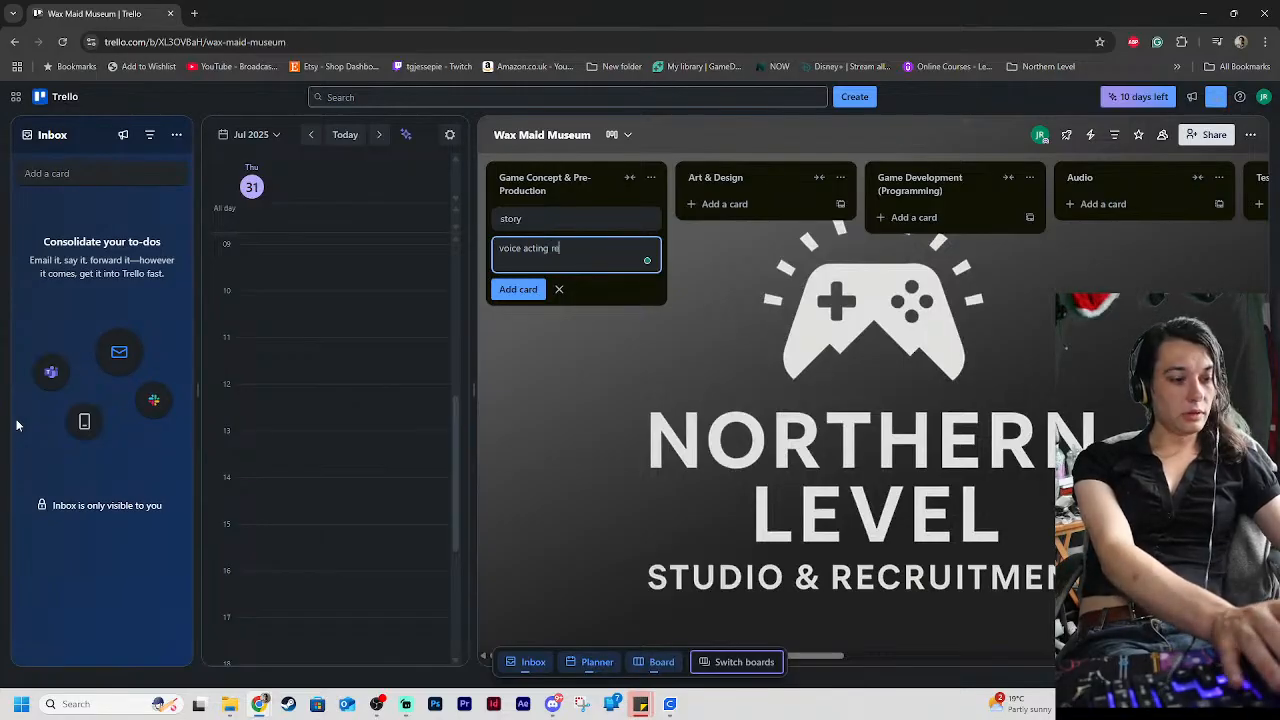
{"action": "type", "text": "cruitment"}
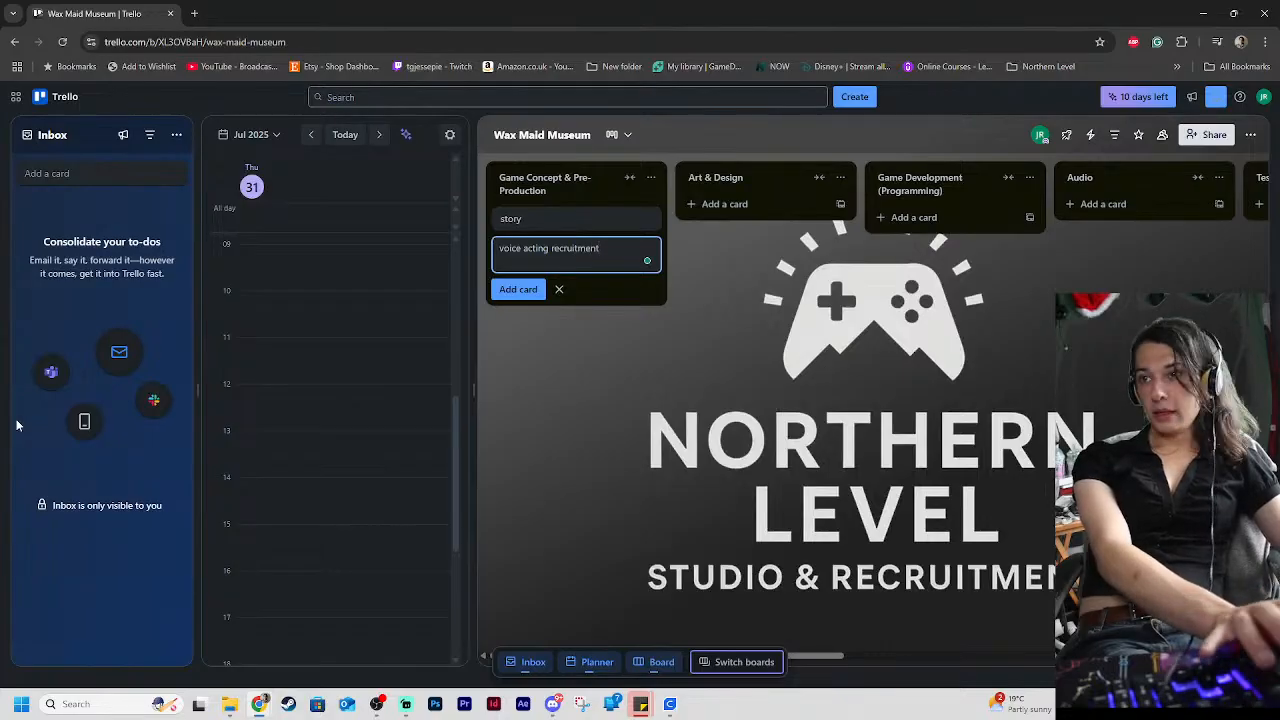
{"action": "key", "text": "Return"}
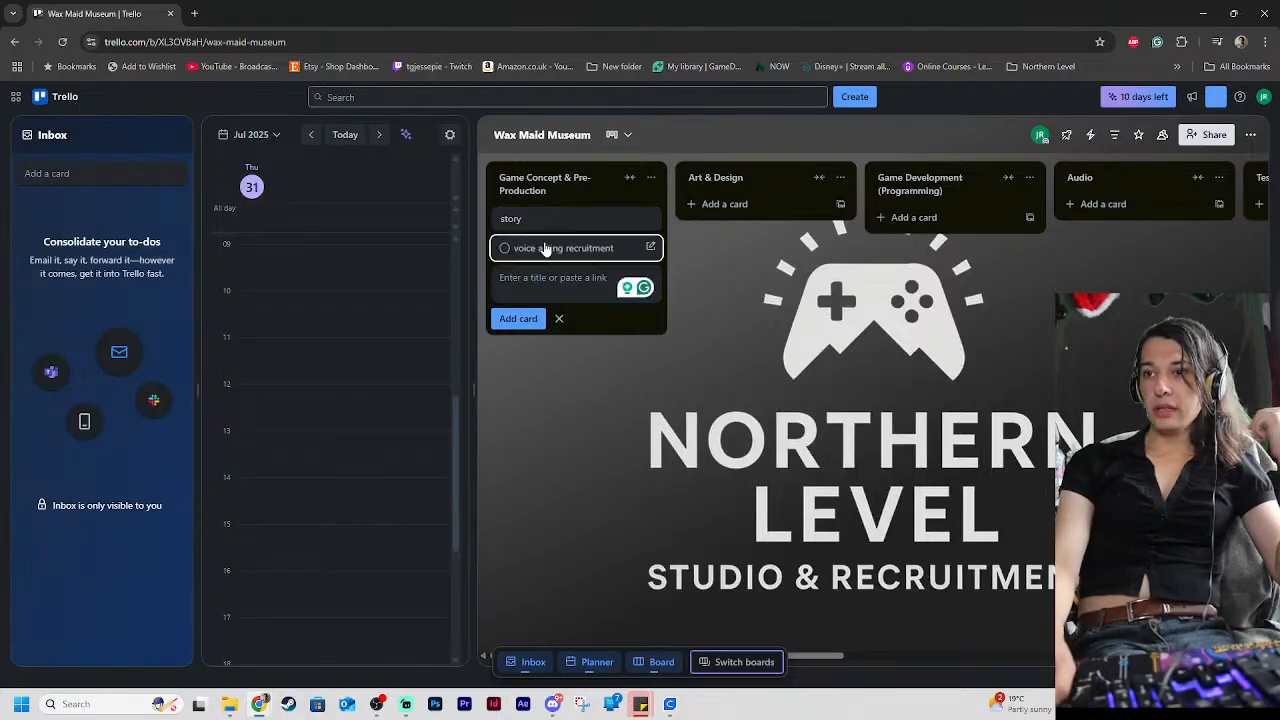
{"action": "left_click_drag", "start_coordinate": [546, 249], "coordinate": [1107, 197]}
Add a card titled "story voice lines" to the Audio list, beneath voice acting recruitment
{"action": "left_click", "coordinate": [1104, 233]}
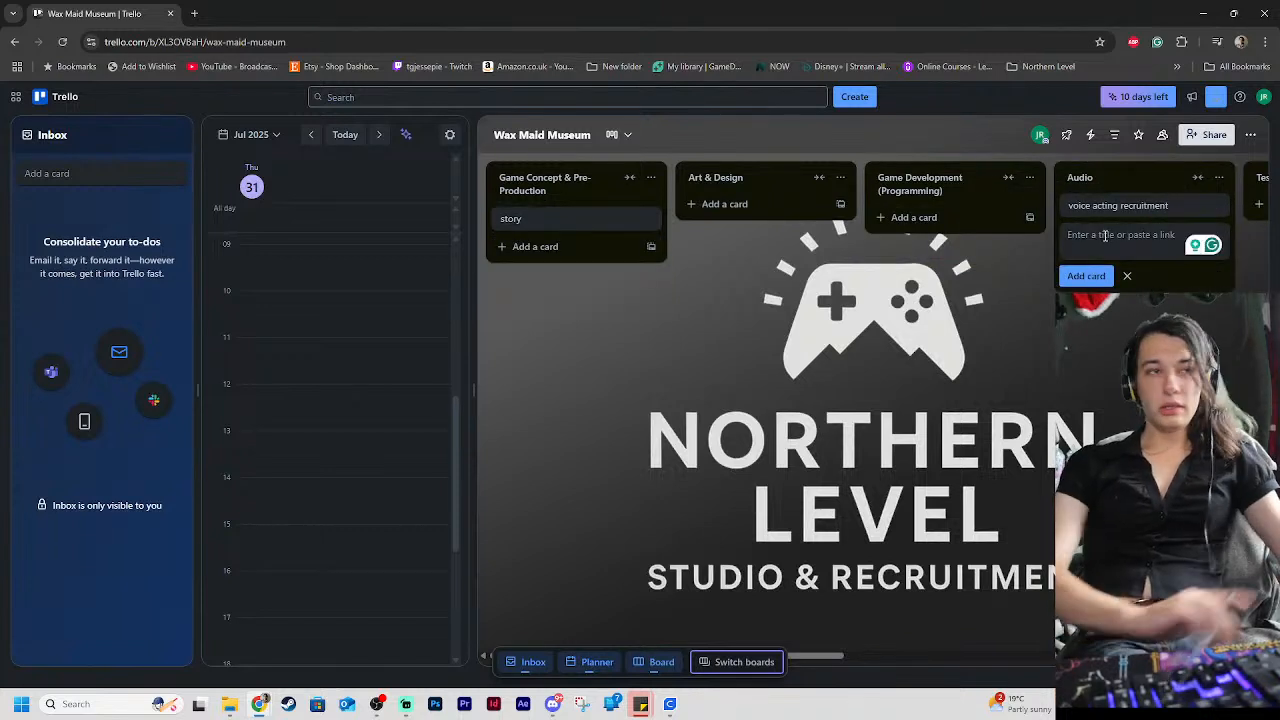
{"action": "type", "text": "s"}
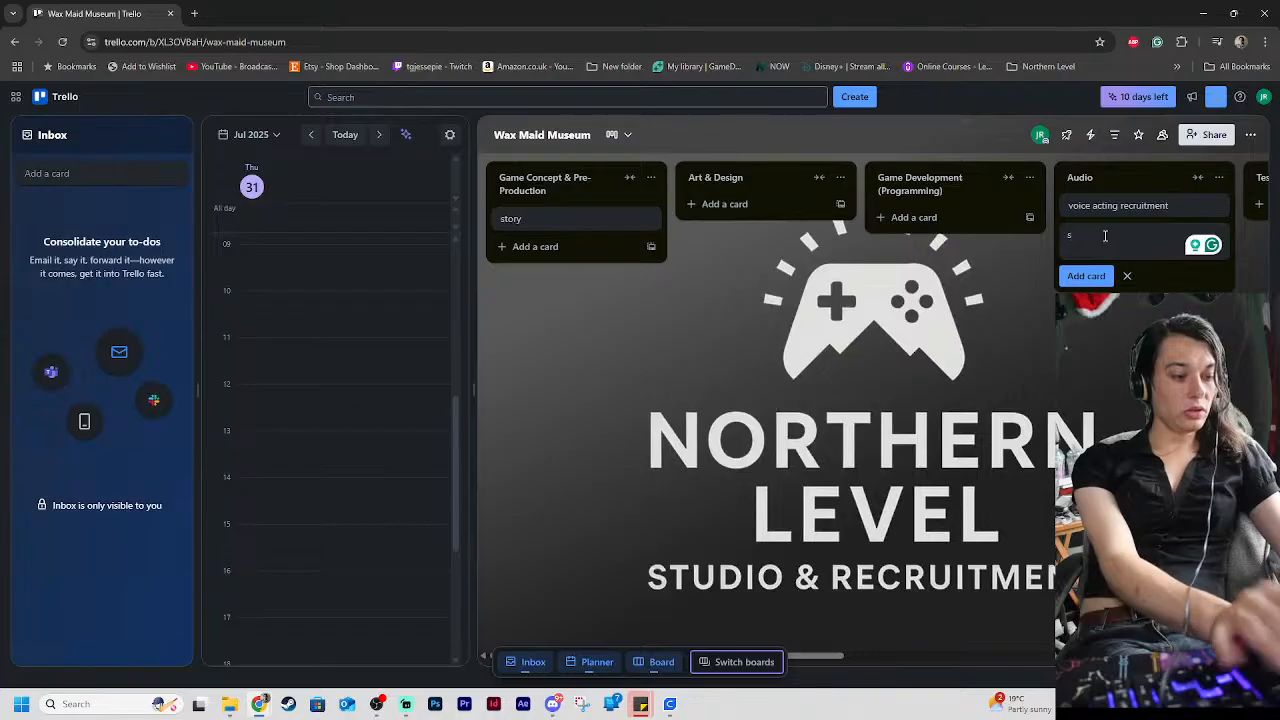
{"action": "key", "text": "BackSpace"}
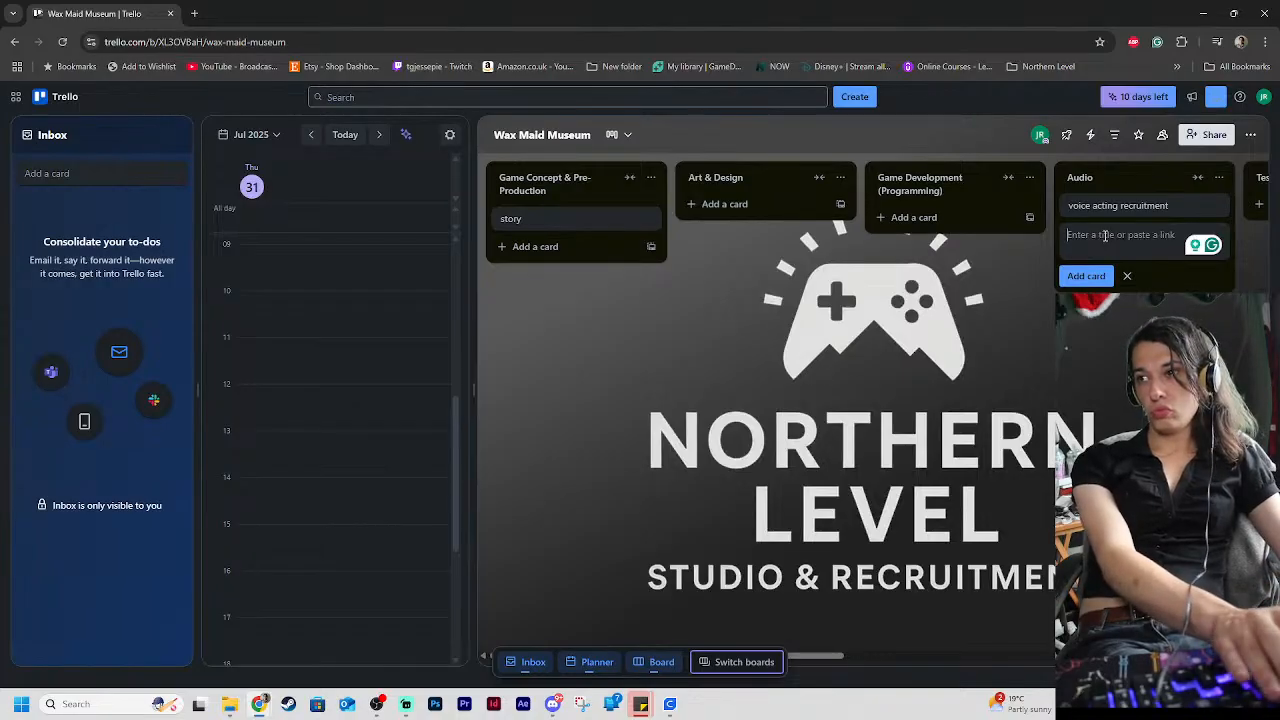
{"action": "type", "text": "voice"}
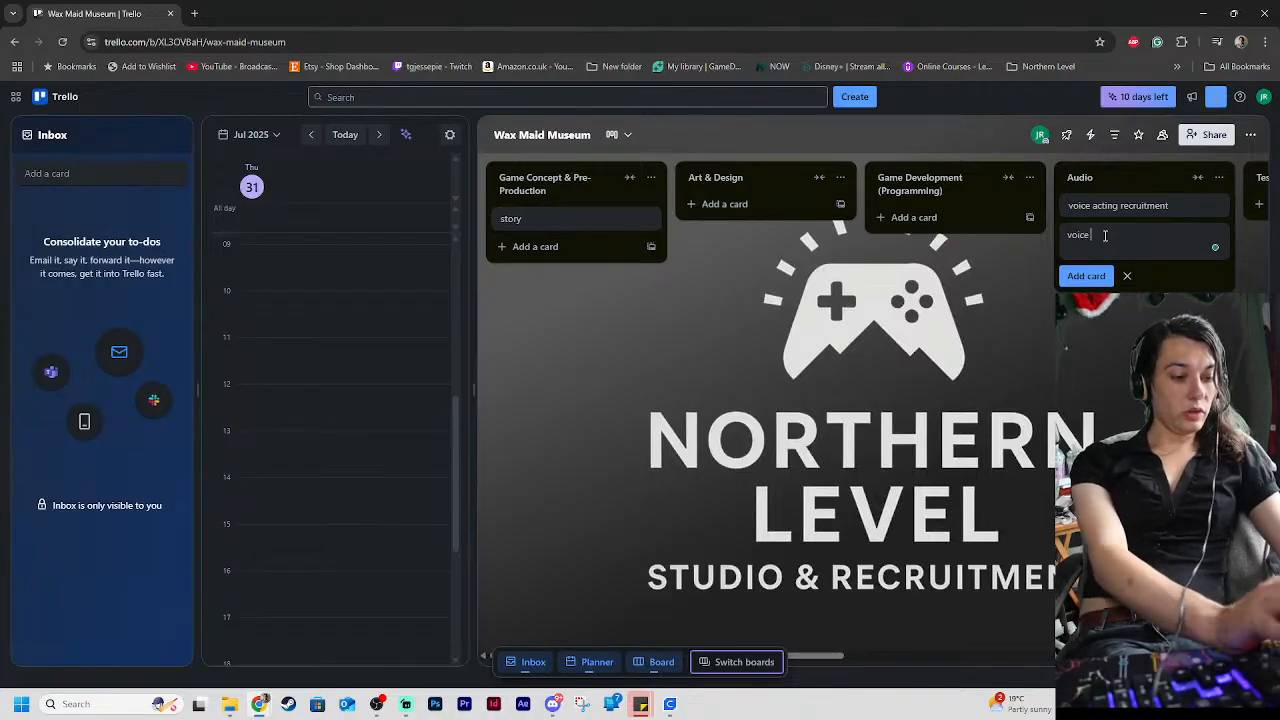
{"action": "key", "text": "BackSpace"}
{"action": "key", "text": "BackSpace"}
{"action": "key", "text": "BackSpace"}
{"action": "key", "text": "BackSpace"}
{"action": "key", "text": "BackSpace"}
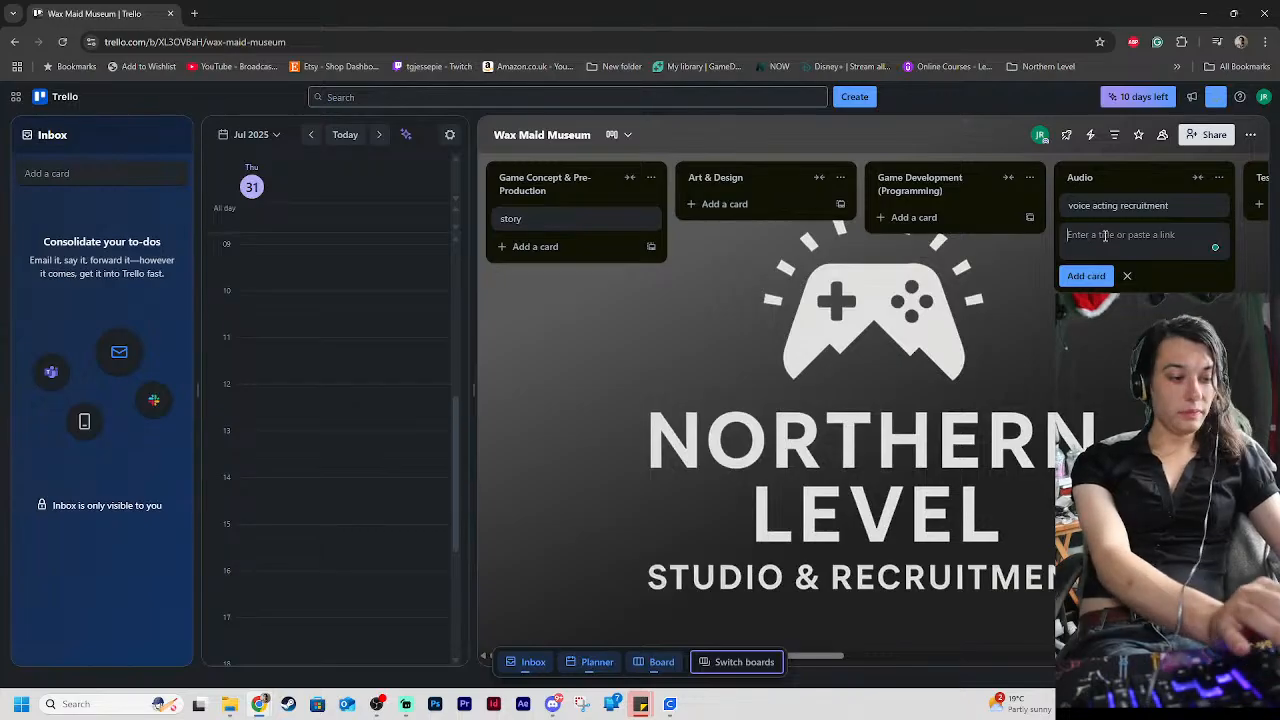
{"action": "type", "text": "story l"}
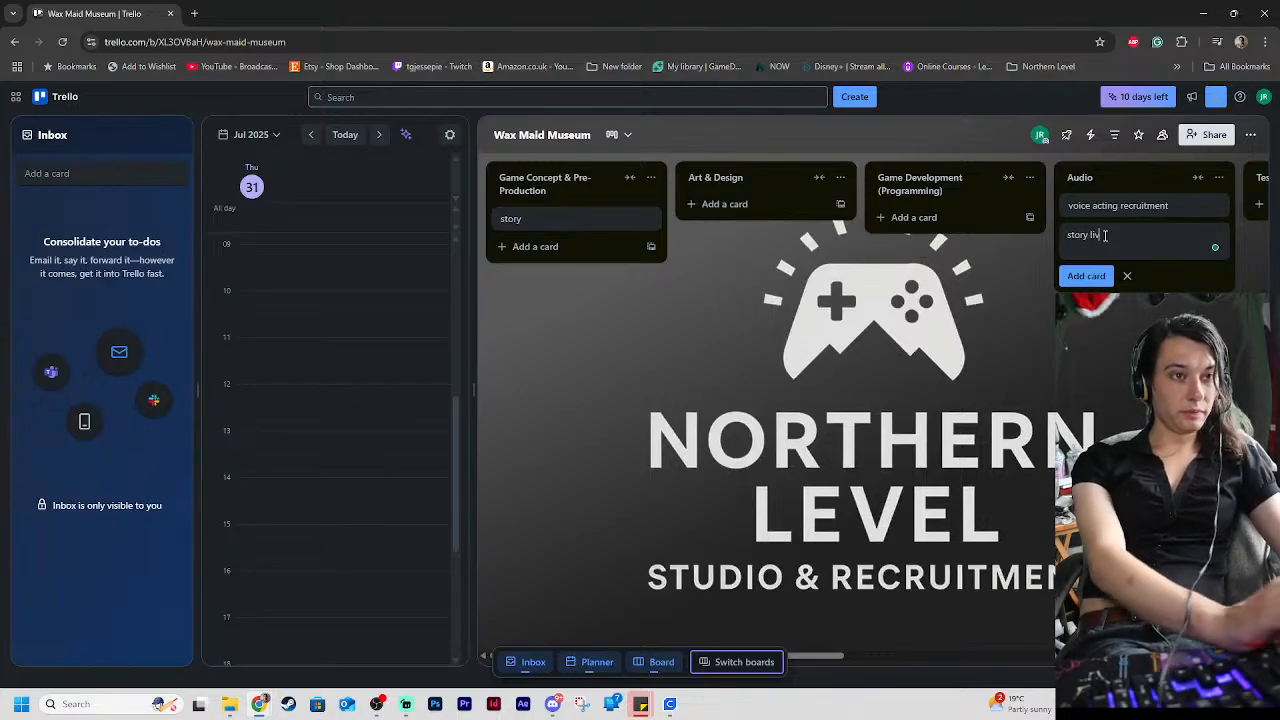
{"action": "type", "text": "iv"}
{"action": "key", "text": "BackSpace"}
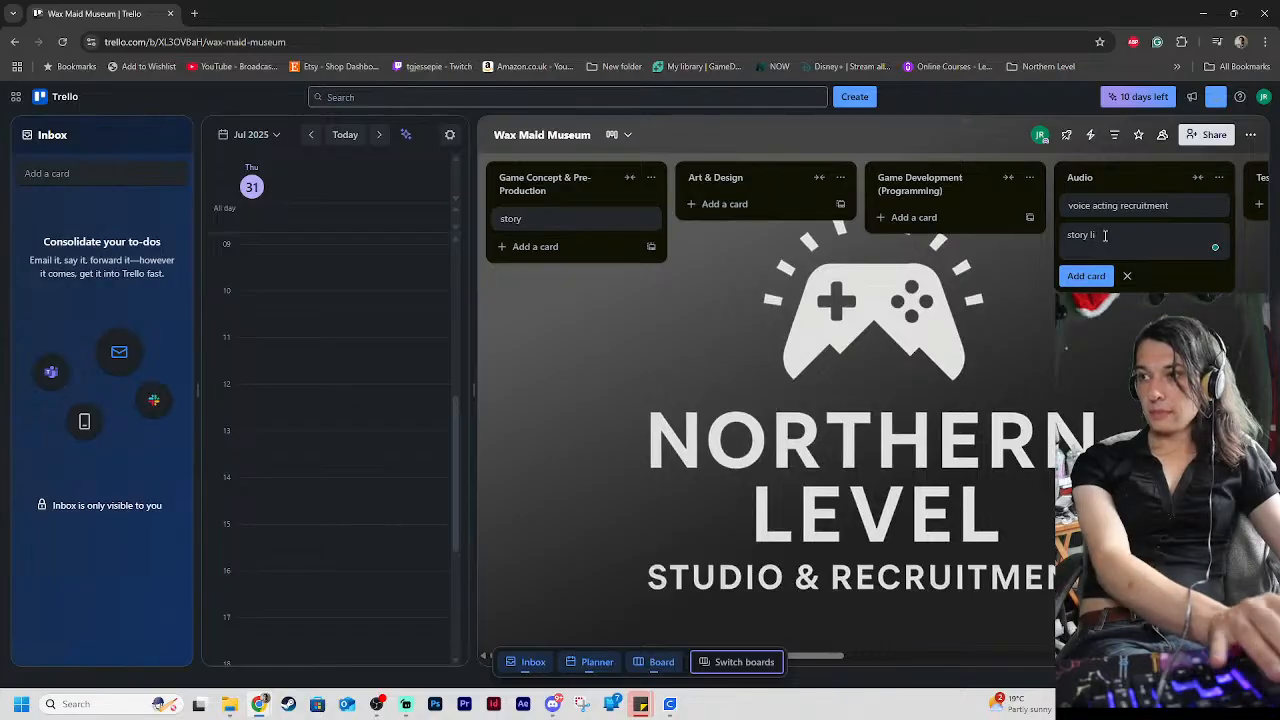
{"action": "key", "text": "BackSpace"}
{"action": "key", "text": "BackSpace"}
{"action": "type", "text": "v"}
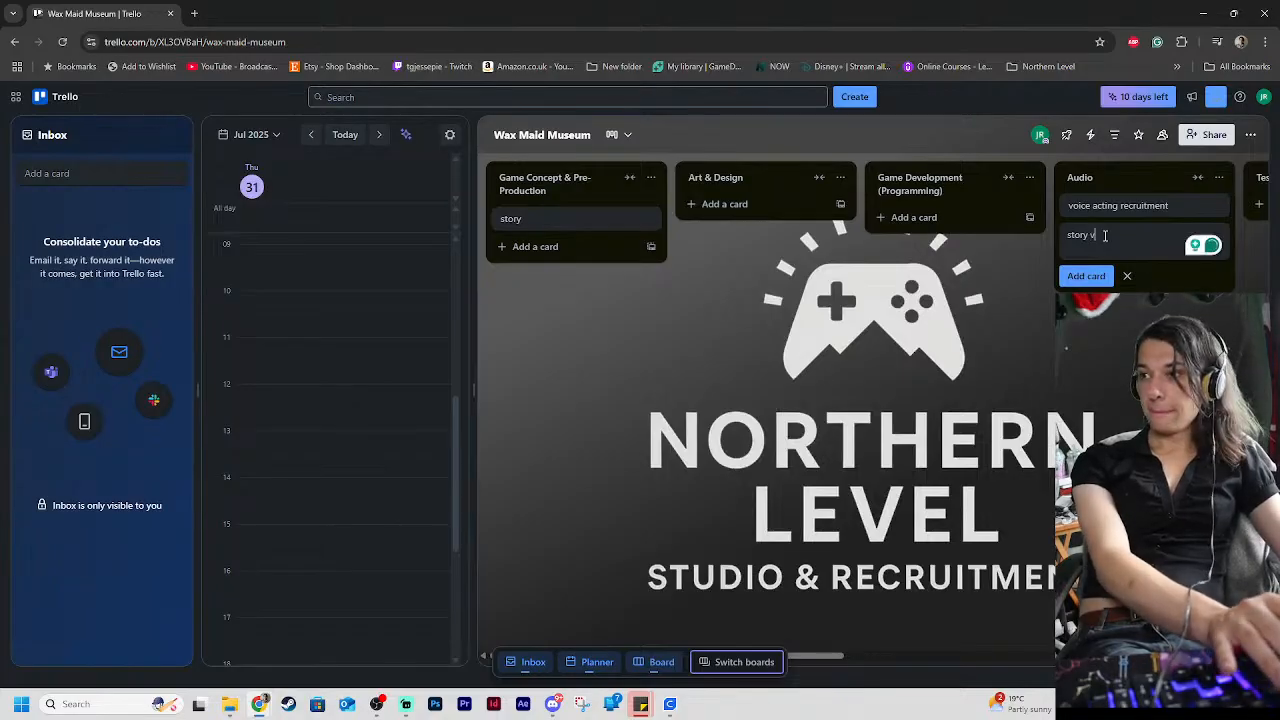
{"action": "type", "text": "oice line "}
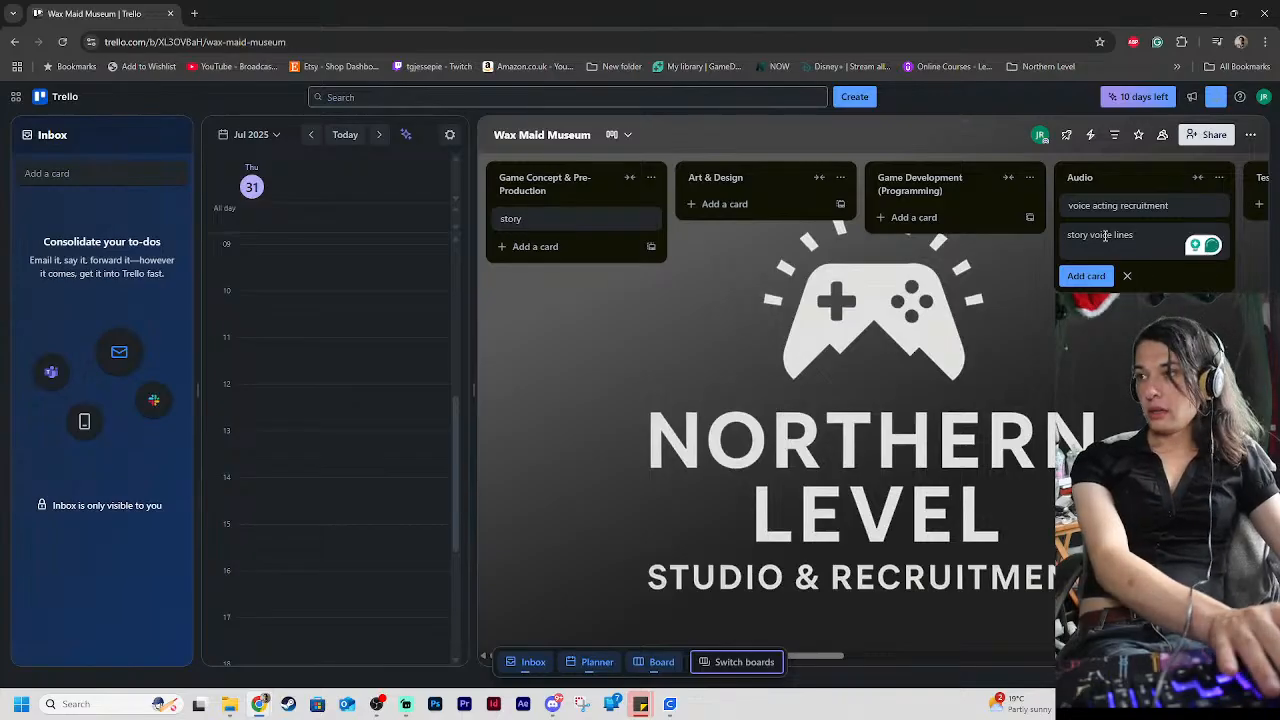
{"action": "type", "text": "s"}
{"action": "key", "text": "Return"}
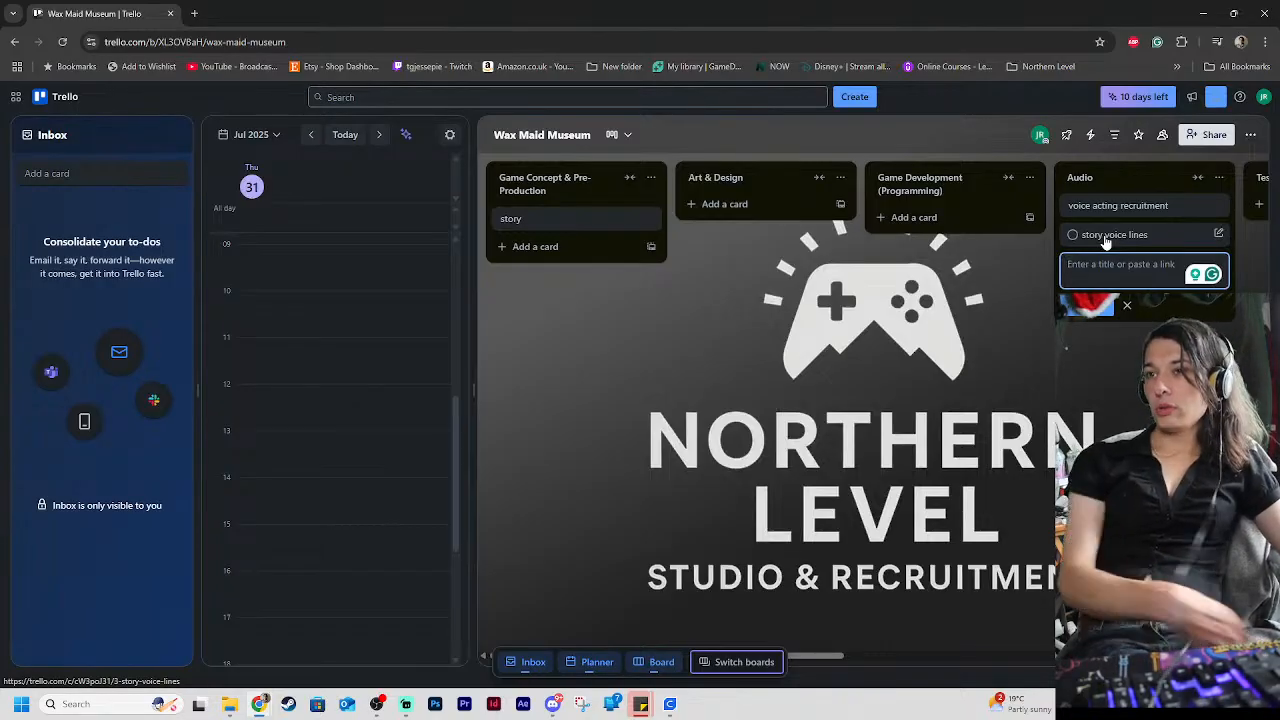
Add a card titled "vr intergration" to the Game Development (Programming) list
{"action": "left_click", "coordinate": [910, 207]}
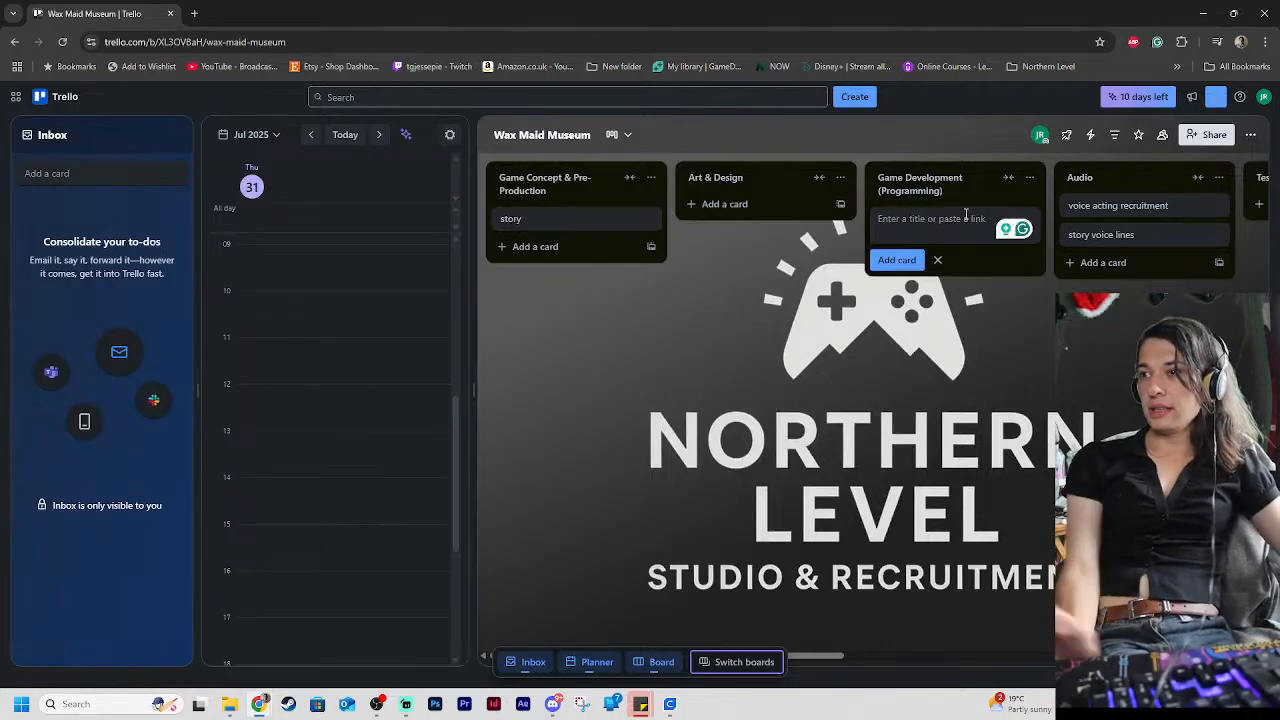
{"action": "type", "text": "vr in"}
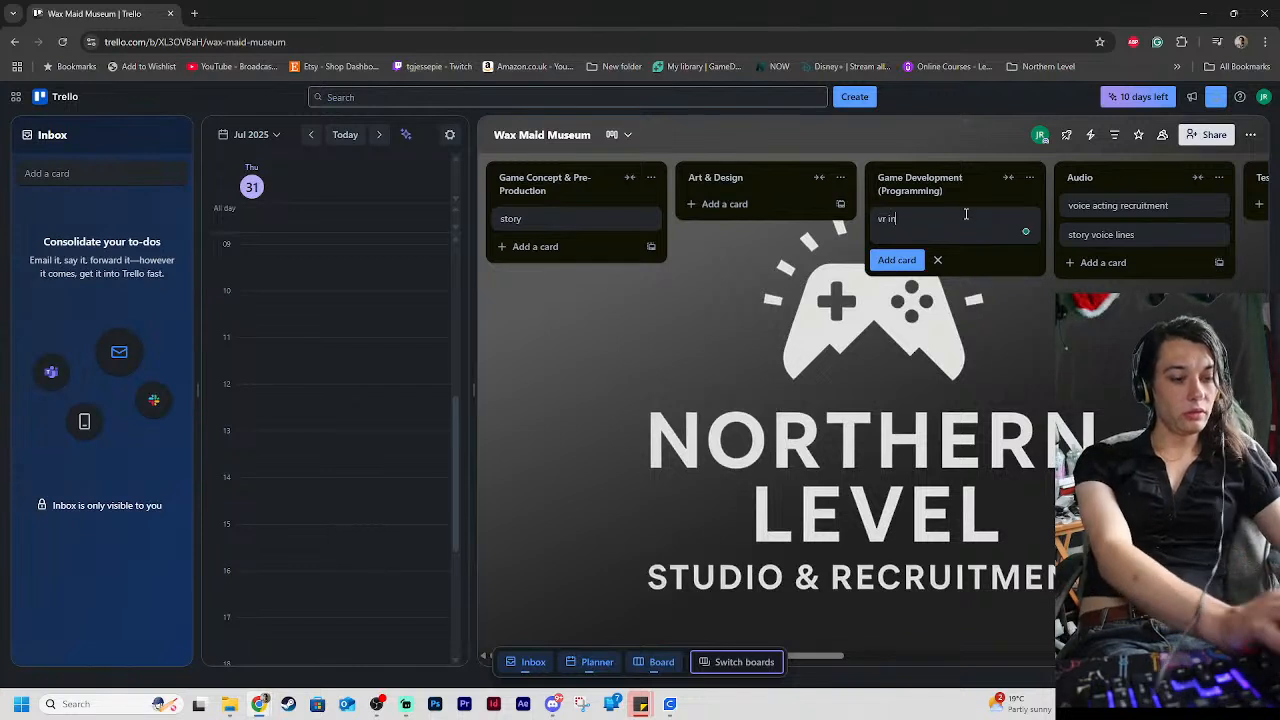
{"action": "type", "text": "ter"}
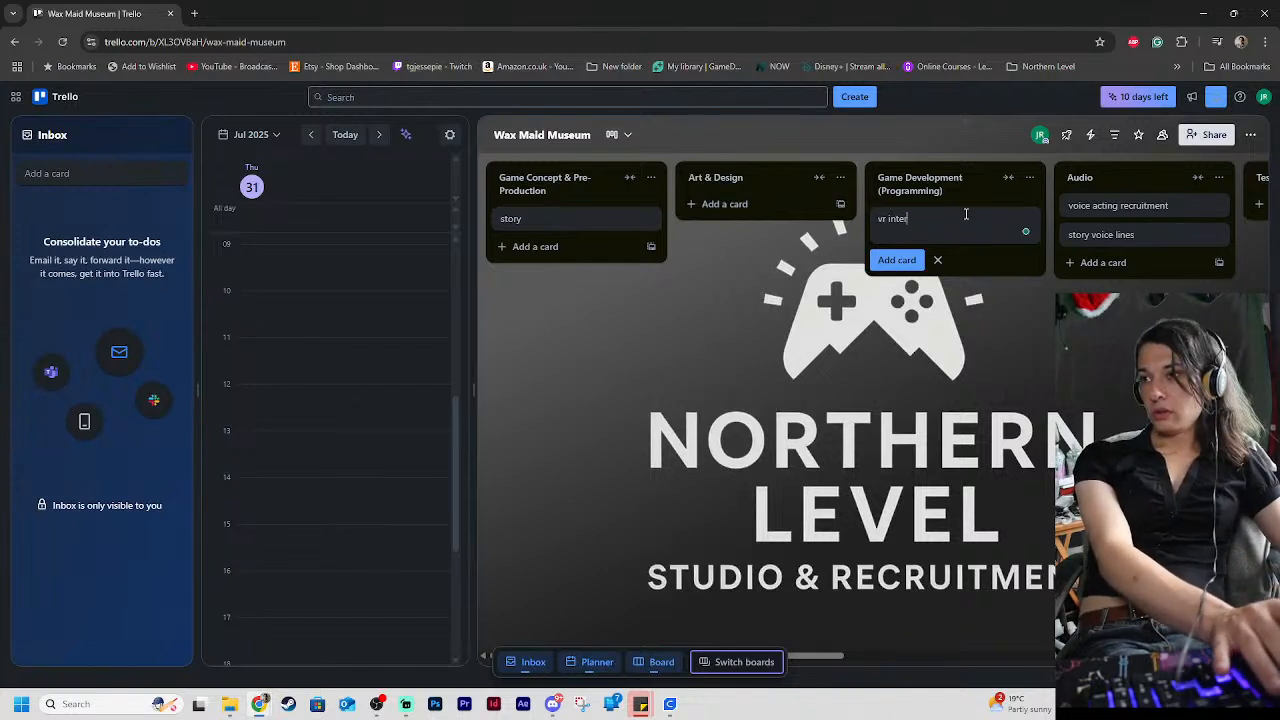
{"action": "type", "text": "gration"}
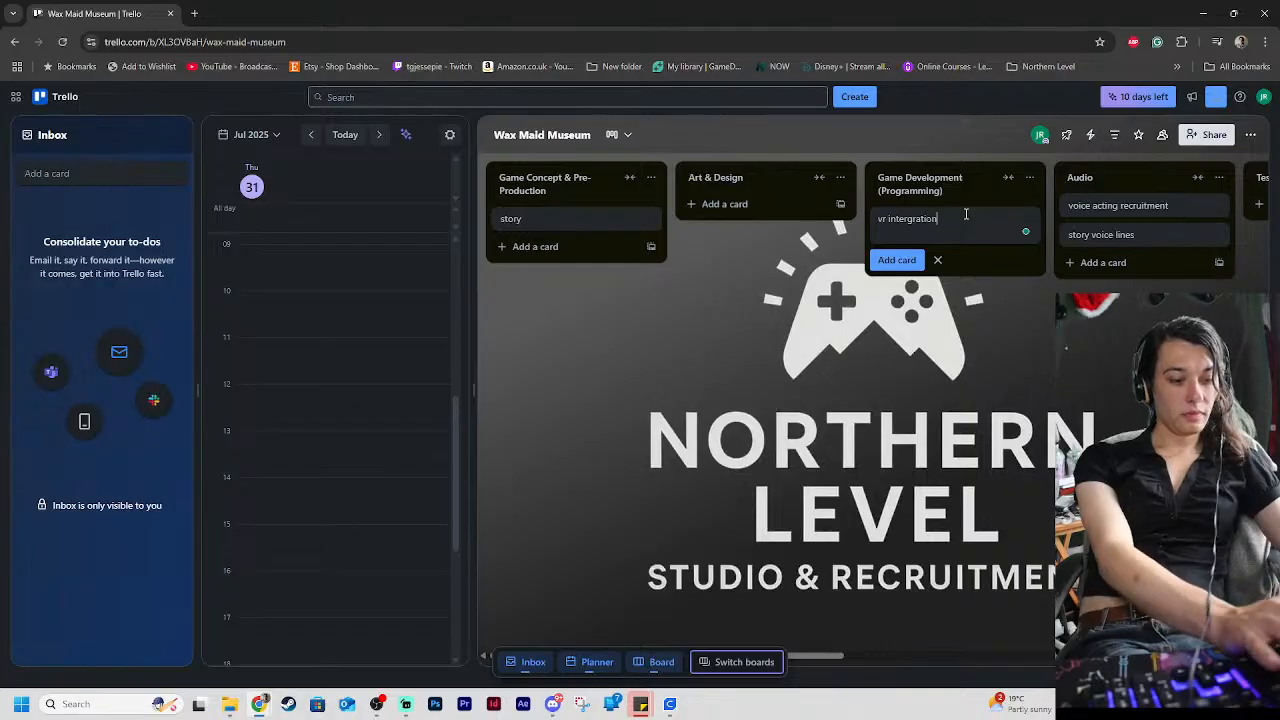
{"action": "key", "text": "Return"}
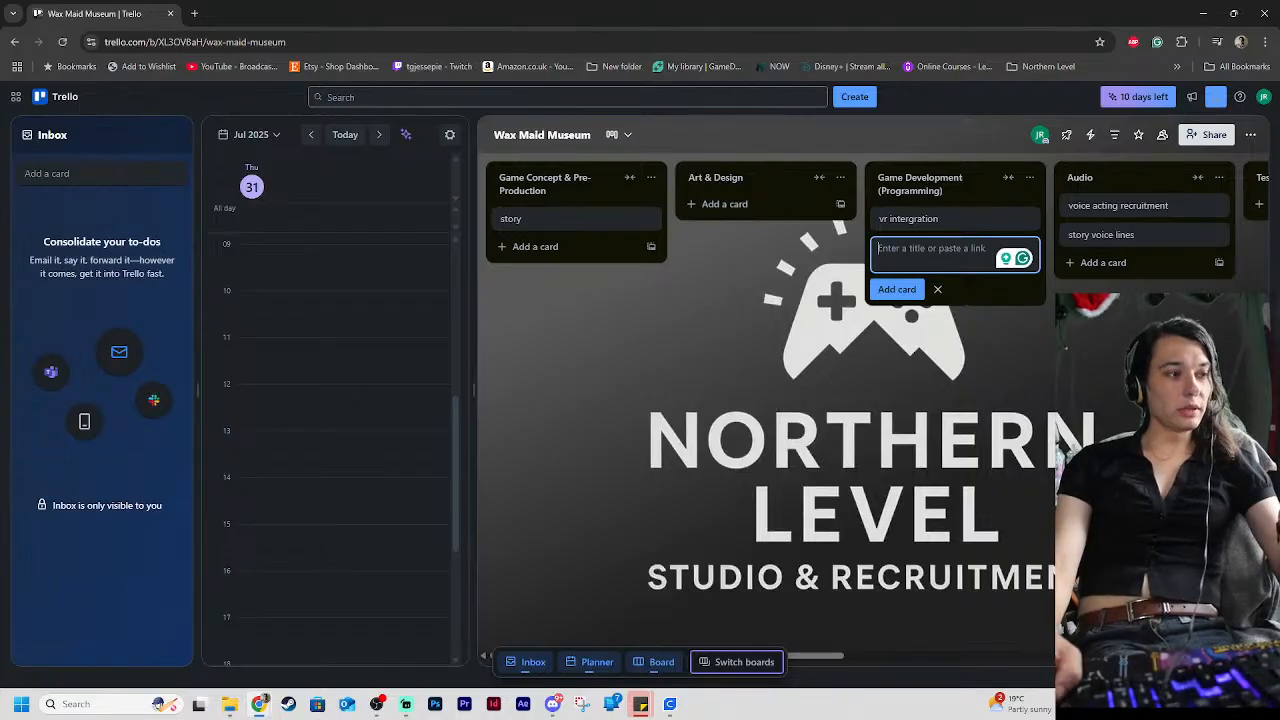
Add a card titled "charater design" beneath the story card in the Game Concept & Pre-Production list
{"action": "key", "text": "alt+Tab"}
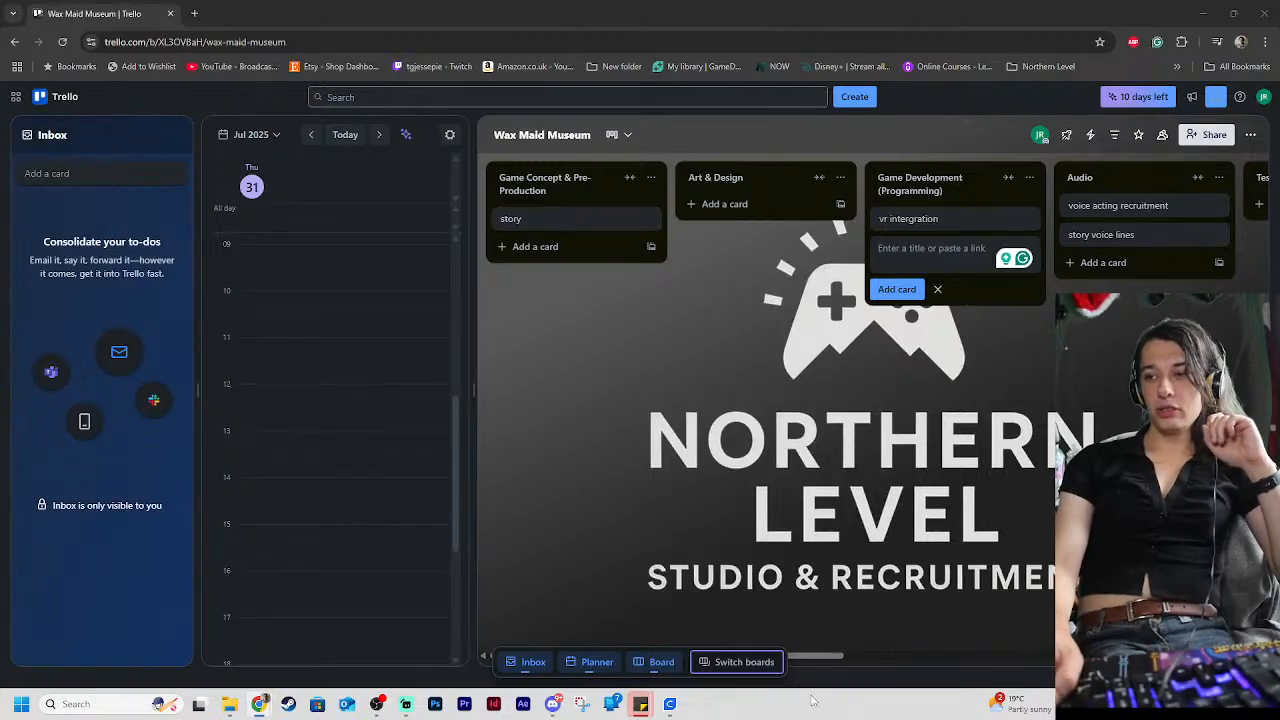
{"action": "left_click_drag", "start_coordinate": [827, 655], "coordinate": [755, 628]}
{"action": "left_click", "coordinate": [530, 246]}
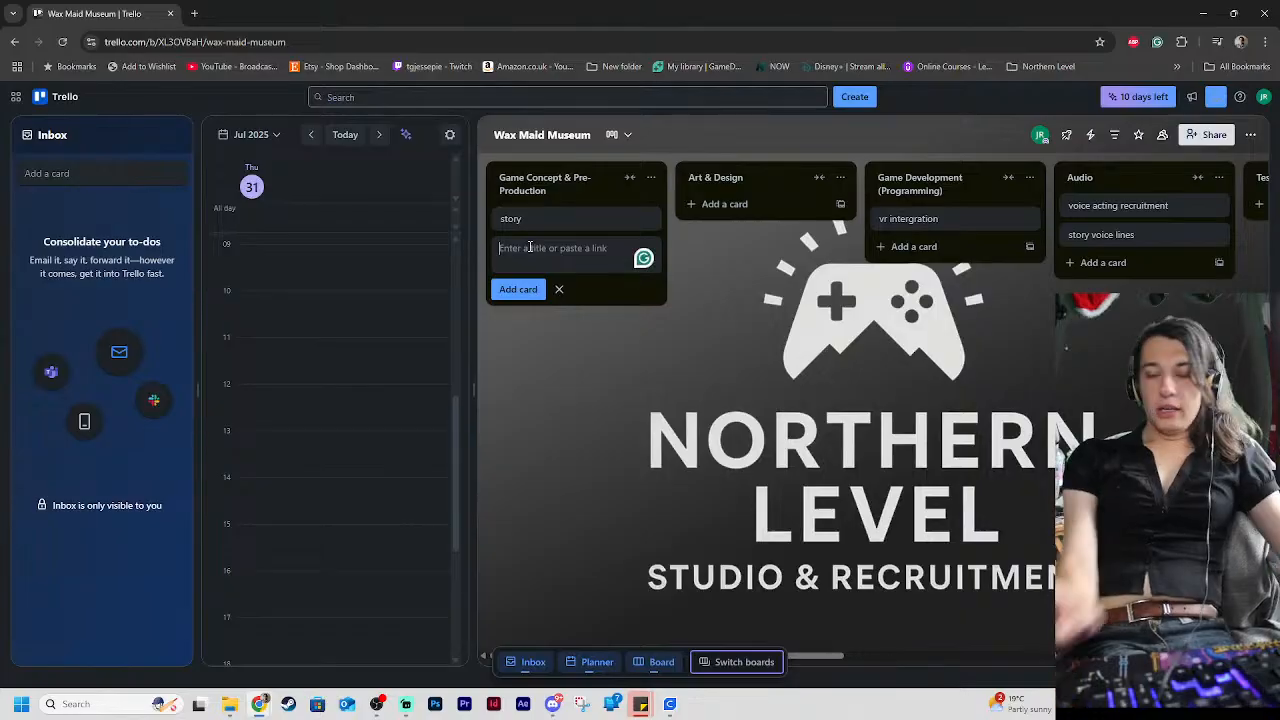
{"action": "type", "text": "chara"}
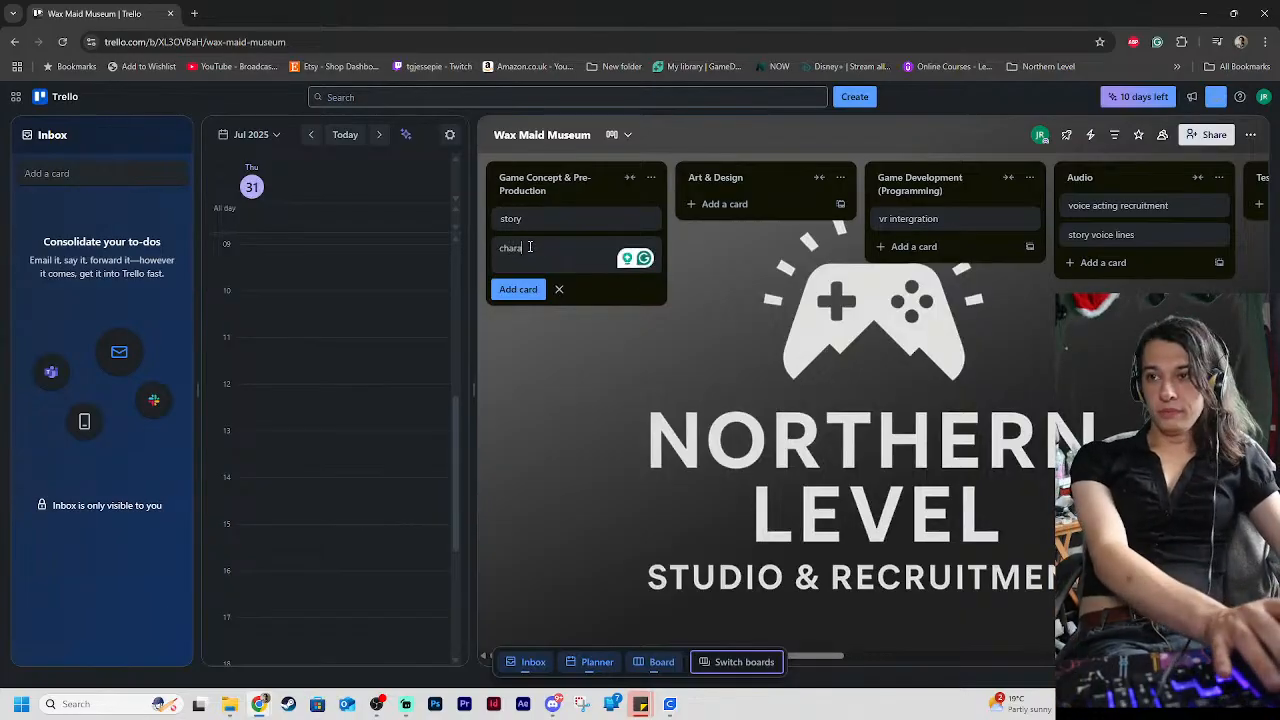
{"action": "type", "text": "cter design"}
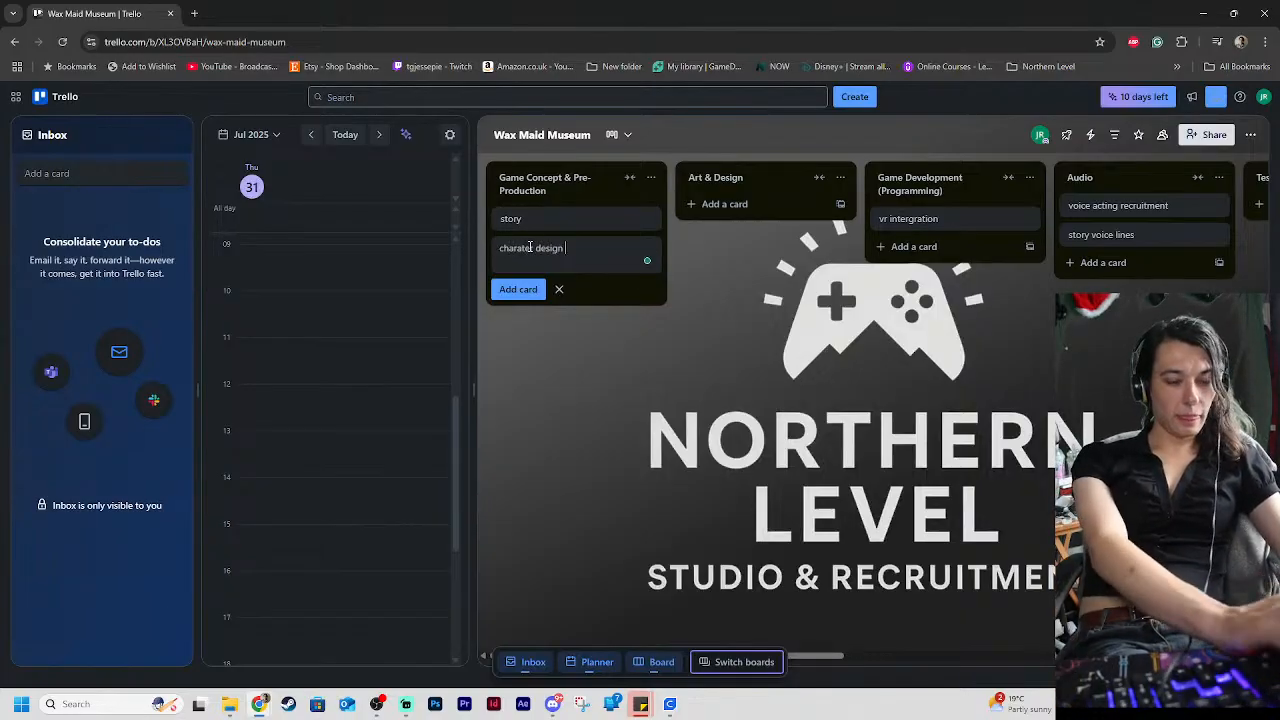
{"action": "key", "text": "Return"}
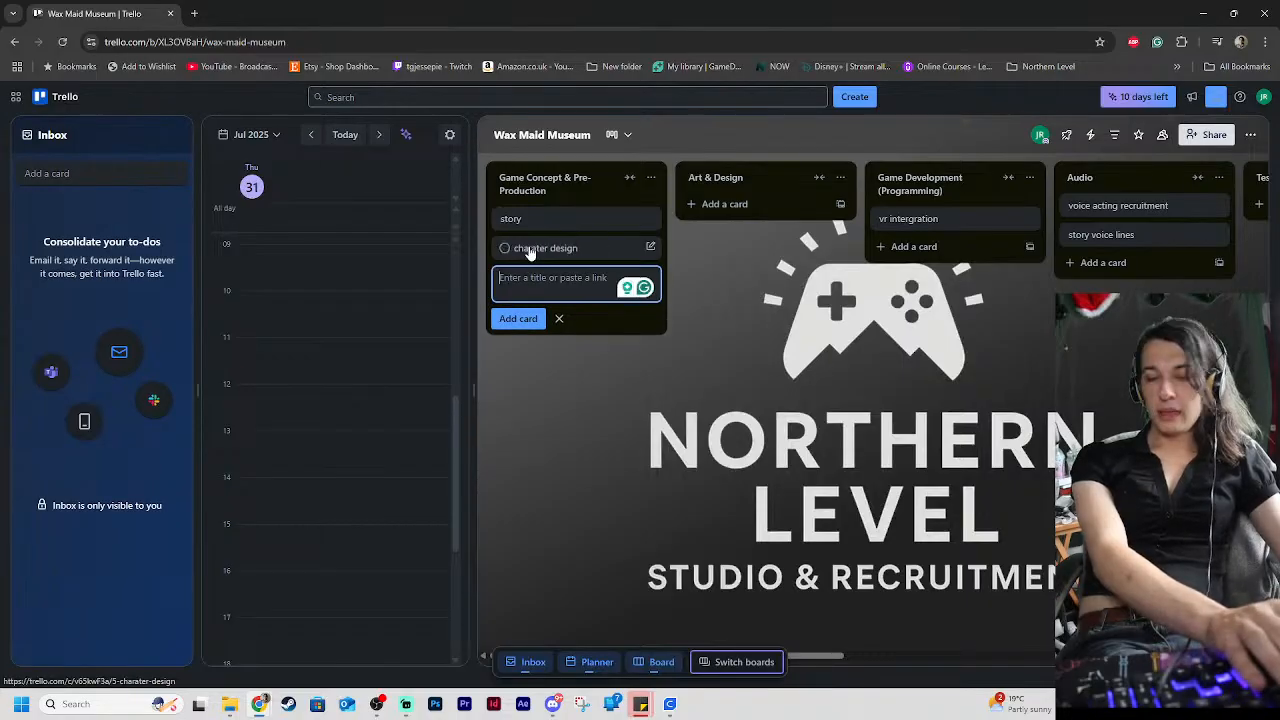
Add a card titled "level design" to the Game Concept & Pre-Production list
{"action": "type", "text": "level"}
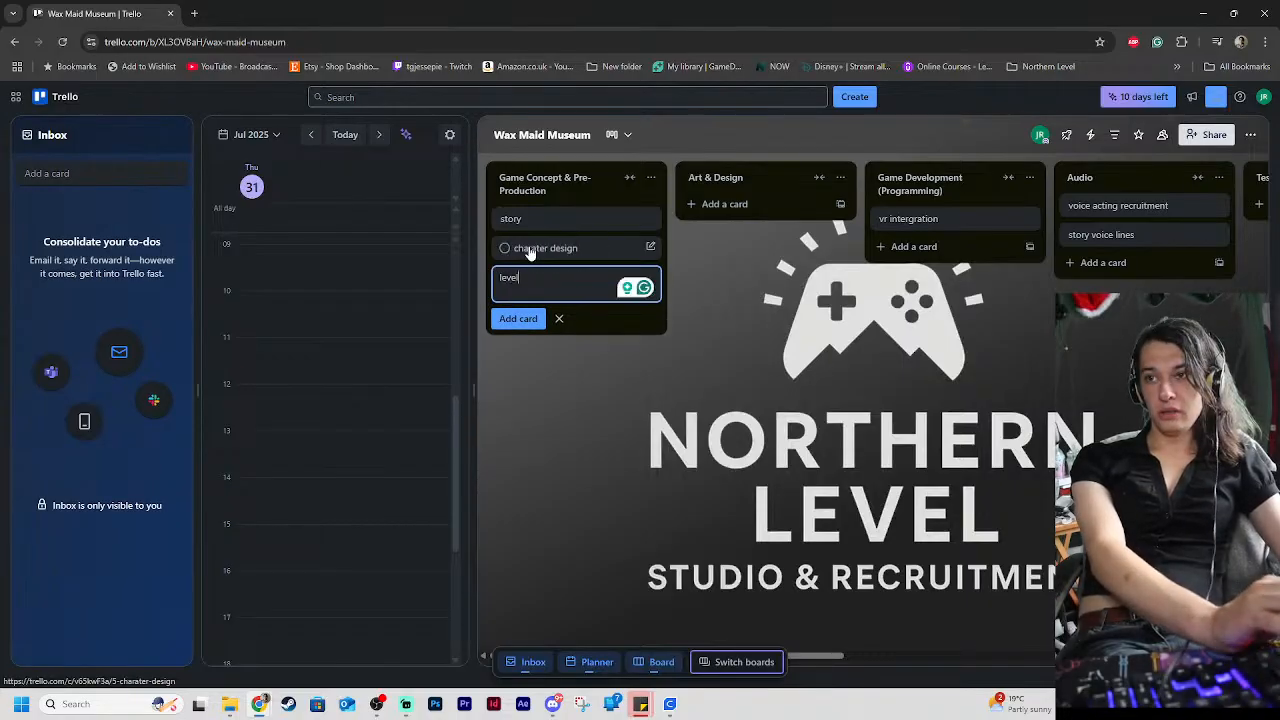
{"action": "type", "text": " design"}
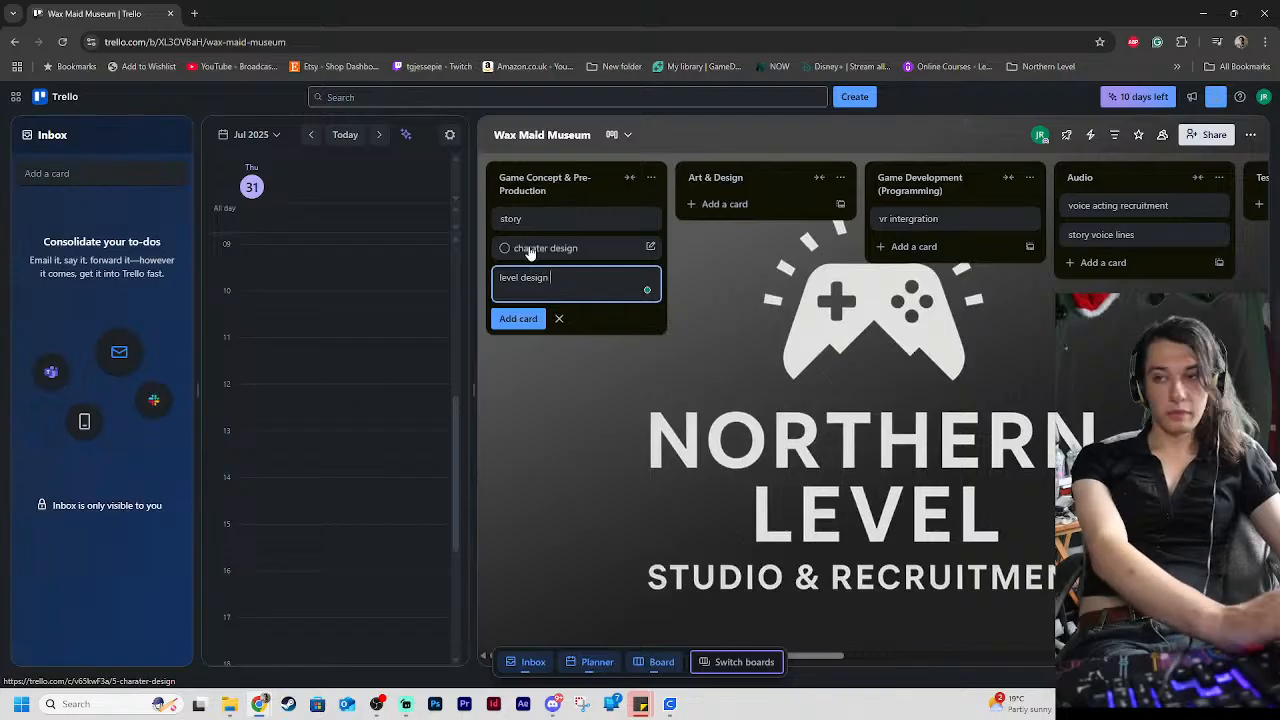
{"action": "key", "text": "Return"}
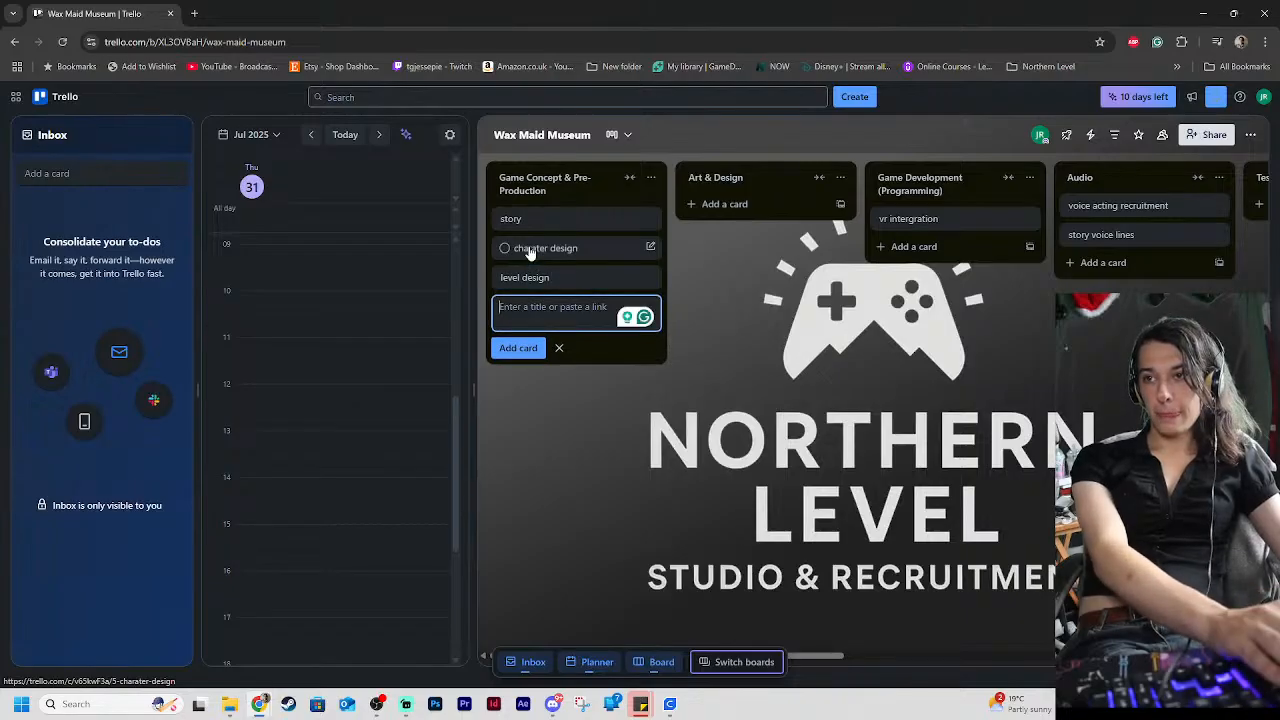
Add a card titled "non vr mechanics" beneath level design in the Game Concept & Pre-Production list
{"action": "type", "text": "mechanics"}
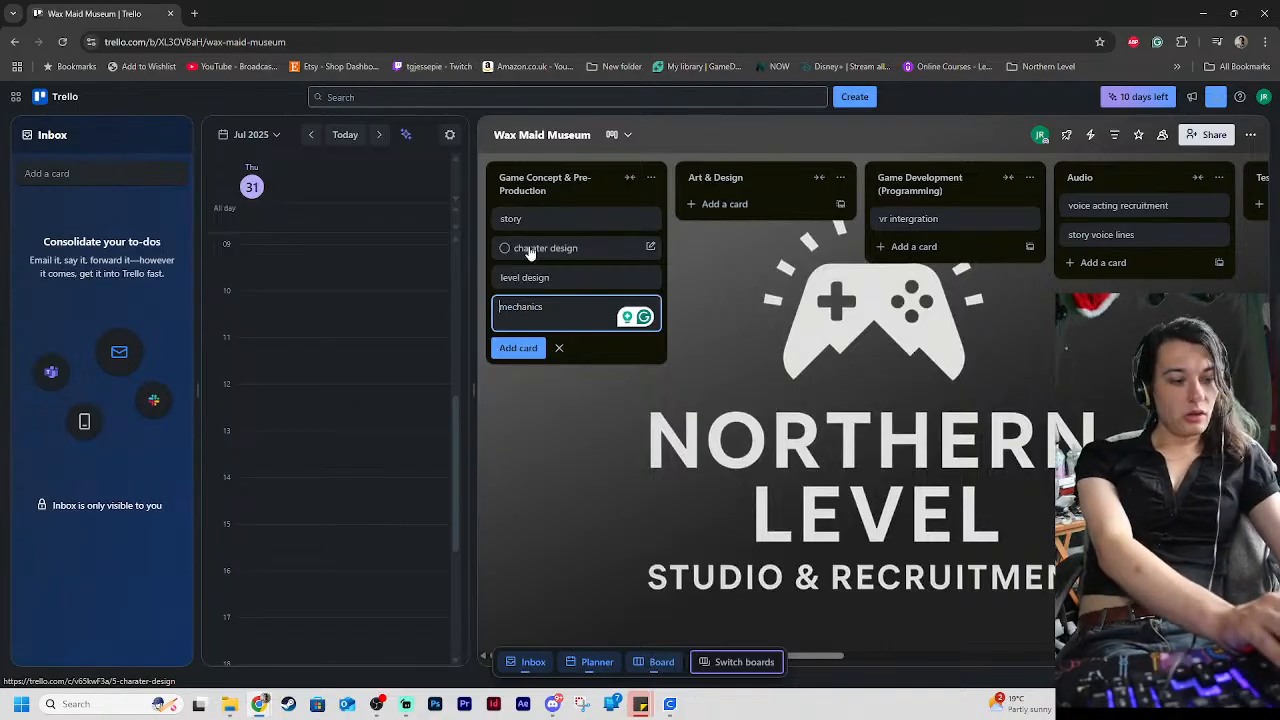
{"action": "type", "text": "Screen"}
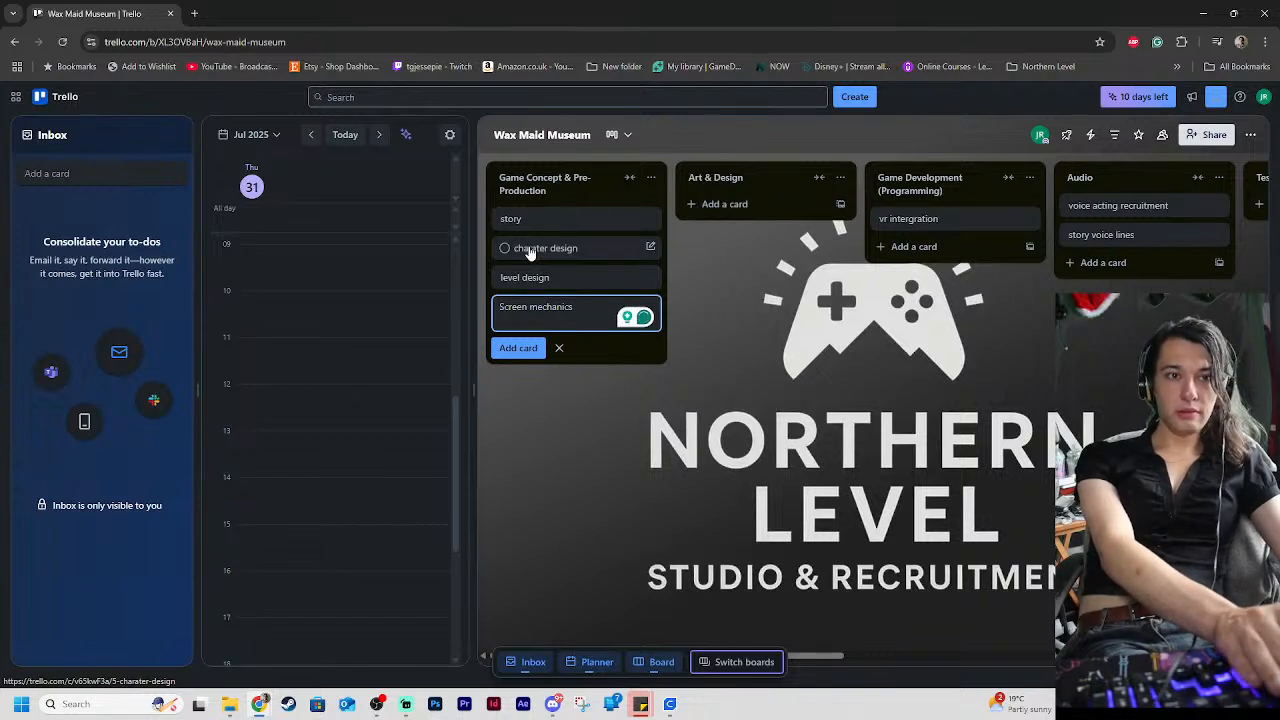
{"action": "key", "text": "BackSpace"}
{"action": "key", "text": "BackSpace"}
{"action": "key", "text": "BackSpace"}
{"action": "key", "text": "BackSpace"}
{"action": "key", "text": "BackSpace"}
{"action": "key", "text": "BackSpace"}
{"action": "key", "text": "BackSpace"}
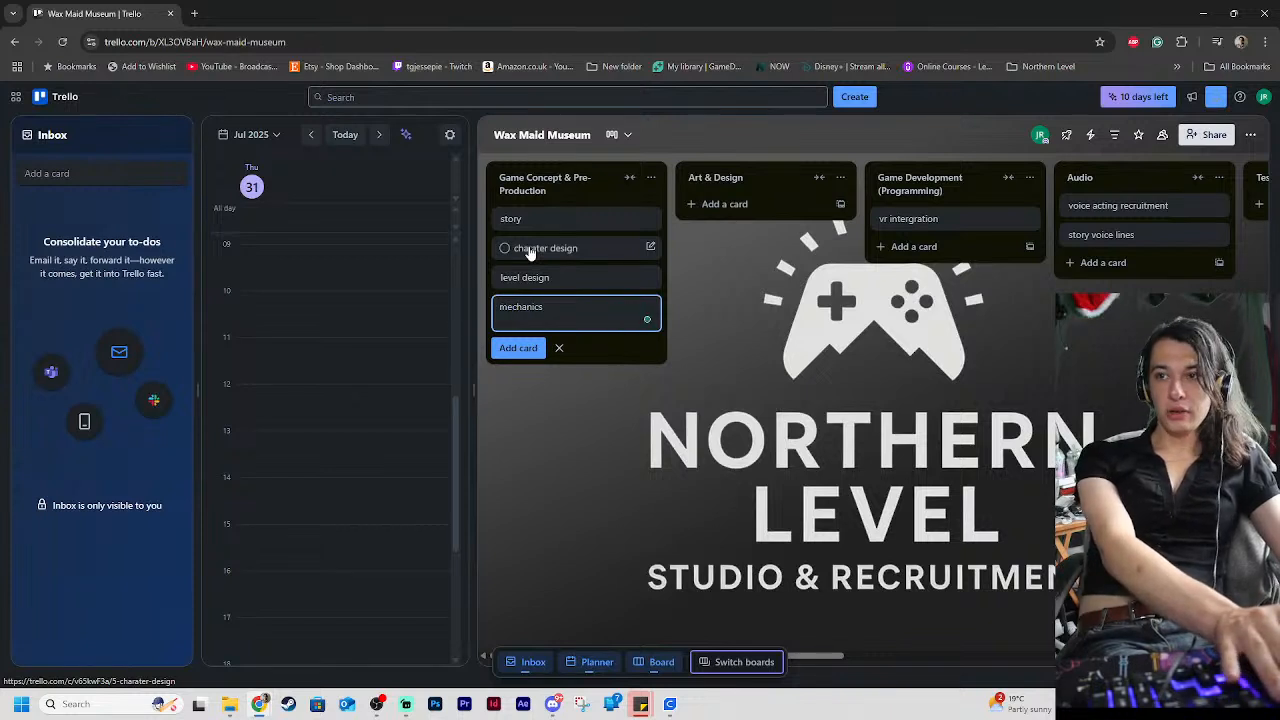
{"action": "type", "text": "non vr"}
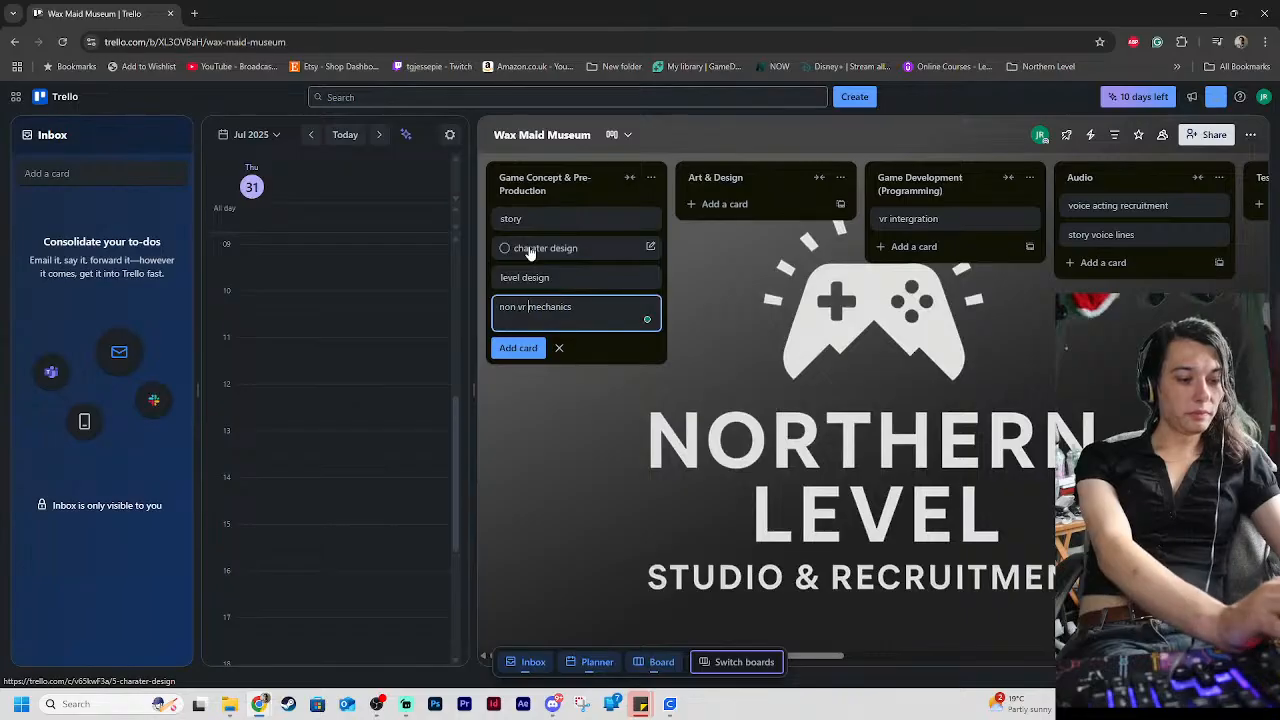
{"action": "key", "text": "Return"}
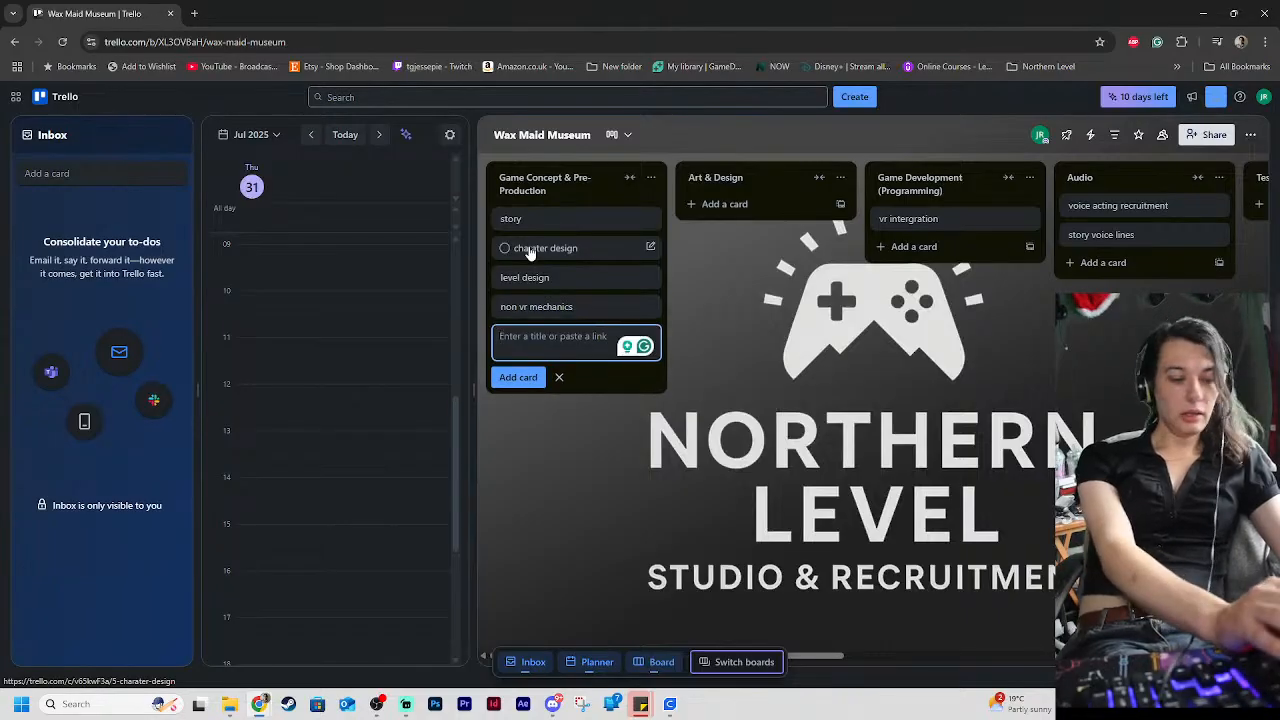
Add a card titled "VR mechaninics" to the Game Concept & Pre-Production list
{"action": "type", "text": "VR"}
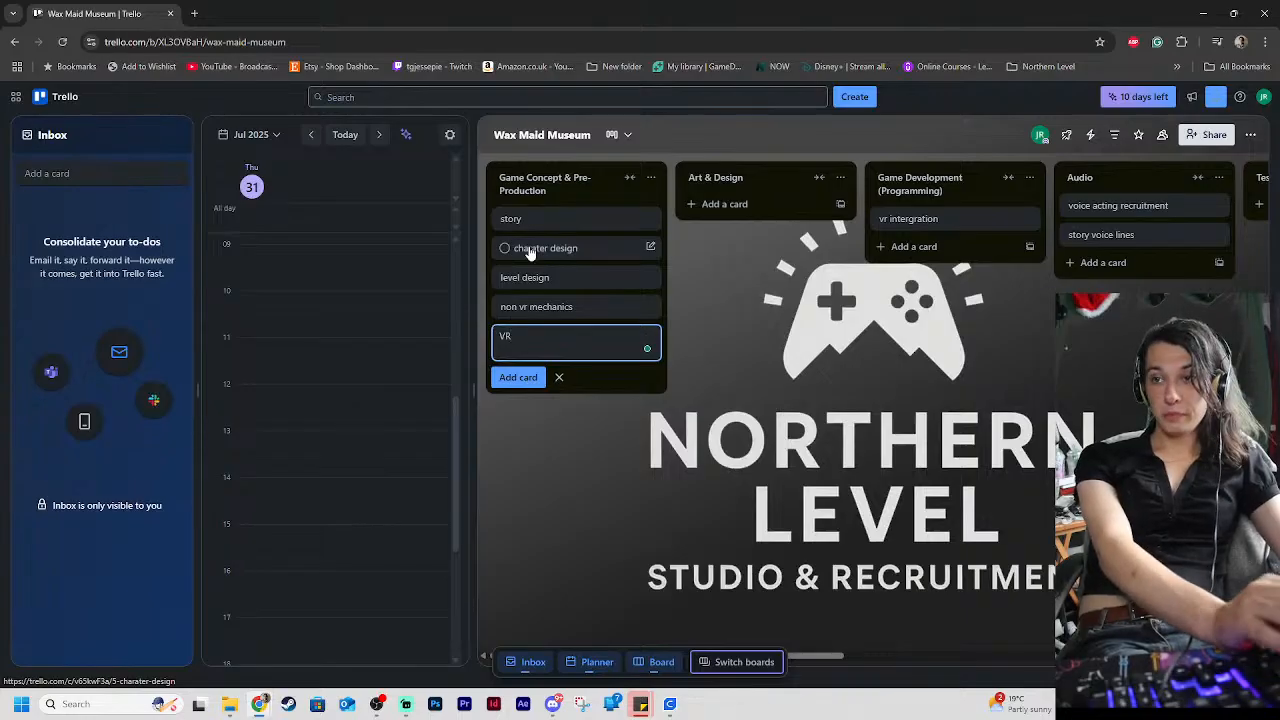
{"action": "type", "text": " mechani"}
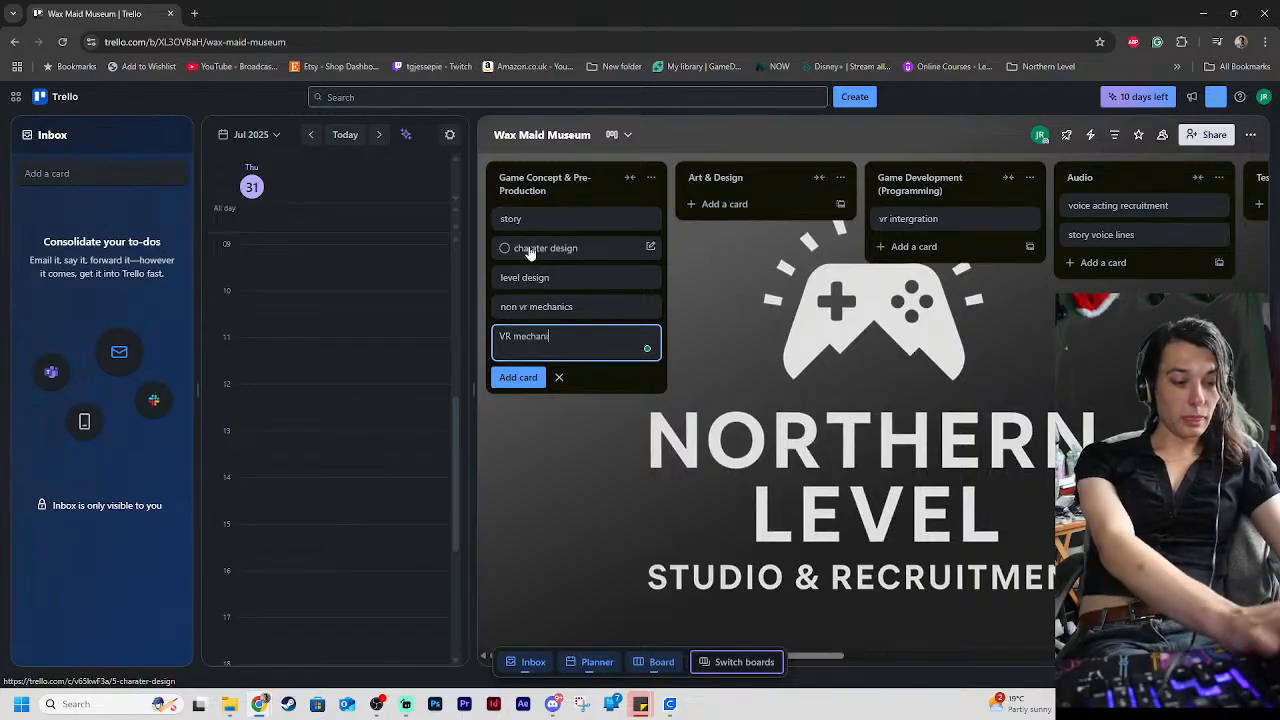
{"action": "type", "text": "nics "}
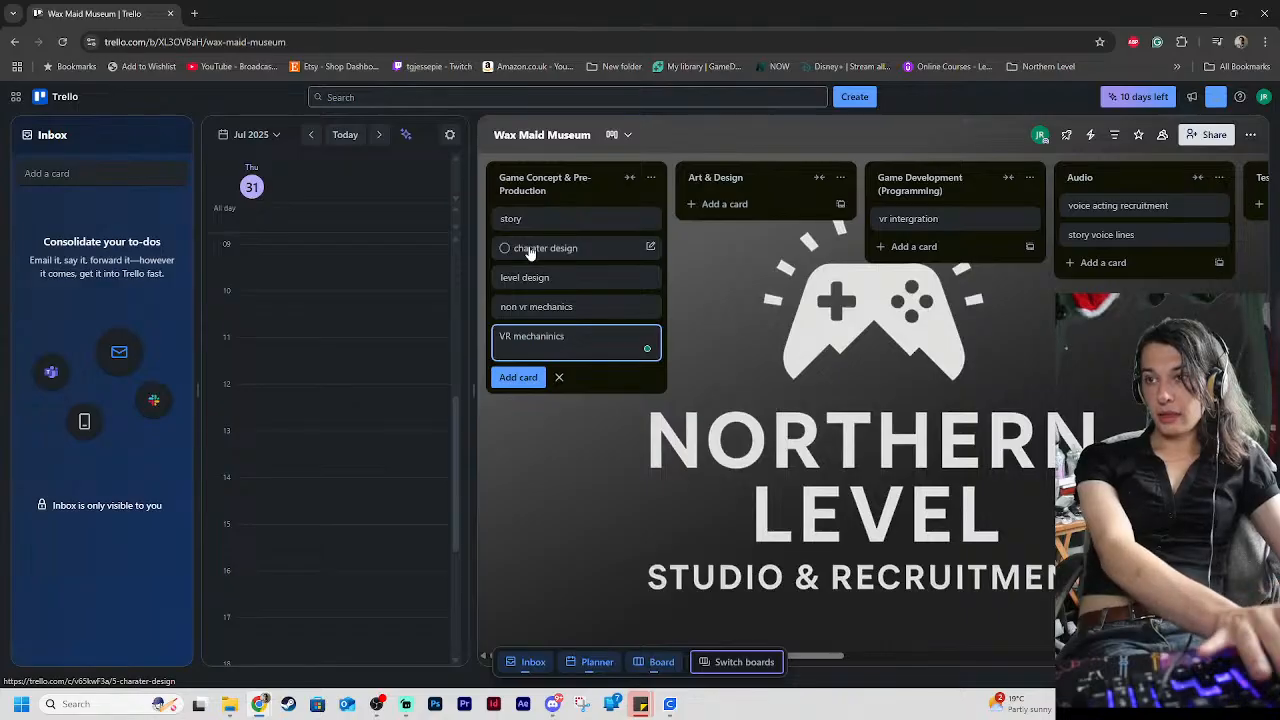
{"action": "type", "text": "s"}
{"action": "key", "text": "Return"}
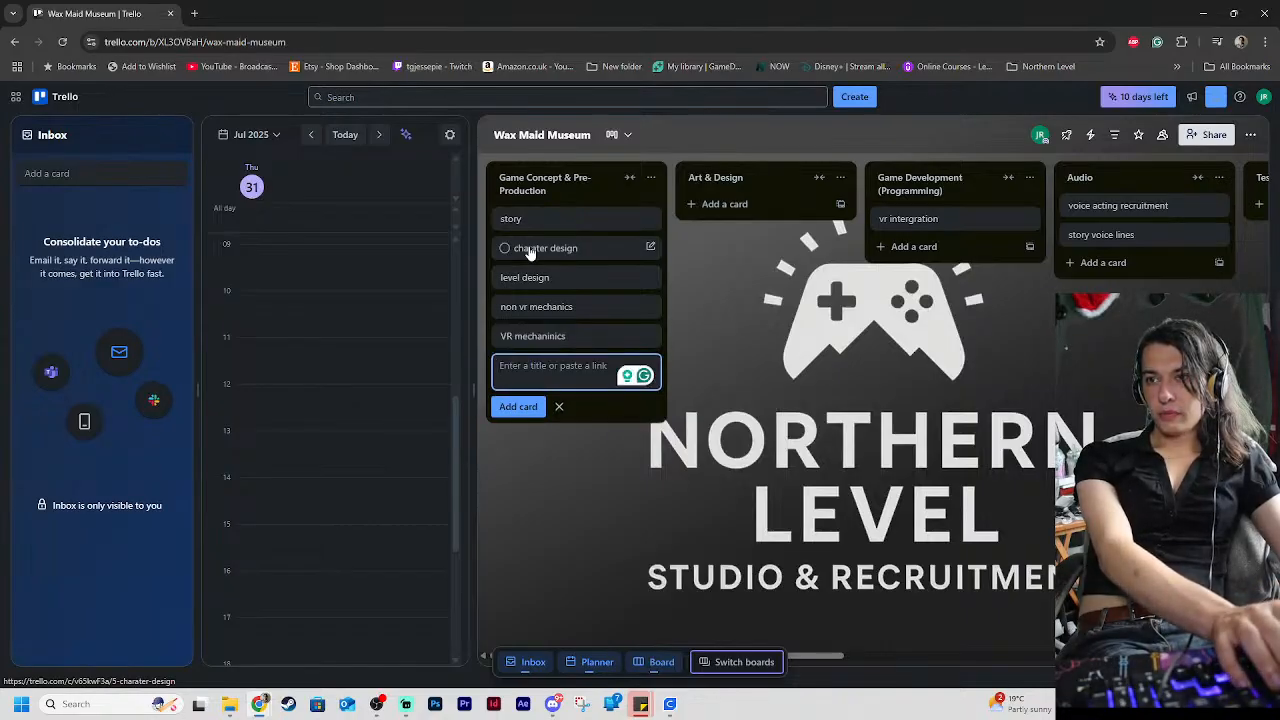
Add two more cards to the Game Concept & Pre-Production list, titled "general mechanics" and "concepts"
{"action": "type", "text": "genera"}
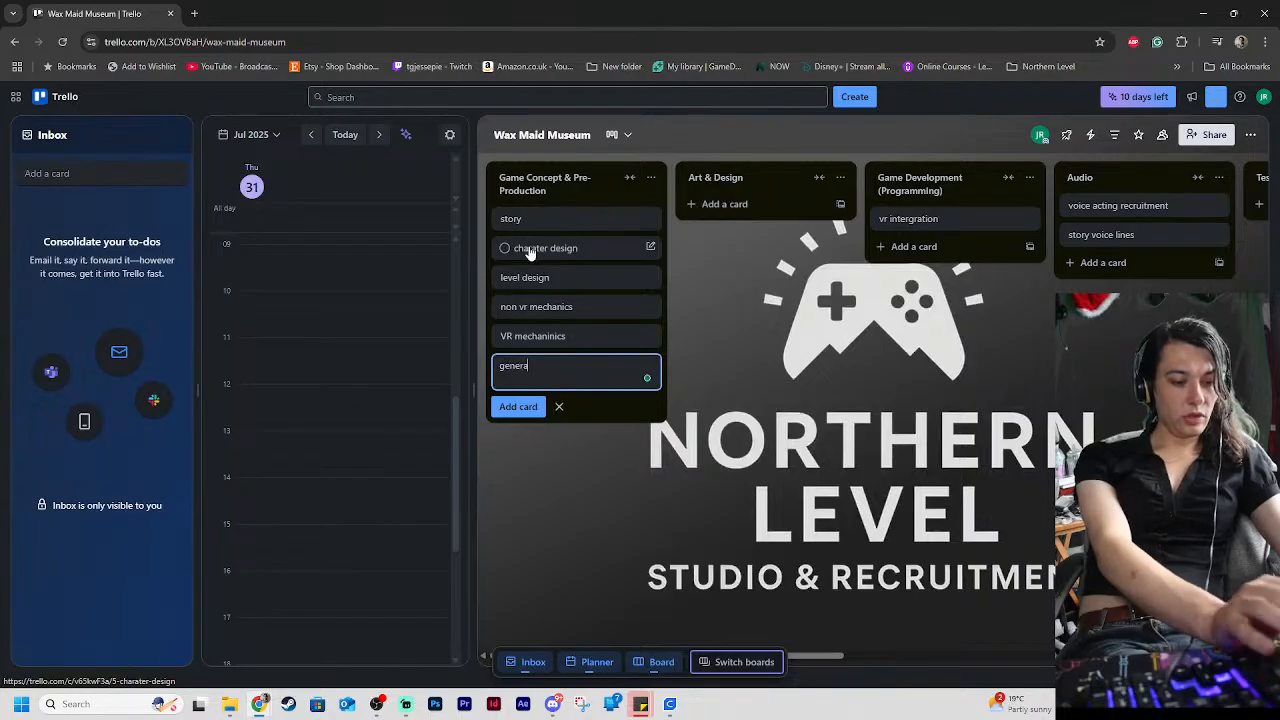
{"action": "type", "text": "l mechanics"}
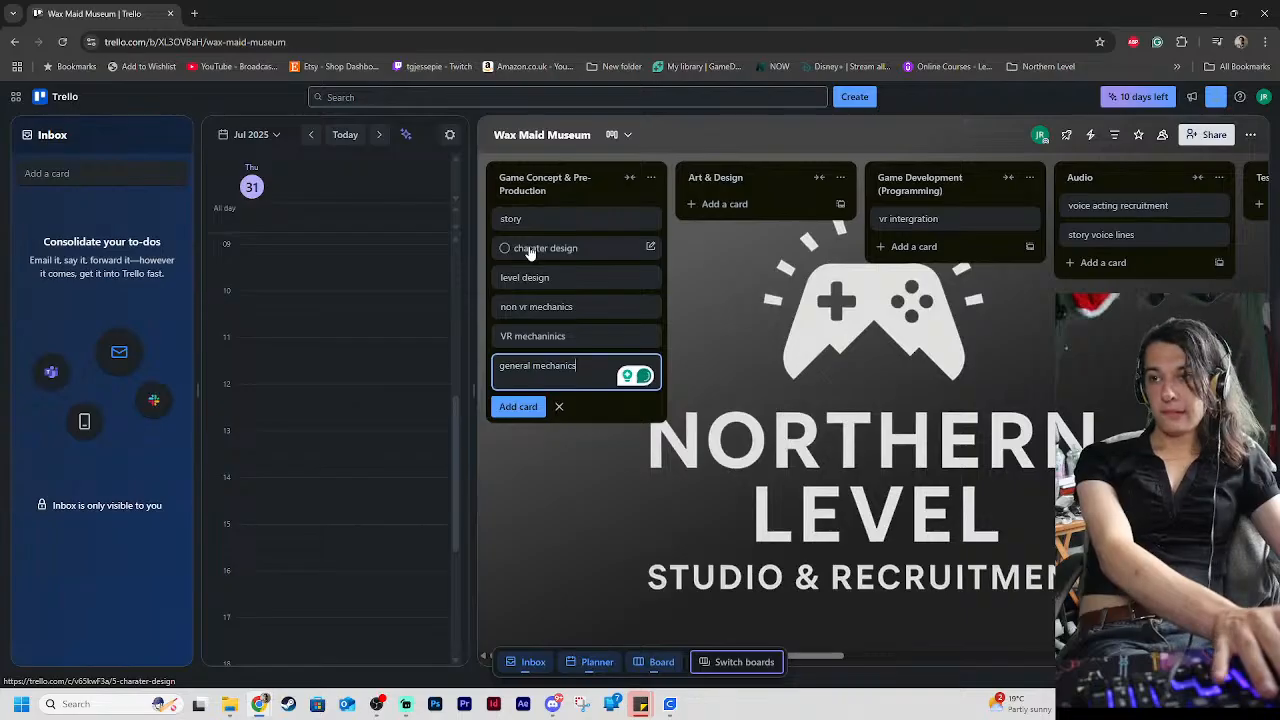
{"action": "key", "text": "Return"}
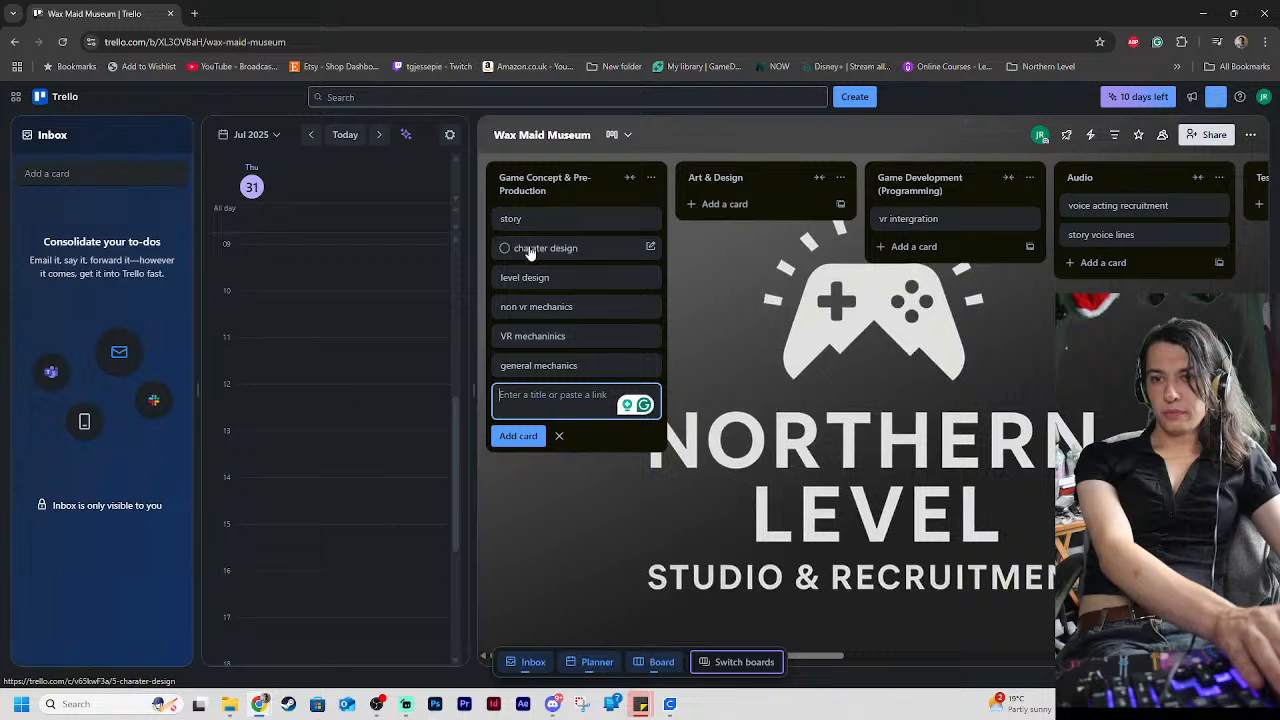
{"action": "type", "text": "concepts"}
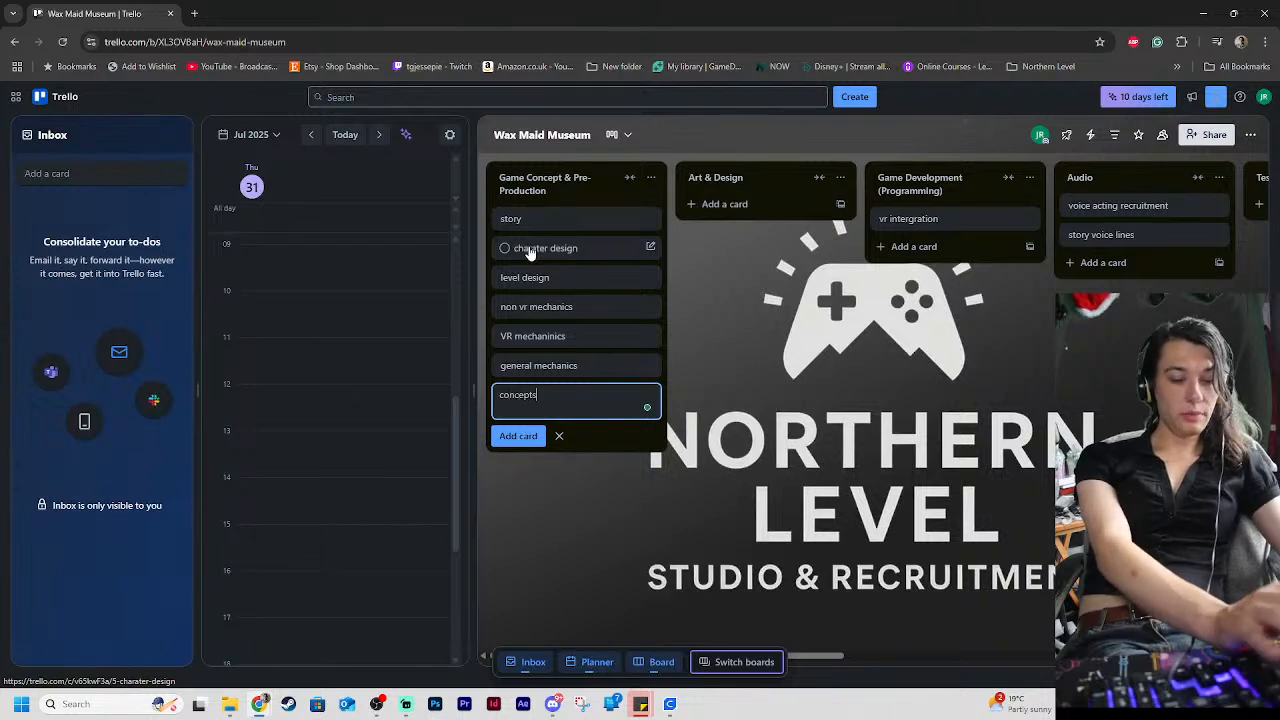
{"action": "key", "text": "Return"}
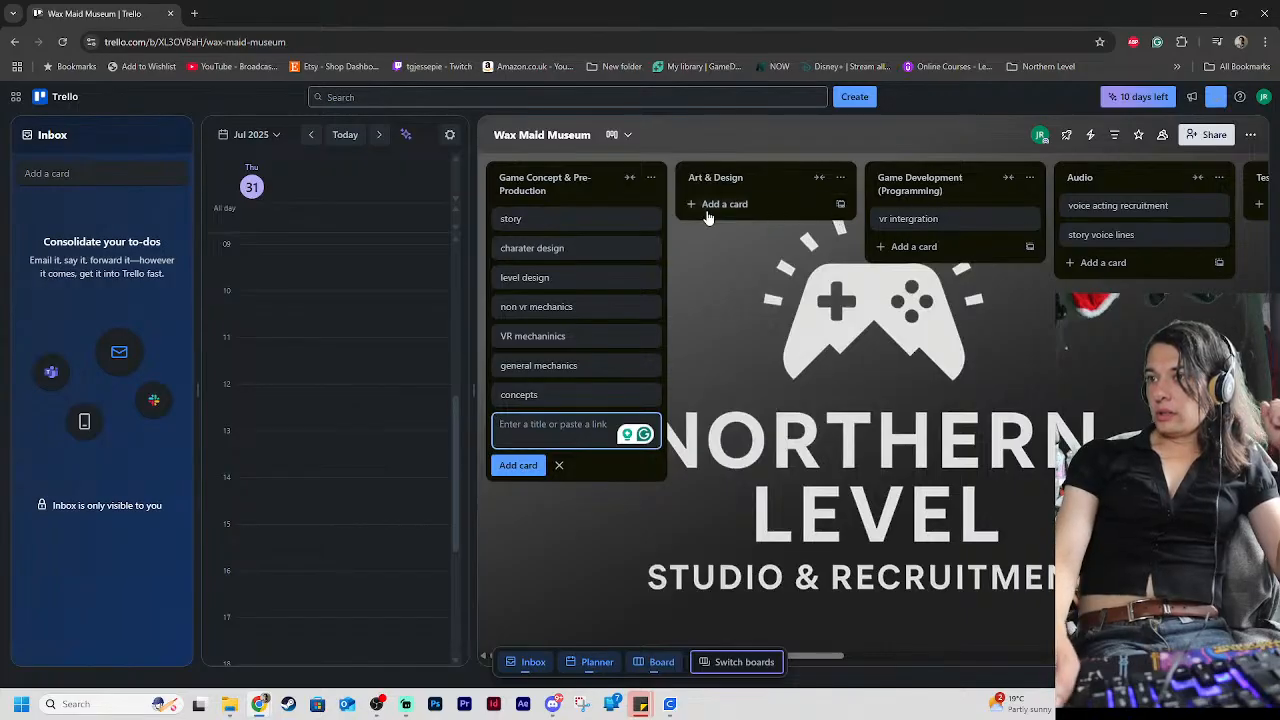
{"action": "left_click", "coordinate": [830, 207]}
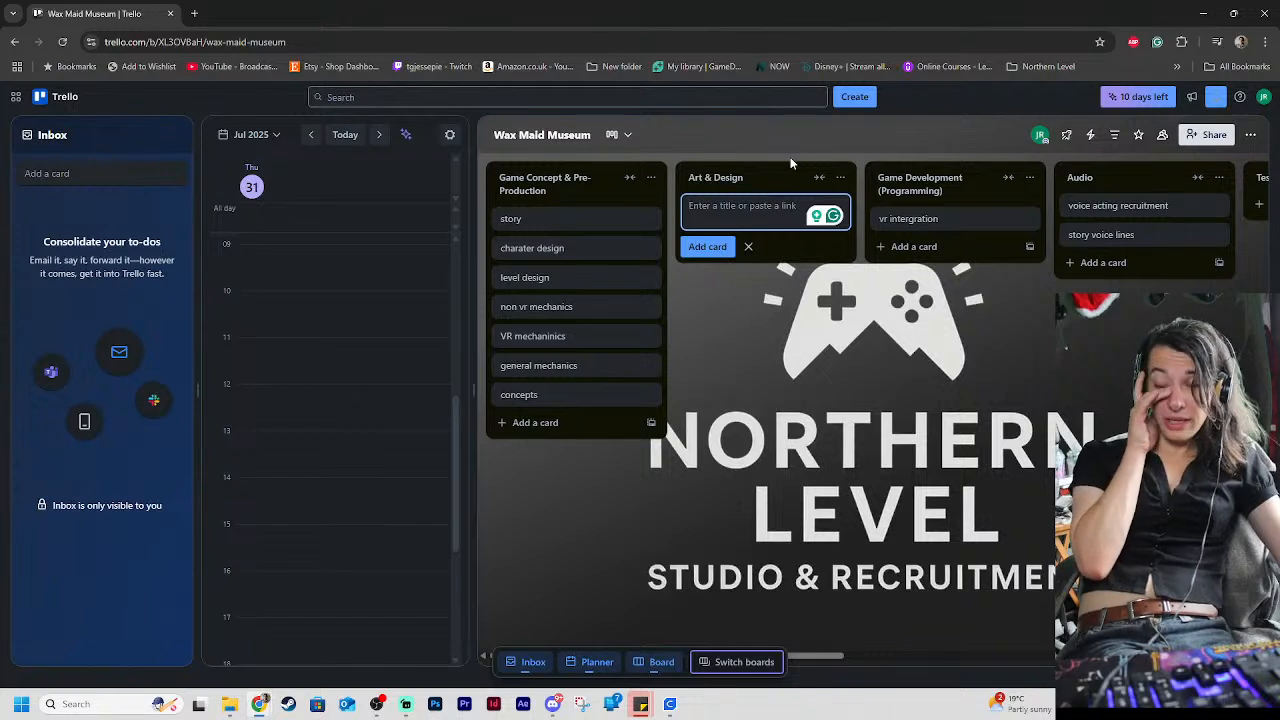
{"action": "mouse_move", "coordinate": [543, 250]}
{"action": "left_mouse_down"}
{"action": "mouse_move", "coordinate": [735, 206]}
{"action": "mouse_move", "coordinate": [548, 214]}
{"action": "mouse_move", "coordinate": [546, 243]}
{"action": "left_mouse_up"}
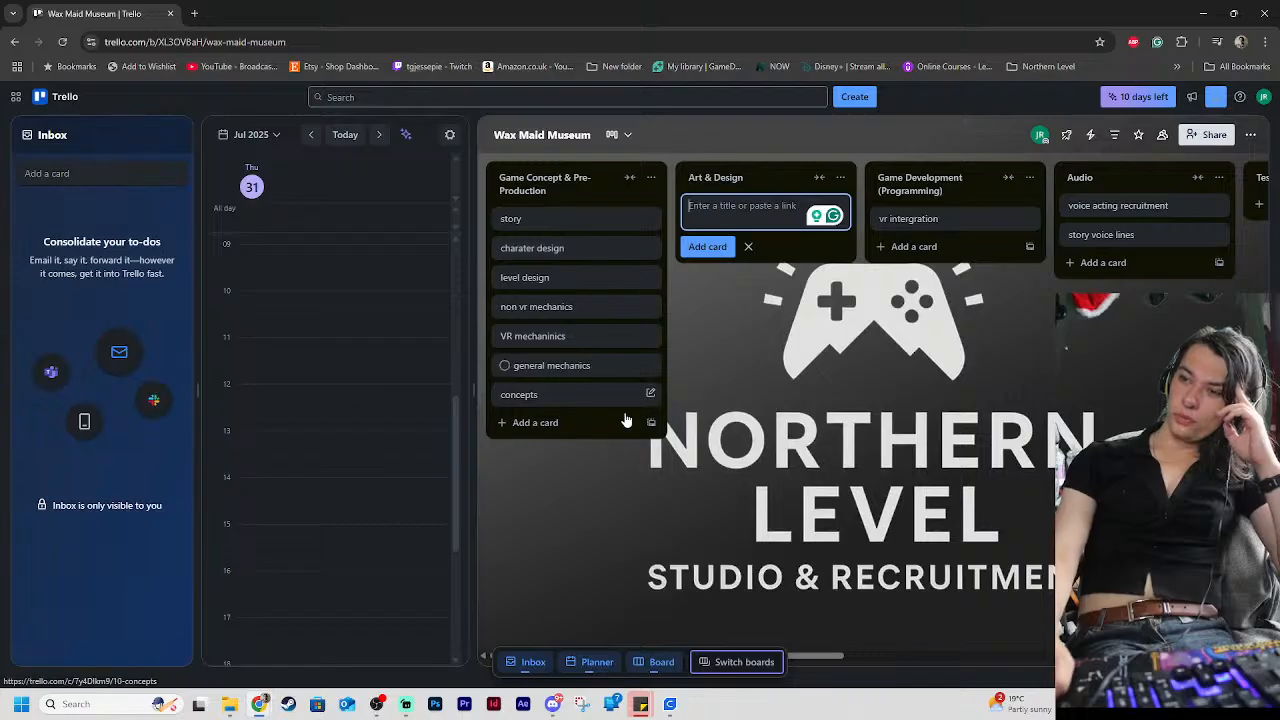
{"action": "mouse_move", "coordinate": [820, 656]}
{"action": "left_mouse_down"}
{"action": "mouse_move", "coordinate": [1103, 658]}
{"action": "mouse_move", "coordinate": [805, 654]}
{"action": "left_mouse_up"}
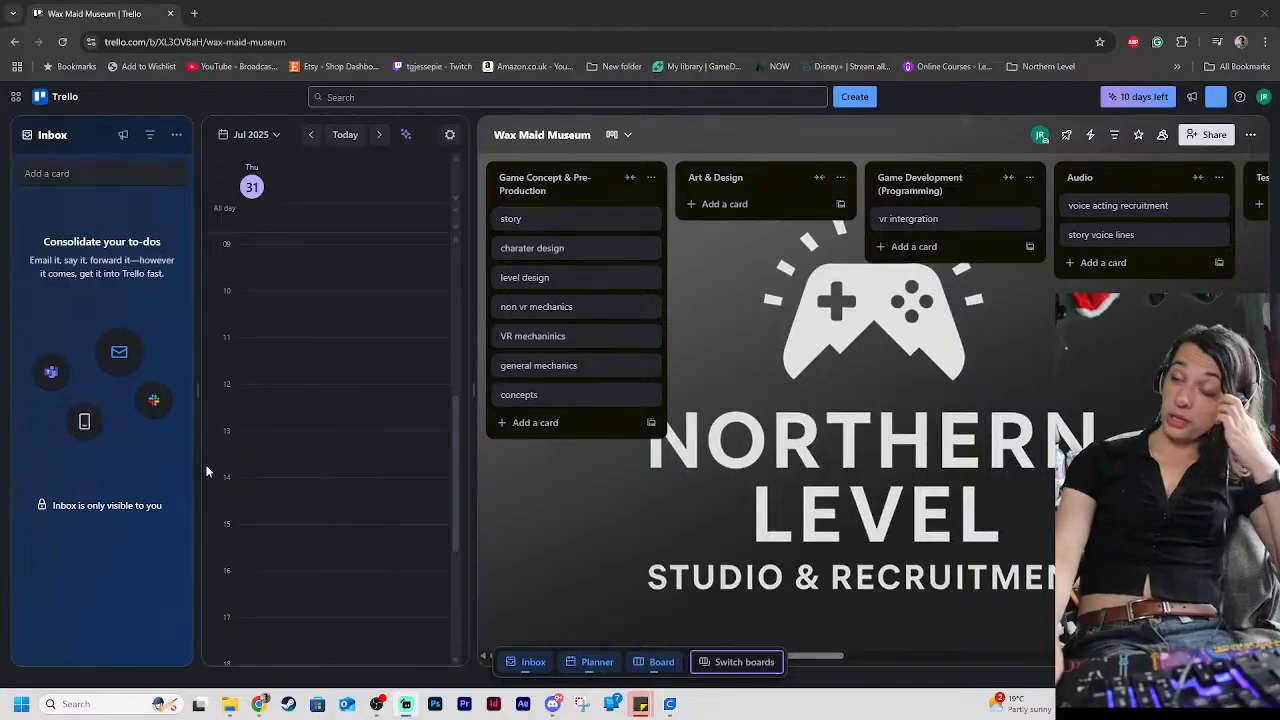
{"action": "left_click_drag", "start_coordinate": [812, 658], "coordinate": [565, 471]}
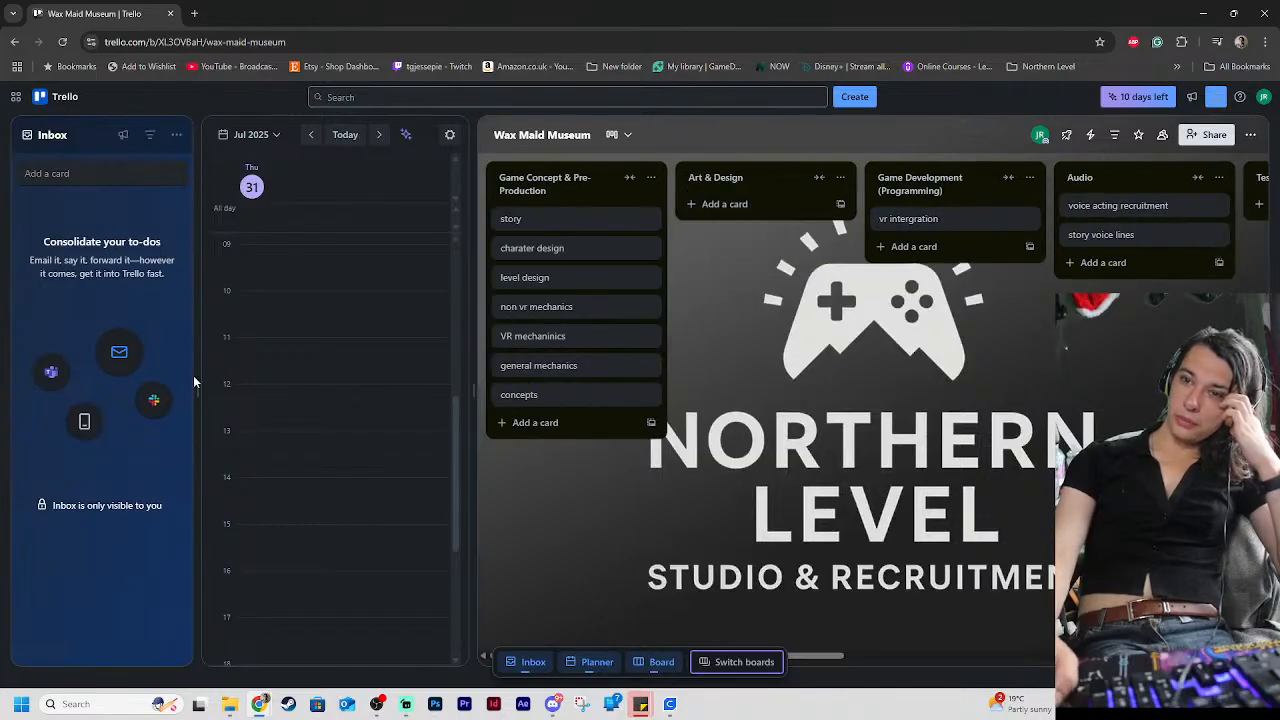
Collapse the Inbox pane to give the Wax Maid Museum board more room beside the planner
{"action": "left_click_drag", "start_coordinate": [197, 403], "coordinate": [53, 391]}
{"action": "left_click_drag", "start_coordinate": [279, 392], "coordinate": [270, 392]}
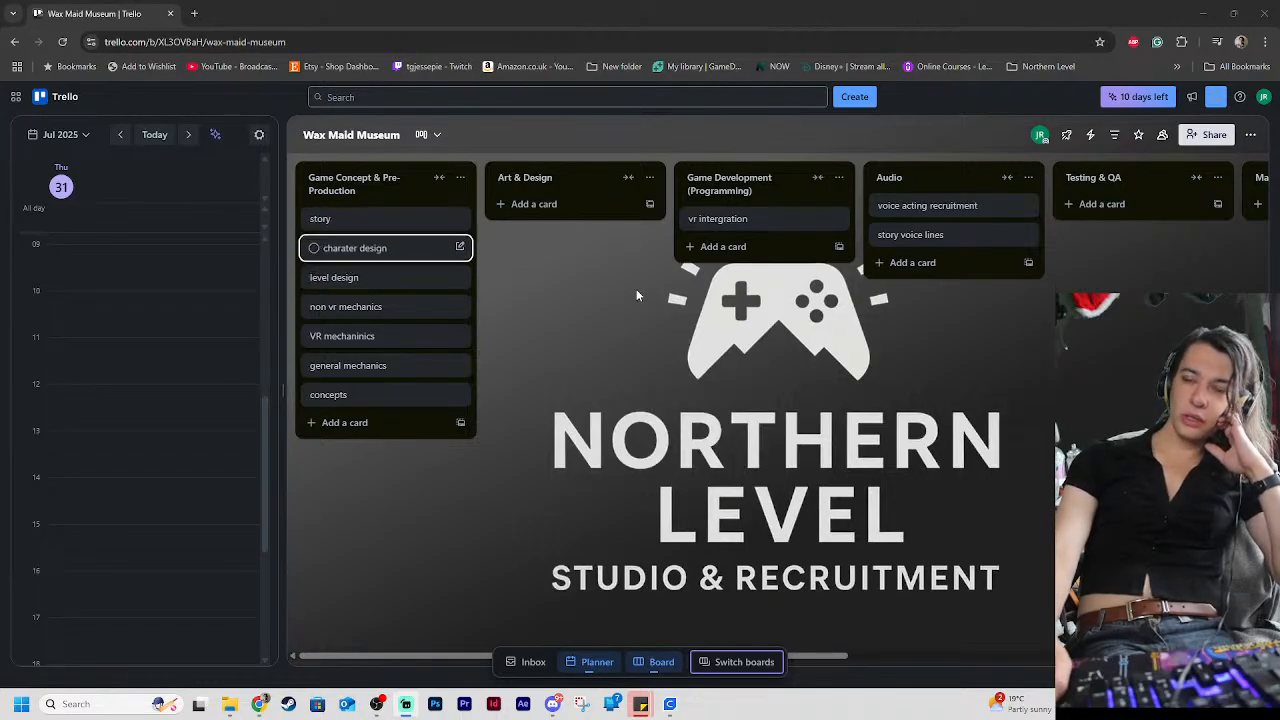
{"action": "left_click", "coordinate": [196, 16]}
{"action": "key", "text": "ctrl+w"}
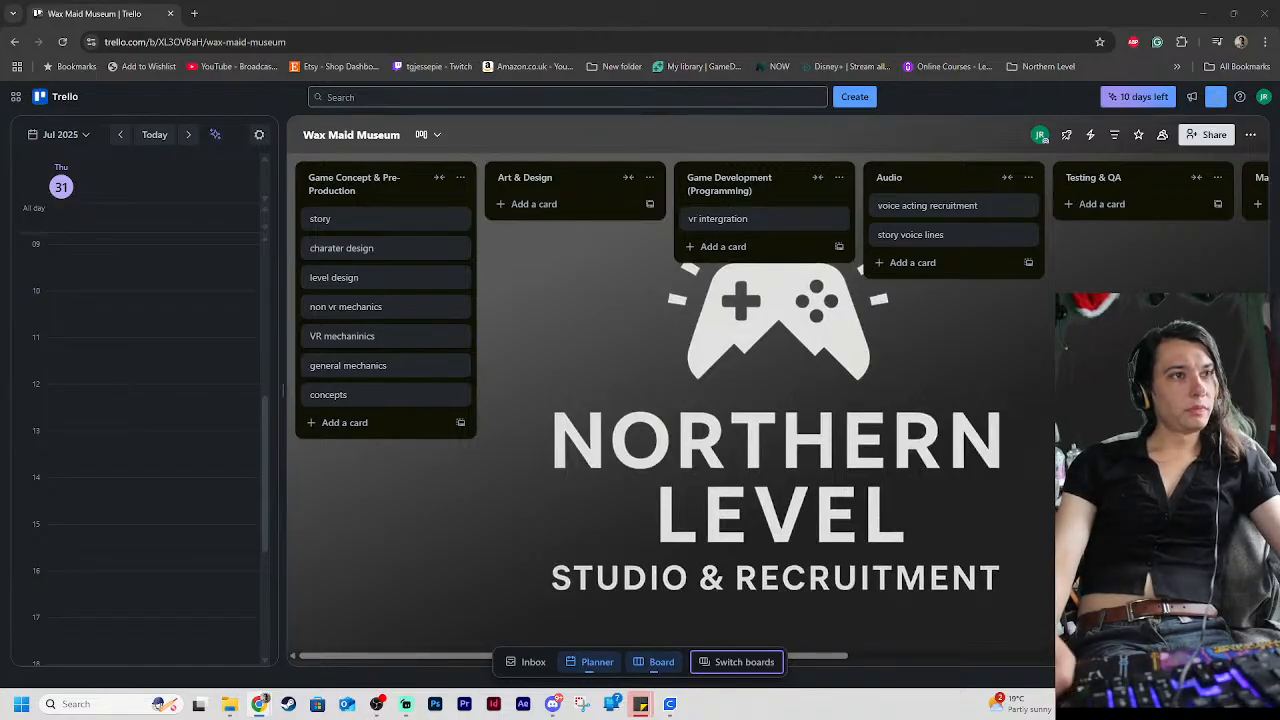
{"action": "left_click_drag", "start_coordinate": [0, 430], "coordinate": [1279, 300]}
{"action": "left_click_drag", "start_coordinate": [1143, 57], "coordinate": [1160, 607]}
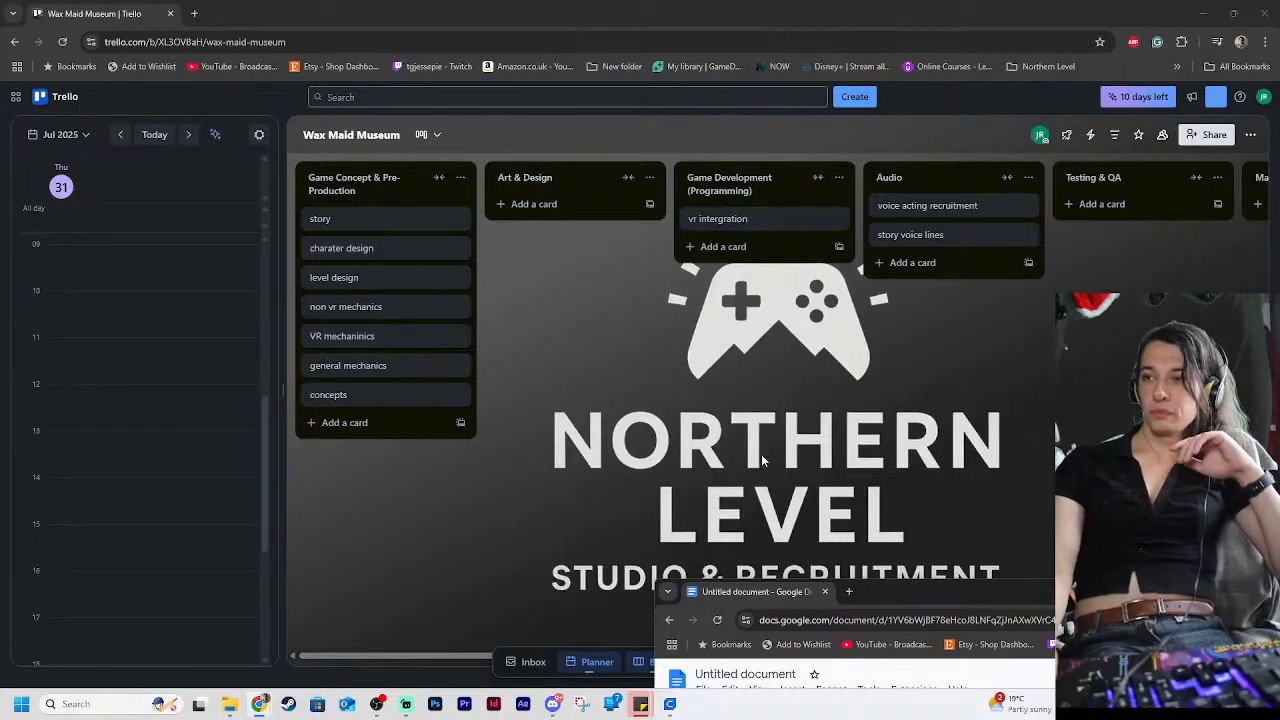
{"action": "left_click", "coordinate": [927, 378]}
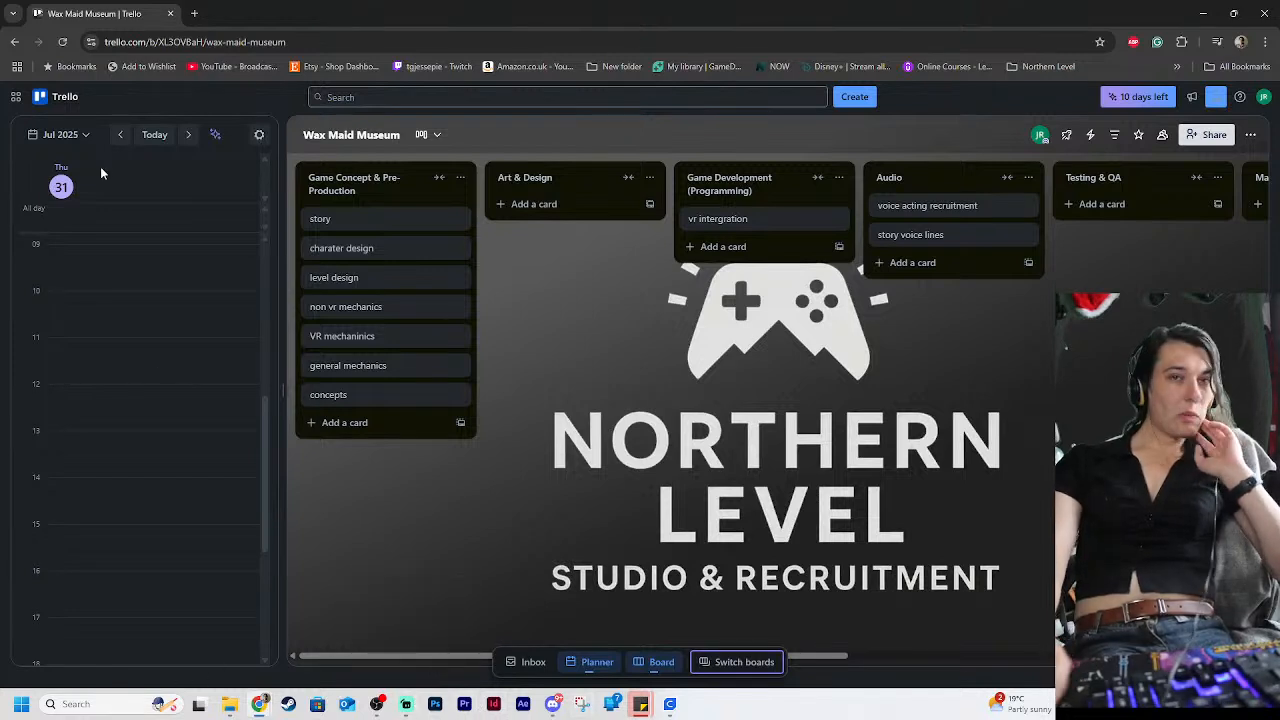
Close the File Explorer window, open the PROJECTFIVE project through Unity Hub on the desktop, and return to the maximized Trello board
{"action": "left_click_drag", "start_coordinate": [897, 6], "coordinate": [841, 99]}
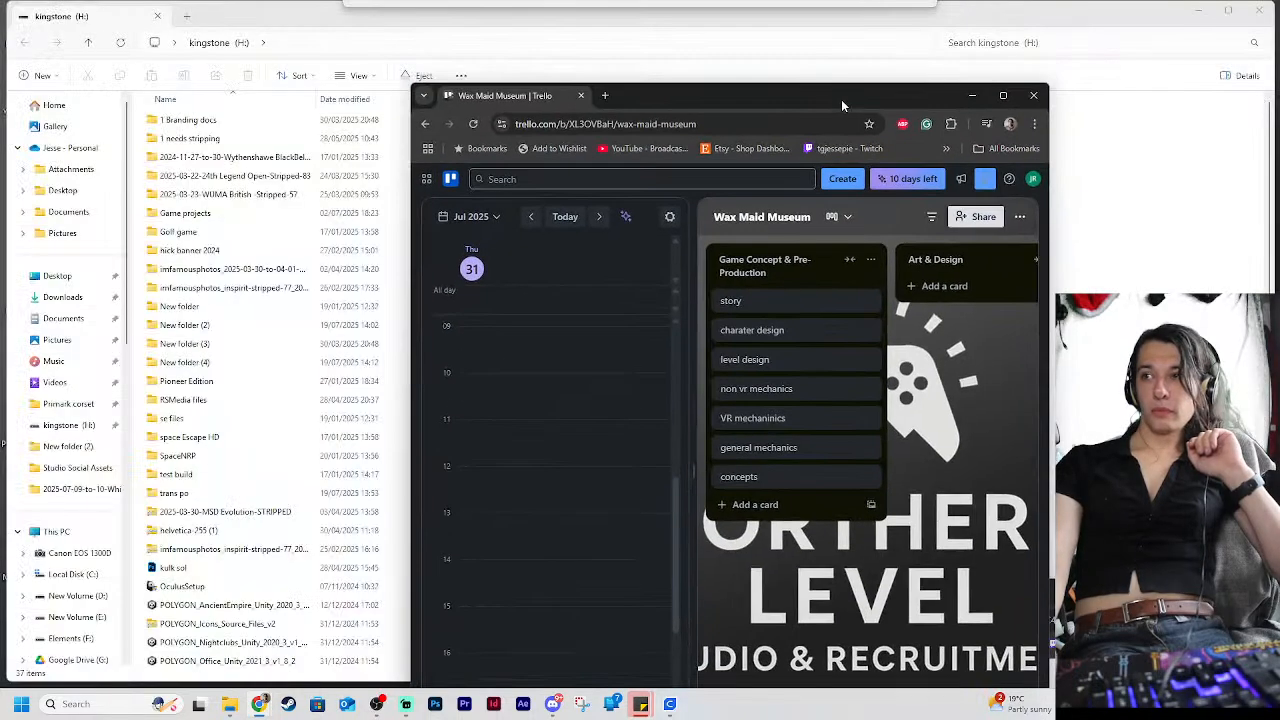
{"action": "left_click", "coordinate": [1259, 10]}
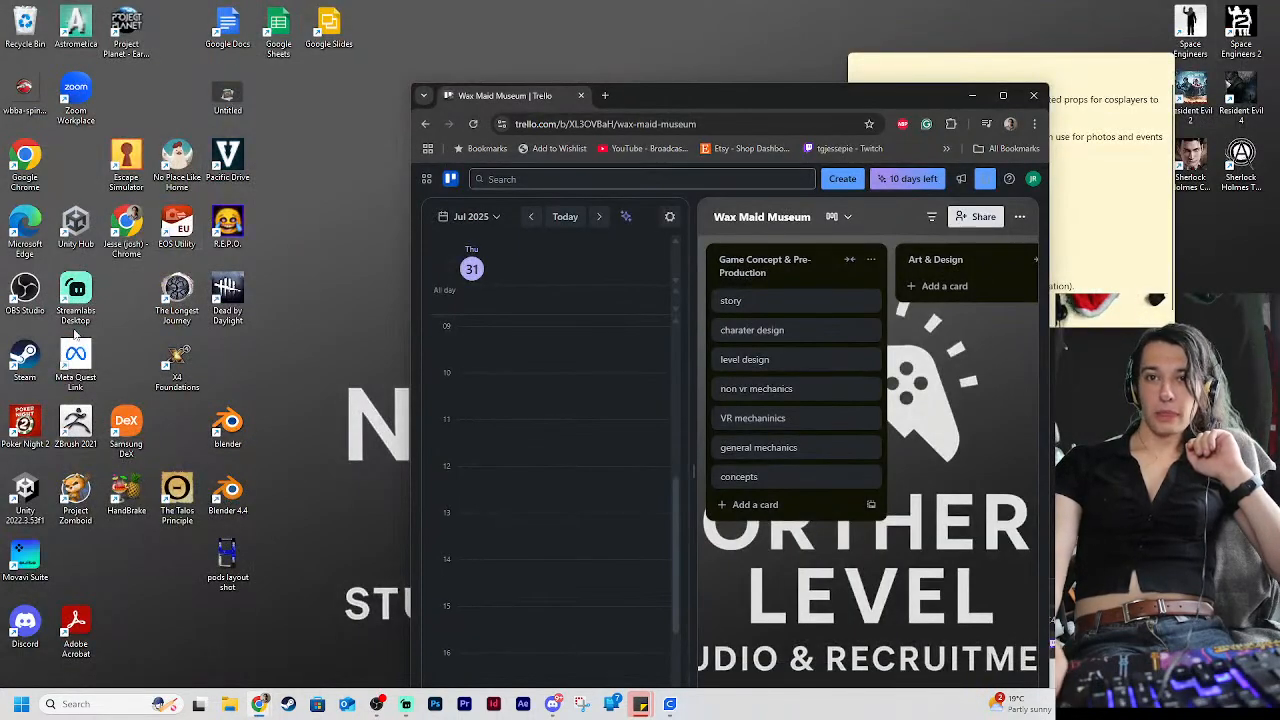
{"action": "left_click", "coordinate": [85, 245]}
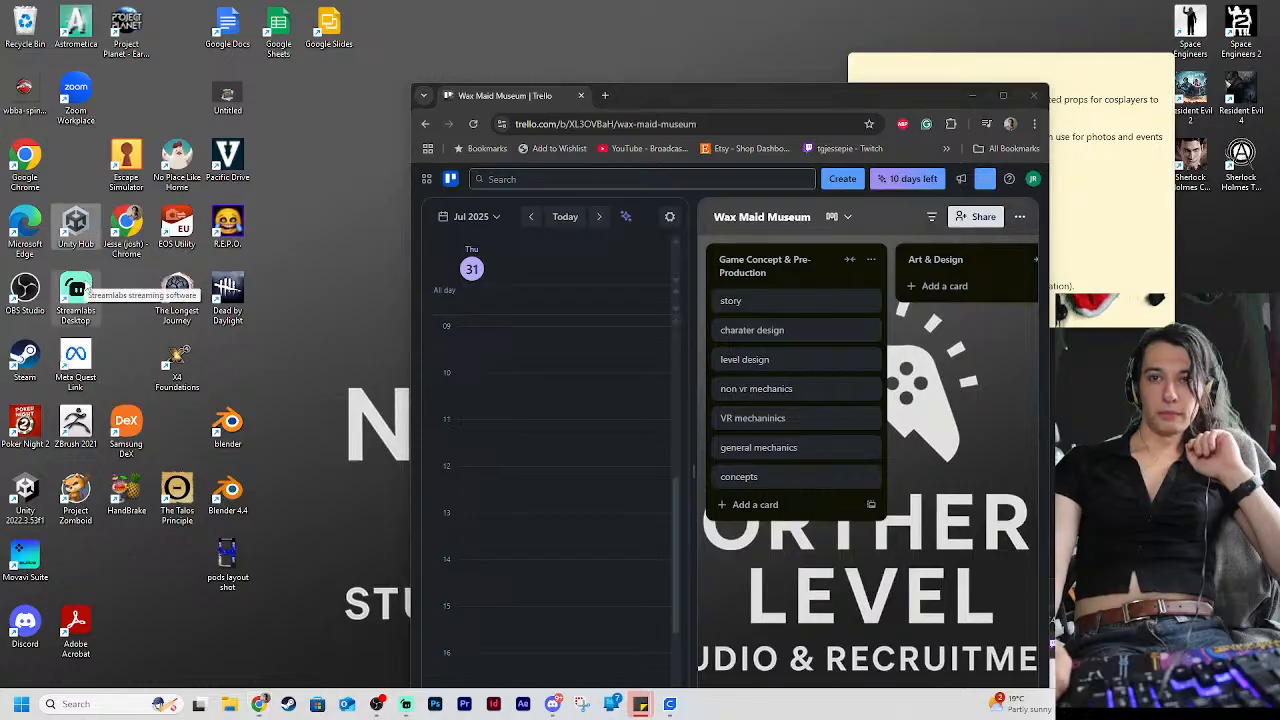
{"action": "double_click", "coordinate": [85, 240]}
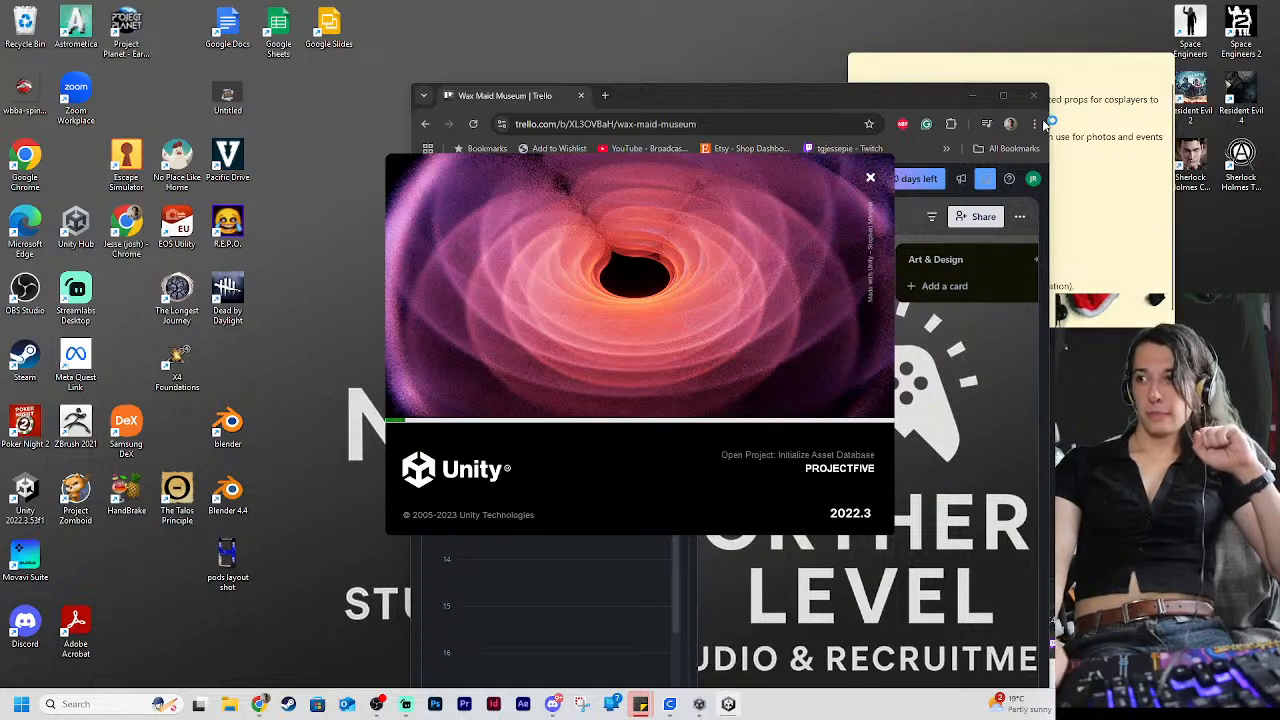
{"action": "left_click", "coordinate": [1003, 95]}
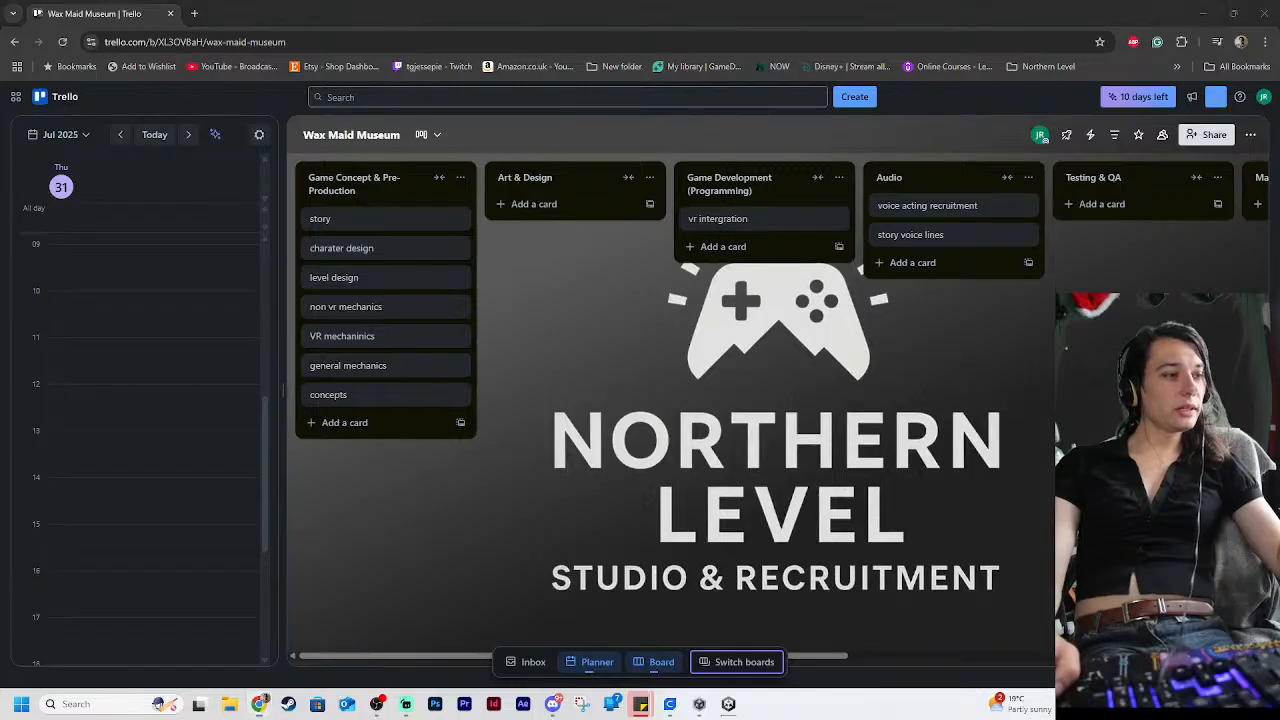
Bring up the untitled Google Docs window, open a new browser tab in it and move that tab out of the window
{"action": "key", "text": "alt+Tab"}
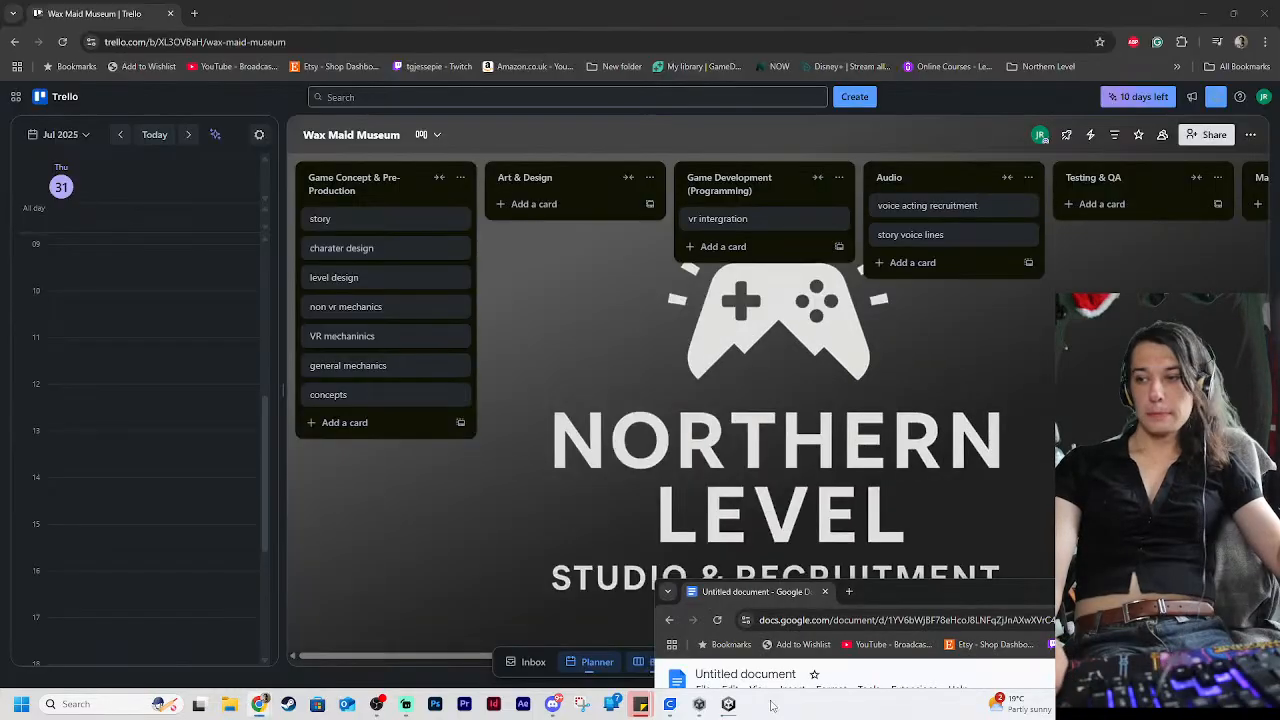
{"action": "left_click", "coordinate": [853, 593]}
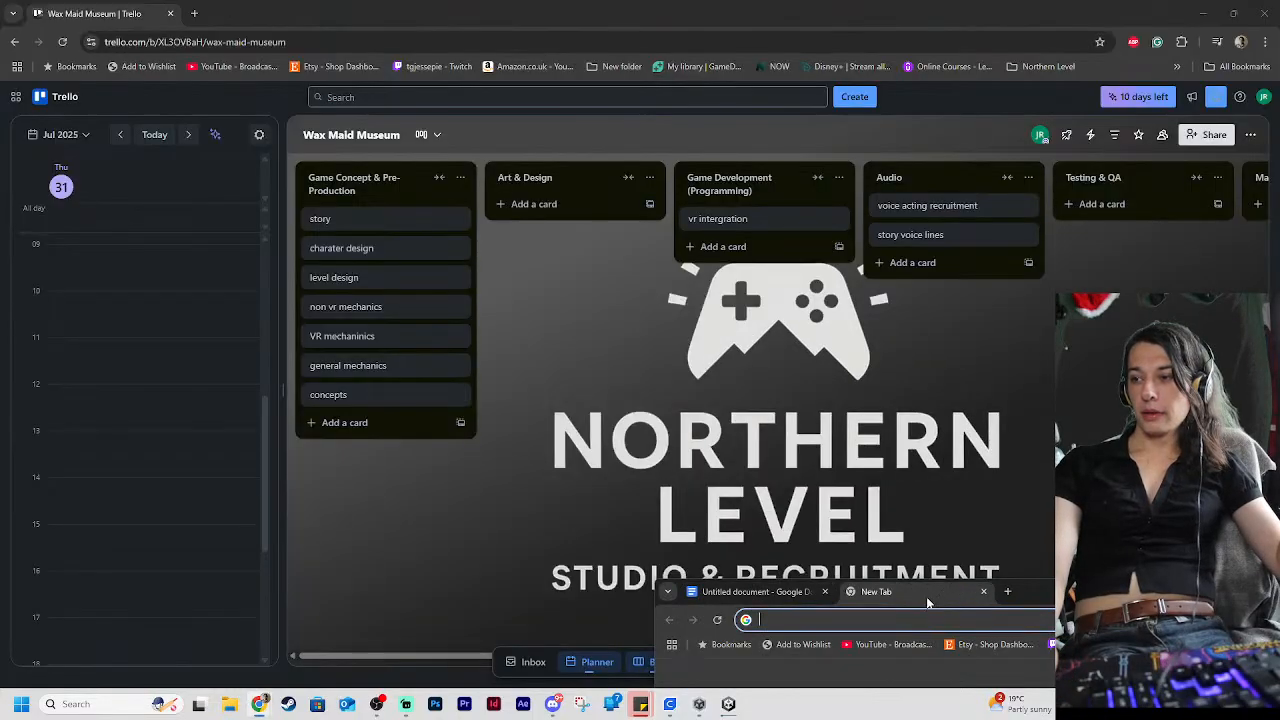
{"action": "left_click_drag", "start_coordinate": [928, 599], "coordinate": [930, 719]}
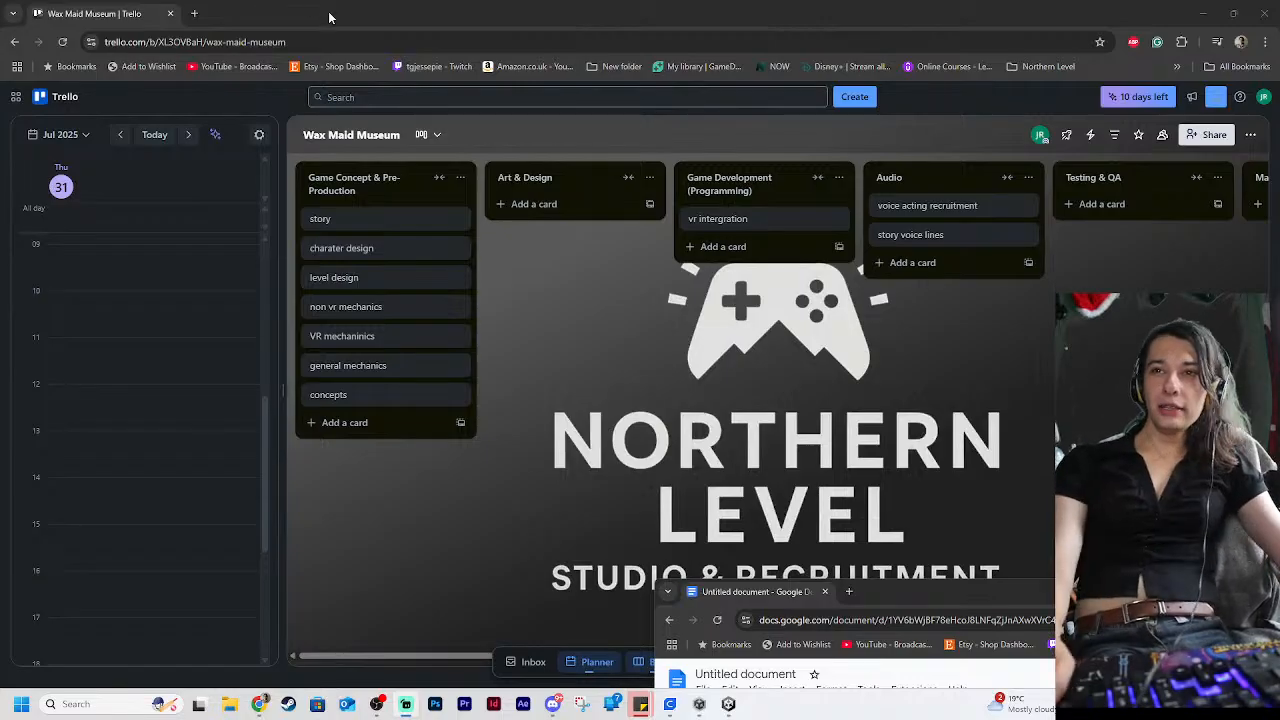
Open YouTube in a new browser tab beside the Wax Maid Museum board
{"action": "left_click", "coordinate": [206, 8]}
{"action": "left_click", "coordinate": [205, 10]}
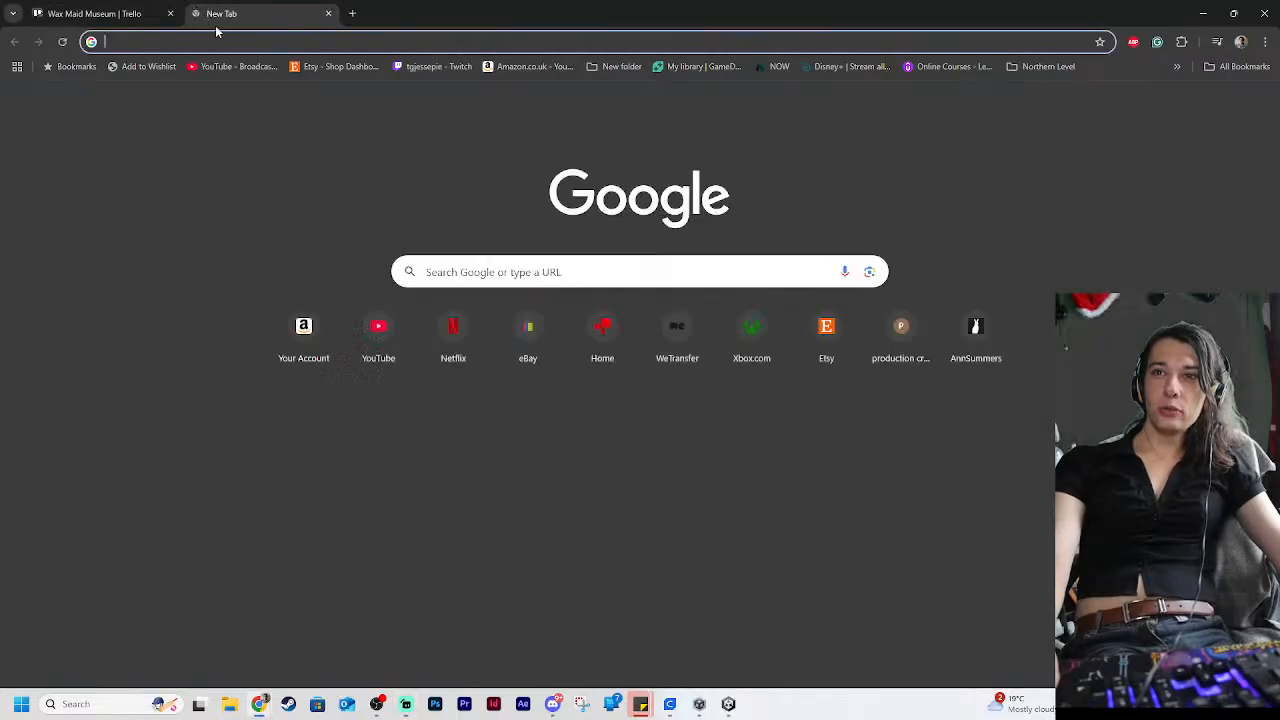
{"action": "left_click", "coordinate": [245, 66]}
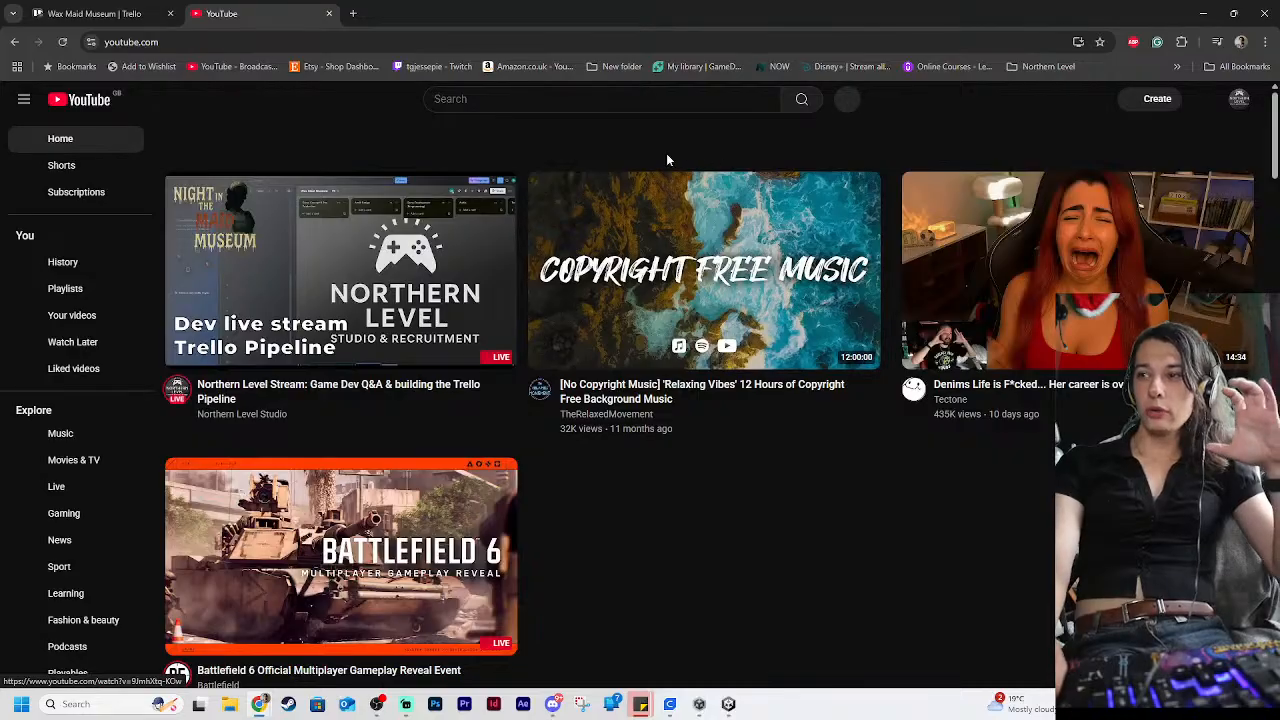
Search YouTube for "tomb raider legend king arthur"
{"action": "left_click", "coordinate": [625, 99]}
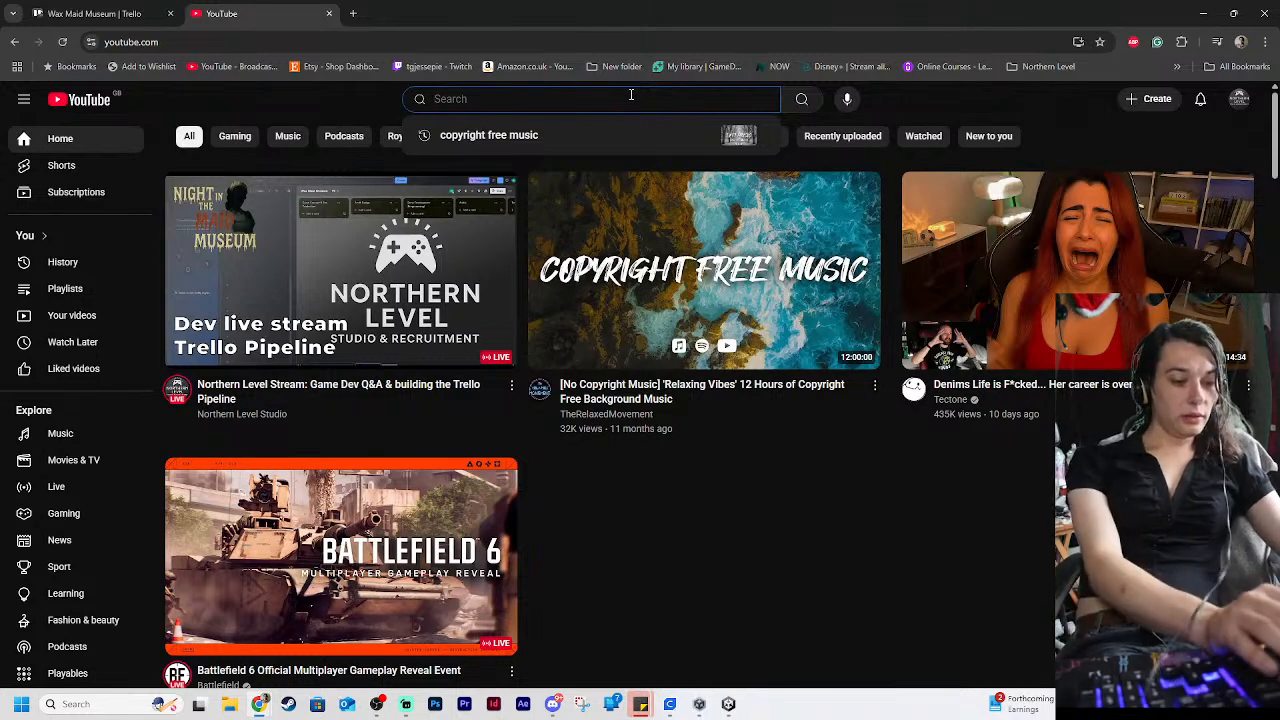
{"action": "type", "text": "tomb raid"}
{"action": "type", "text": "er legends"}
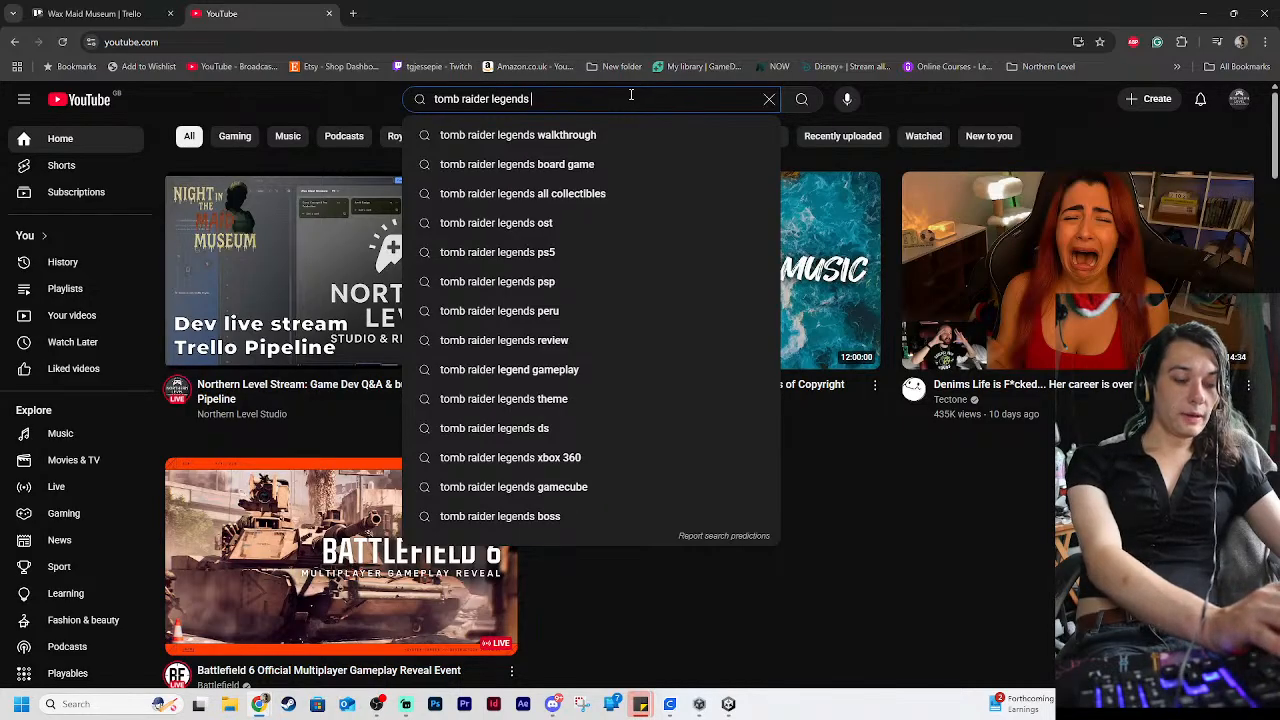
{"action": "type", "text": "king au"}
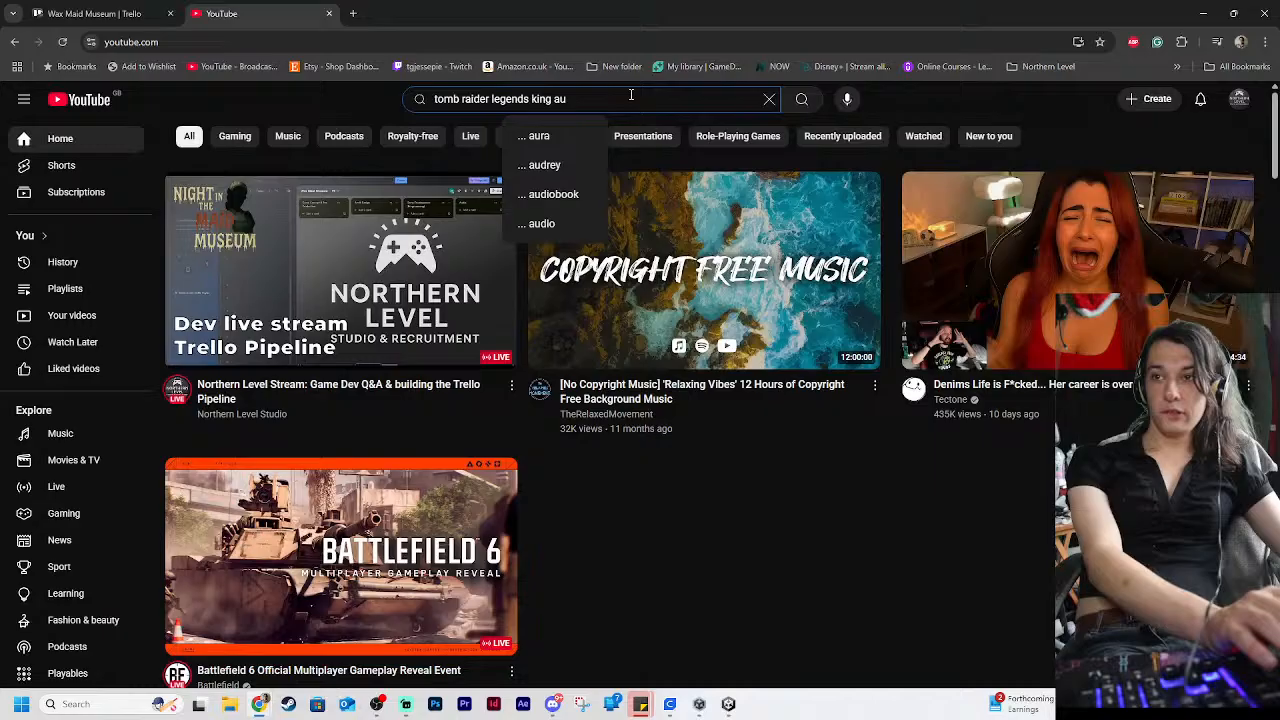
{"action": "key", "text": "BackSpace"}
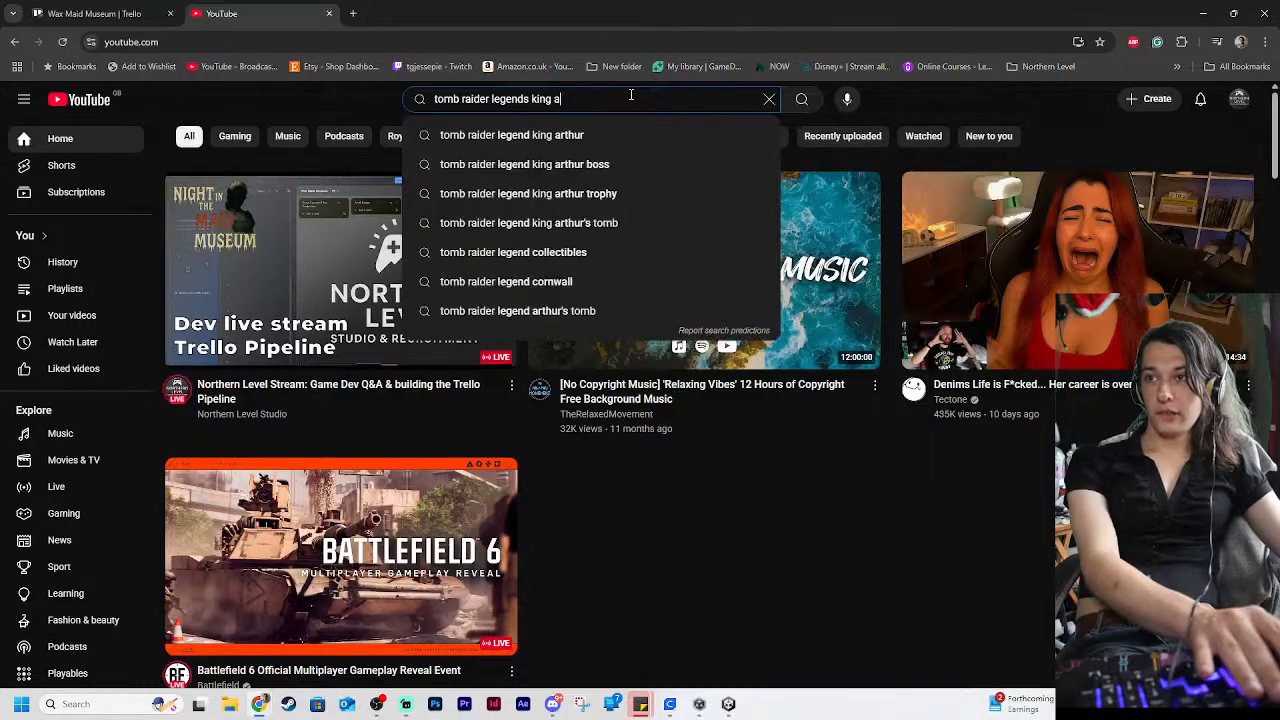
{"action": "key", "text": "Down"}
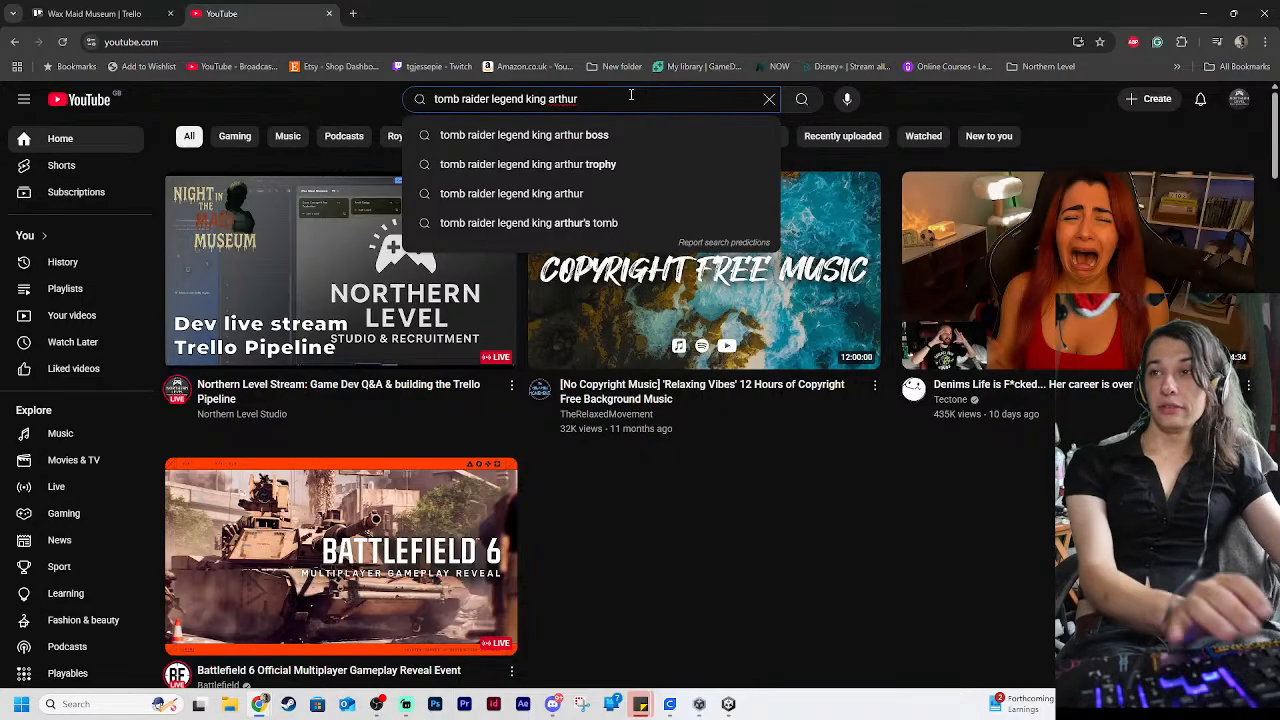
{"action": "key", "text": "Return"}
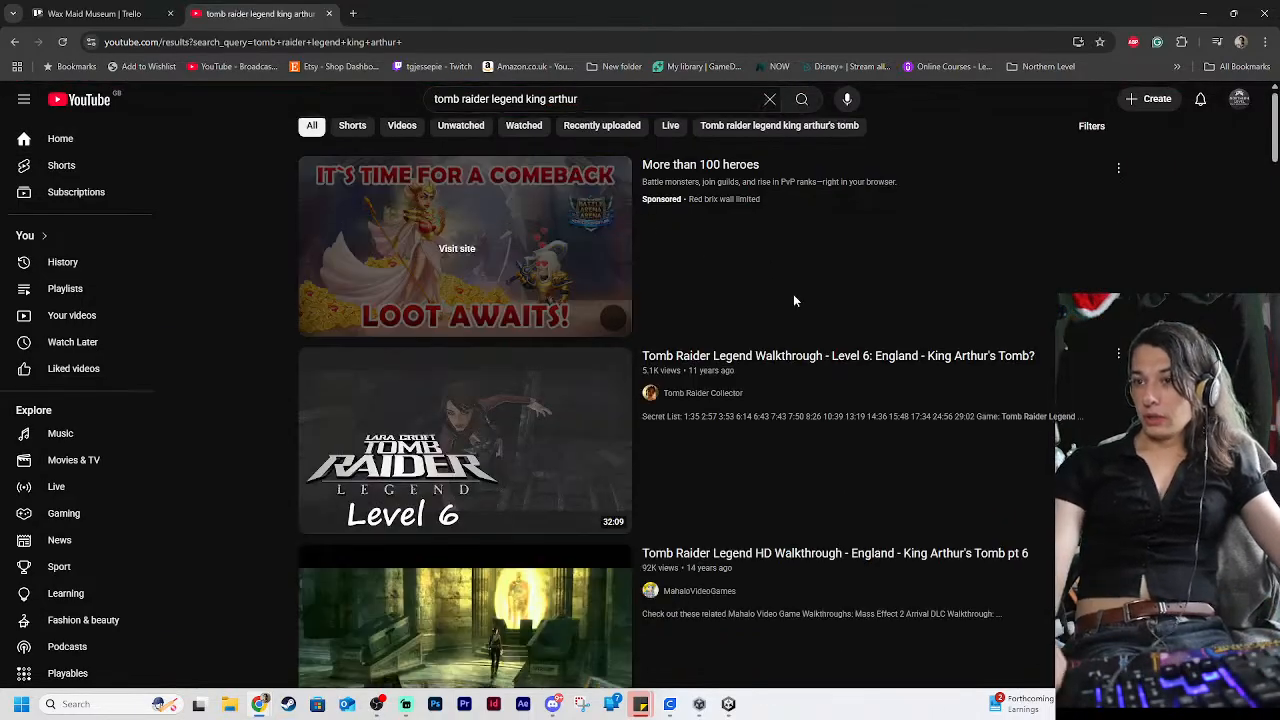
Preview and open the video "Tomb Raider Legend Walkthrough - Level 6: England - King Arthur's Tomb?" from the search results
{"action": "scroll", "coordinate": [840, 300], "scroll_direction": "down", "scroll_amount": 2}
{"action": "mouse_move", "coordinate": [480, 372]}
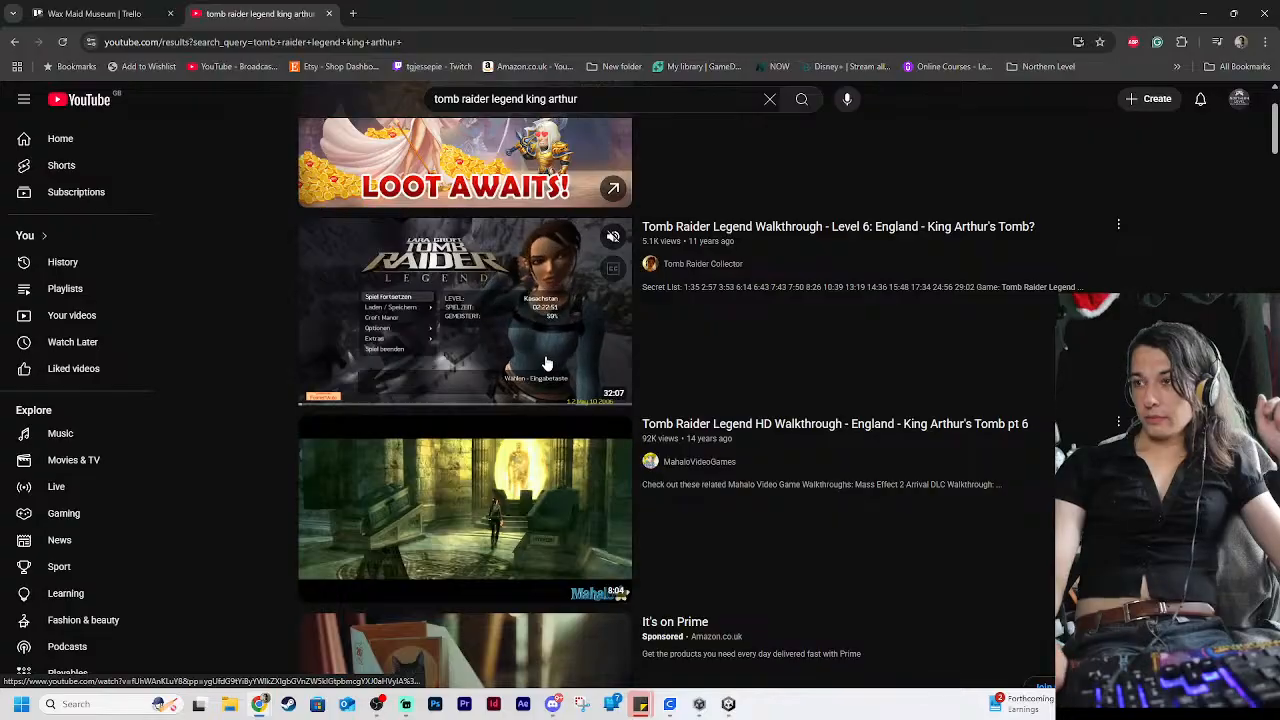
{"action": "left_click_drag", "start_coordinate": [320, 408], "coordinate": [360, 412]}
{"action": "left_click", "coordinate": [449, 346]}
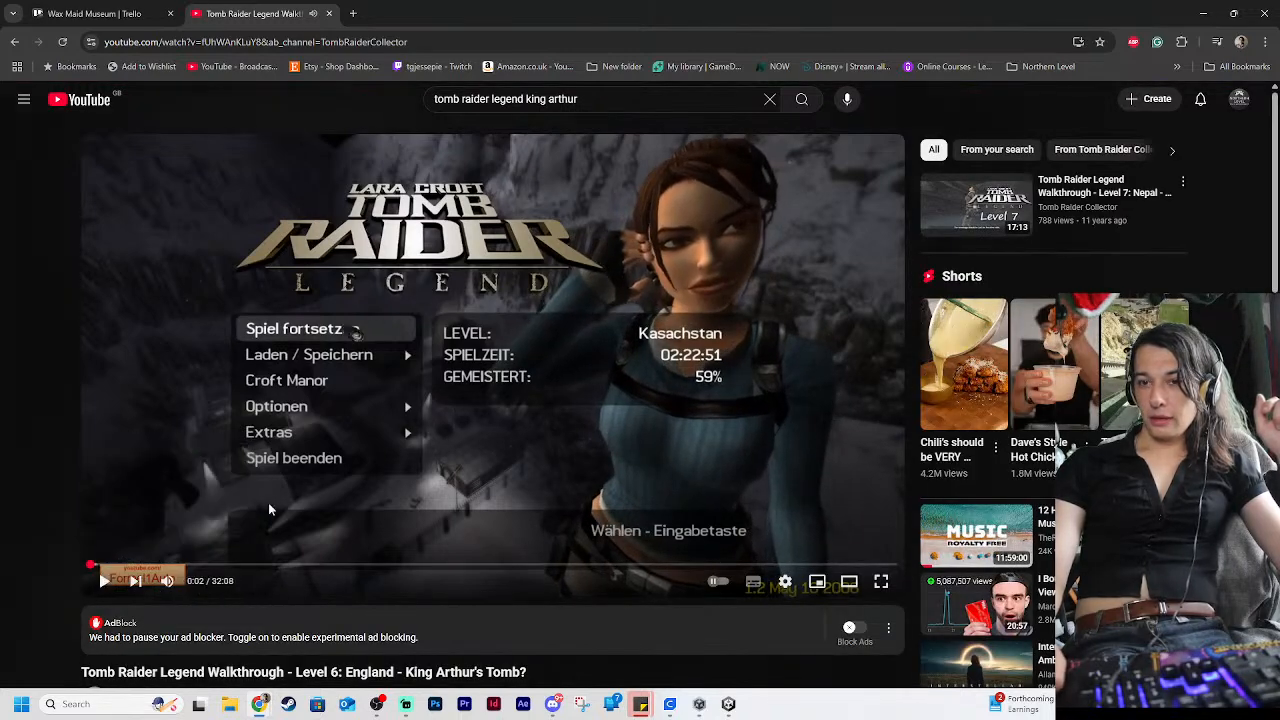
Play the walkthrough, skip past the game's opening menu and mute the sound
{"action": "left_click", "coordinate": [407, 458]}
{"action": "key", "text": "Right"}
{"action": "key", "text": "Right"}
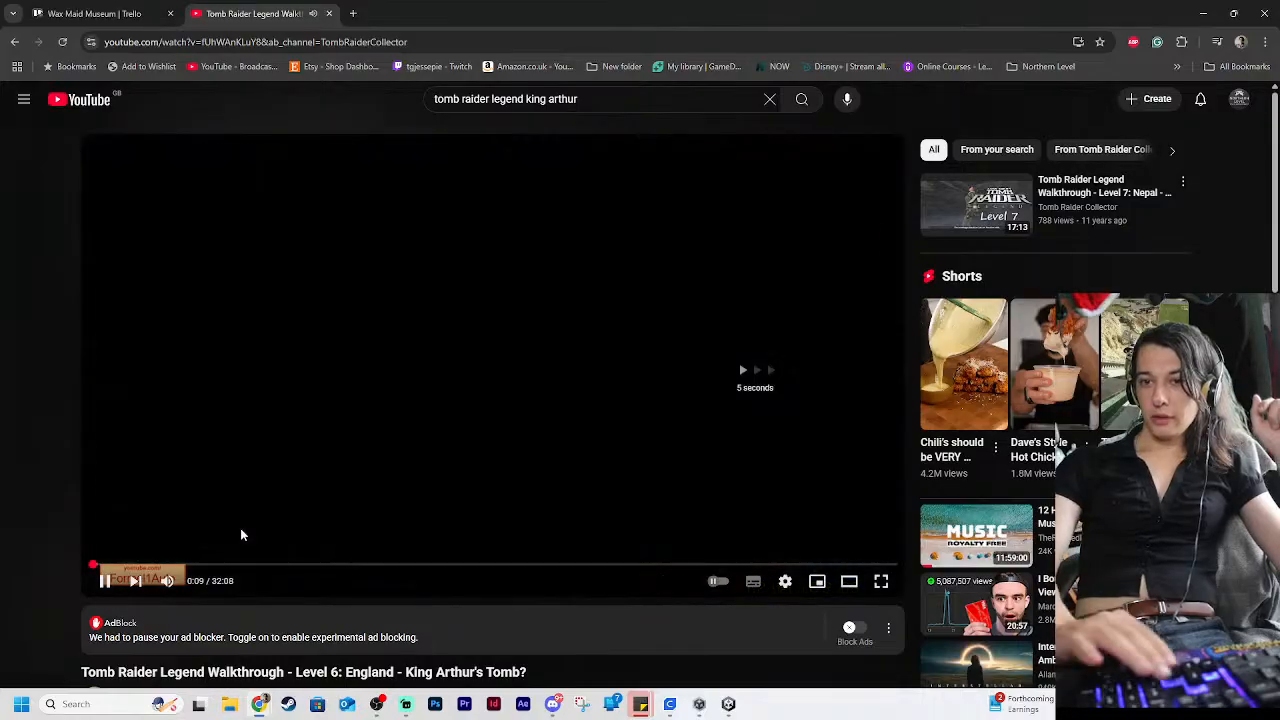
{"action": "left_click", "coordinate": [167, 580]}
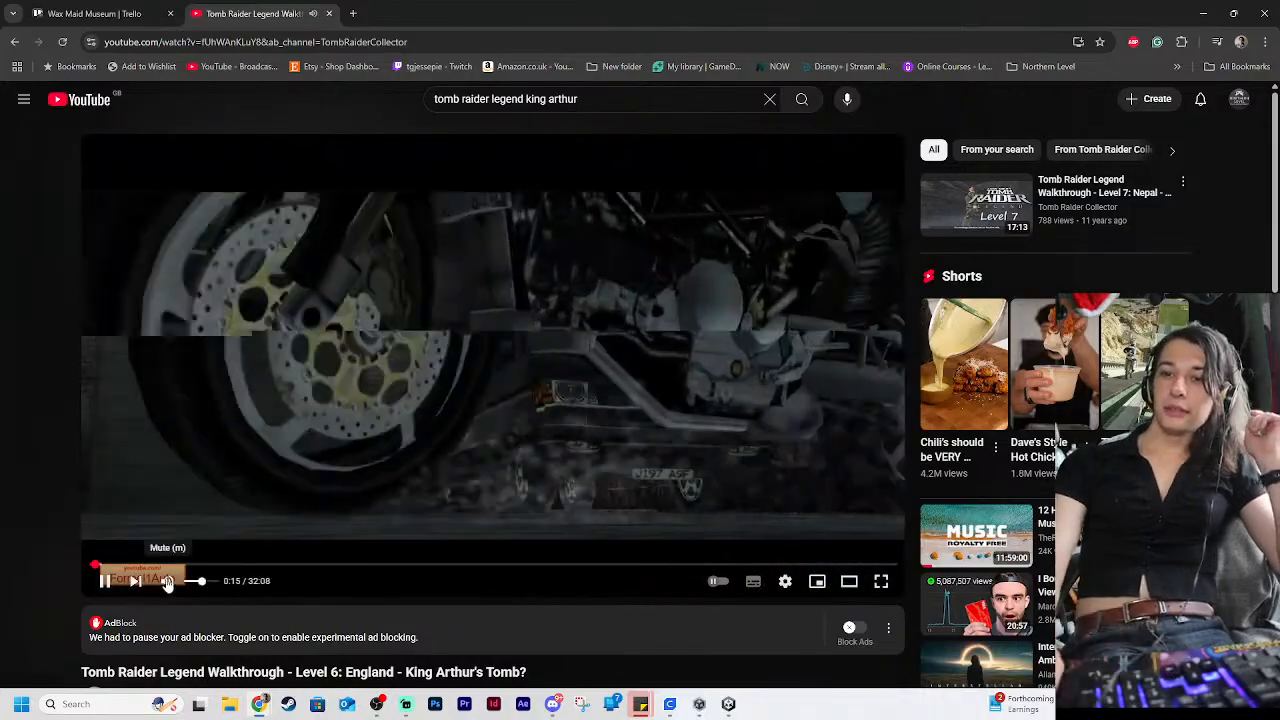
Skip to the shot of the King Arthur Museum sign and pause the video on it at 0:35
{"action": "key", "text": "Right"}
{"action": "key", "text": "Right"}
{"action": "key", "text": "Right"}
{"action": "key", "text": "Right"}
{"action": "key", "text": "Right"}
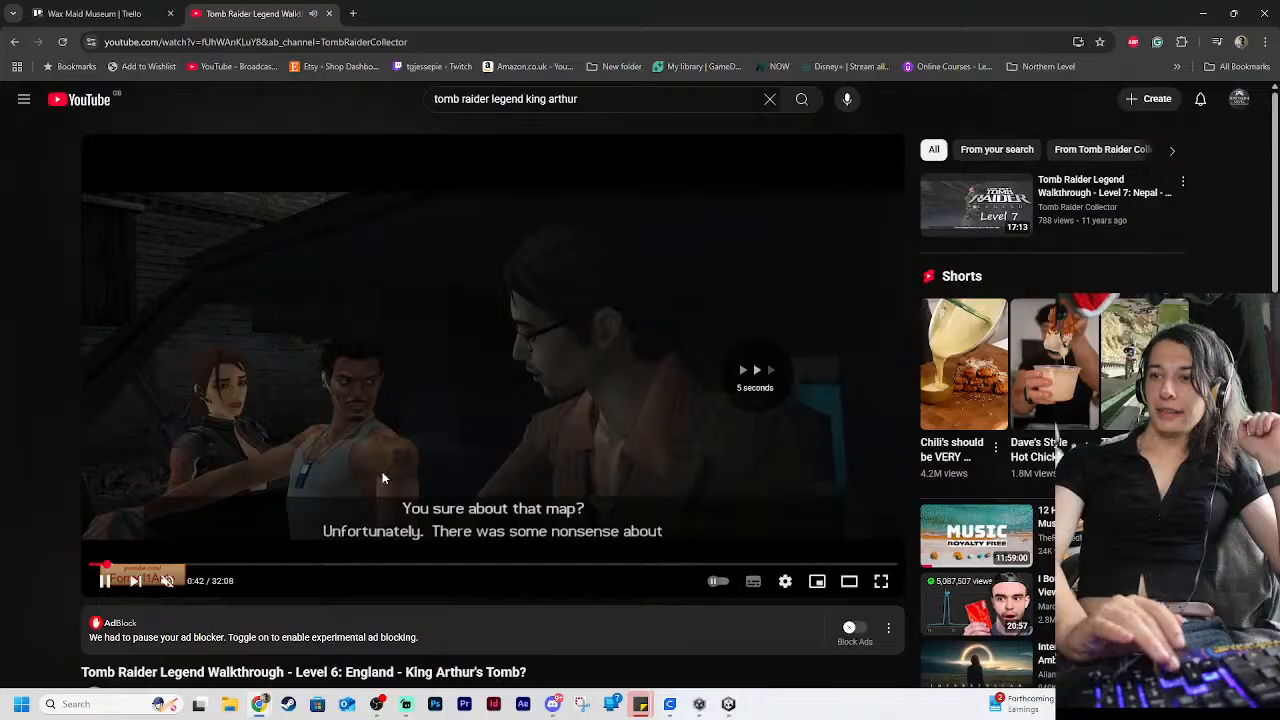
{"action": "key", "text": "Left"}
{"action": "key", "text": "Left"}
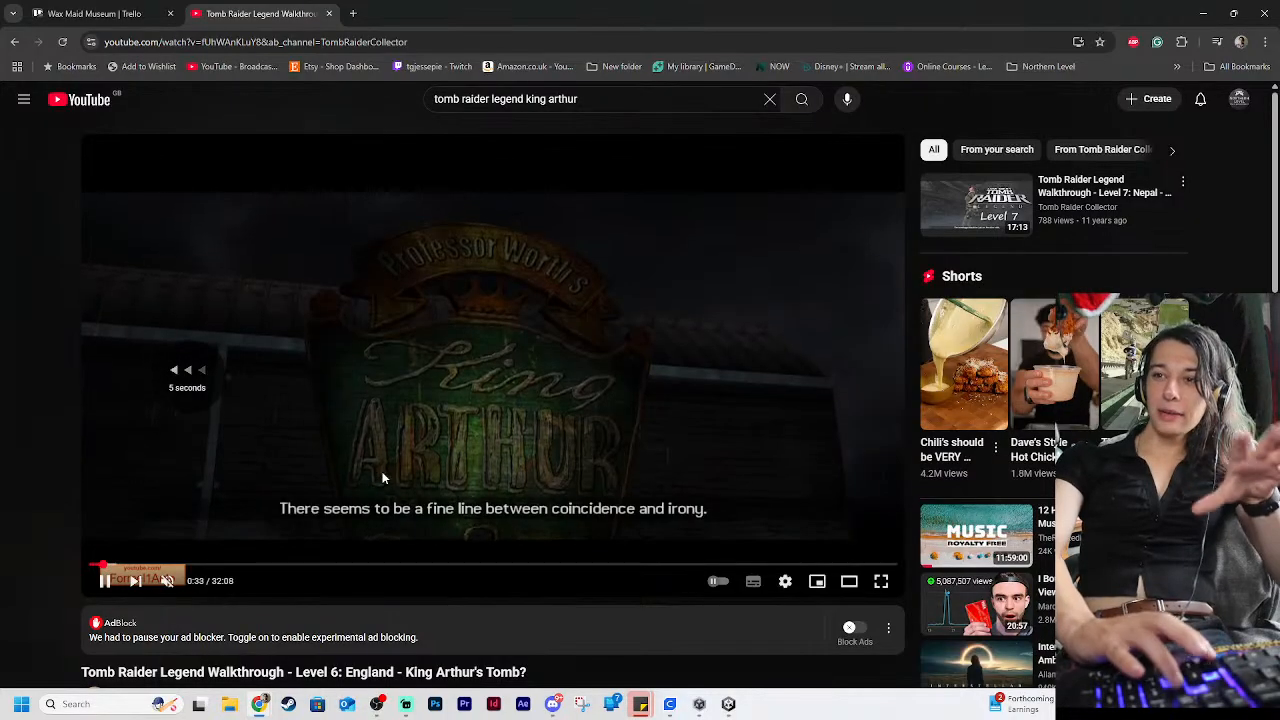
{"action": "left_click", "coordinate": [562, 415]}
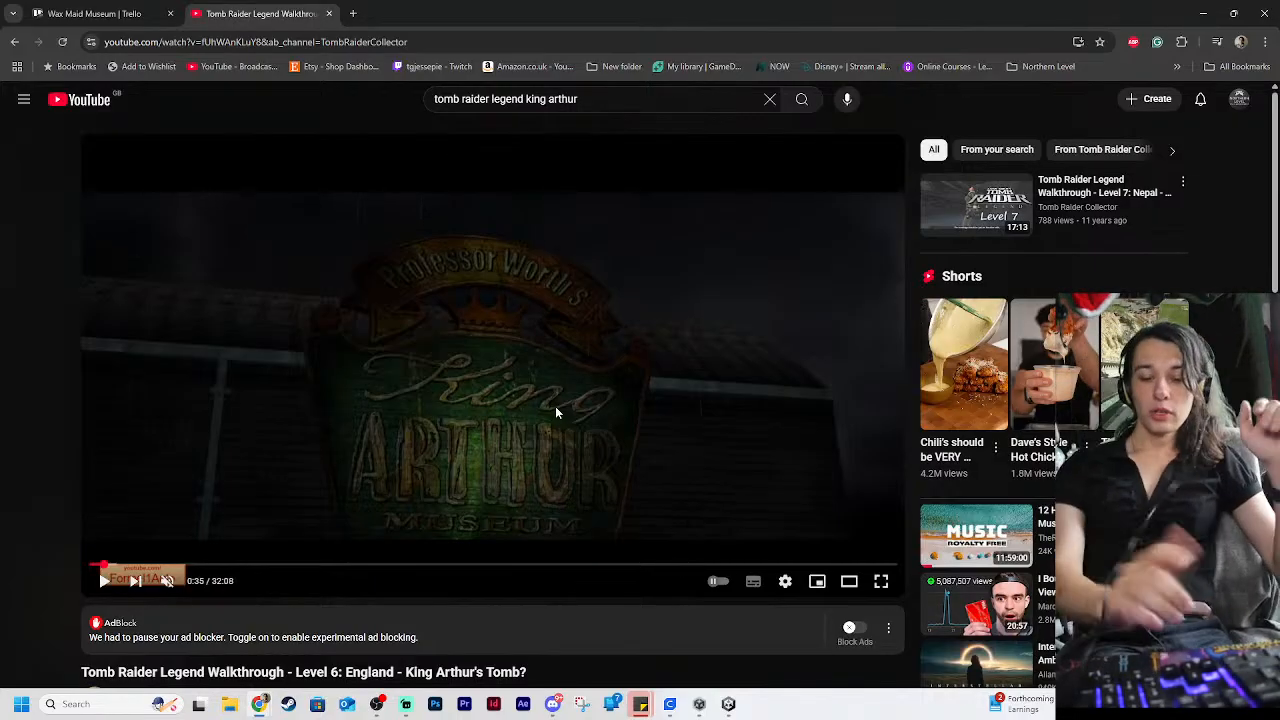
Step through the paused walkthrough past the ticket booth shot to the first gameplay in the museum grounds at 1:15
{"action": "key", "text": "Right"}
{"action": "key", "text": "Right"}
{"action": "key", "text": "Right"}
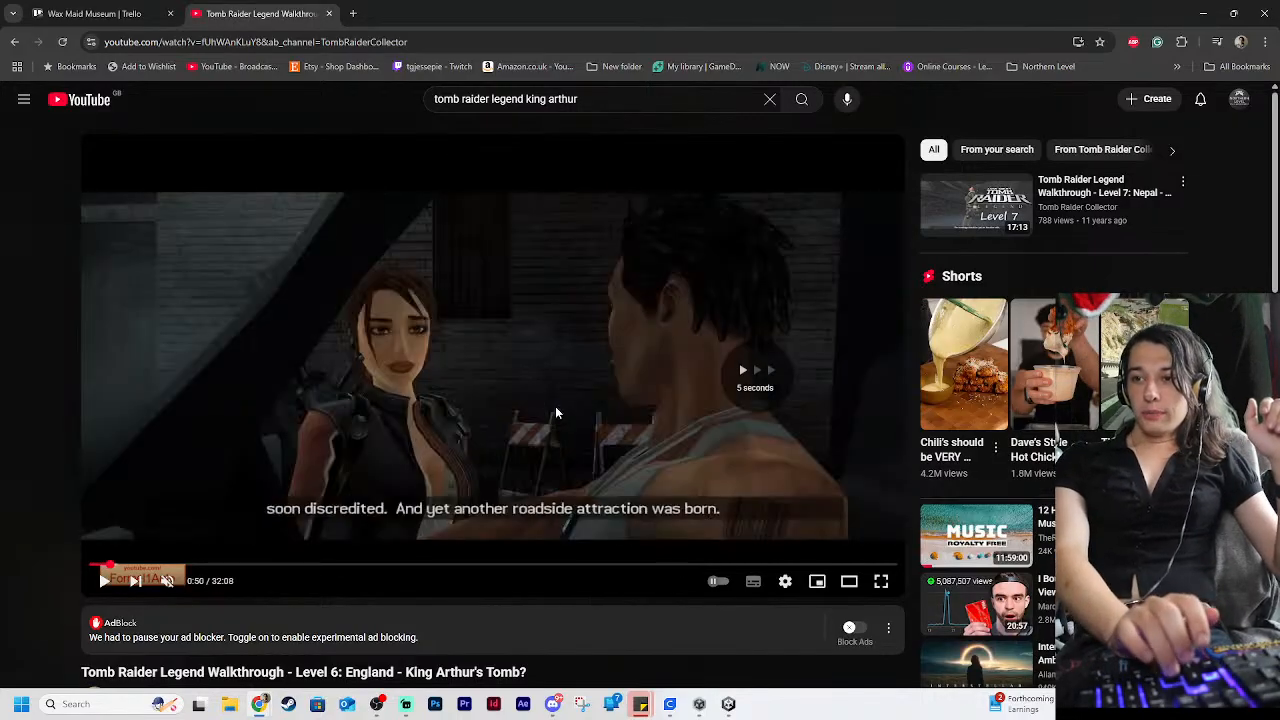
{"action": "key", "text": "Right"}
{"action": "key", "text": "Right"}
{"action": "key", "text": "Right"}
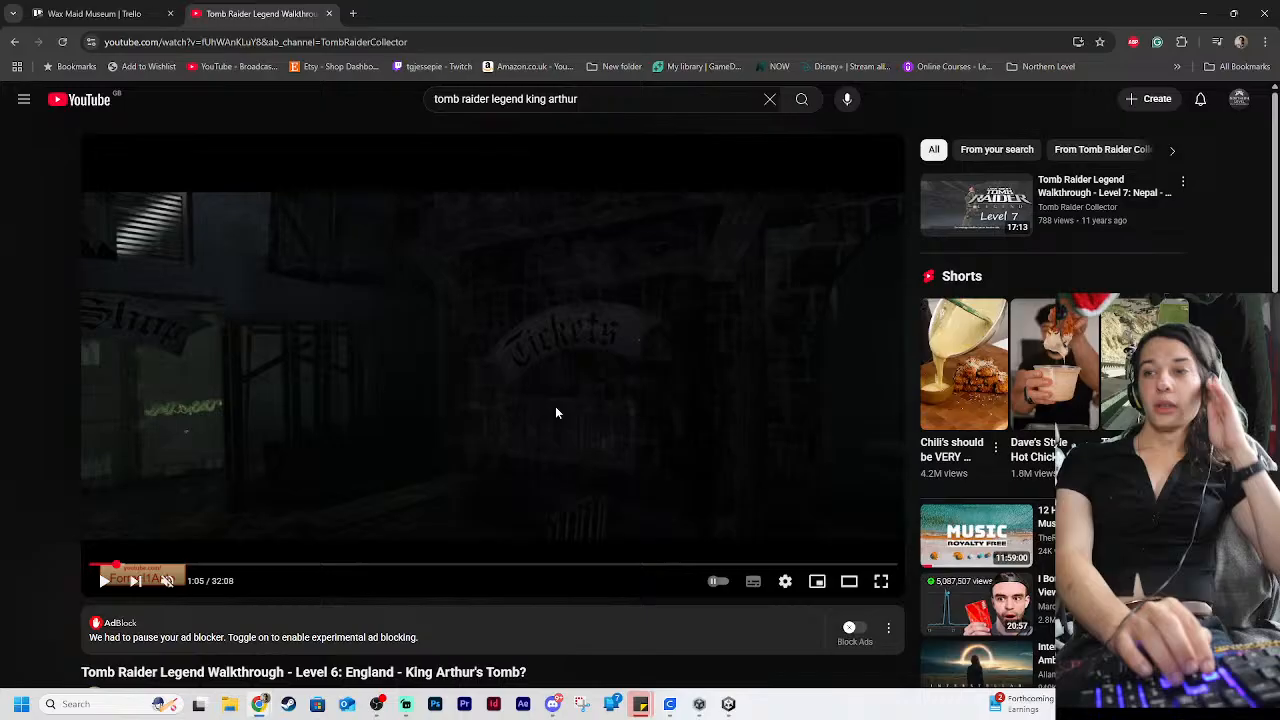
{"action": "key", "text": "Right"}
{"action": "key", "text": "Left"}
{"action": "key", "text": "Right"}
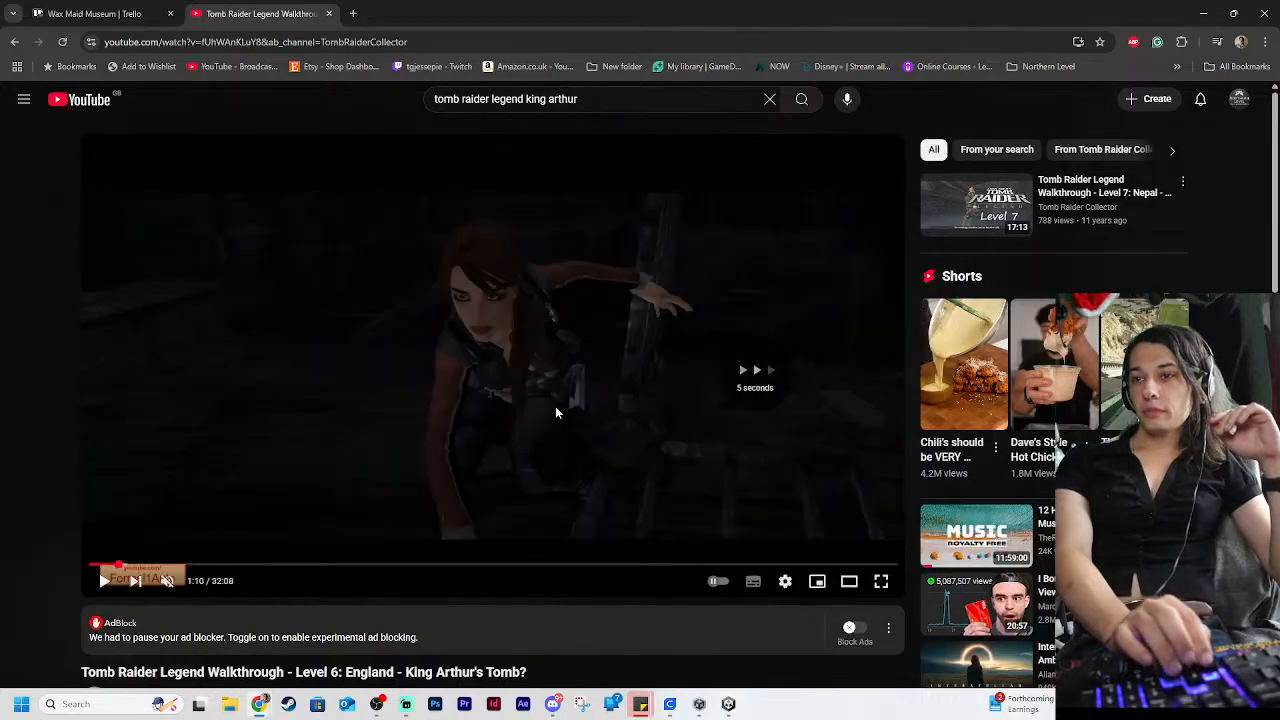
{"action": "key", "text": "Right"}
{"action": "key", "text": "Right"}
{"action": "key", "text": "Left"}
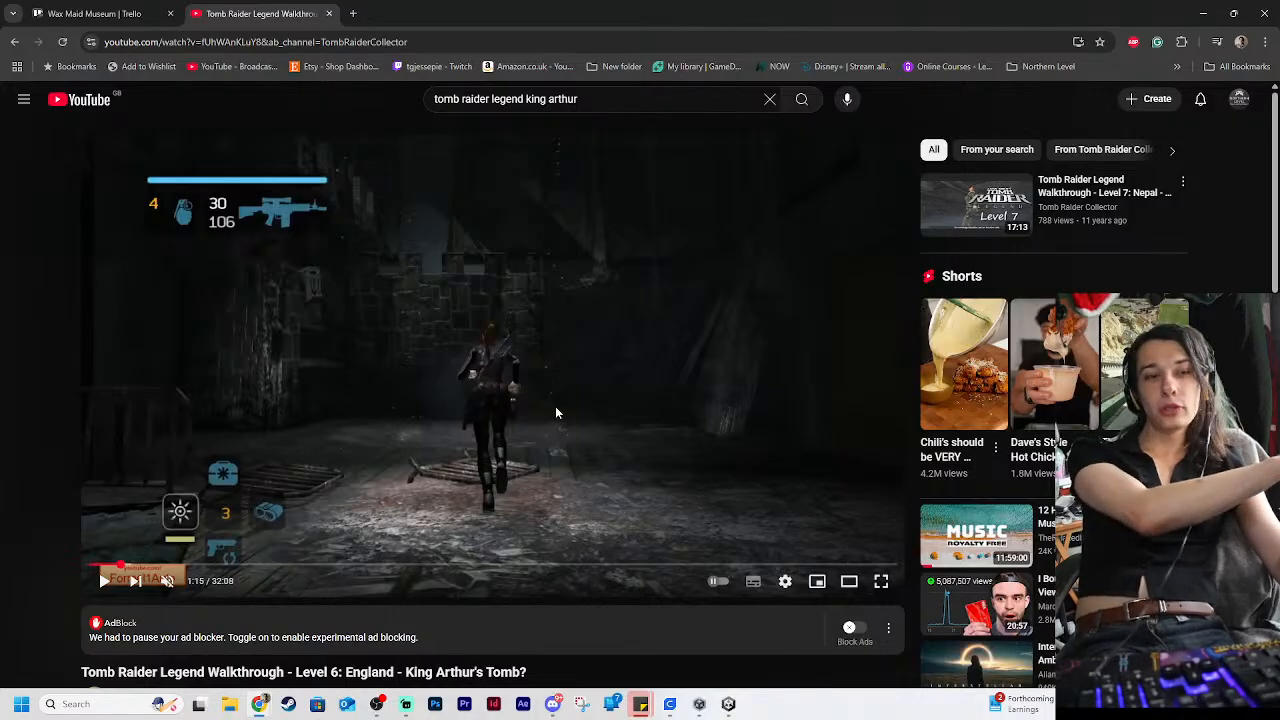
Step through the gift shop section up to 1:40, and return to the crate in front of the shop at 1:30
{"action": "key", "text": "Right"}
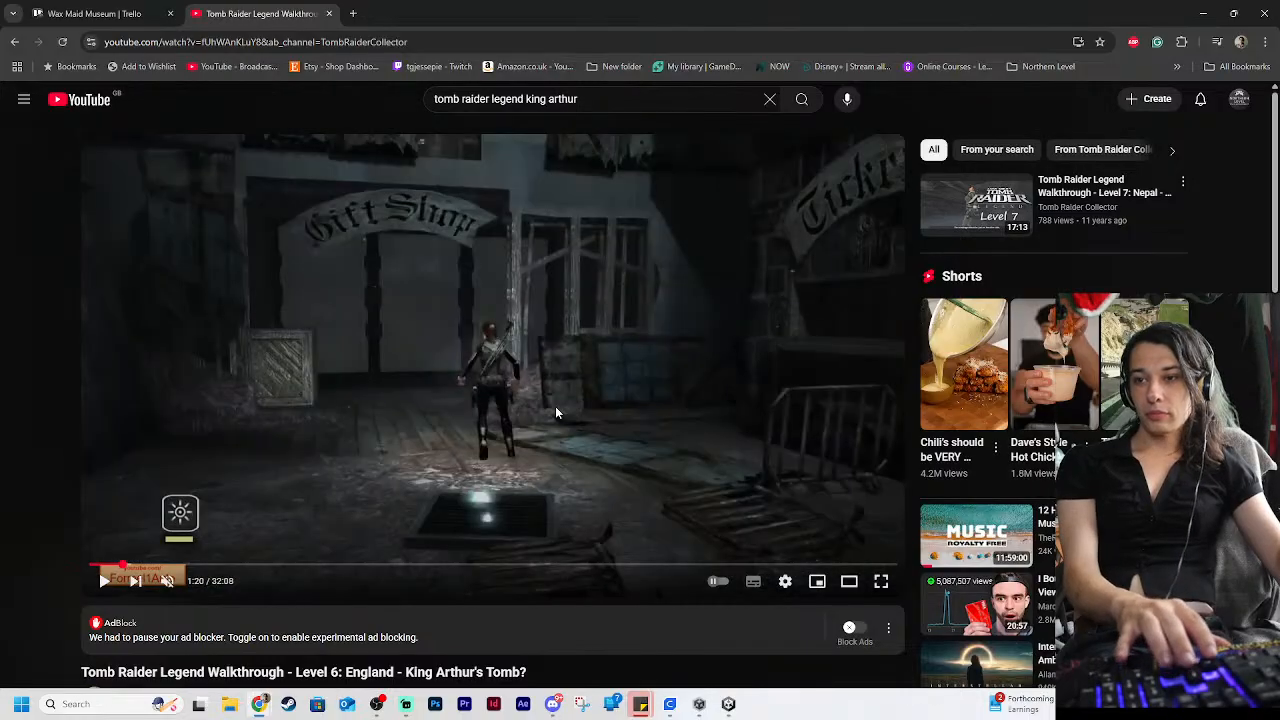
{"action": "key", "text": "Right"}
{"action": "key", "text": "Right"}
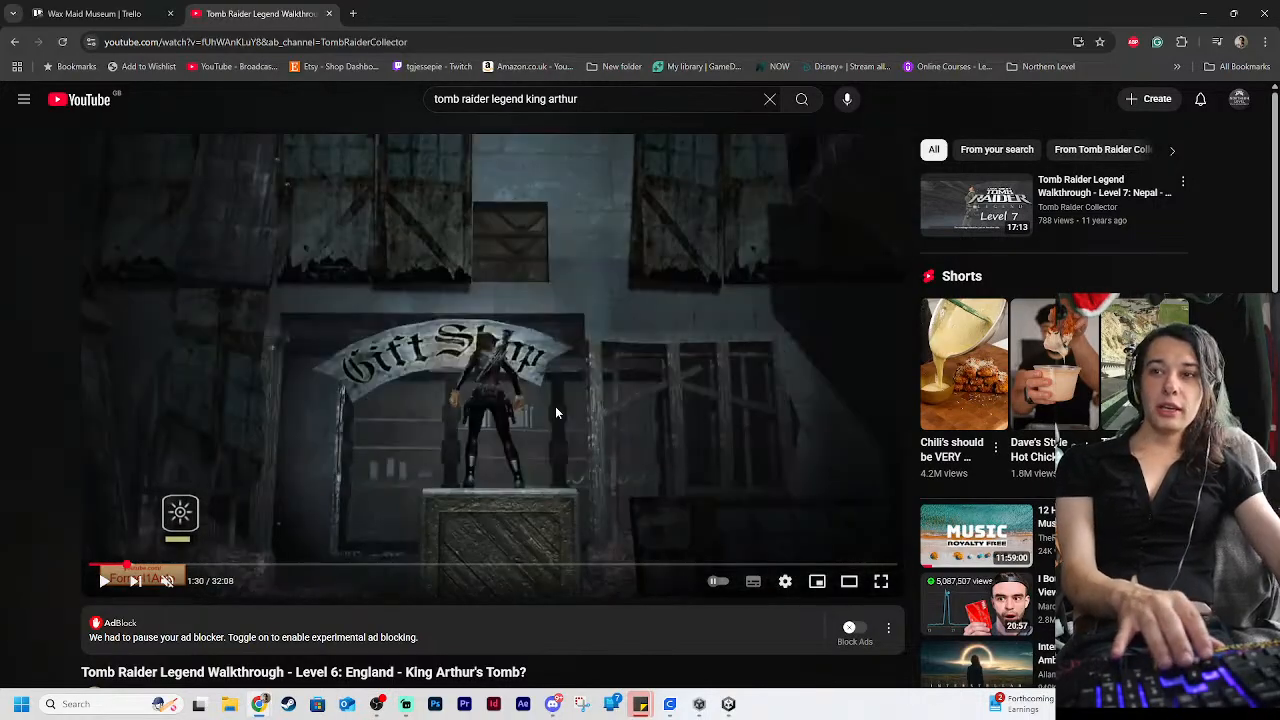
{"action": "key", "text": "Right"}
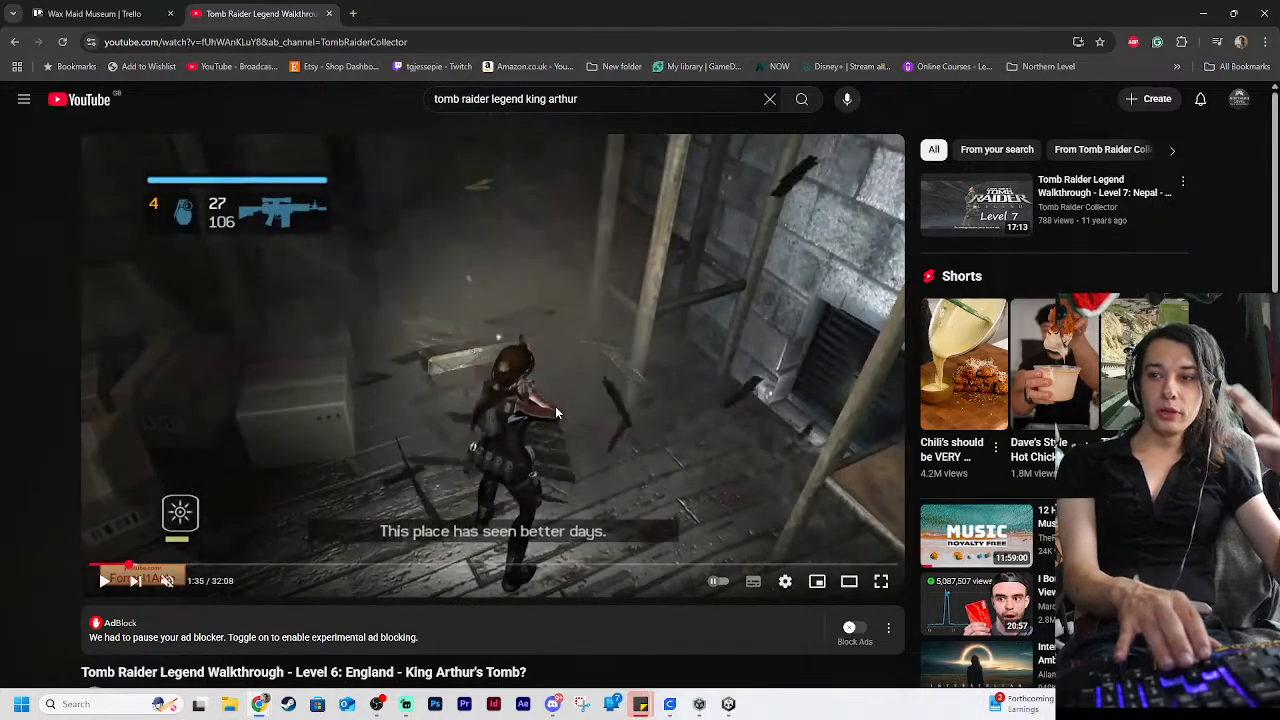
{"action": "key", "text": "Right"}
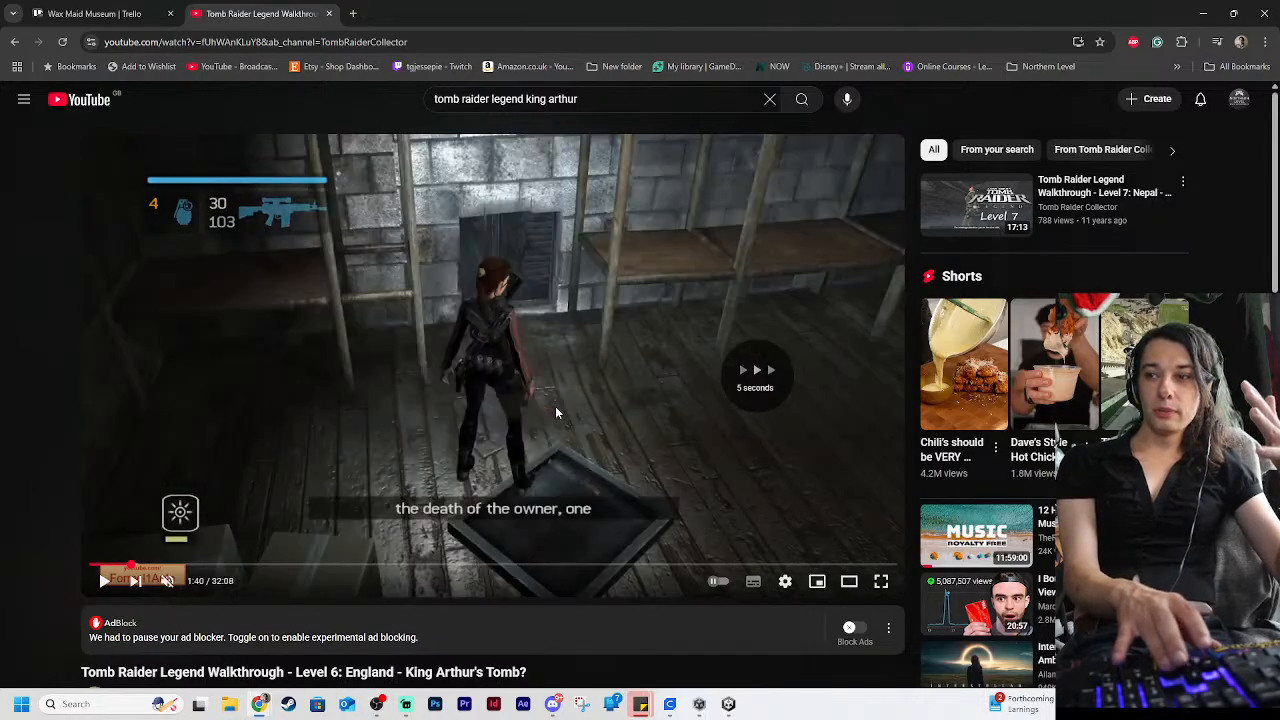
{"action": "key", "text": "Left"}
{"action": "key", "text": "Left"}
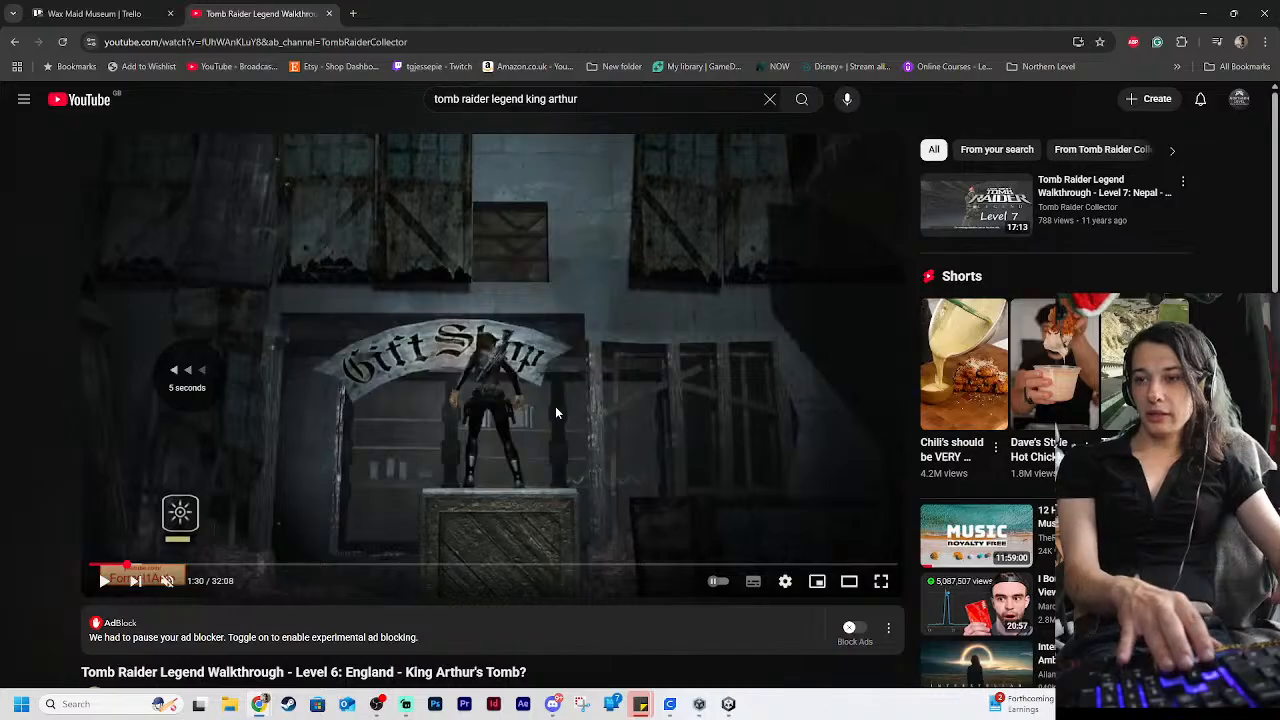
Play the gift shop section with the sound on, pausing to examine the scenes, and stop on the ledge climb at 1:55
{"action": "key", "text": "space"}
{"action": "left_click", "coordinate": [168, 581]}
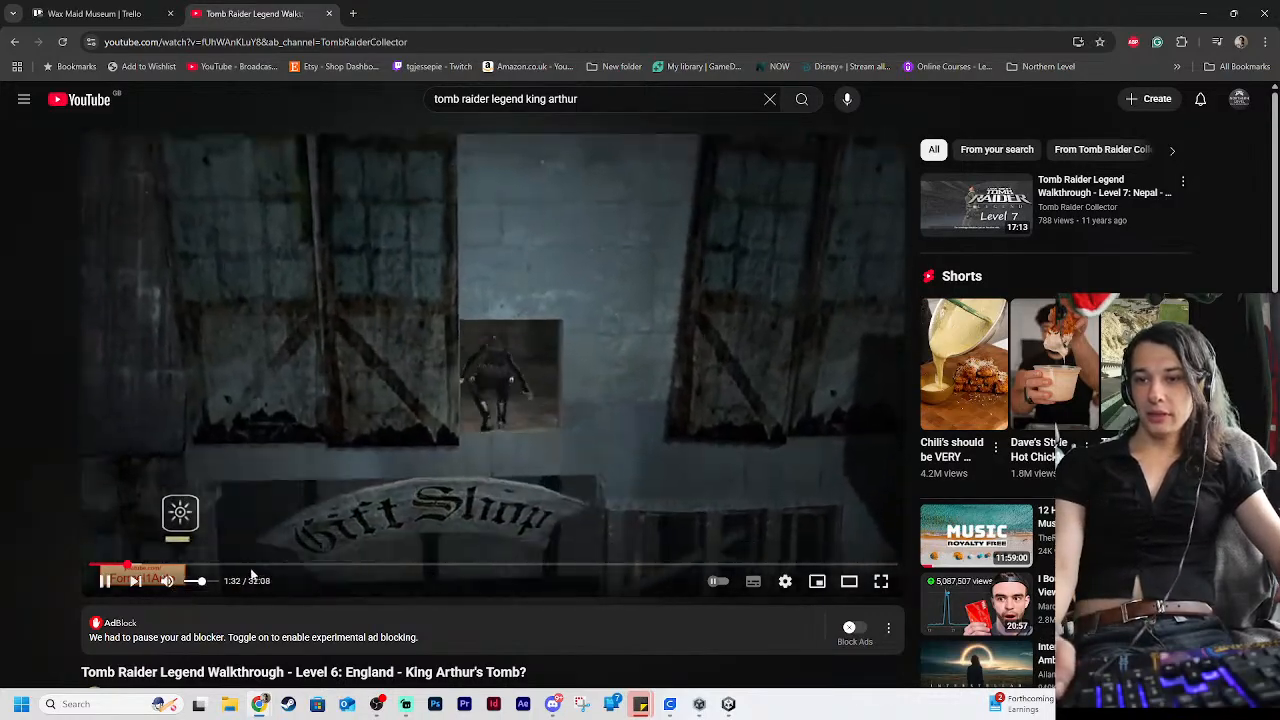
{"action": "key", "text": "Right"}
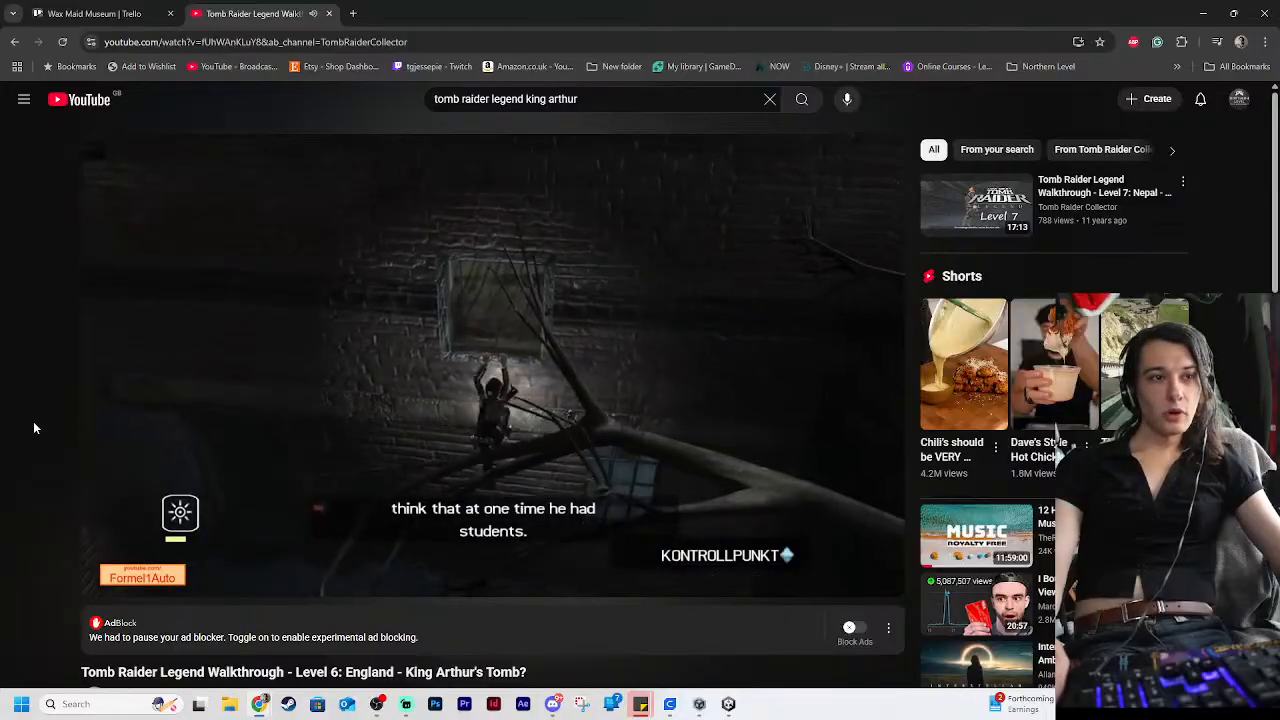
{"action": "left_click", "coordinate": [391, 334]}
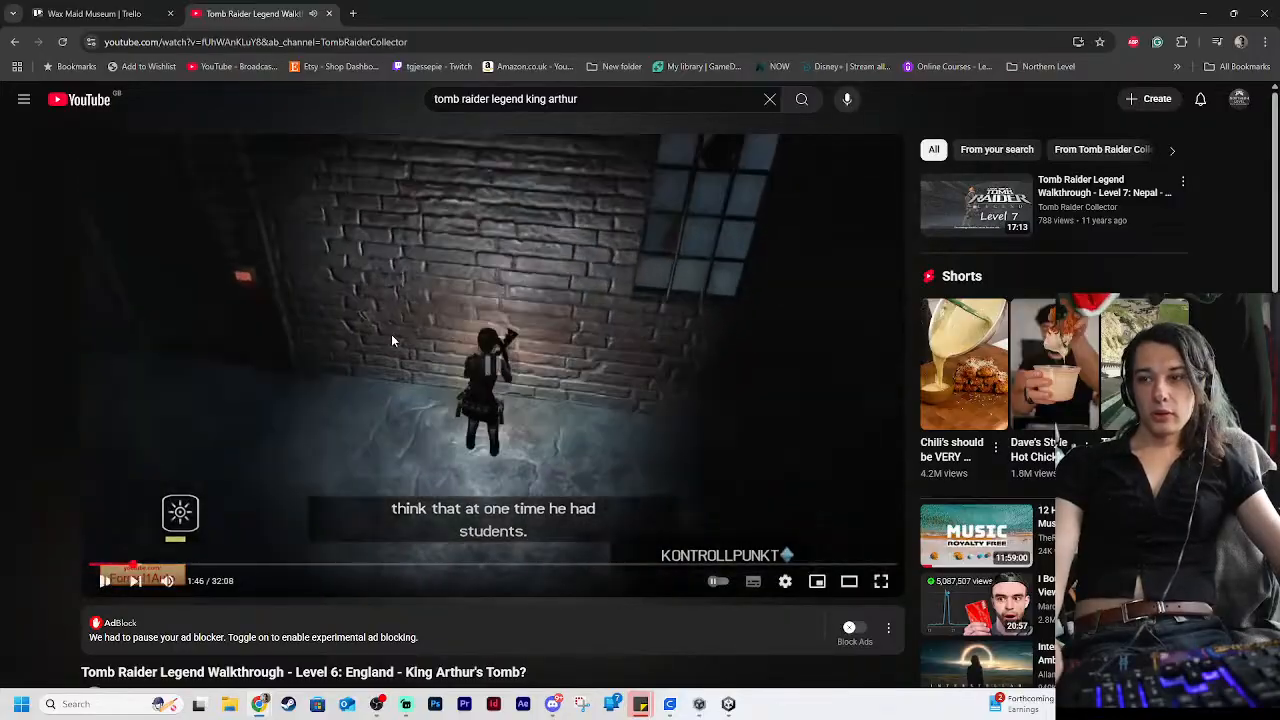
{"action": "left_click", "coordinate": [240, 374]}
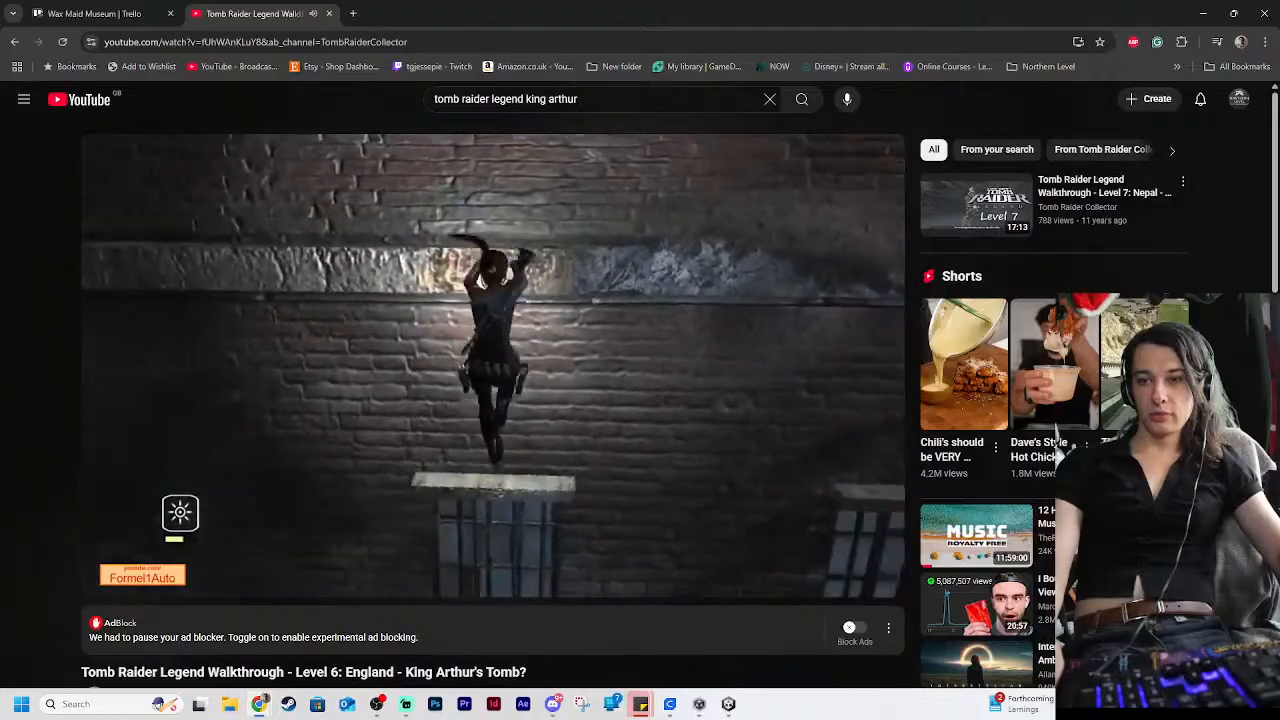
{"action": "left_click", "coordinate": [327, 375]}
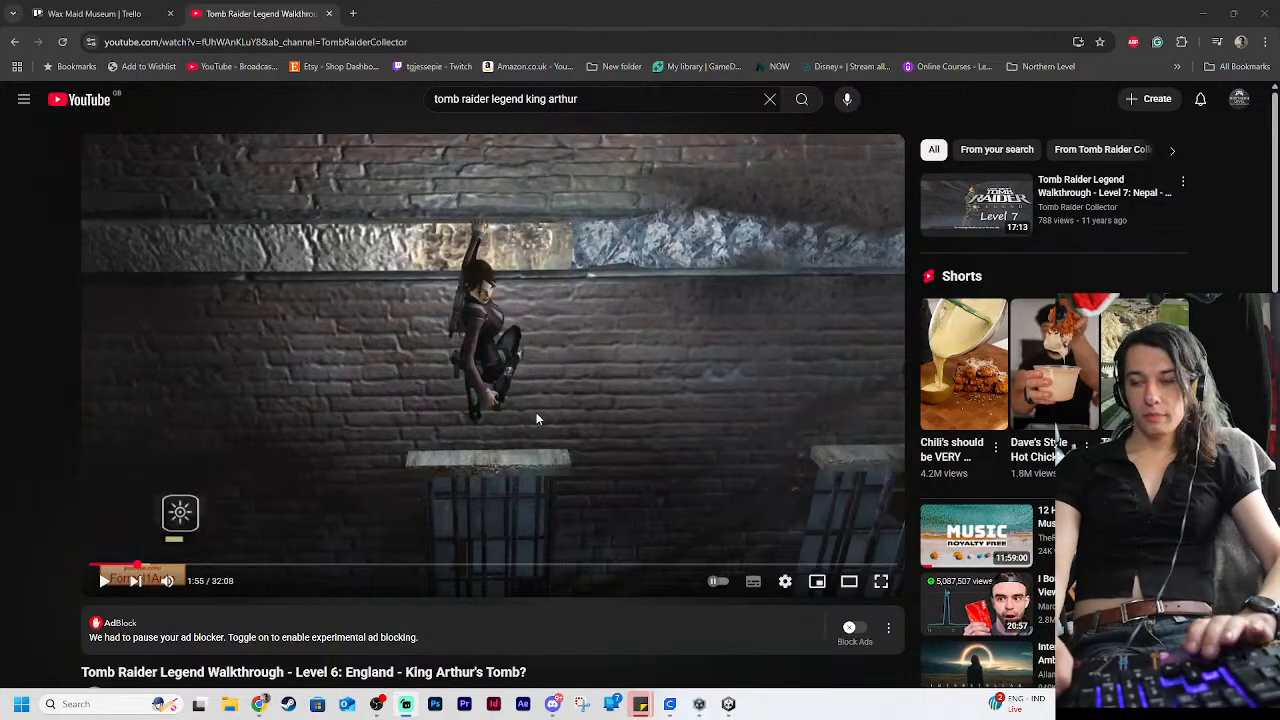
Rewind to the crate push outside the gift shop at 1:27, replay the section and pause at 2:00
{"action": "key", "text": "space"}
{"action": "key", "text": "Left"}
{"action": "key", "text": "Left"}
{"action": "key", "text": "Left"}
{"action": "key", "text": "Left"}
{"action": "key", "text": "Left"}
{"action": "key", "text": "Left"}
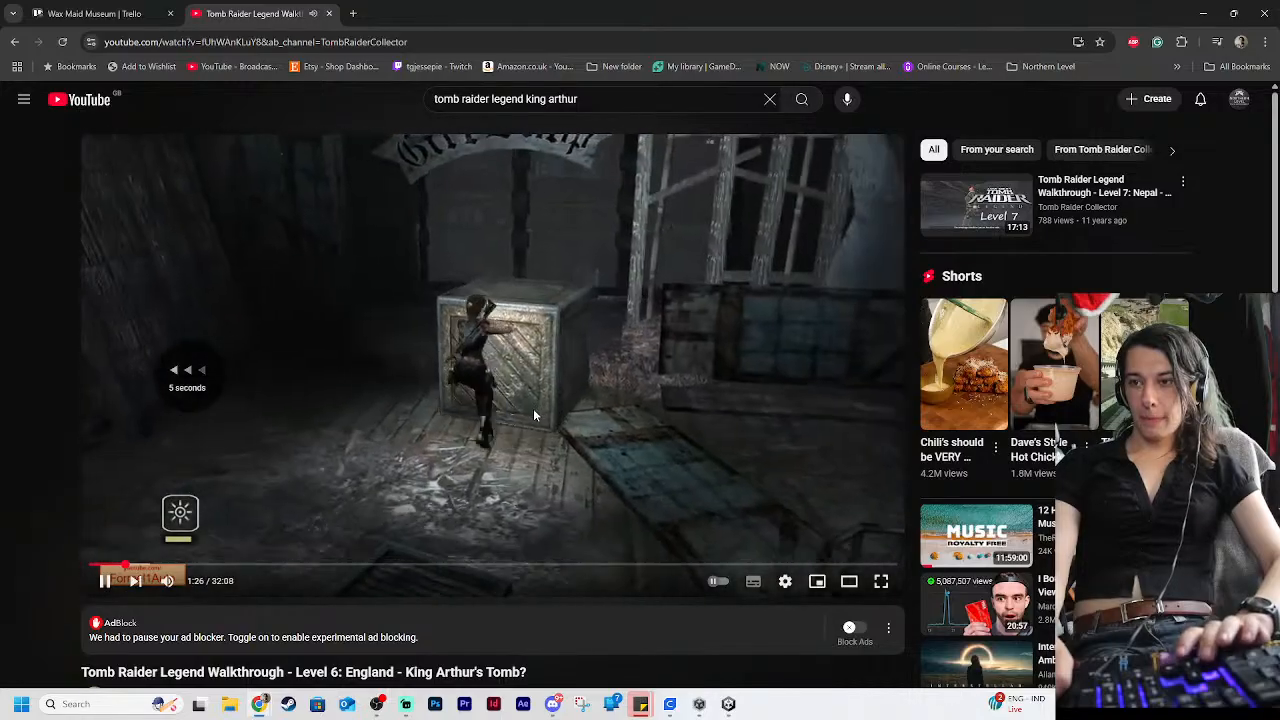
{"action": "key", "text": "space"}
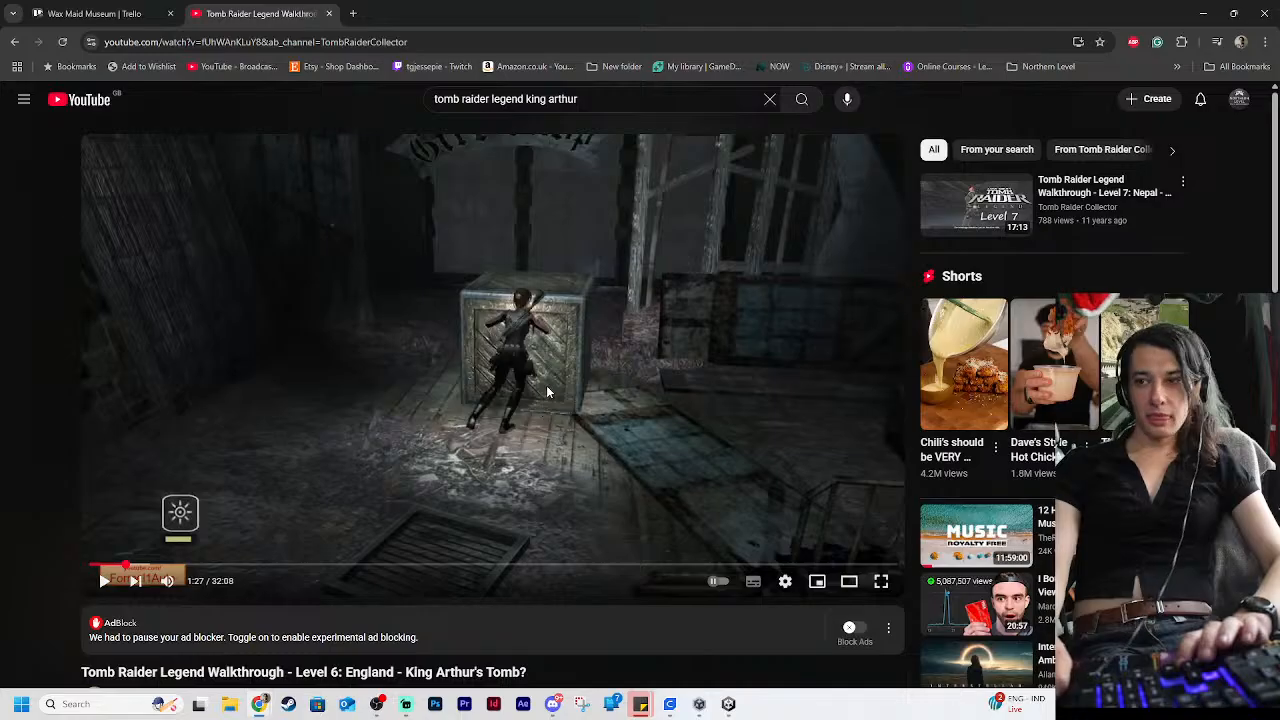
{"action": "key", "text": "space"}
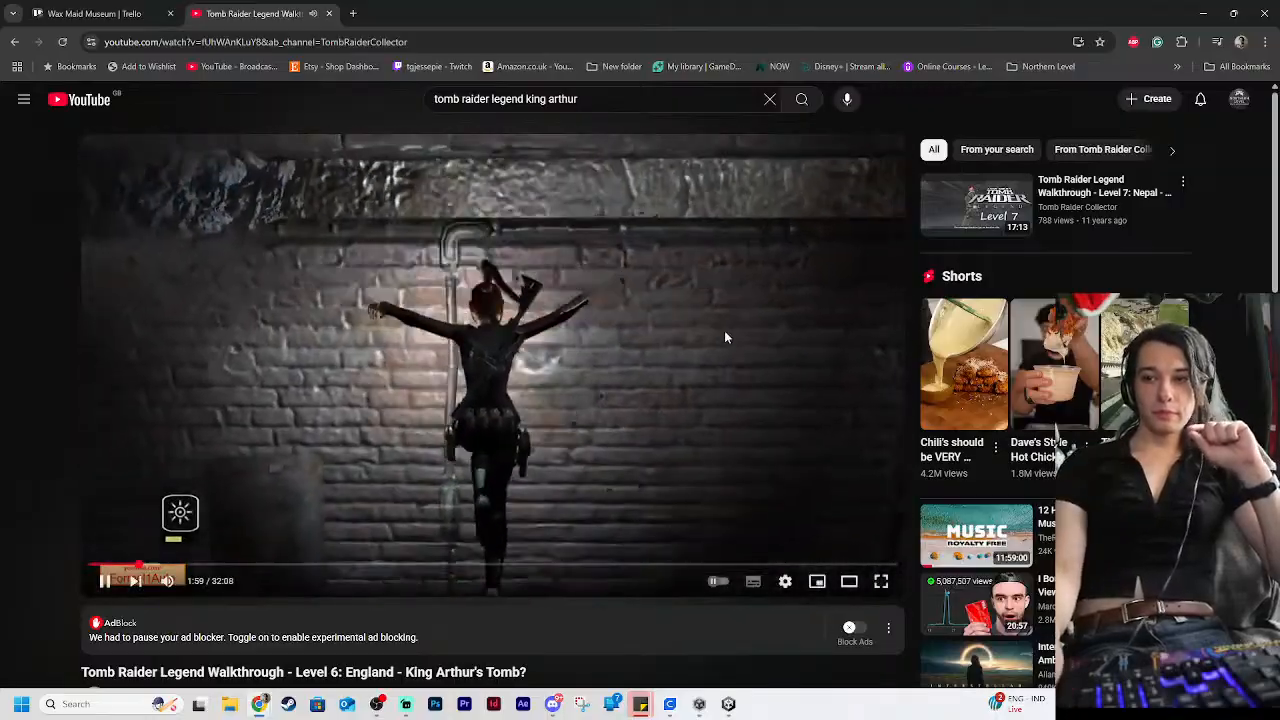
{"action": "left_click", "coordinate": [705, 348]}
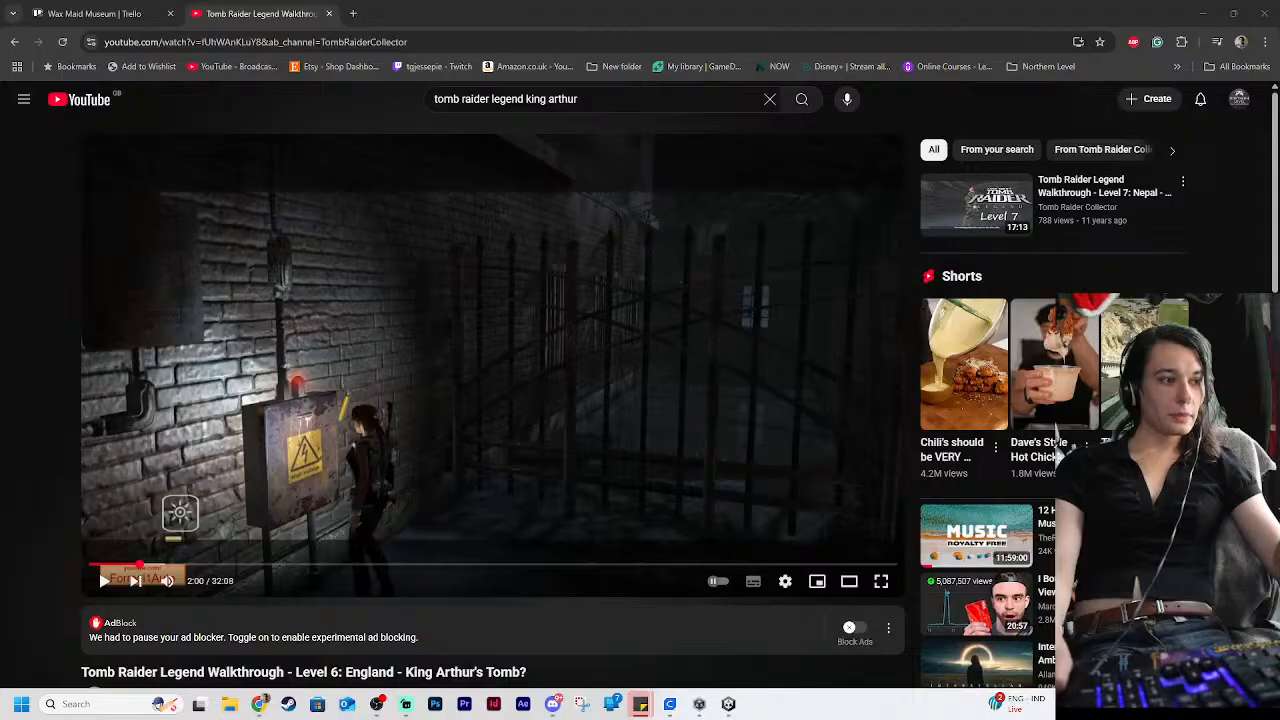
{"action": "key", "text": "alt+Tab"}
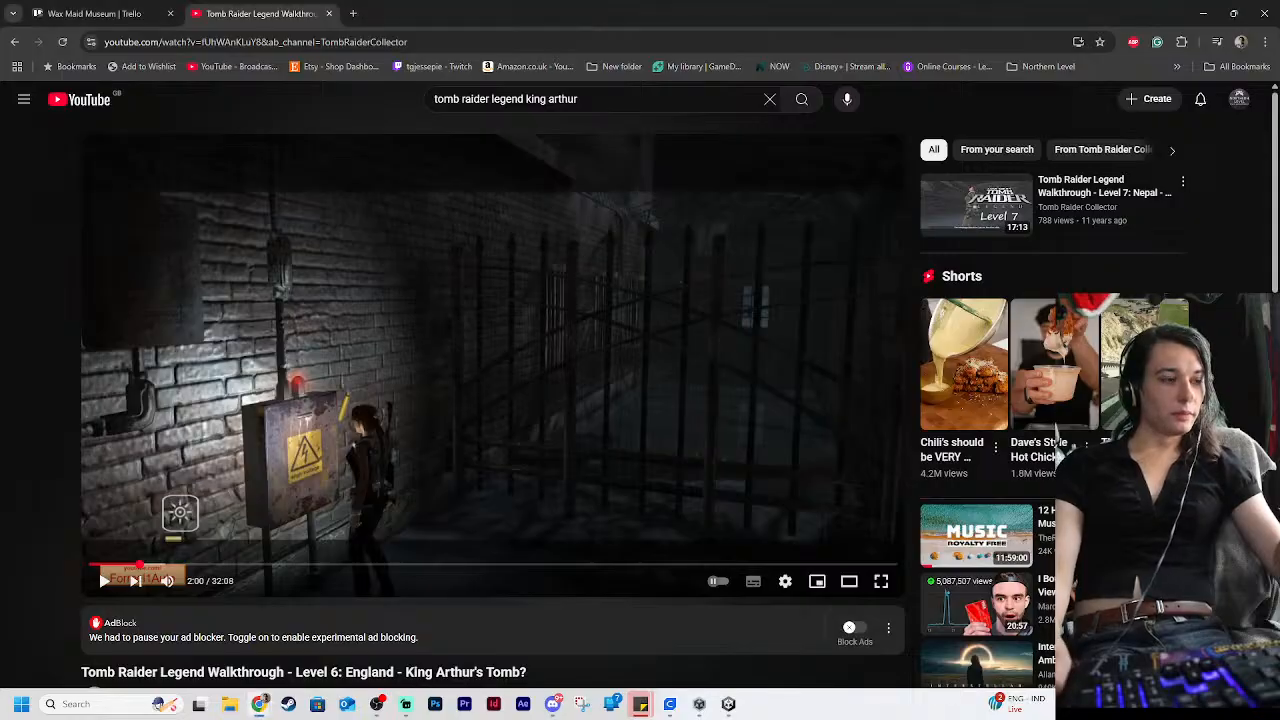
{"action": "key", "text": "super+d"}
{"action": "key", "text": "super+d"}
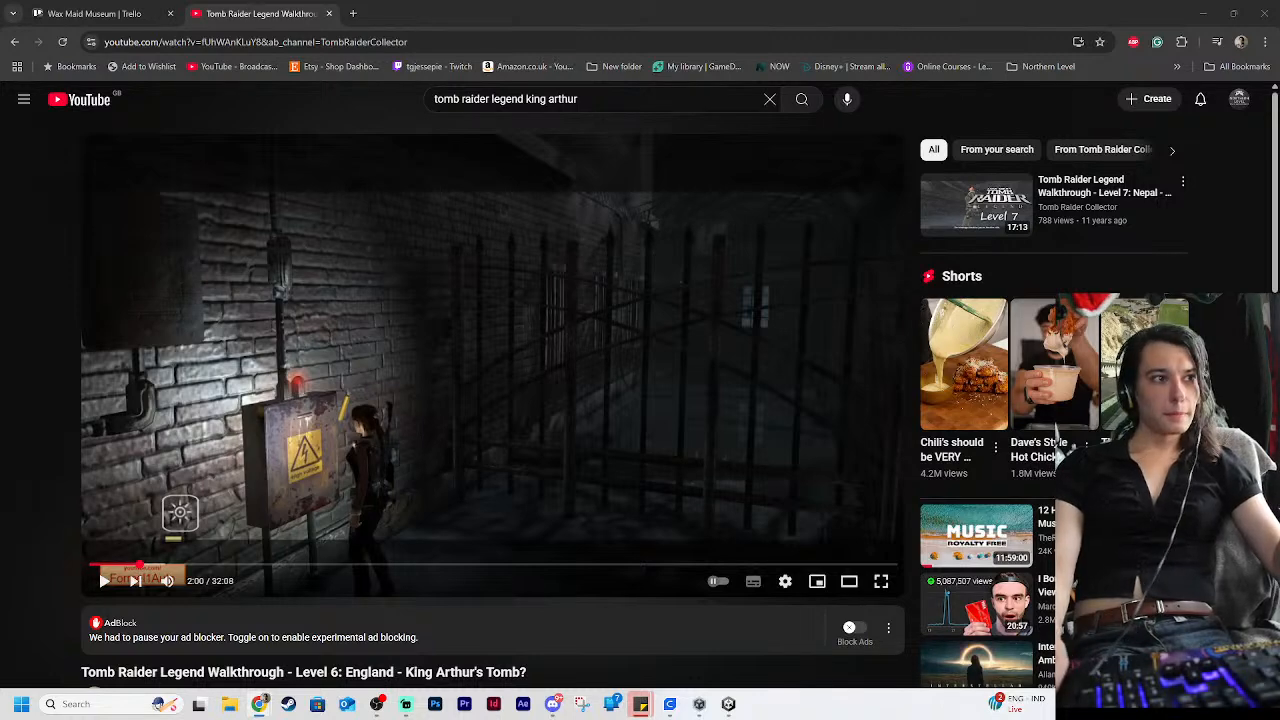
{"action": "key", "text": "alt+Tab"}
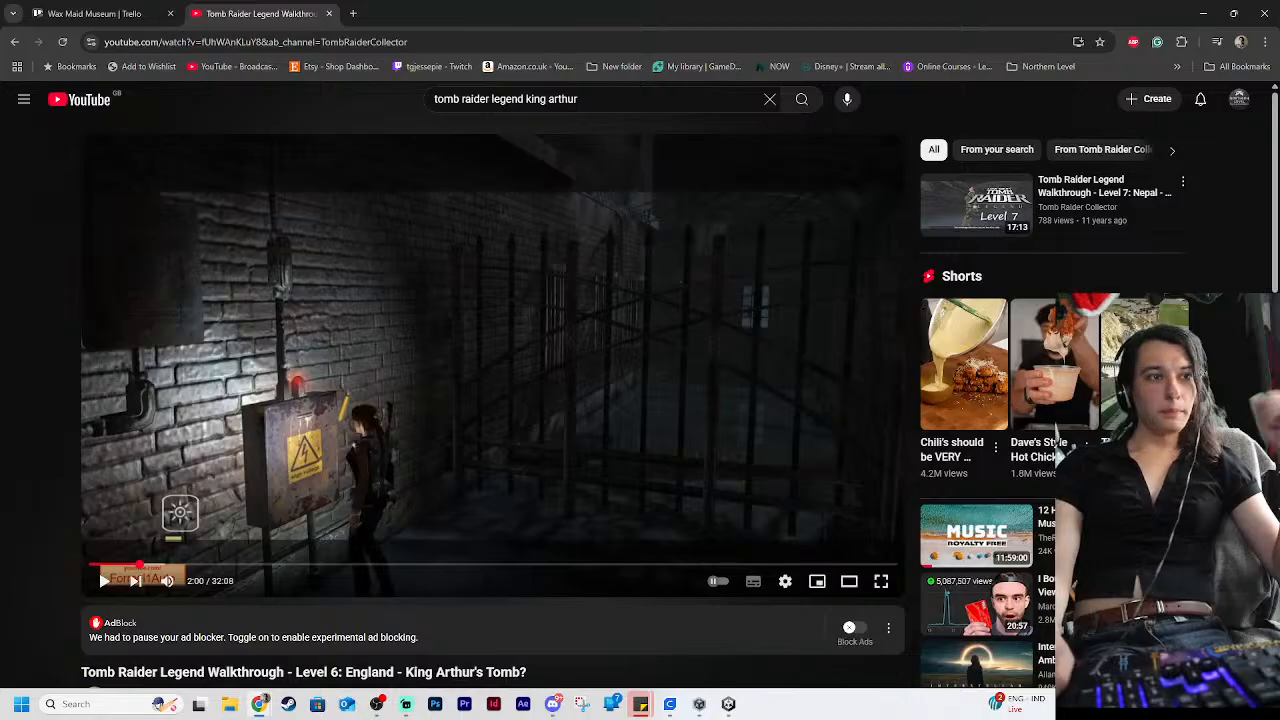
Resume the walkthrough at the fuse box and skip ahead past the ledge climb to the metal door, pausing at 2:26
{"action": "left_click", "coordinate": [371, 400]}
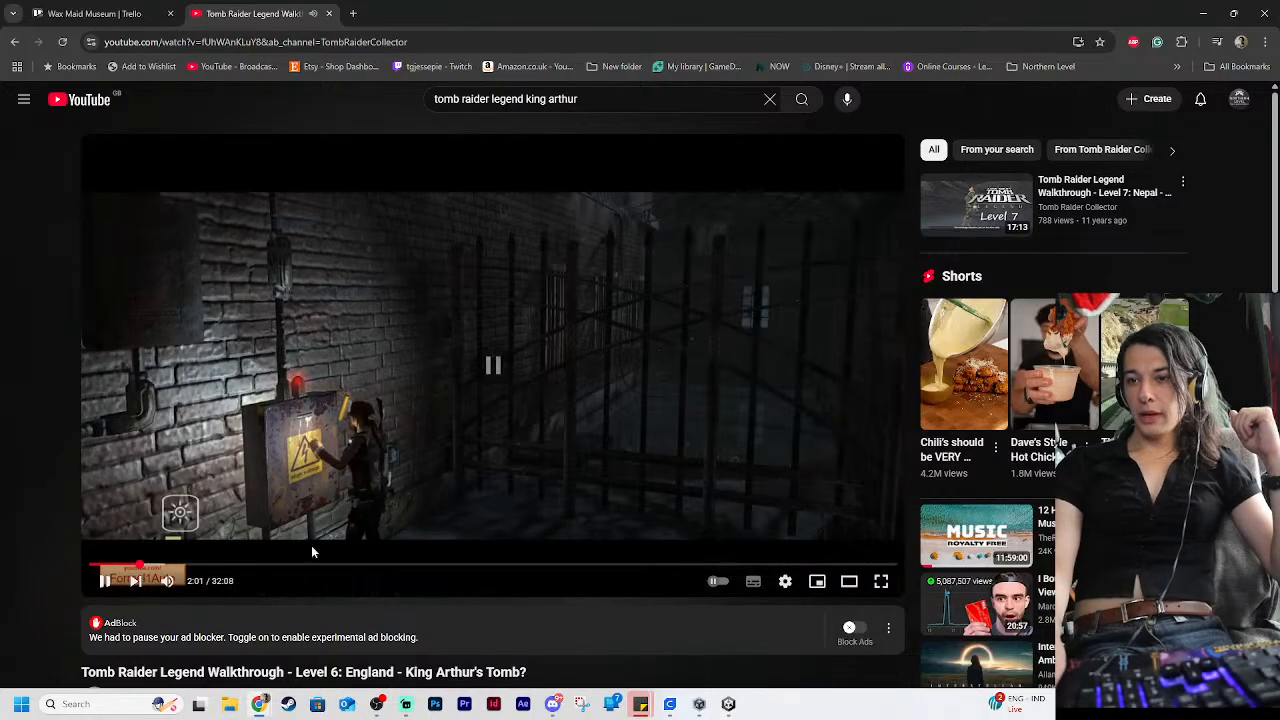
{"action": "key", "text": "Right"}
{"action": "key", "text": "Right"}
{"action": "key", "text": "Right"}
{"action": "key", "text": "Right"}
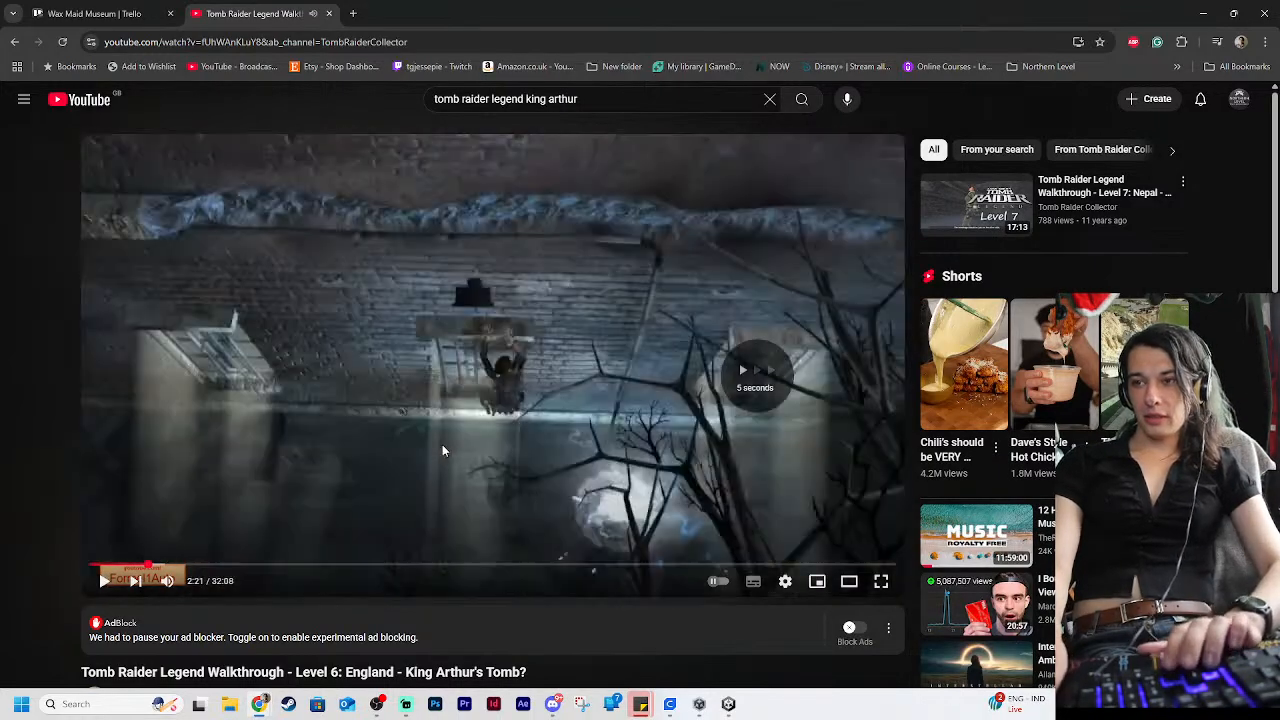
{"action": "key", "text": "Right"}
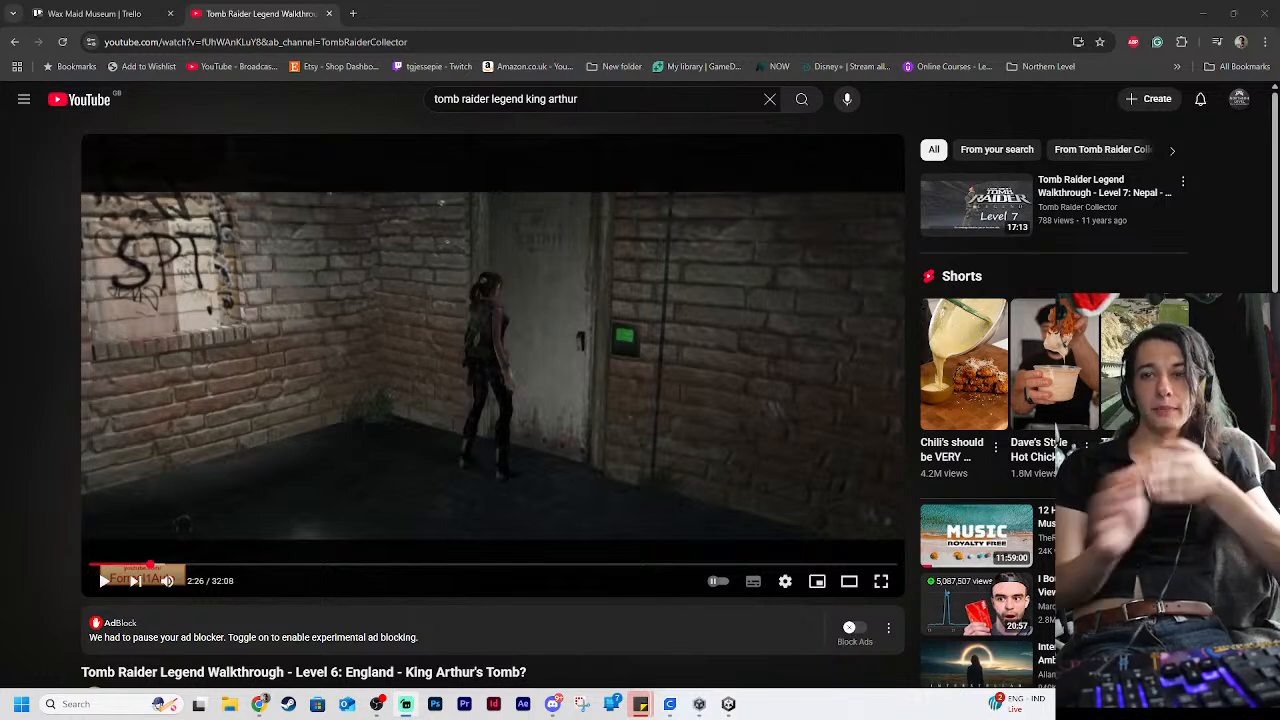
Switch to Photoshop and create a blank white document of 1920 x 1080 px at 72 ppi
{"action": "left_click", "coordinate": [434, 705]}
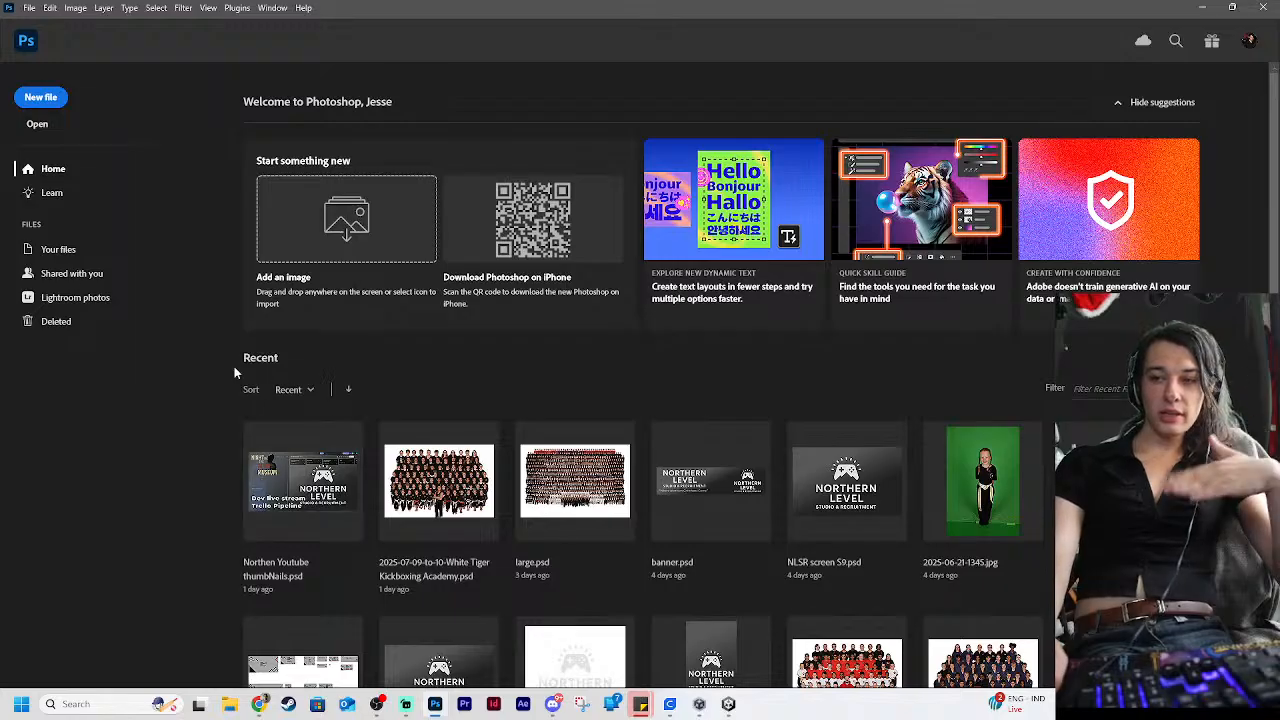
{"action": "left_click", "coordinate": [41, 98]}
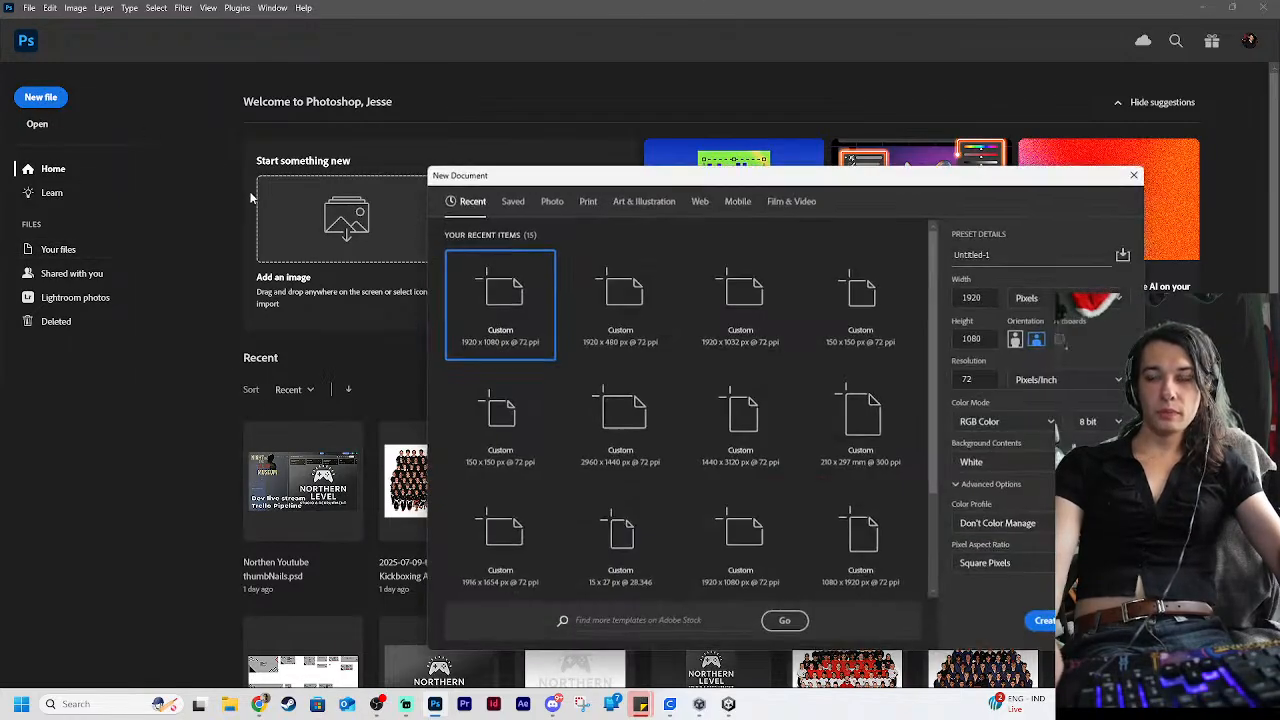
{"action": "left_click", "coordinate": [1056, 622]}
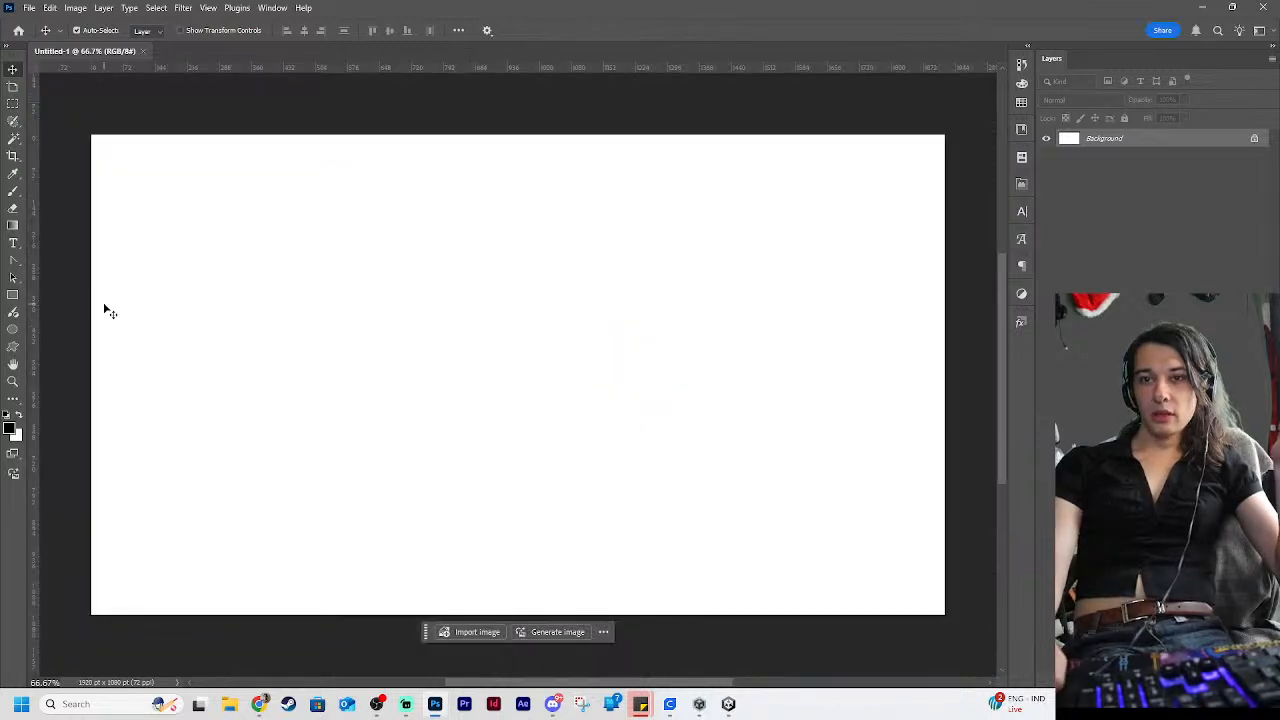
Draw a tall black rectangle in the lower-right corner of the canvas and shift it slightly to the left
{"action": "left_click", "coordinate": [13, 294]}
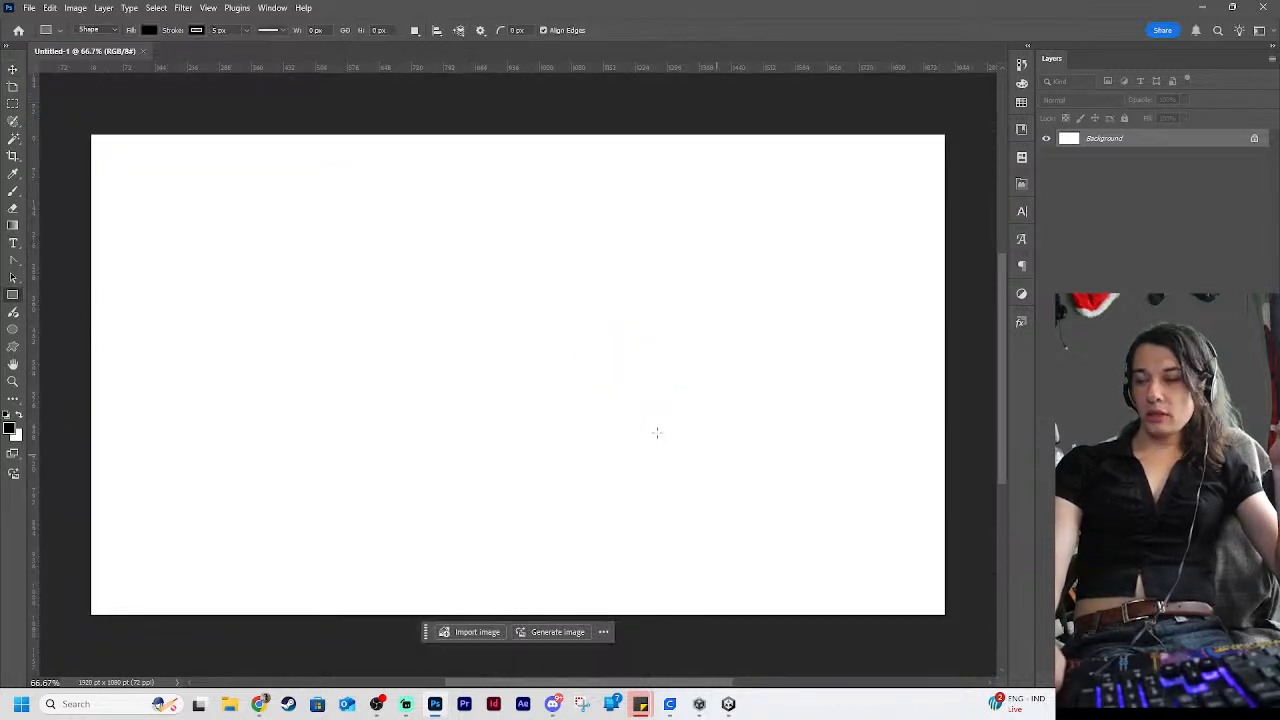
{"action": "left_click_drag", "start_coordinate": [763, 391], "coordinate": [936, 598]}
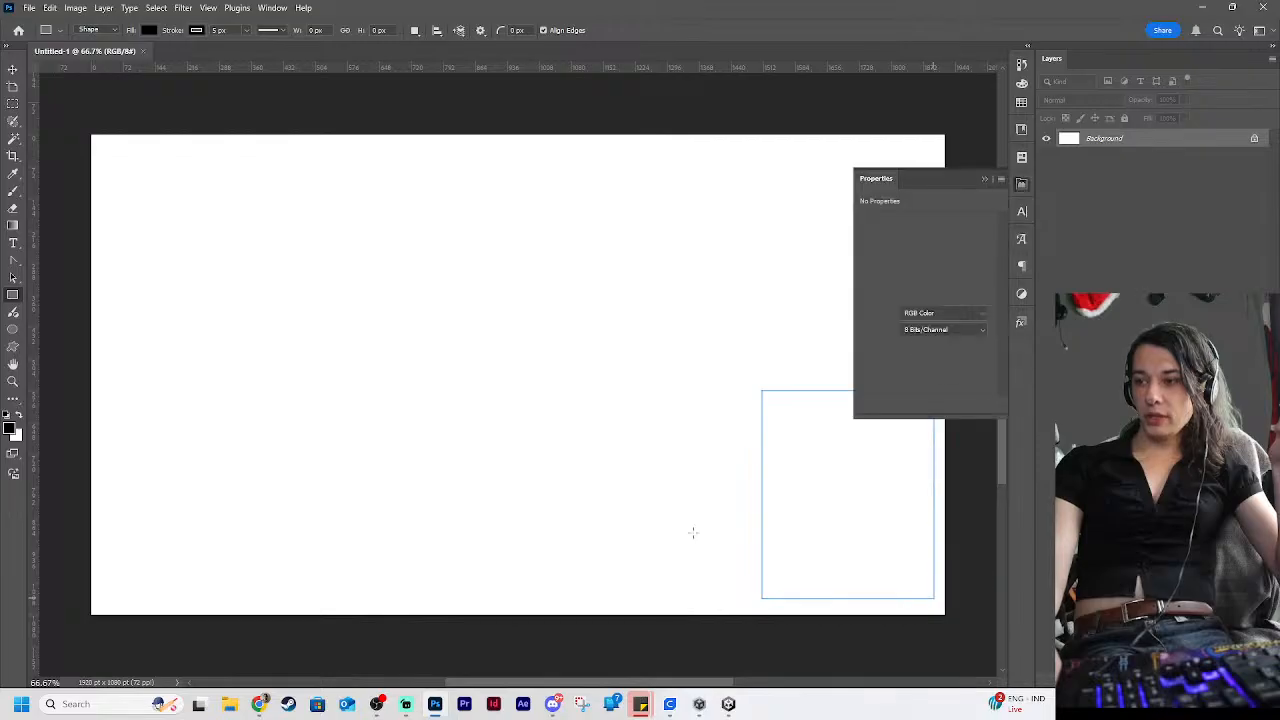
{"action": "left_click", "coordinate": [1139, 251]}
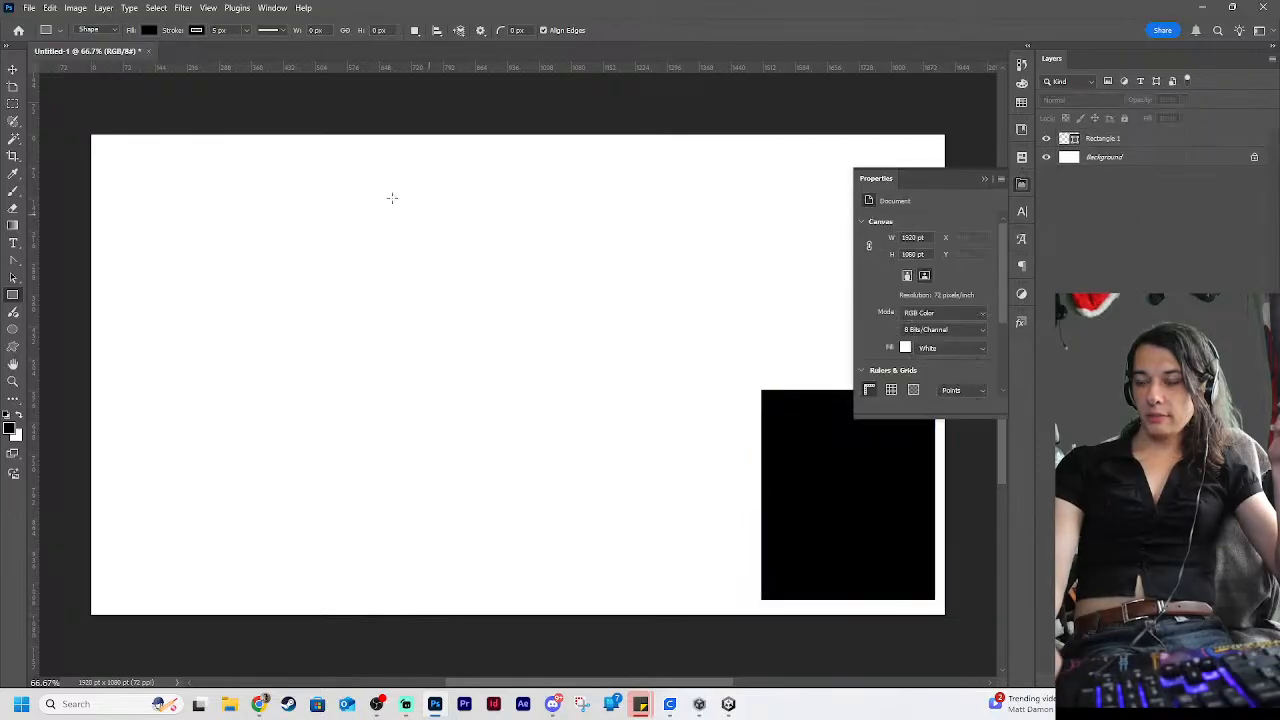
{"action": "left_click", "coordinate": [1026, 187]}
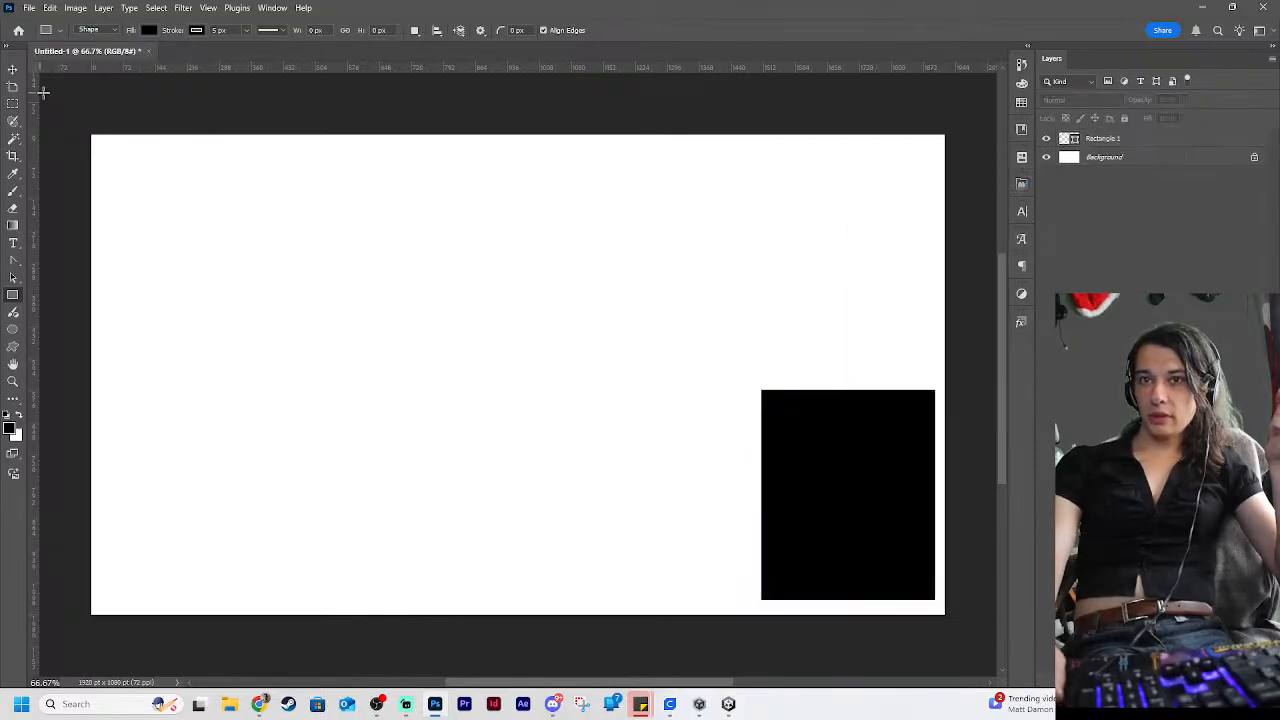
{"action": "left_click", "coordinate": [13, 69]}
{"action": "left_click", "coordinate": [830, 515]}
{"action": "mouse_move", "coordinate": [830, 515]}
{"action": "left_mouse_down"}
{"action": "mouse_move", "coordinate": [806, 509]}
{"action": "mouse_move", "coordinate": [816, 495]}
{"action": "left_mouse_up"}
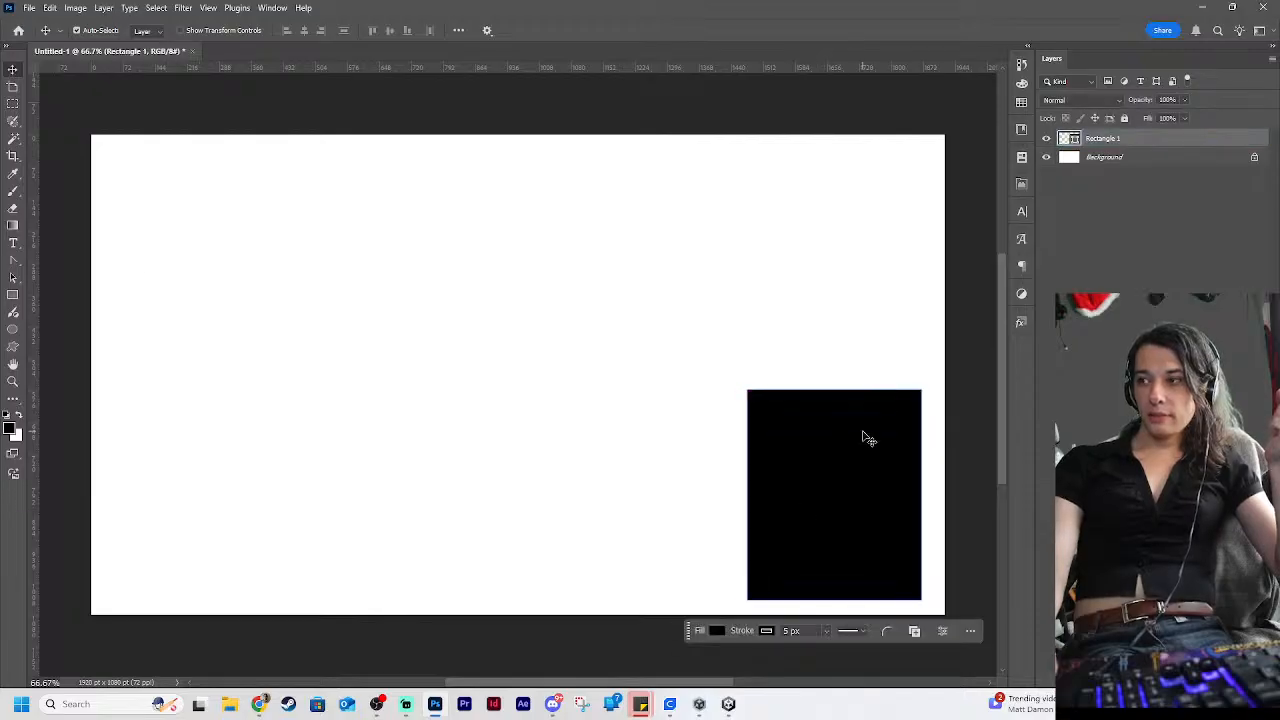
Reduce the rectangle layer's fill to 33%, keeping its black outline
{"action": "left_click", "coordinate": [1184, 120]}
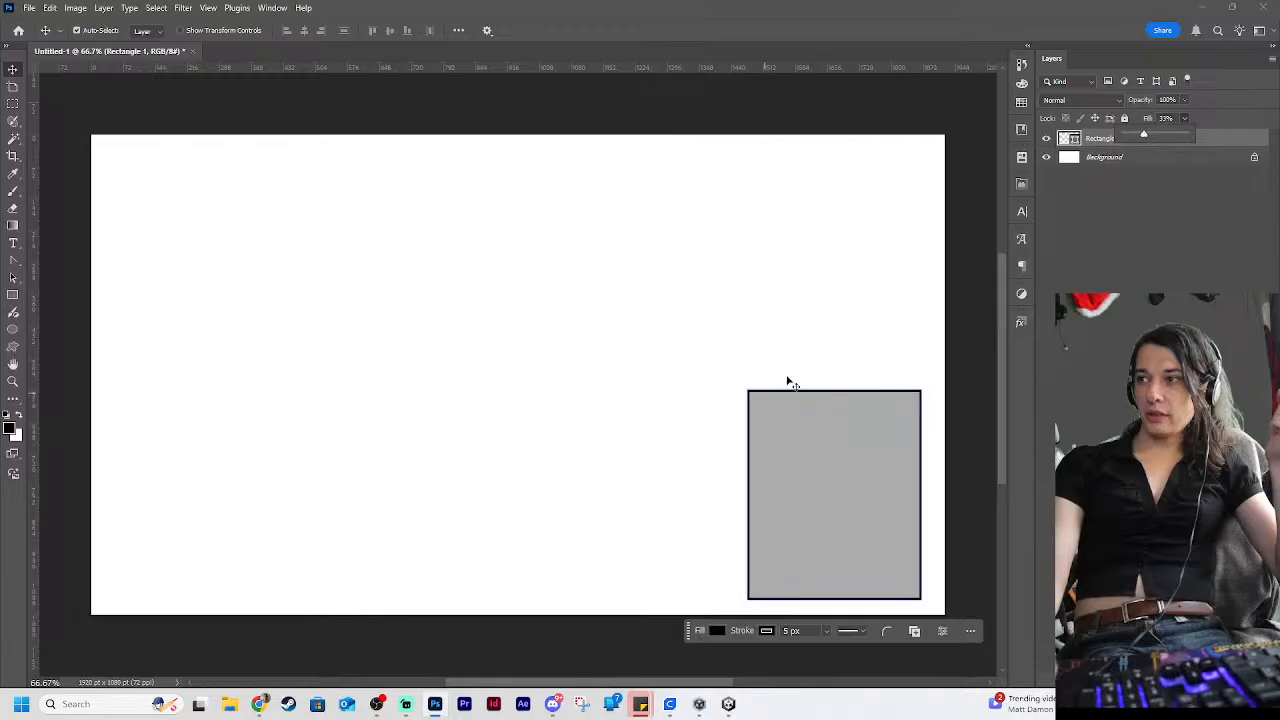
{"action": "left_click", "coordinate": [561, 428]}
{"action": "left_click", "coordinate": [557, 420]}
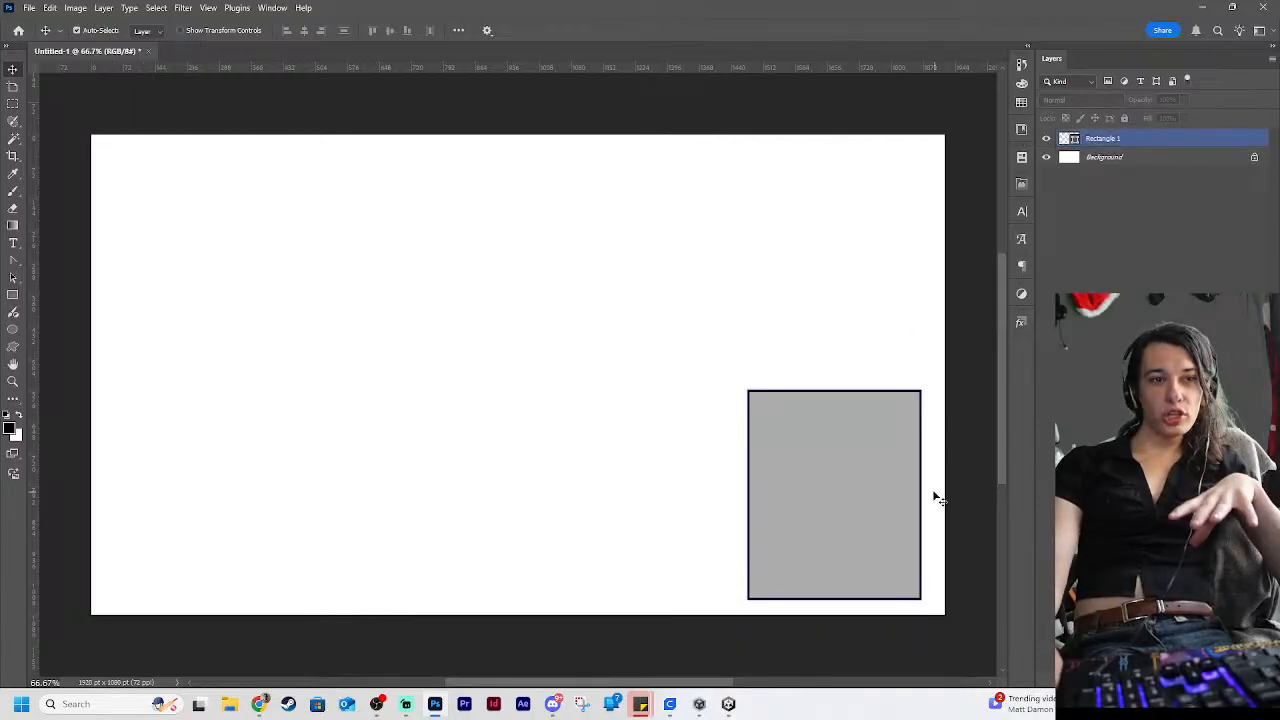
{"action": "left_click", "coordinate": [831, 491]}
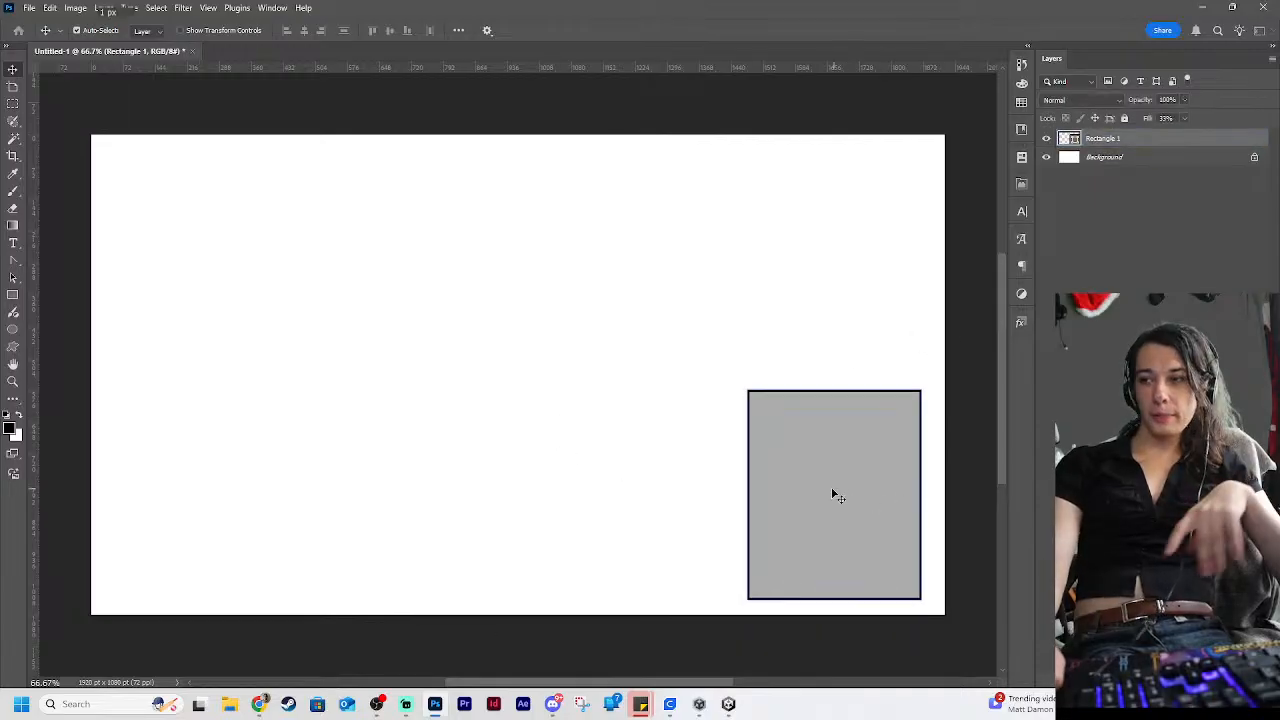
Add the text "78" near the canvas's upper-right corner in Montserrat Black 75 pt and colour it black
{"action": "left_click", "coordinate": [13, 243]}
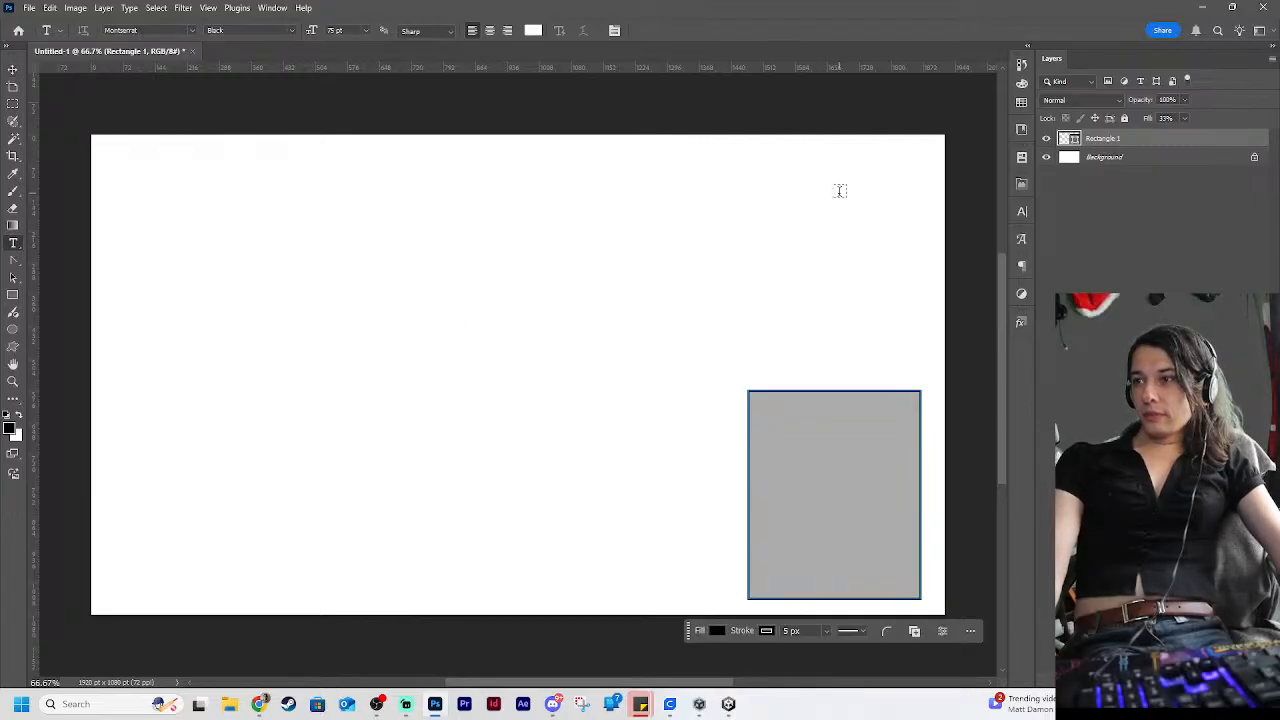
{"action": "left_click_drag", "start_coordinate": [795, 158], "coordinate": [896, 203]}
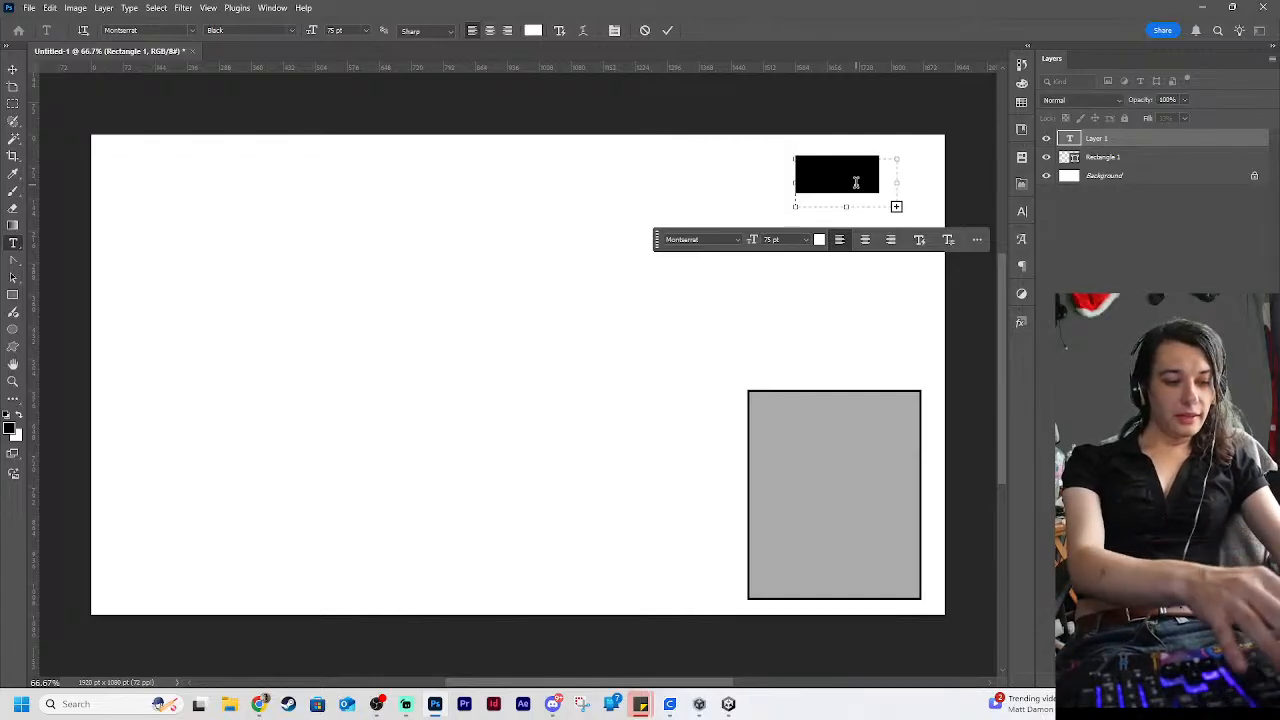
{"action": "key", "text": "BackSpace"}
{"action": "left_click_drag", "start_coordinate": [886, 172], "coordinate": [653, 187]}
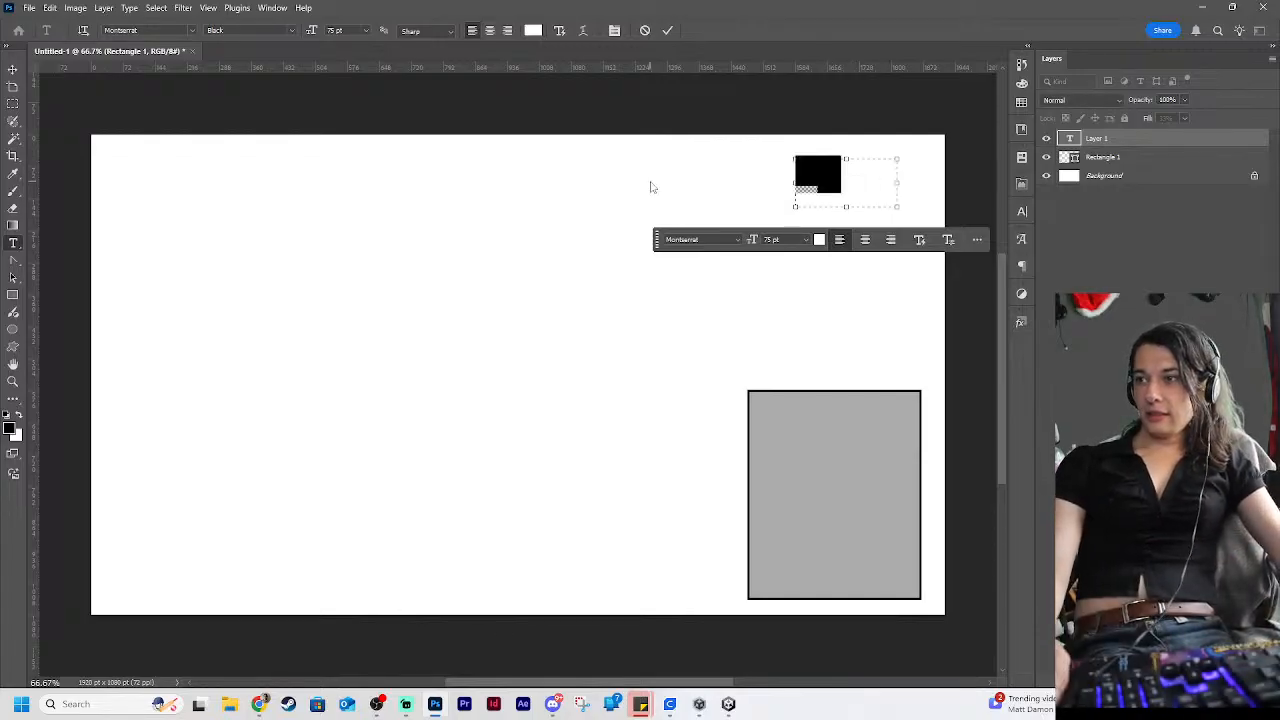
{"action": "left_click", "coordinate": [817, 241]}
{"action": "left_click_drag", "start_coordinate": [557, 283], "coordinate": [417, 340]}
{"action": "left_click", "coordinate": [764, 158]}
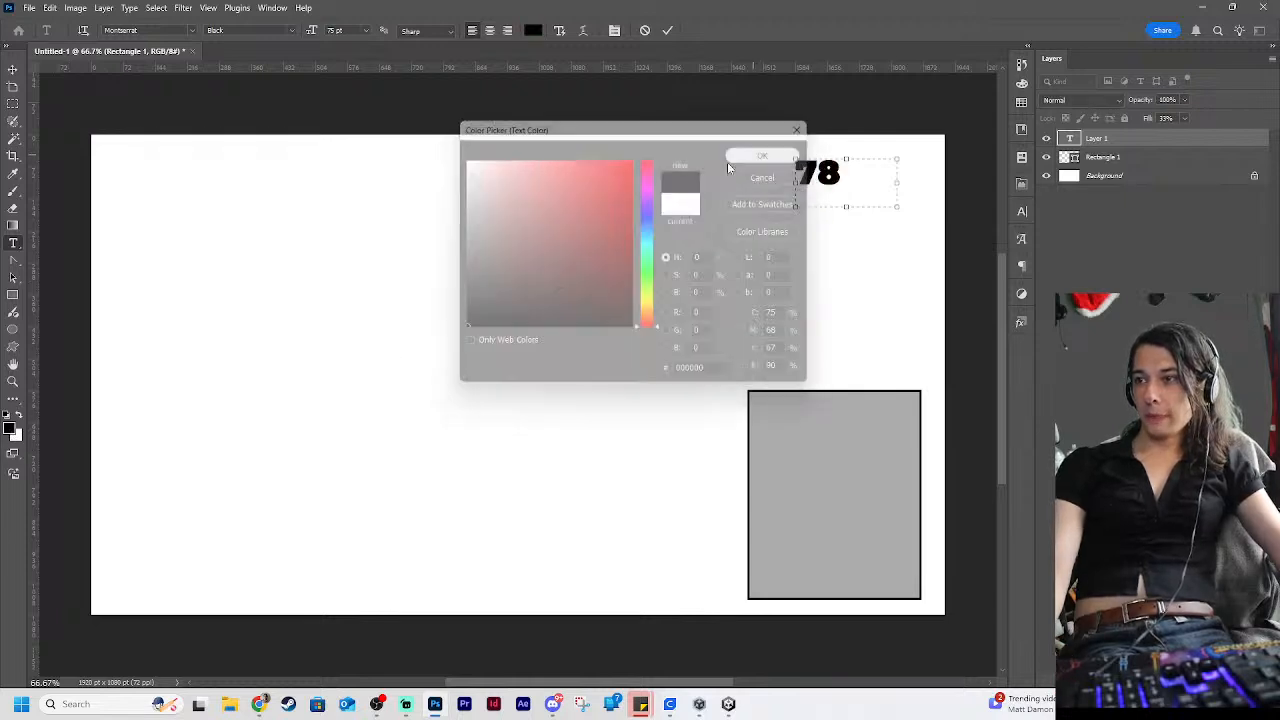
Move the "78" text into the canvas's upper-right corner, above the grey rectangle, and deselect it
{"action": "left_click", "coordinate": [14, 71]}
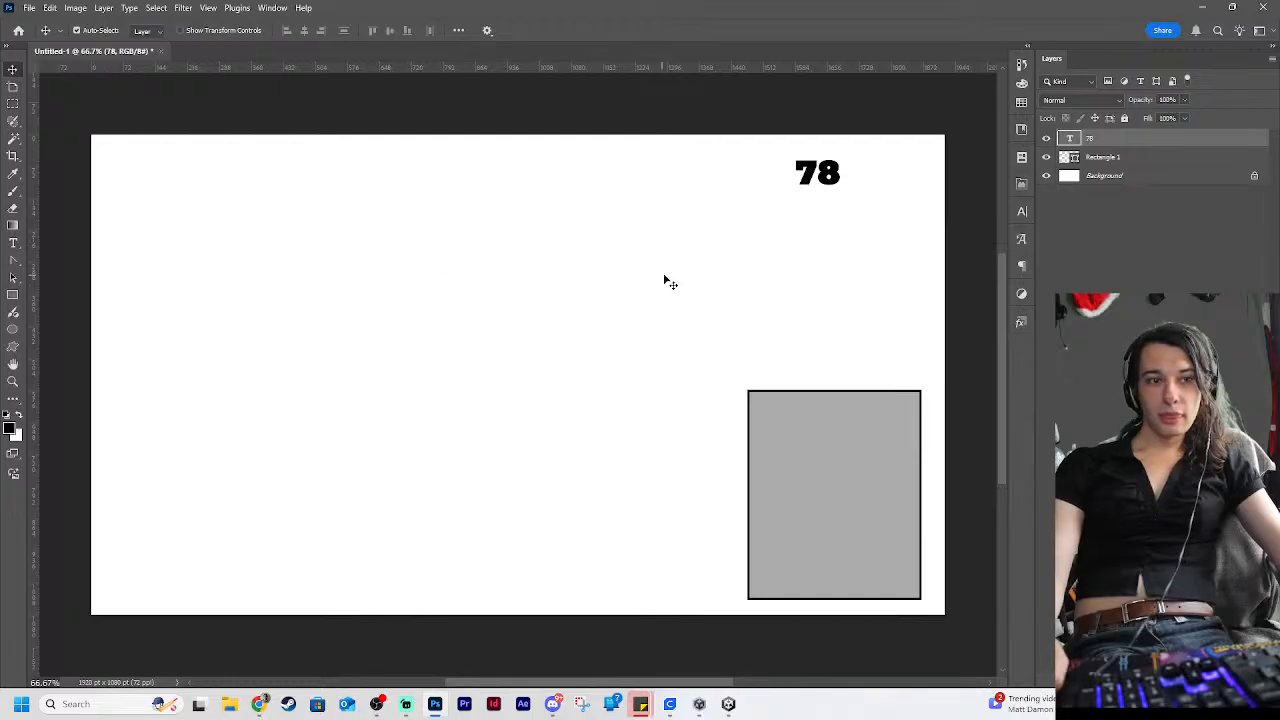
{"action": "left_click_drag", "start_coordinate": [811, 188], "coordinate": [884, 176]}
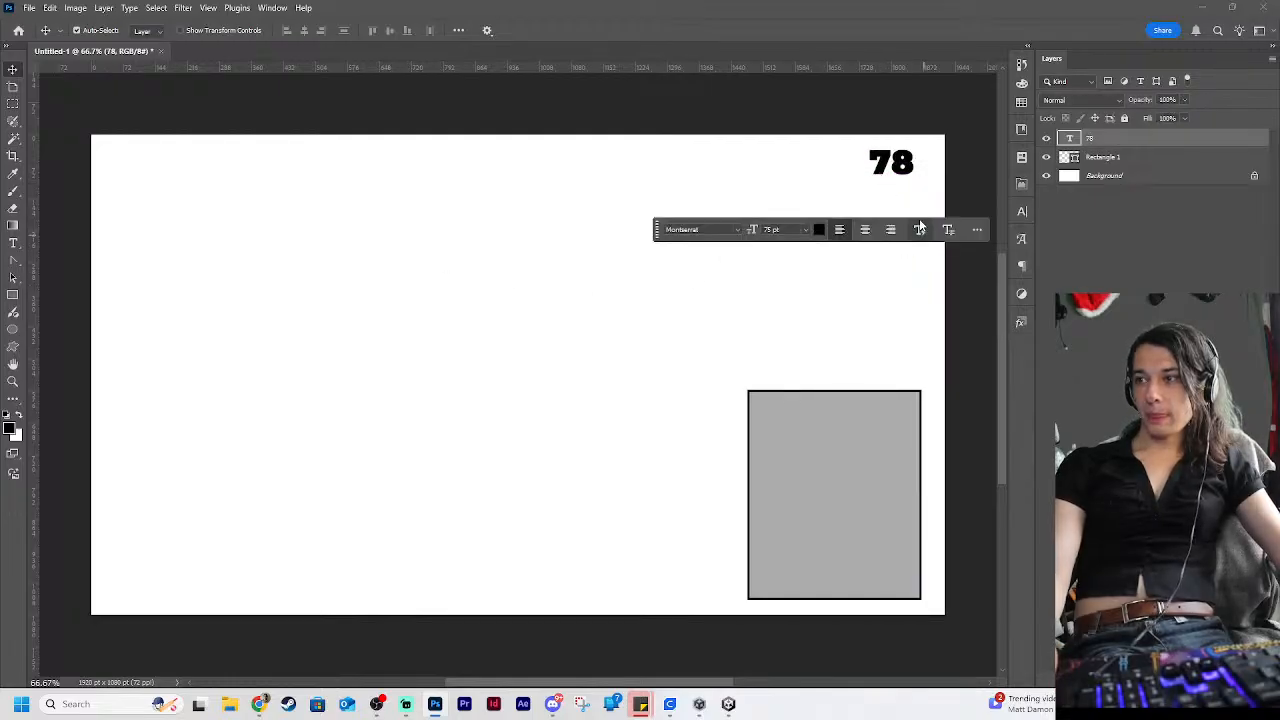
{"action": "left_click", "coordinate": [920, 230]}
{"action": "left_click", "coordinate": [920, 232]}
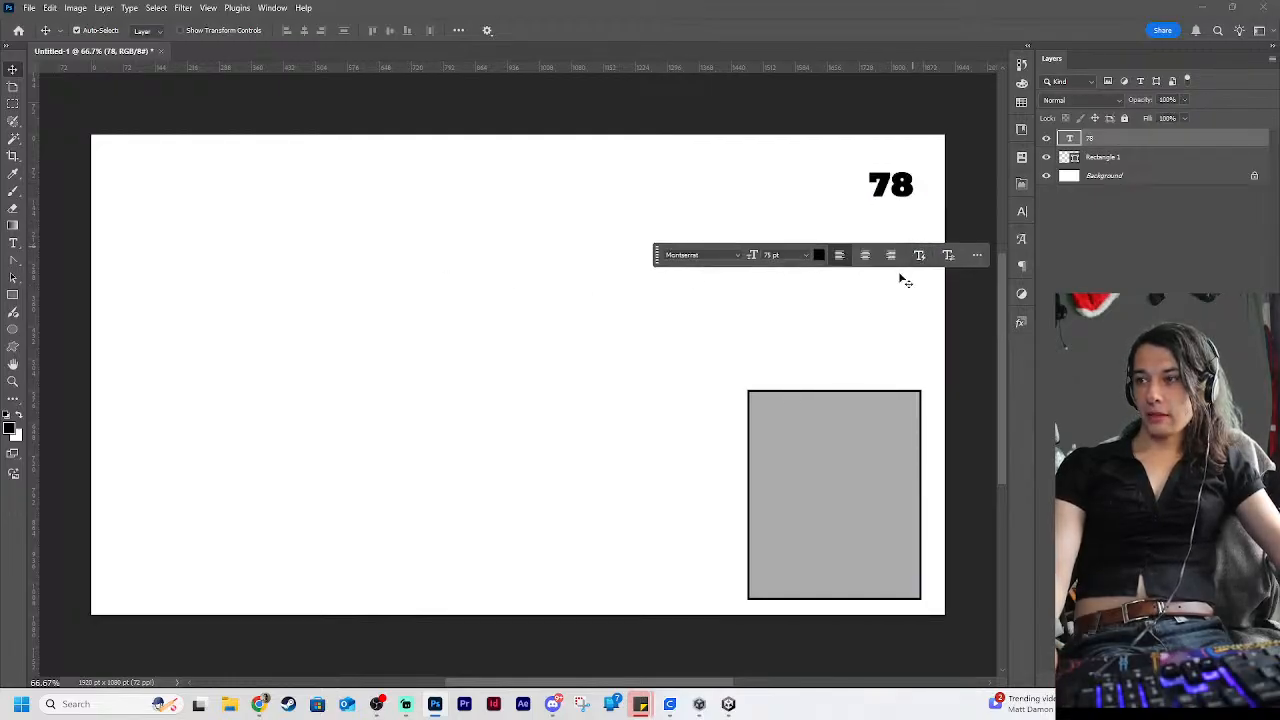
{"action": "left_click", "coordinate": [771, 157]}
{"action": "left_click_drag", "start_coordinate": [911, 189], "coordinate": [904, 172]}
{"action": "left_click", "coordinate": [736, 229]}
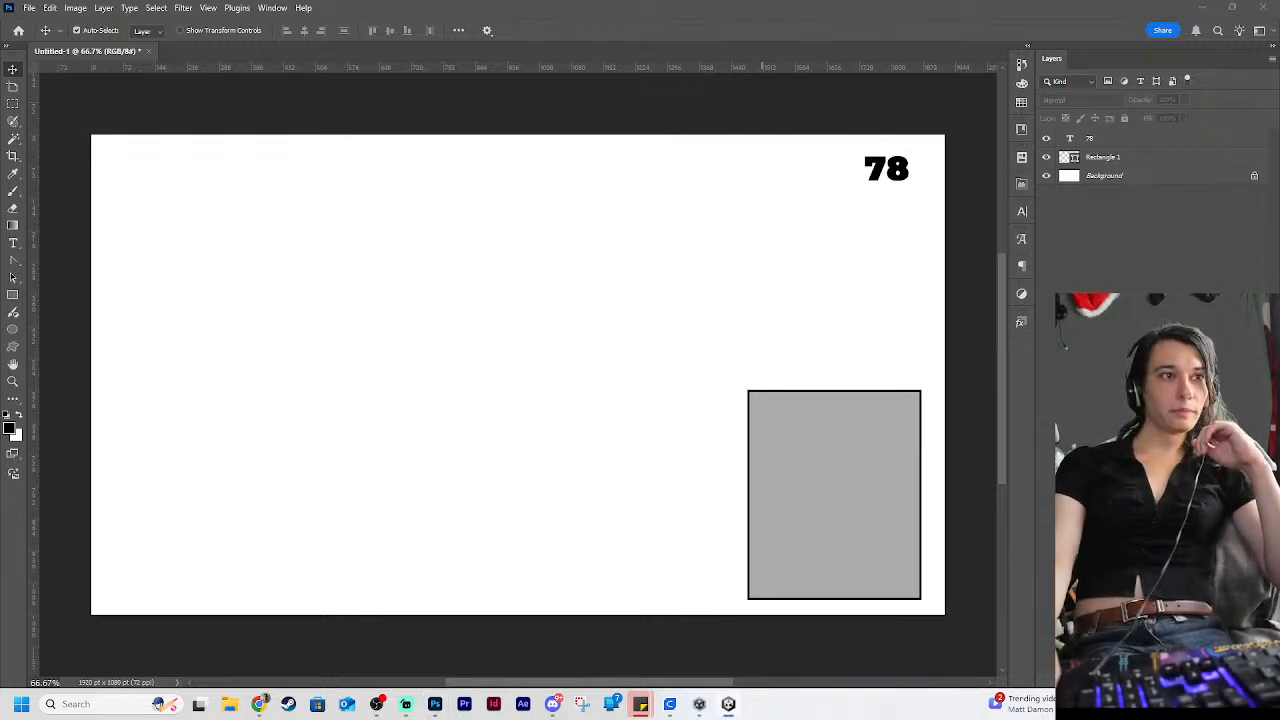
Switch to Unity, run the Demo_DanceClub_01 Camera Tests scene and start the Day 1 shift
{"action": "left_click_drag", "start_coordinate": [0, 262], "coordinate": [788, 2]}
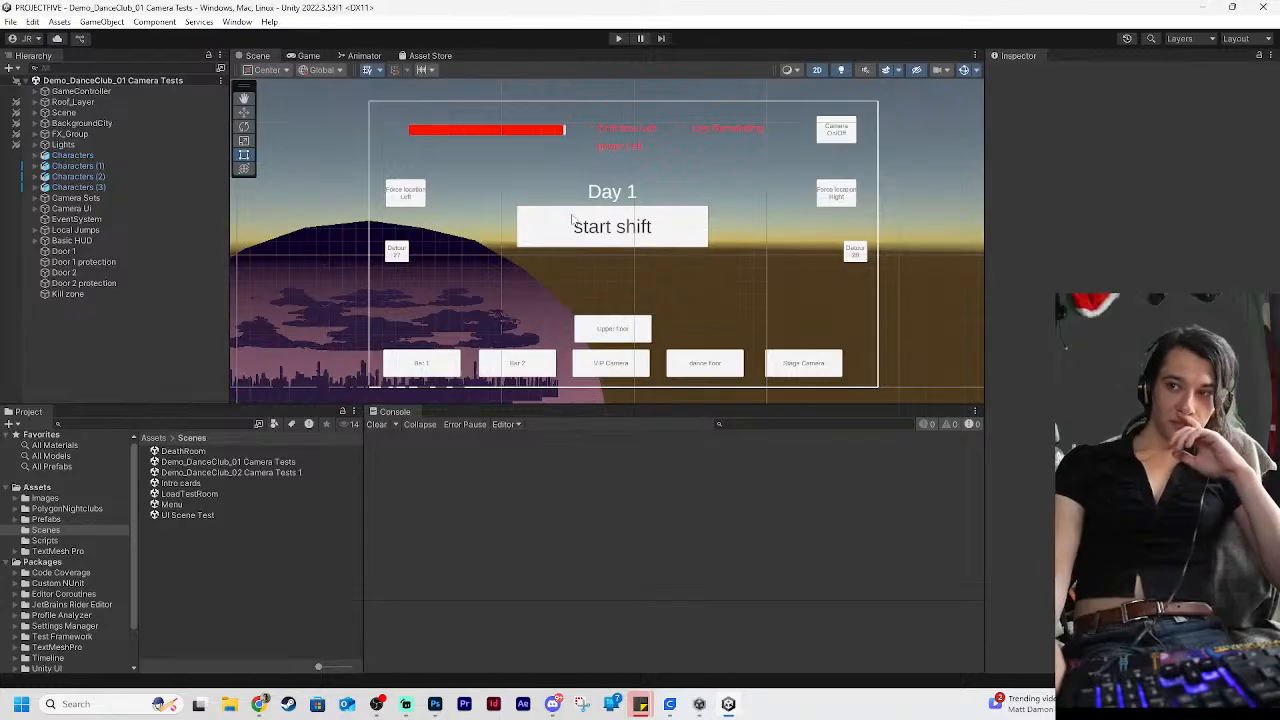
{"action": "left_click", "coordinate": [618, 38]}
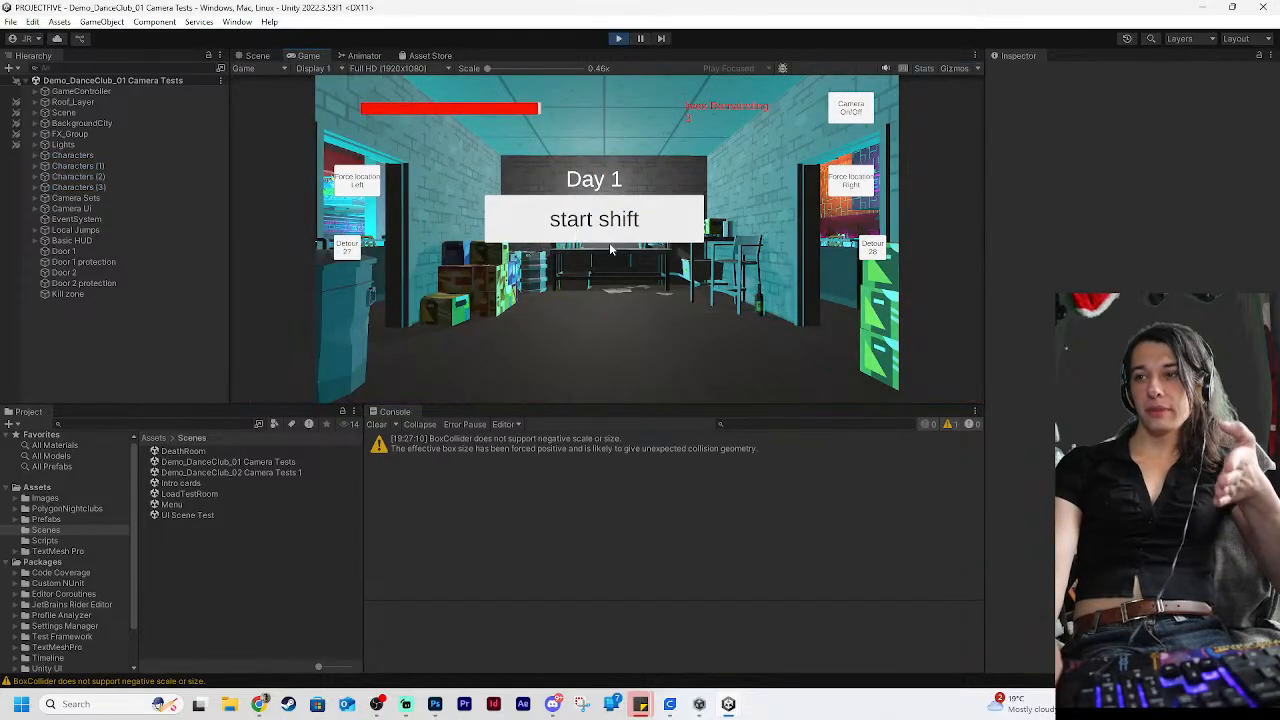
{"action": "left_click", "coordinate": [667, 221]}
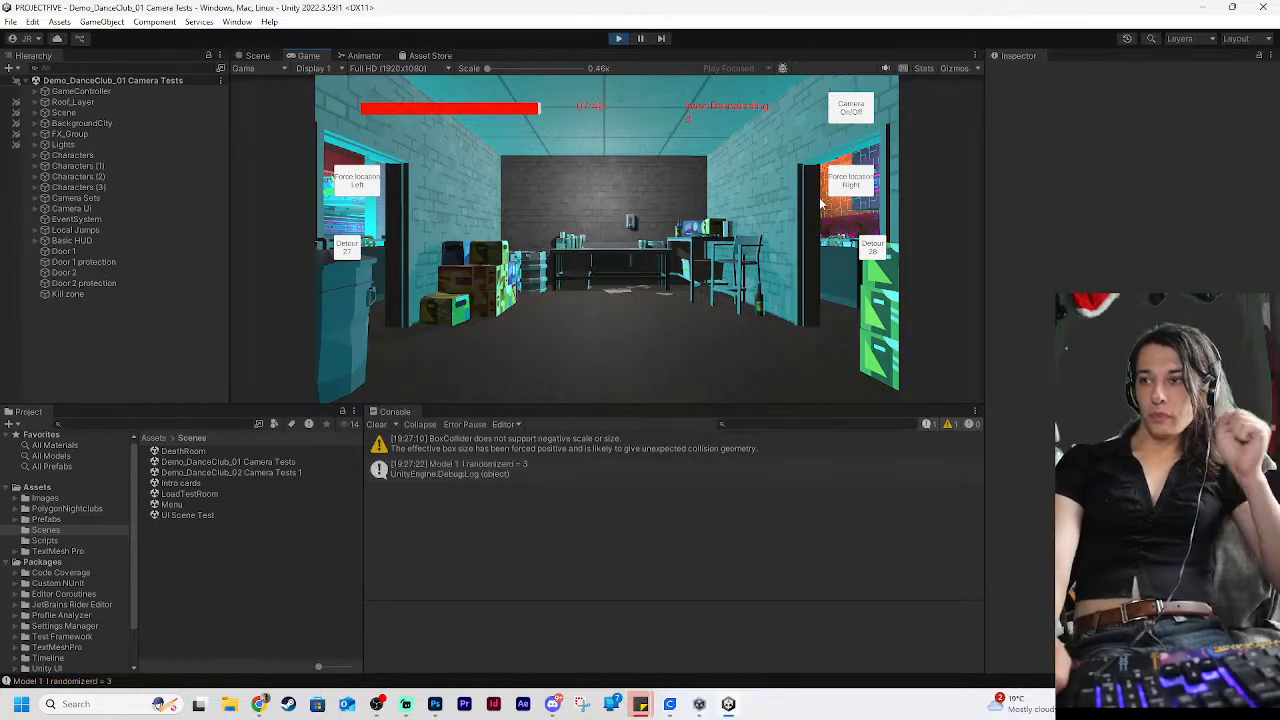
Turn on the in-game cameras, cycle through the VIP, bar, dance floor and stage views, and return to the office
{"action": "left_click", "coordinate": [850, 108]}
{"action": "left_click", "coordinate": [615, 336]}
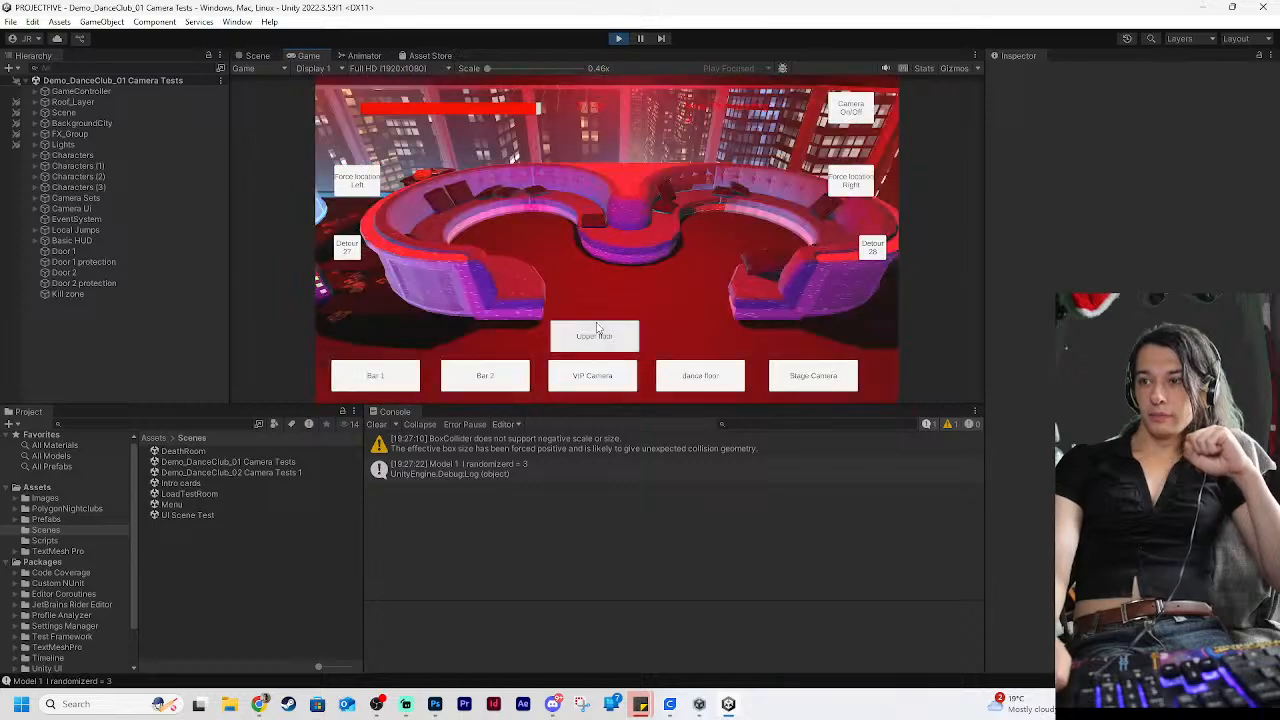
{"action": "left_click", "coordinate": [580, 388]}
{"action": "left_click", "coordinate": [410, 379]}
{"action": "left_click", "coordinate": [500, 380]}
{"action": "left_click", "coordinate": [731, 373]}
{"action": "left_click", "coordinate": [818, 380]}
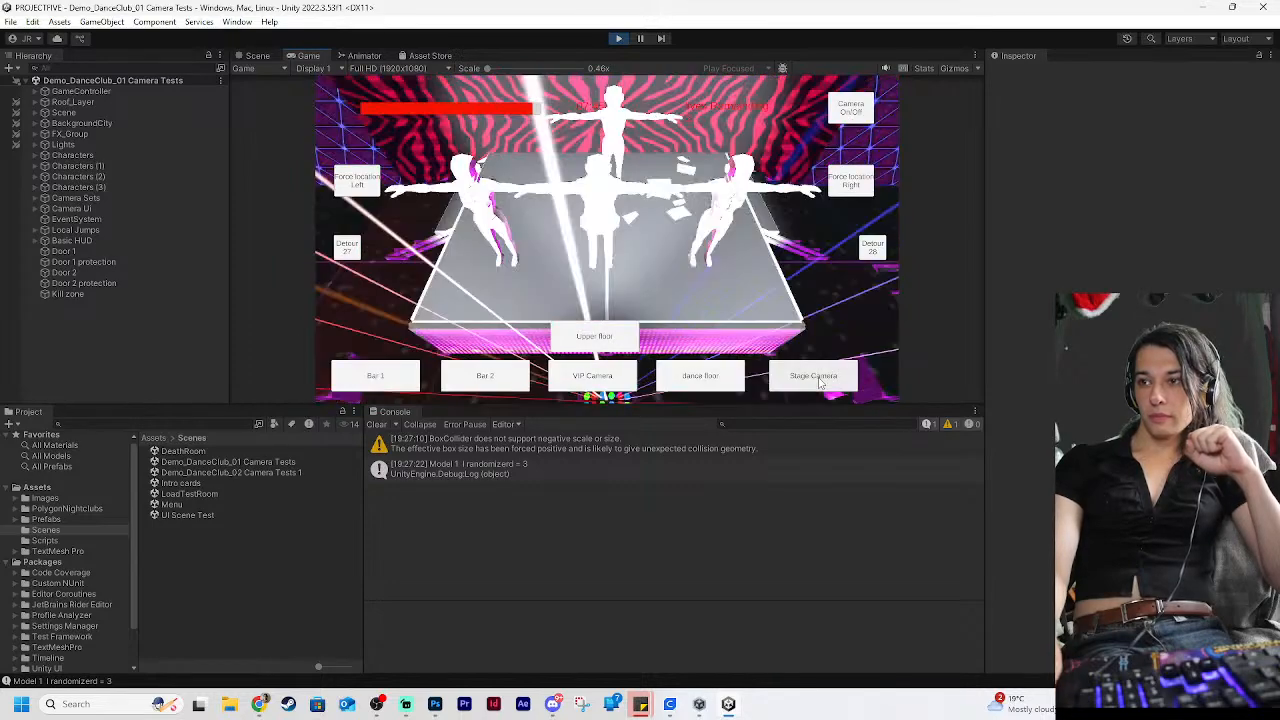
{"action": "left_click", "coordinate": [718, 377]}
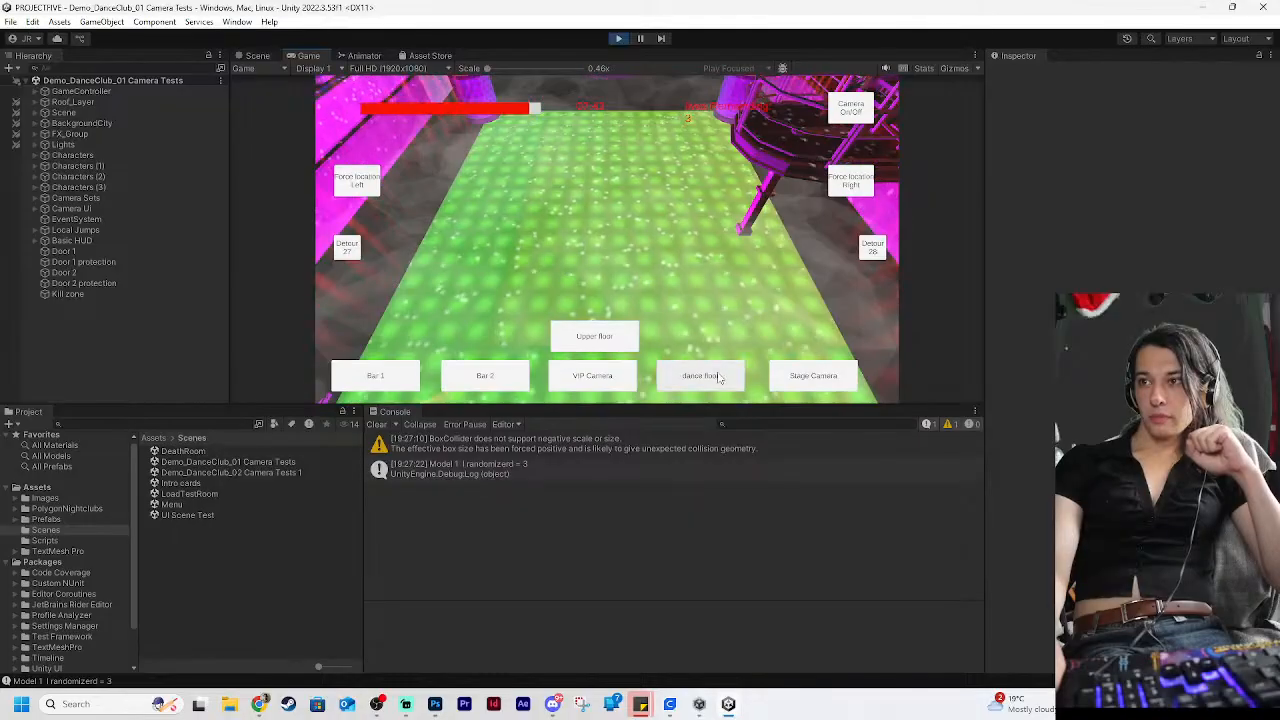
{"action": "left_click", "coordinate": [810, 377]}
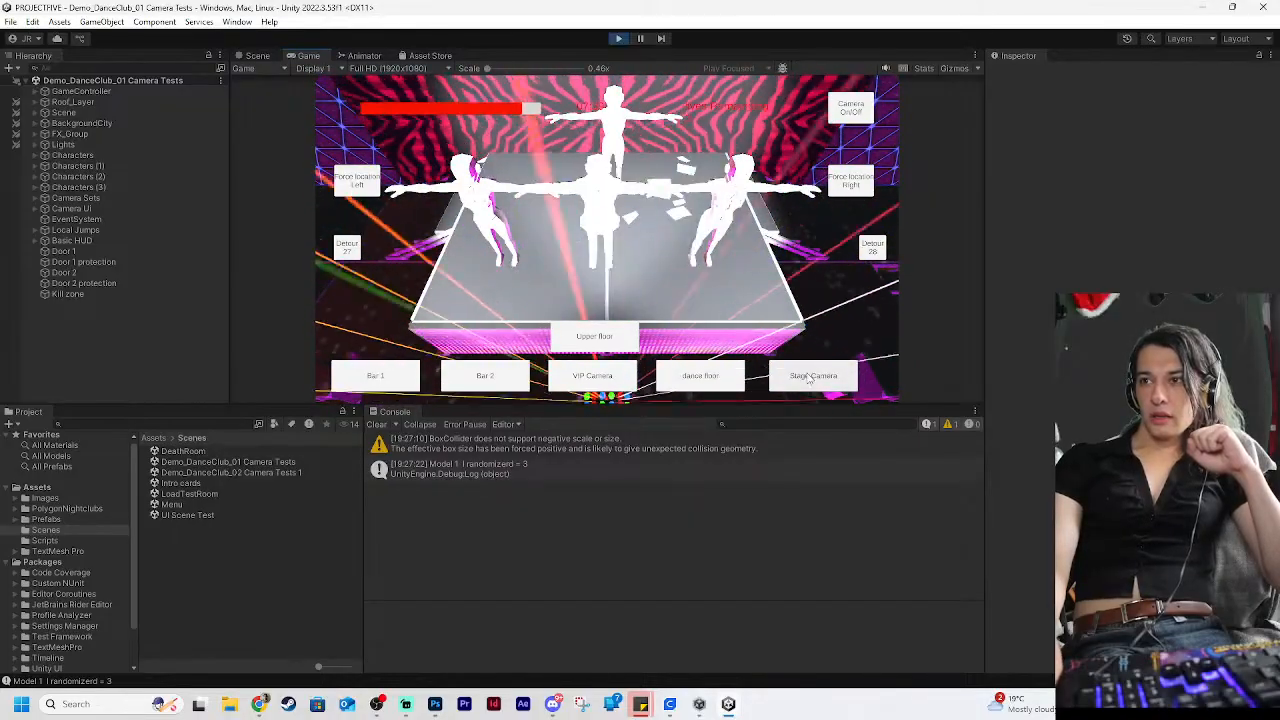
{"action": "left_click", "coordinate": [851, 112]}
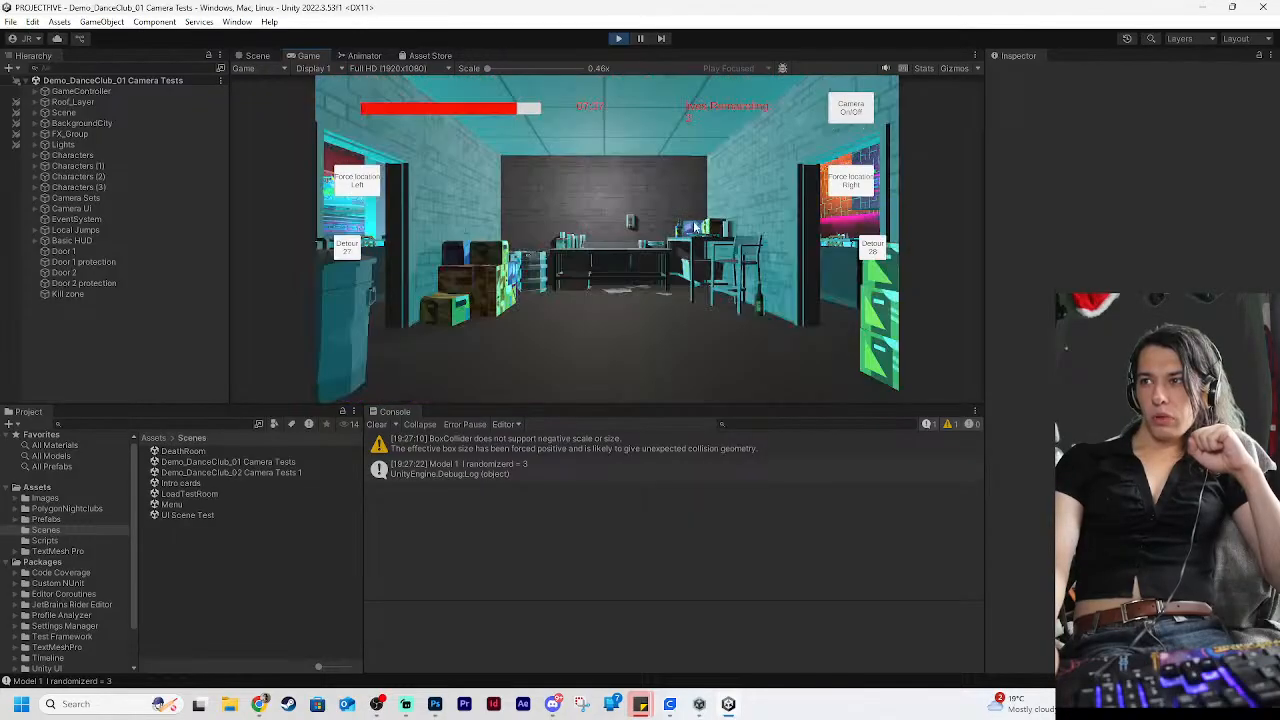
Inspect the Characters and GameController objects of the running scene together with the first "Model 1" randomizer entry in the console
{"action": "left_click", "coordinate": [108, 157]}
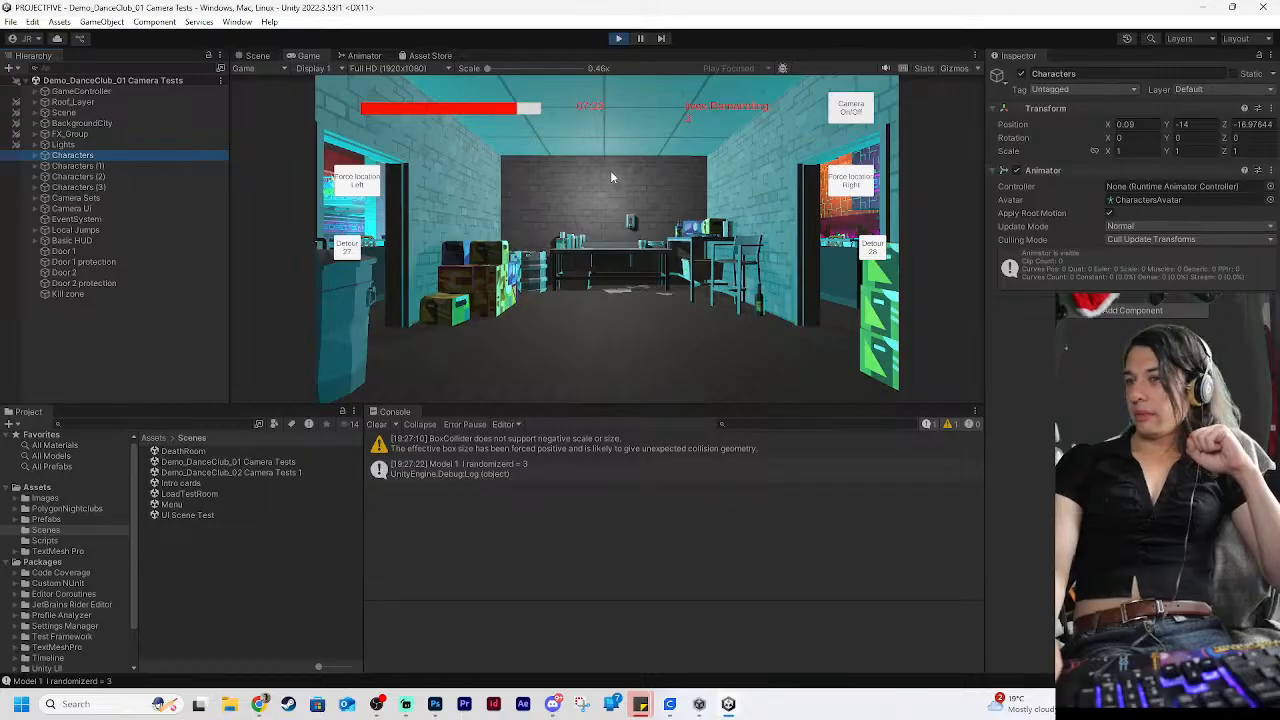
{"action": "left_click", "coordinate": [85, 91]}
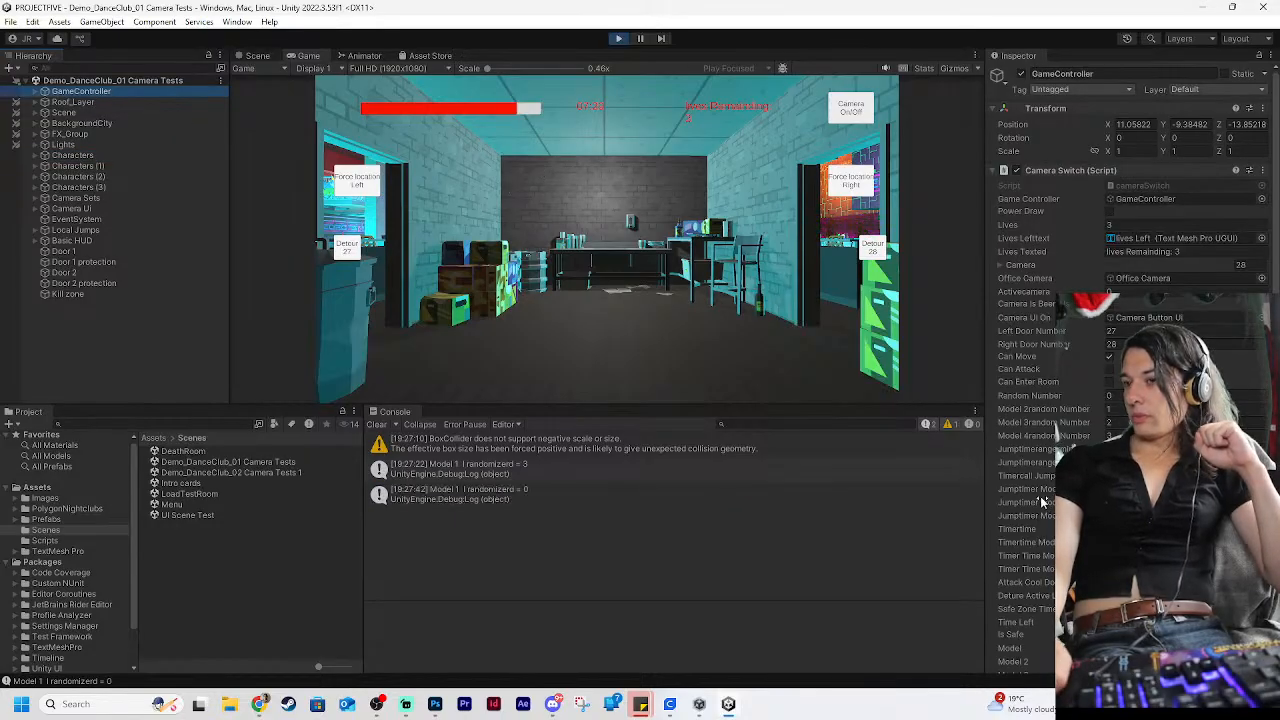
{"action": "left_click", "coordinate": [550, 470]}
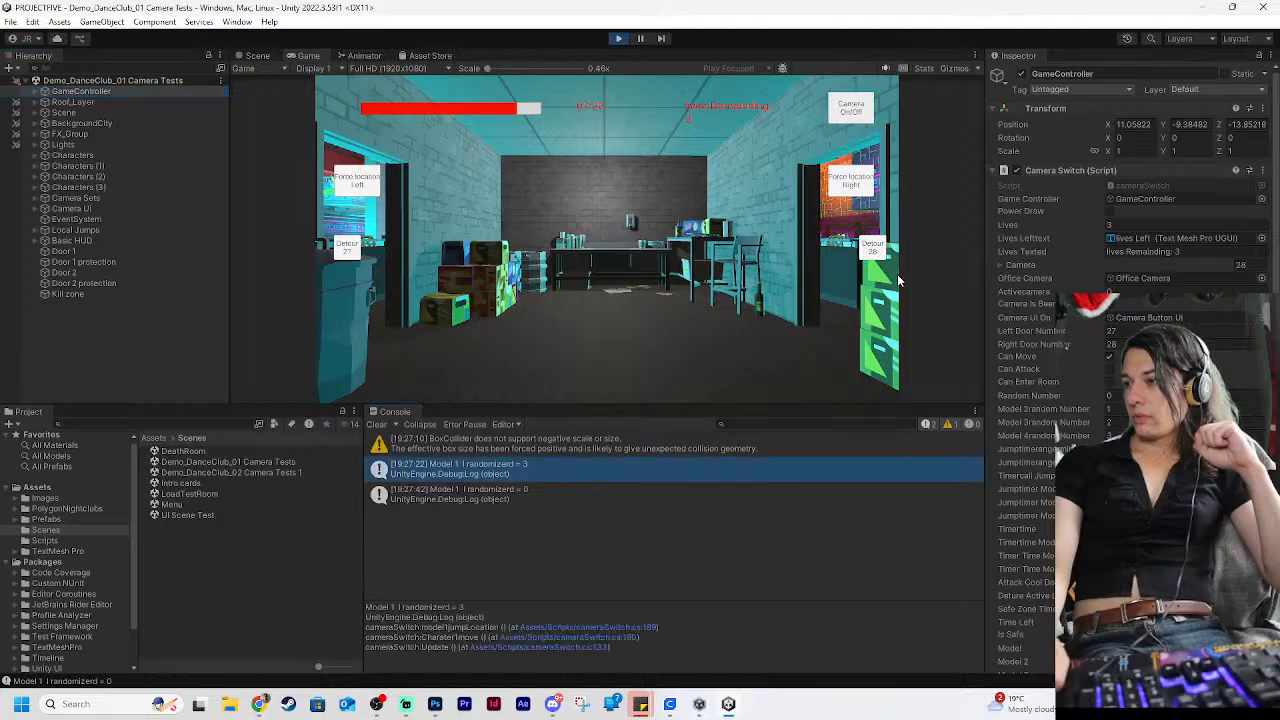
{"action": "left_click", "coordinate": [80, 156]}
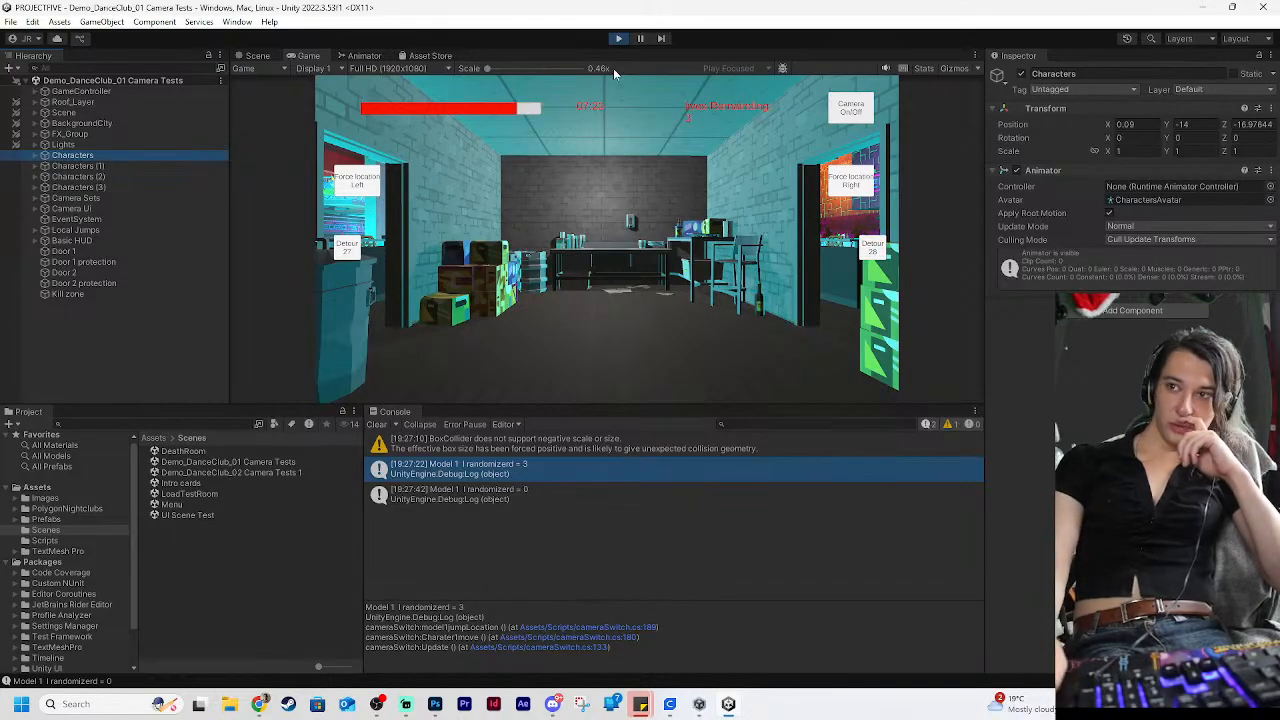
Turn on the in-game cameras, check the stage, dance floor and upper floor views, and return to the office
{"action": "left_click", "coordinate": [849, 115]}
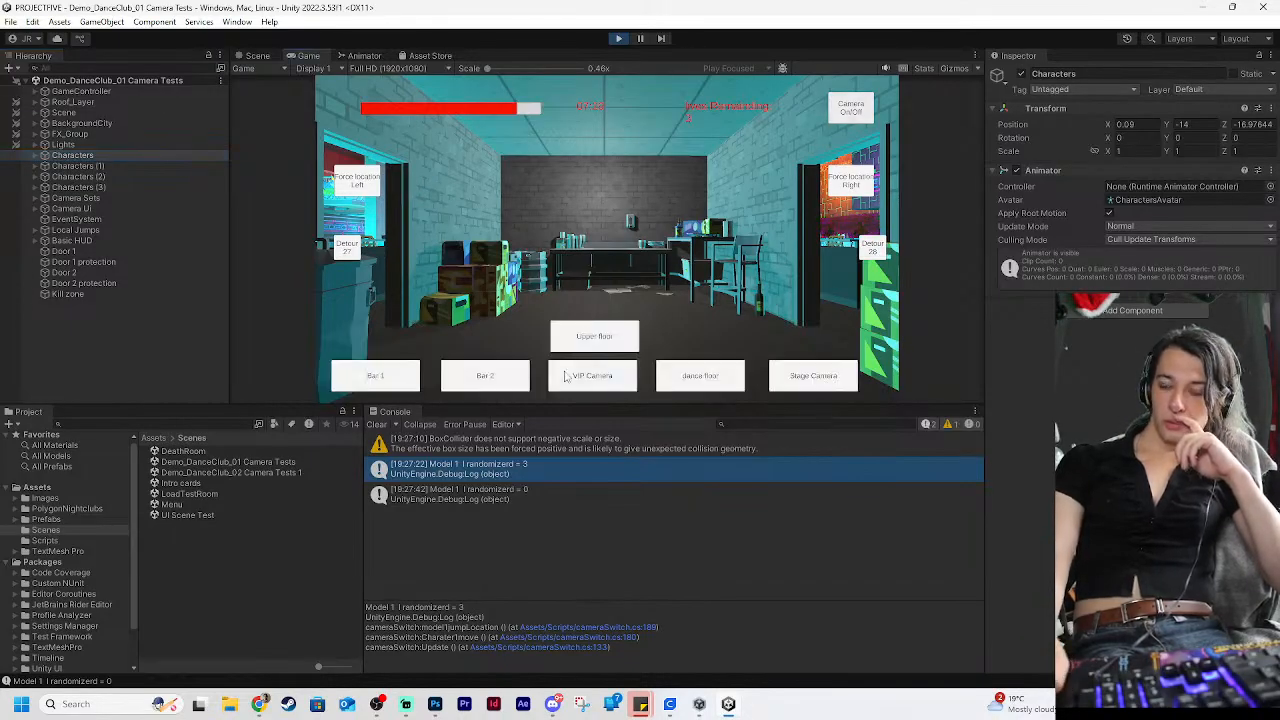
{"action": "left_click", "coordinate": [820, 384]}
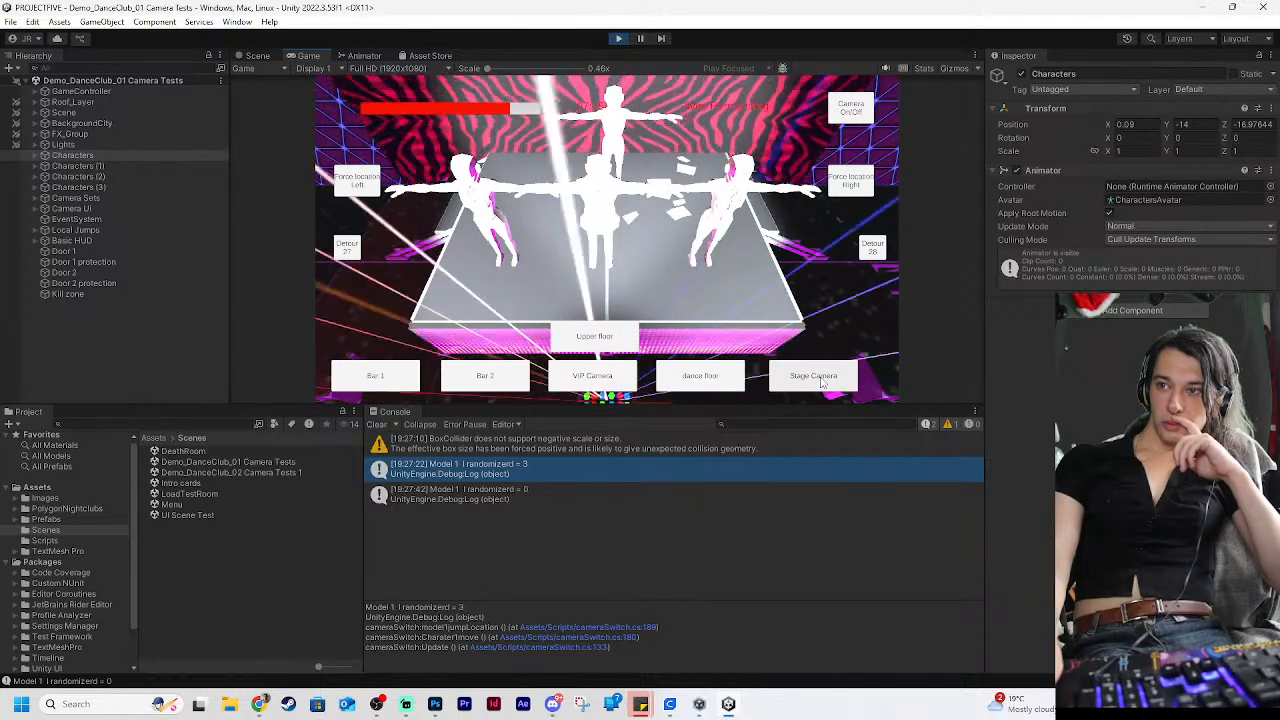
{"action": "left_click", "coordinate": [704, 378]}
{"action": "left_click", "coordinate": [606, 332]}
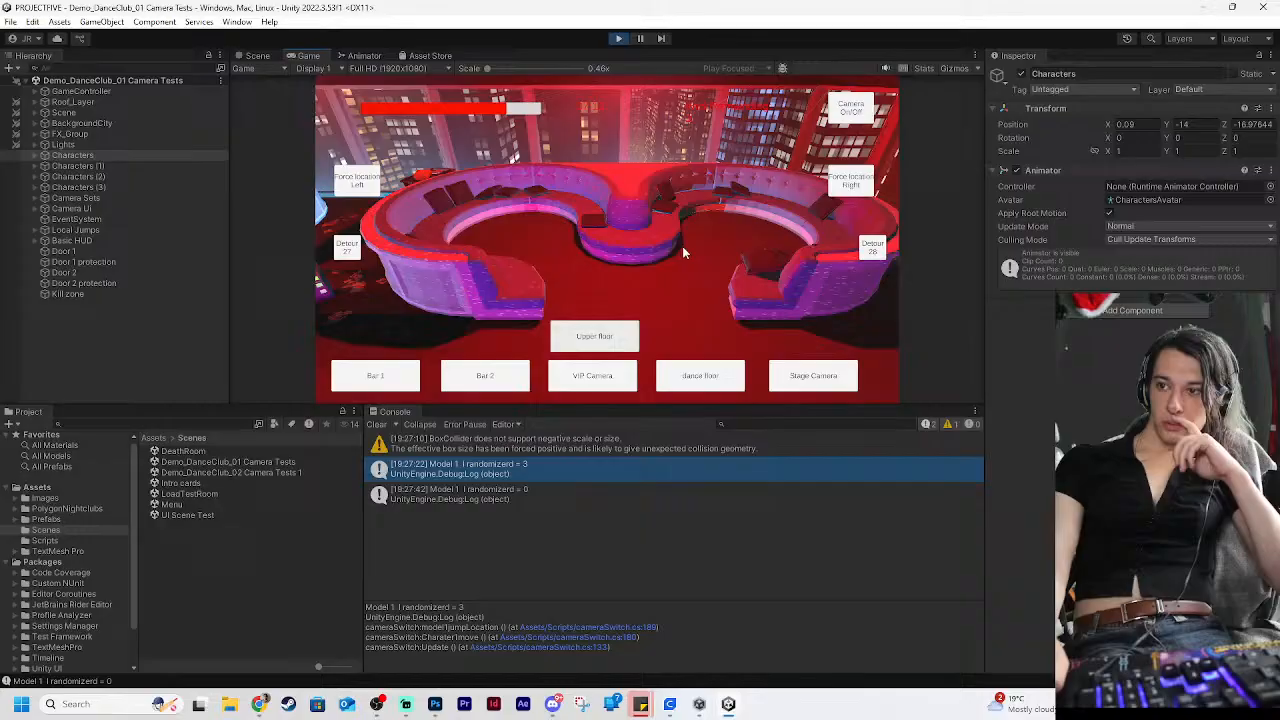
{"action": "left_click", "coordinate": [838, 108]}
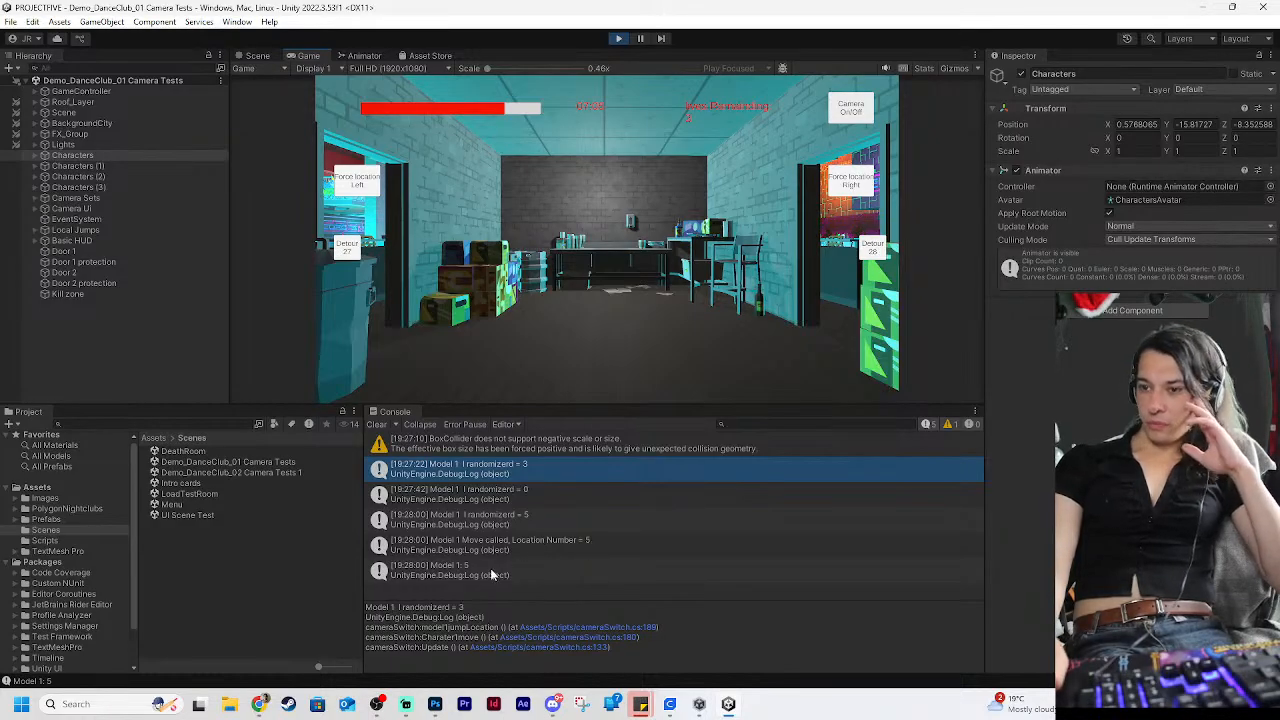
Check the Characters object's position, look for the model on the upper floor camera, and stop the game
{"action": "left_click", "coordinate": [62, 155]}
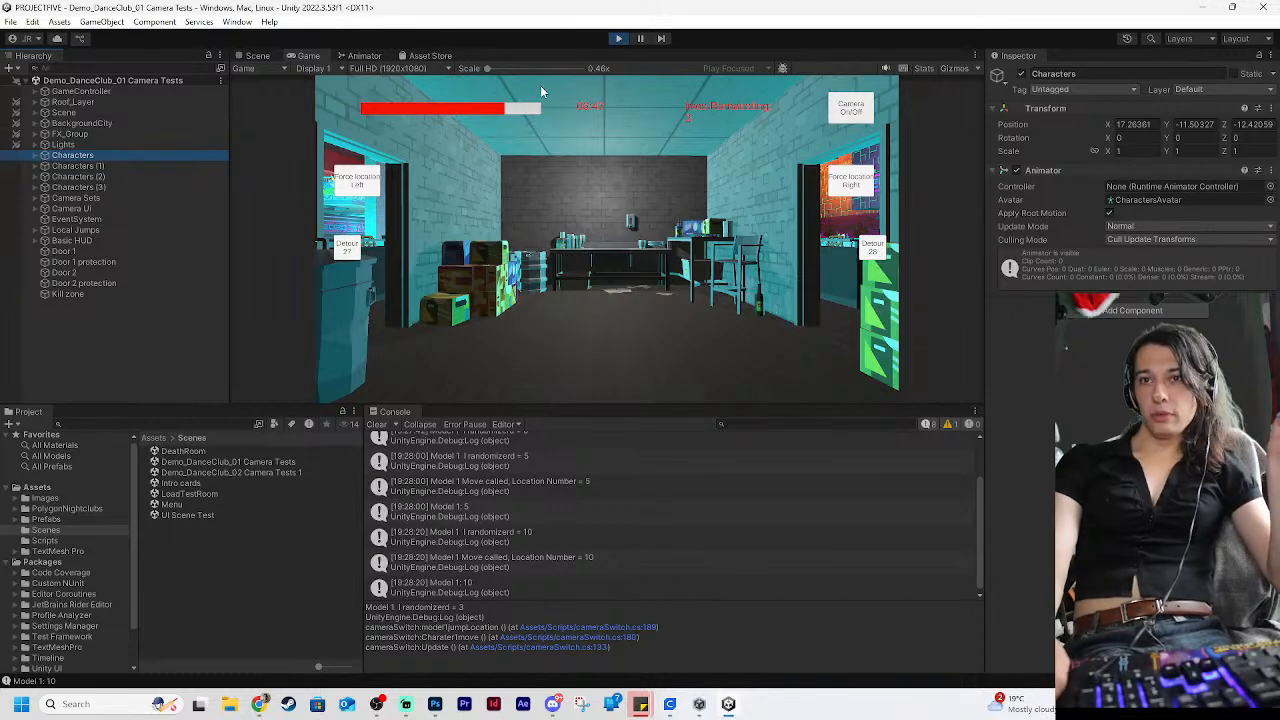
{"action": "left_click", "coordinate": [862, 116]}
{"action": "left_click", "coordinate": [617, 343]}
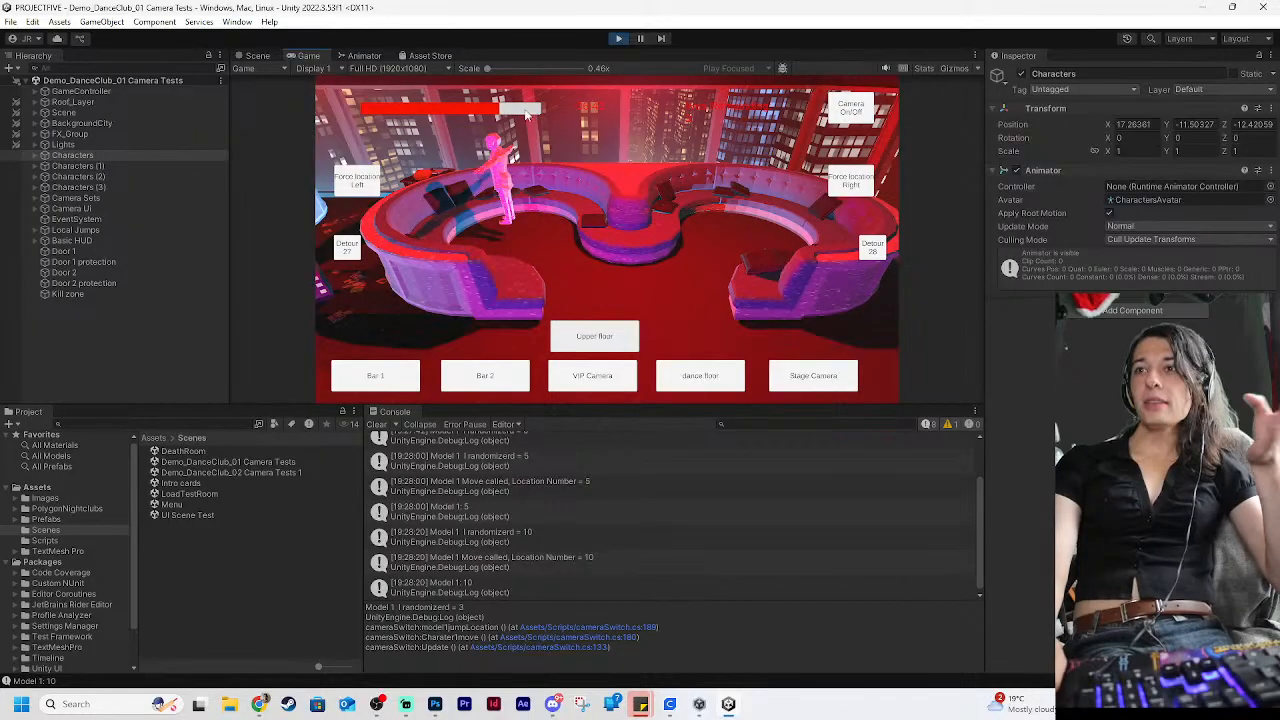
{"action": "left_click", "coordinate": [618, 38]}
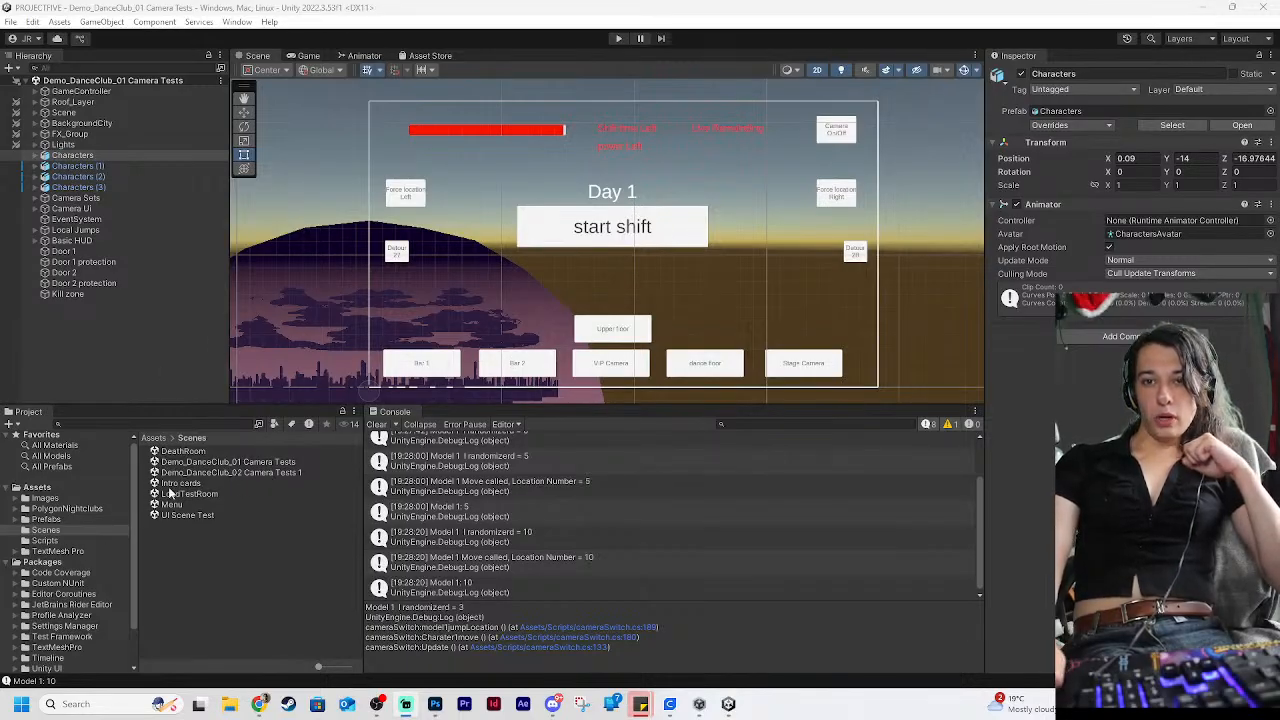
Open the Intro cards scene and test-play it through to the main menu, stopping play mode there
{"action": "double_click", "coordinate": [195, 483]}
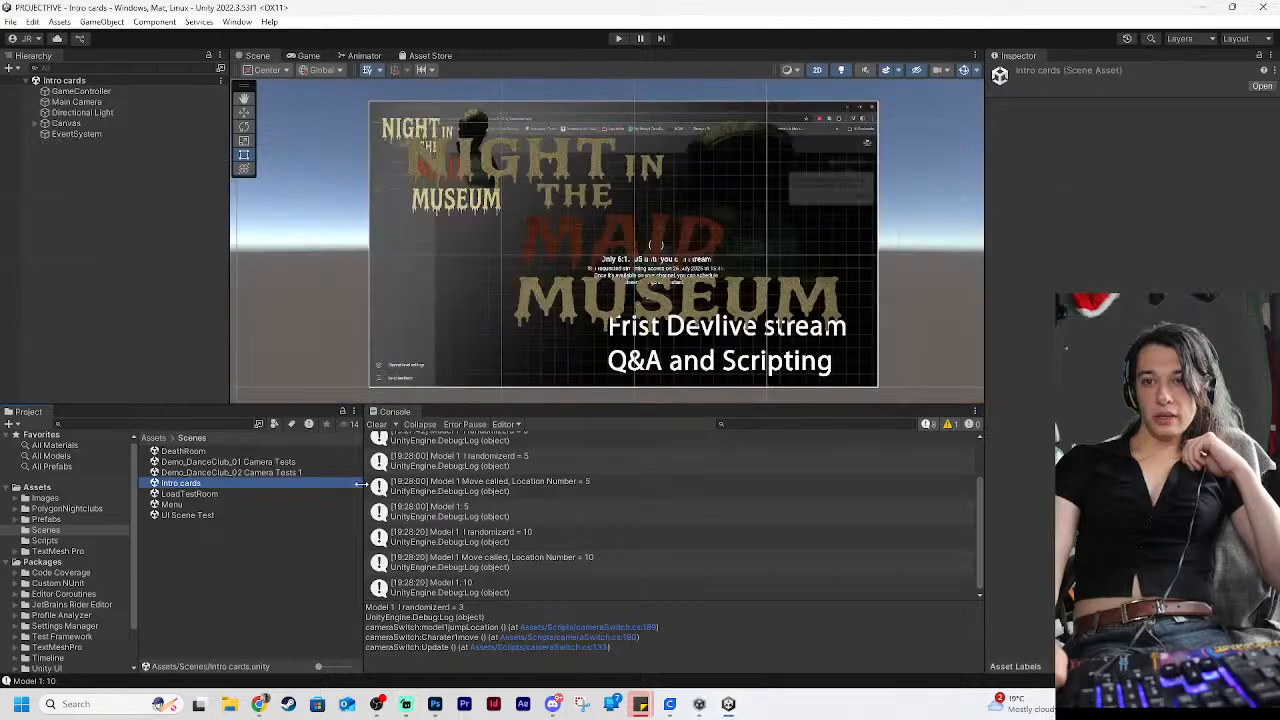
{"action": "left_click", "coordinate": [618, 38]}
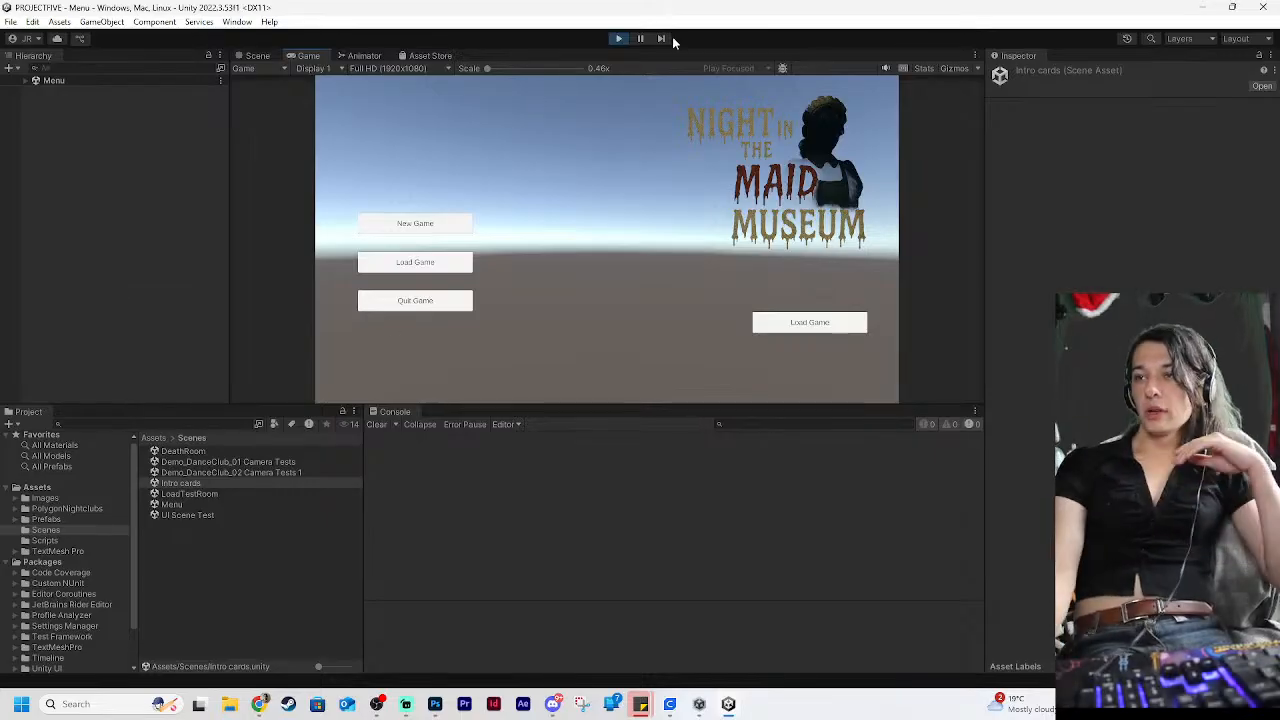
{"action": "left_click", "coordinate": [618, 38]}
Set the Timer of the GameController's Intro Cards script to 5
{"action": "left_click", "coordinate": [105, 91]}
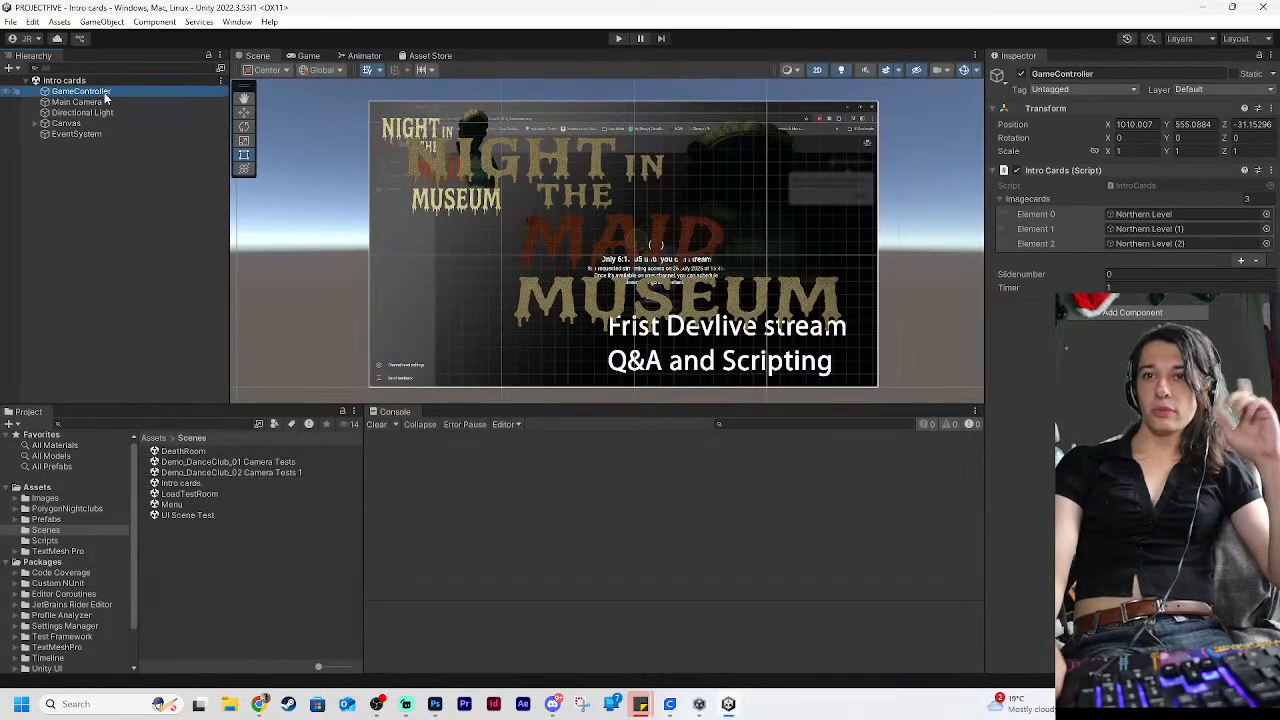
{"action": "left_click", "coordinate": [1143, 286]}
{"action": "type", "text": "5"}
{"action": "key", "text": "Return"}
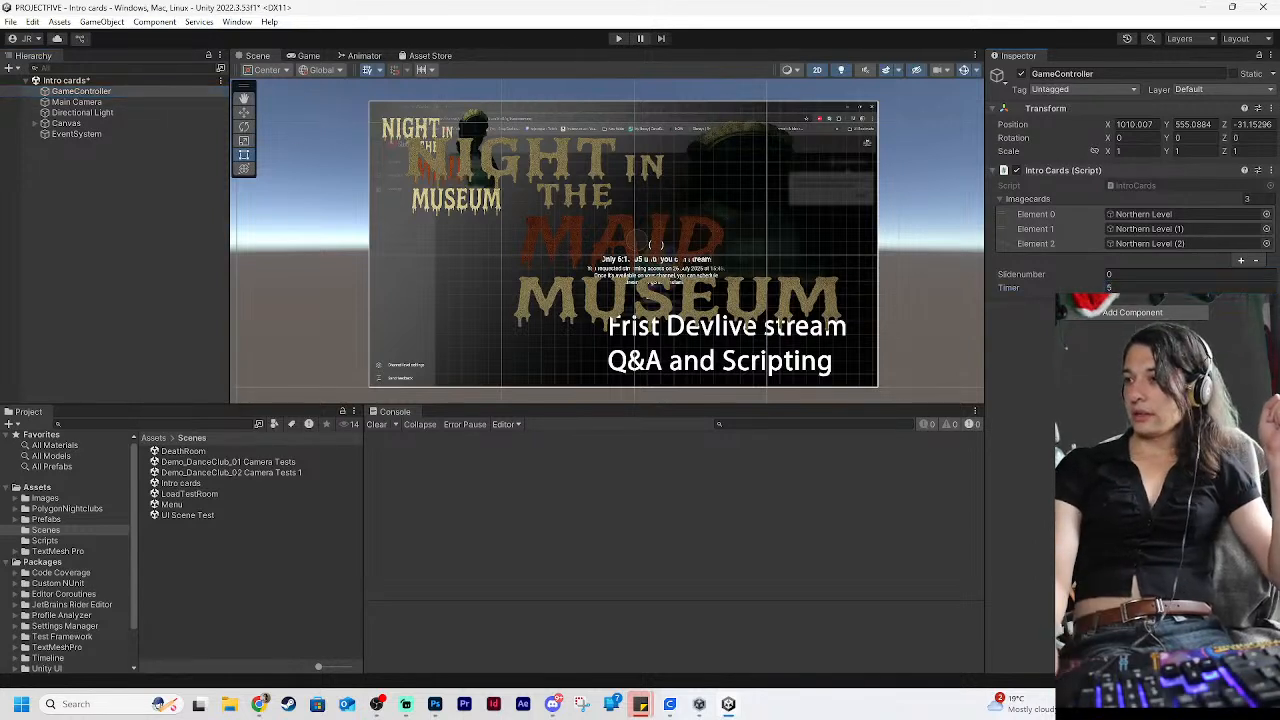
Play the Intro cards scene through to the menu, start a new game and begin the Day 1 shift
{"action": "left_click", "coordinate": [618, 39]}
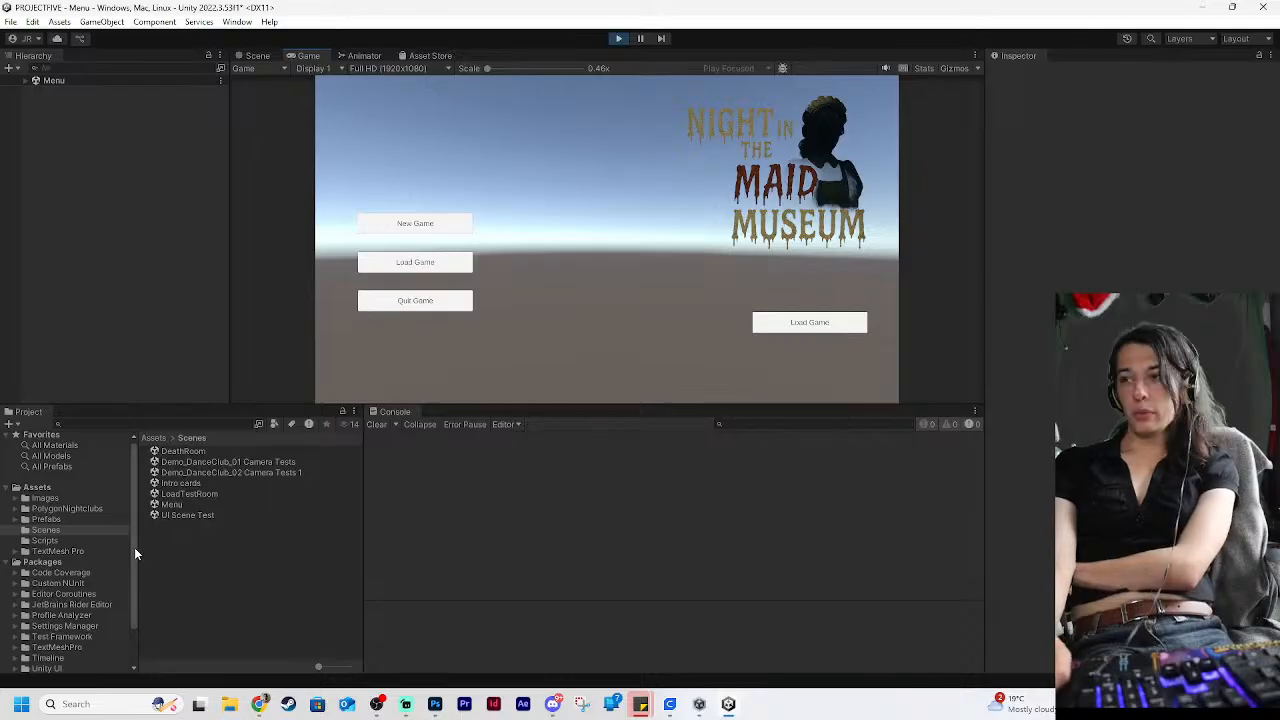
{"action": "left_click", "coordinate": [433, 226]}
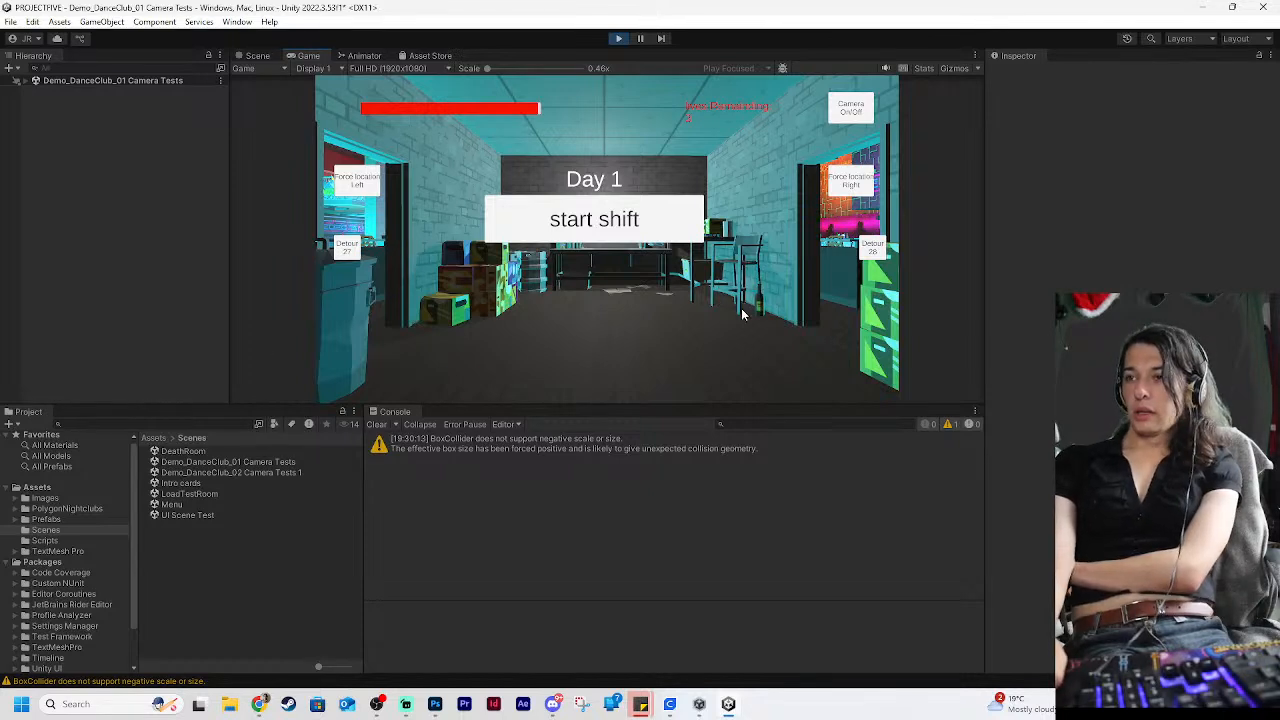
{"action": "left_click", "coordinate": [661, 232]}
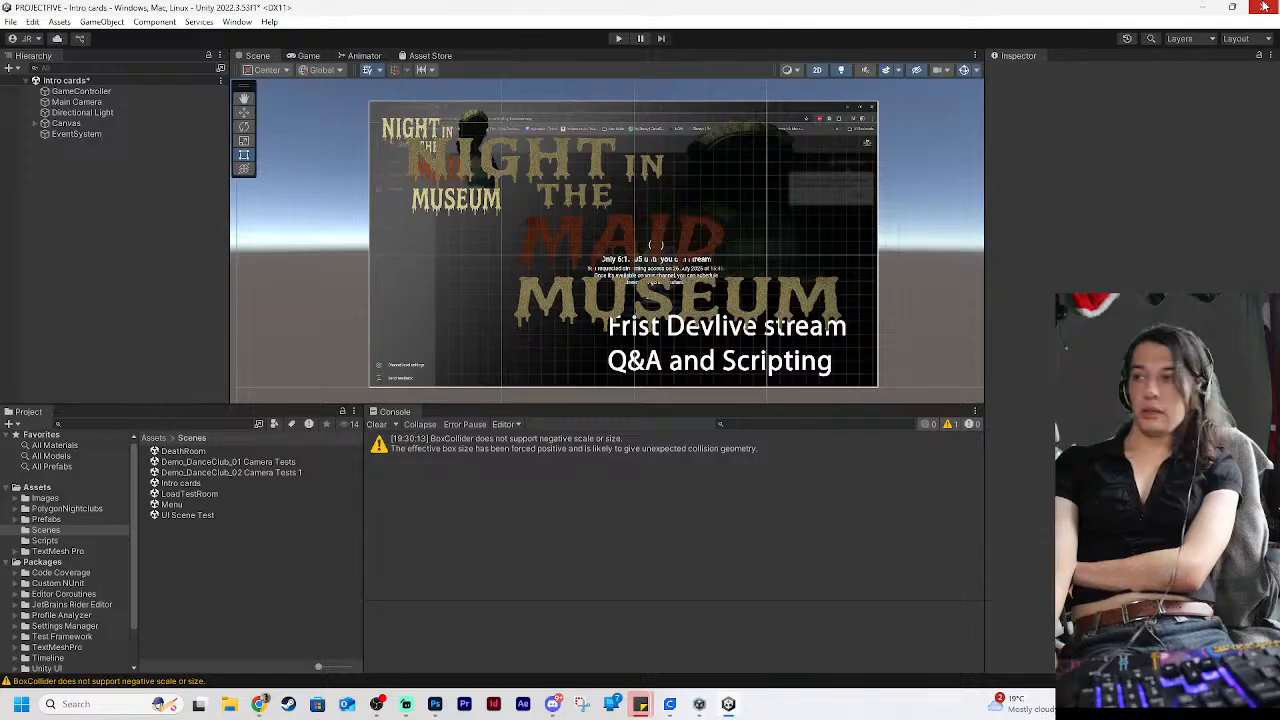
Switch to the Wax Maid Museum Trello board in Chrome and add a "menu design" card to the Art & Design list
{"action": "mouse_move", "coordinate": [259, 704]}
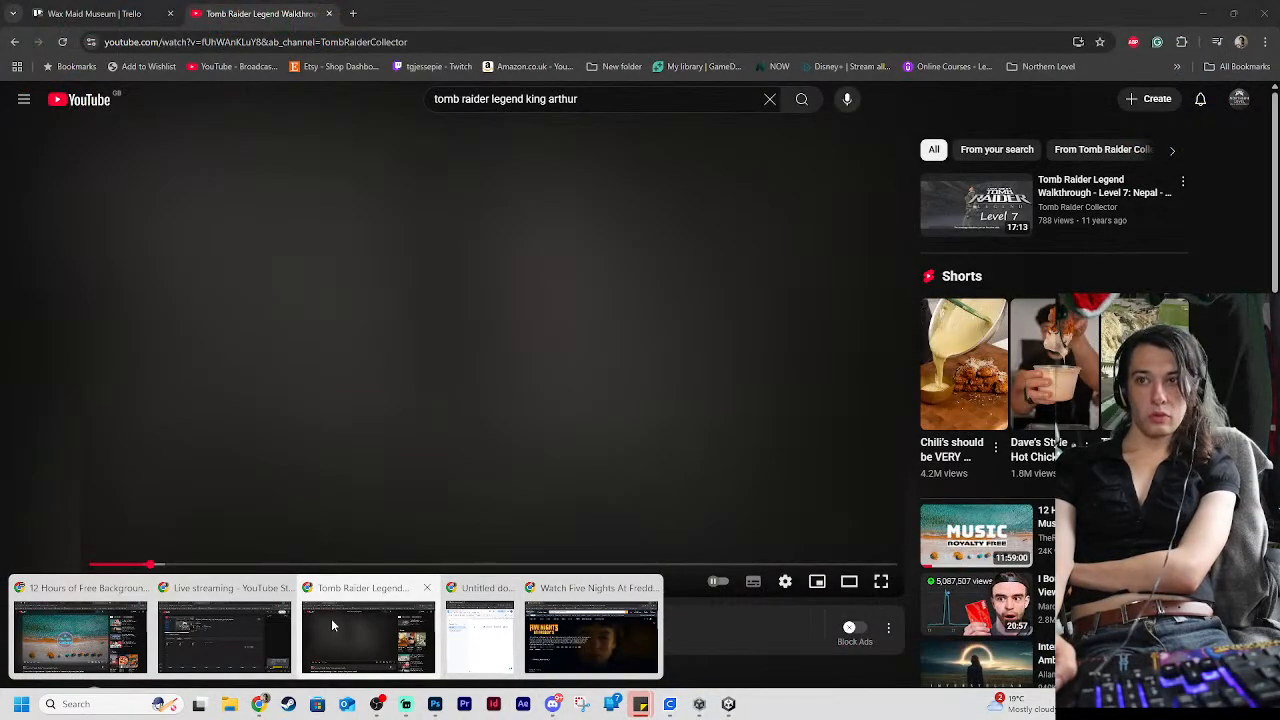
{"action": "left_click", "coordinate": [331, 618]}
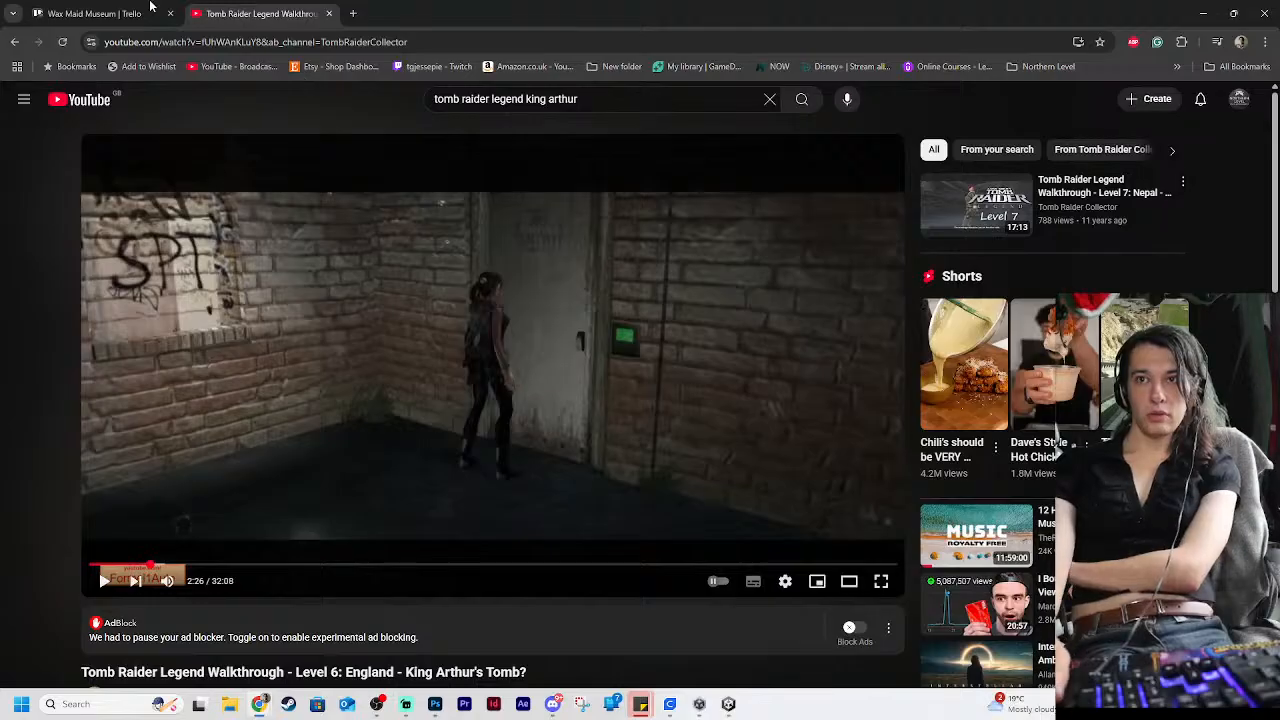
{"action": "left_click", "coordinate": [110, 13]}
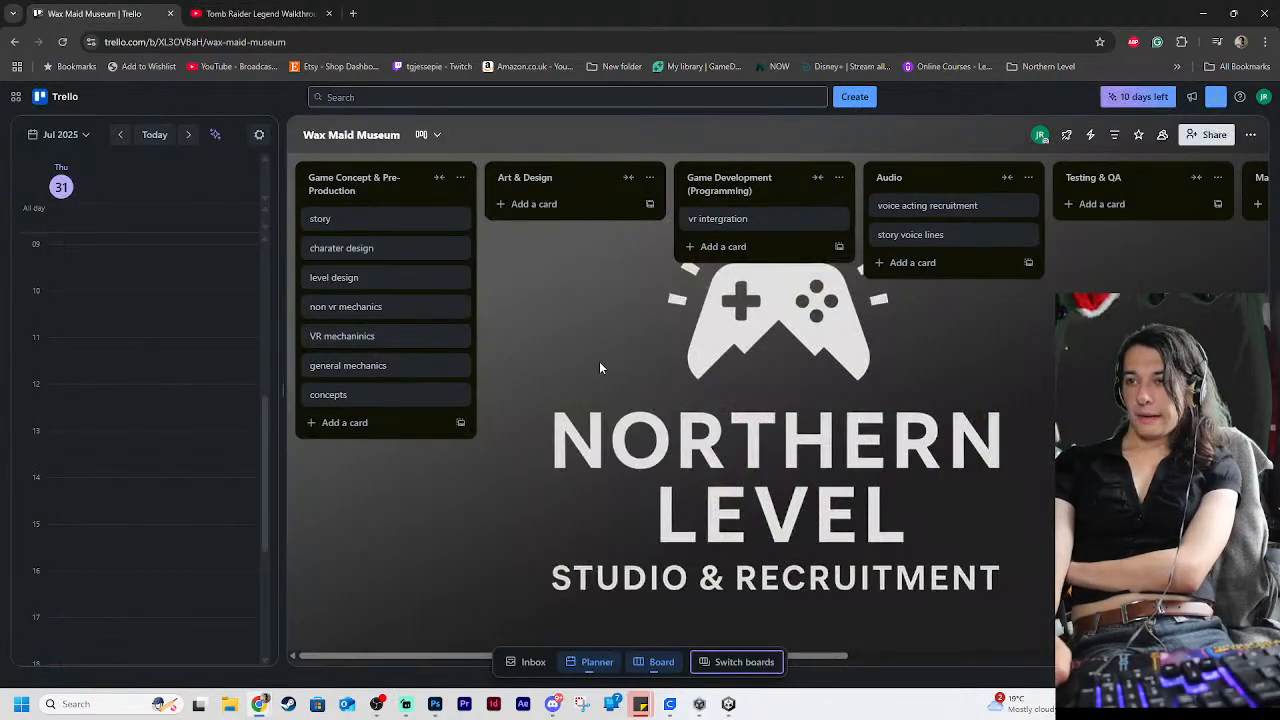
{"action": "left_click", "coordinate": [530, 204]}
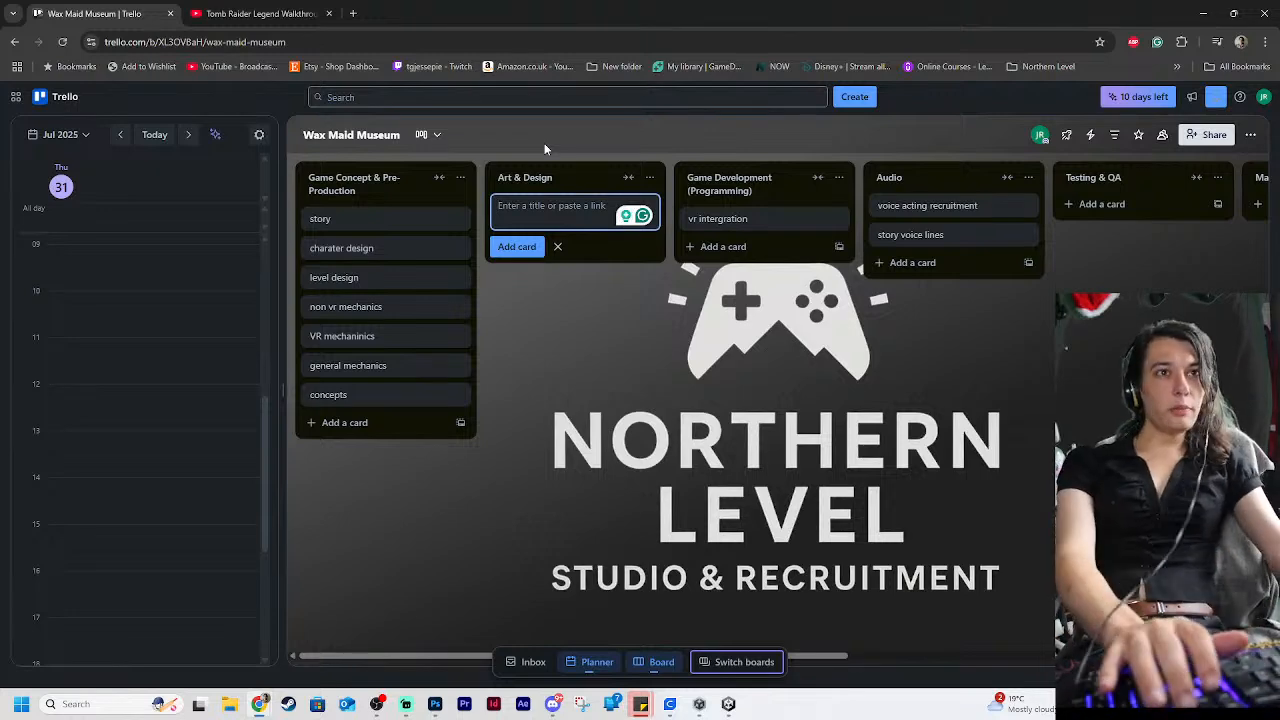
{"action": "type", "text": "menu"}
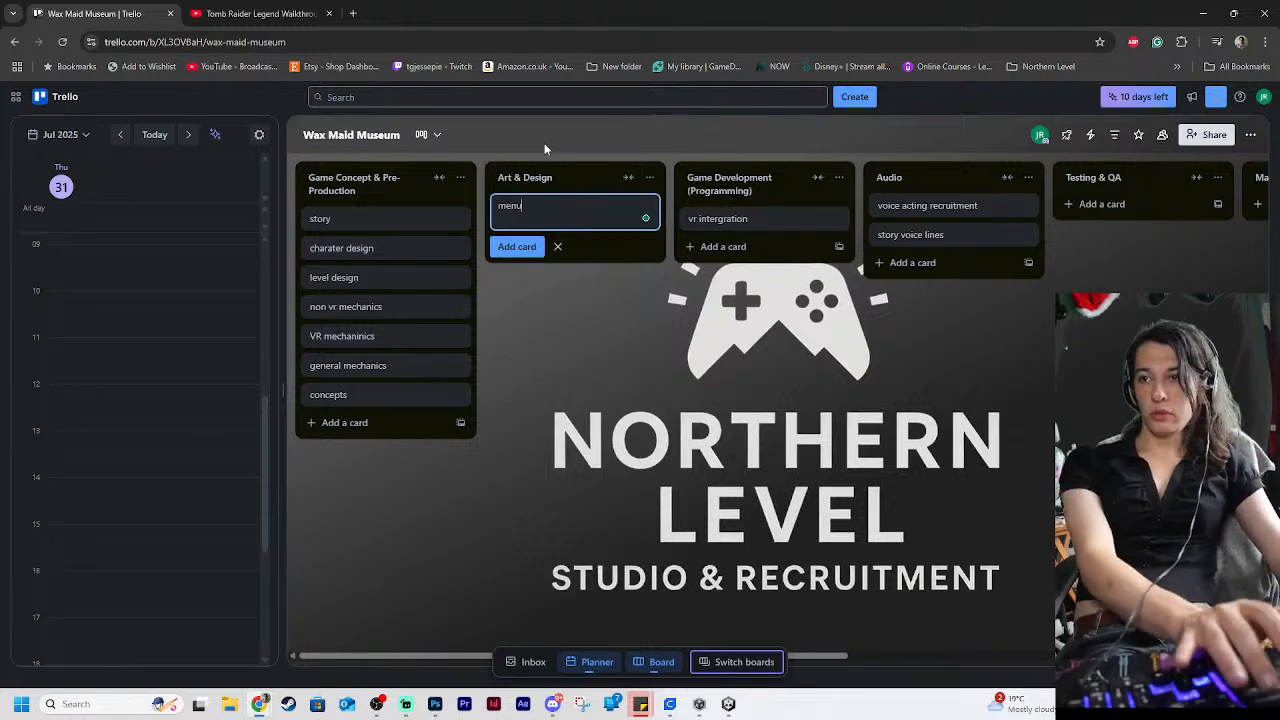
{"action": "type", "text": " design"}
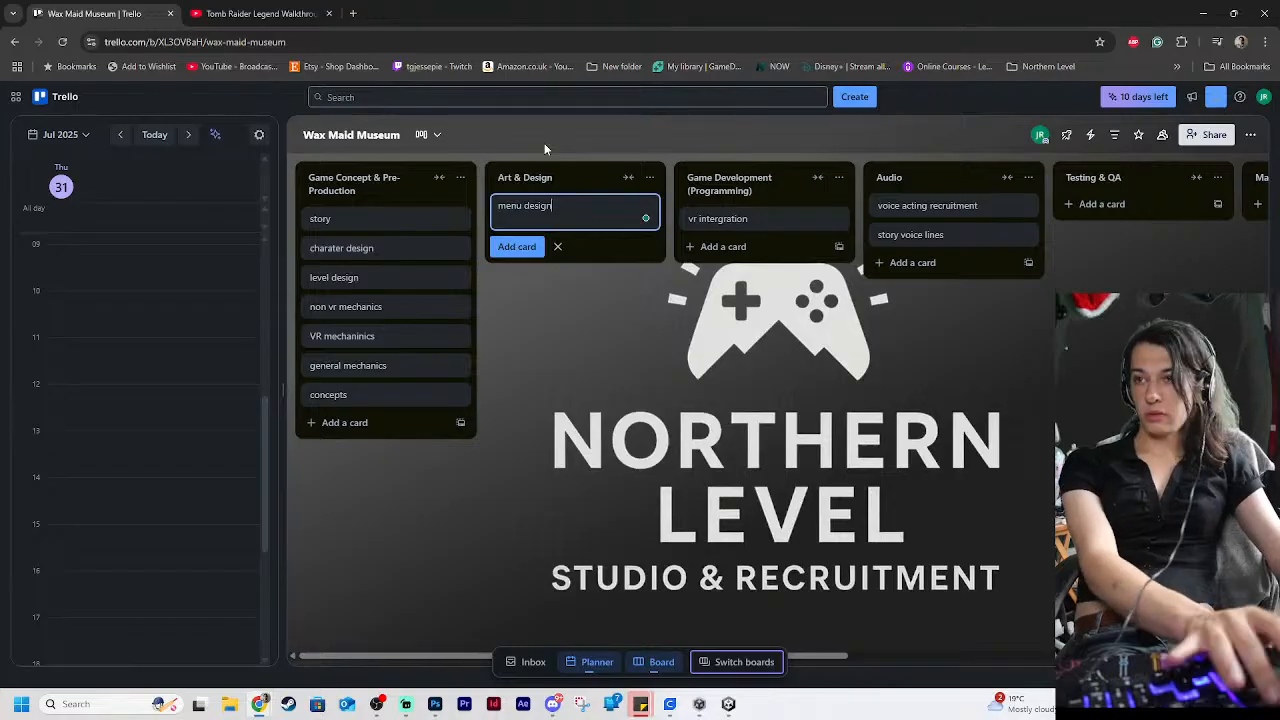
{"action": "key", "text": "Return"}
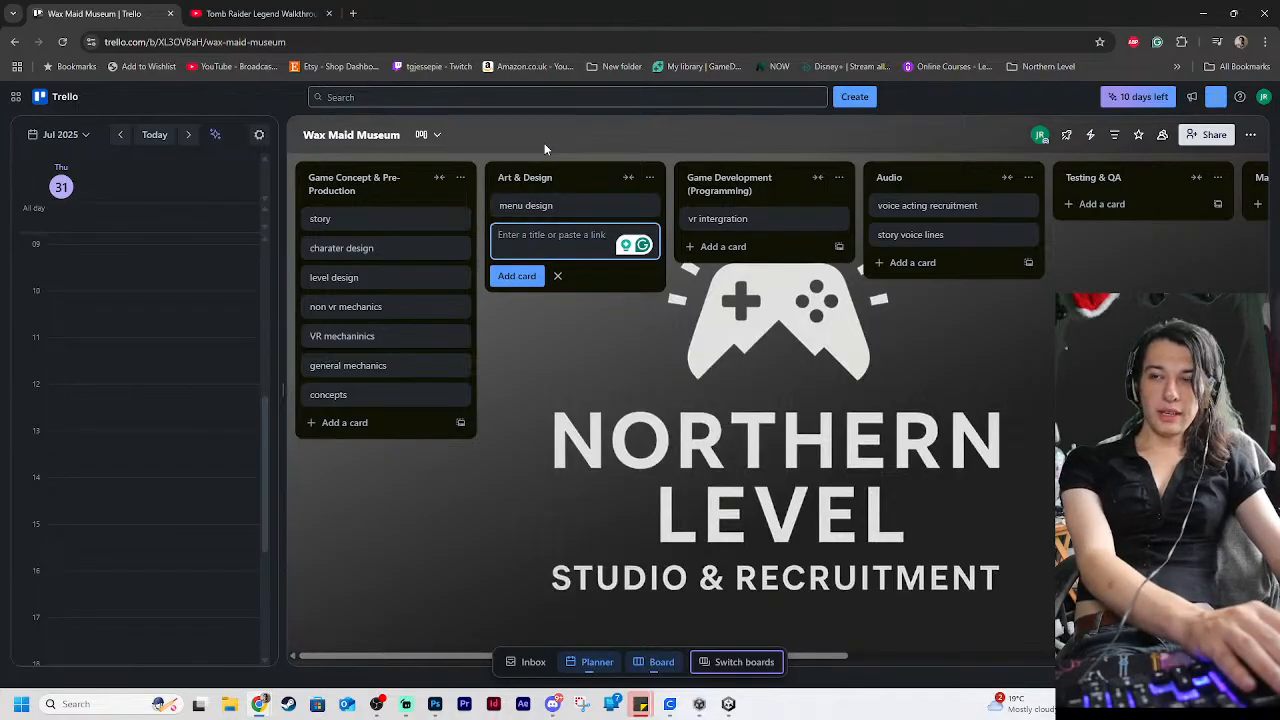
Add an "into cards" card below "menu design" in the Art & Design list, correcting the stray letter at the end of its title
{"action": "type", "text": "intor"}
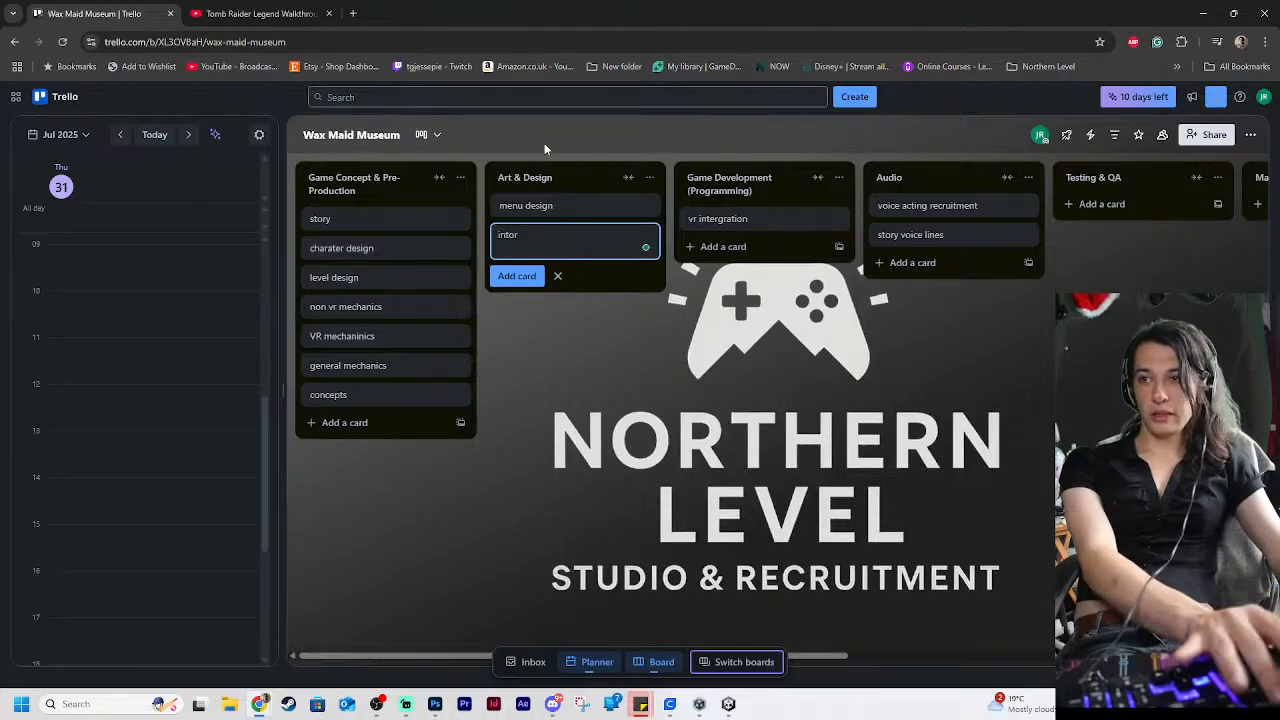
{"action": "key", "text": "BackSpace"}
{"action": "type", "text": "card s"}
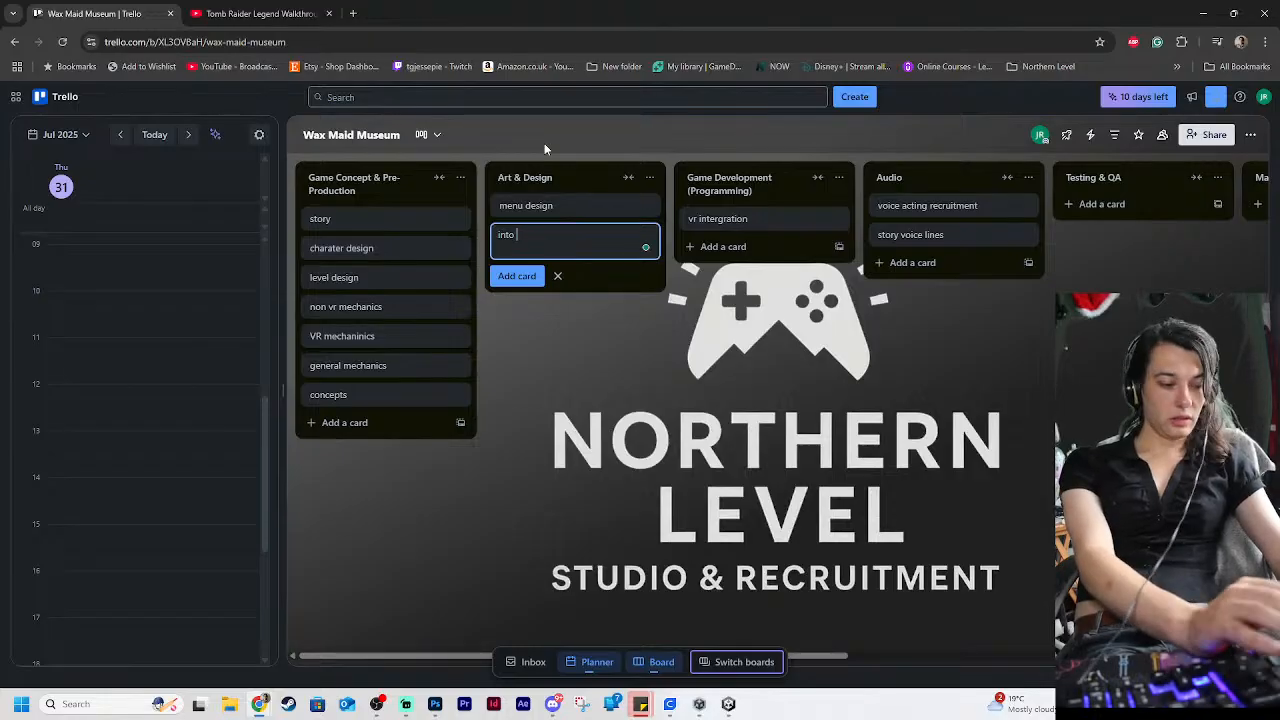
{"action": "type", "text": "d"}
{"action": "key", "text": "Return"}
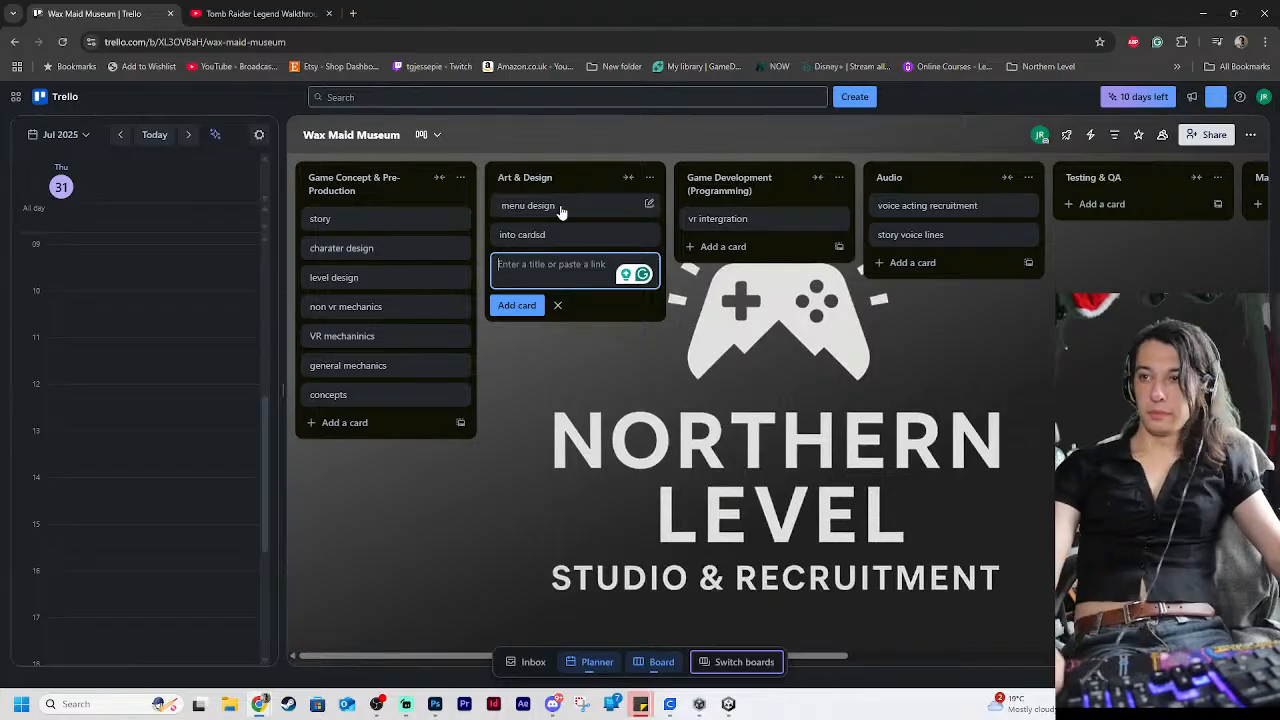
{"action": "left_click", "coordinate": [600, 234]}
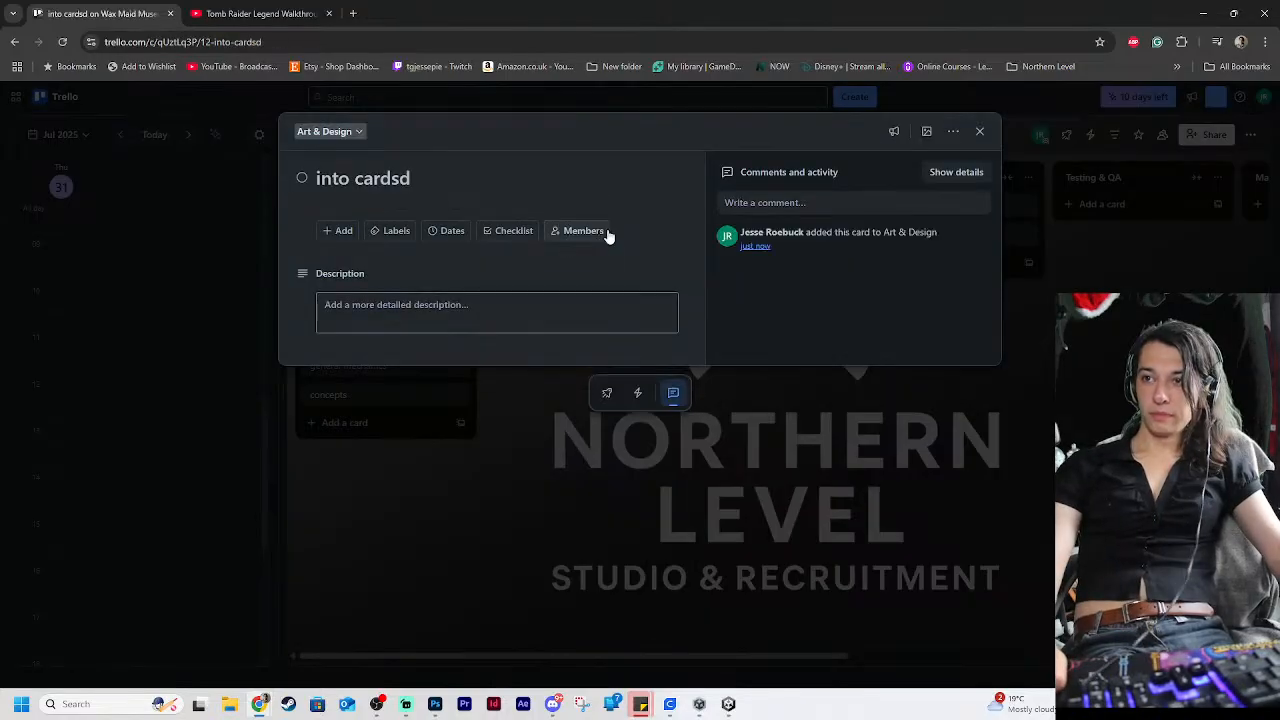
{"action": "left_click", "coordinate": [427, 179]}
{"action": "key", "text": "BackSpace"}
{"action": "key", "text": "Return"}
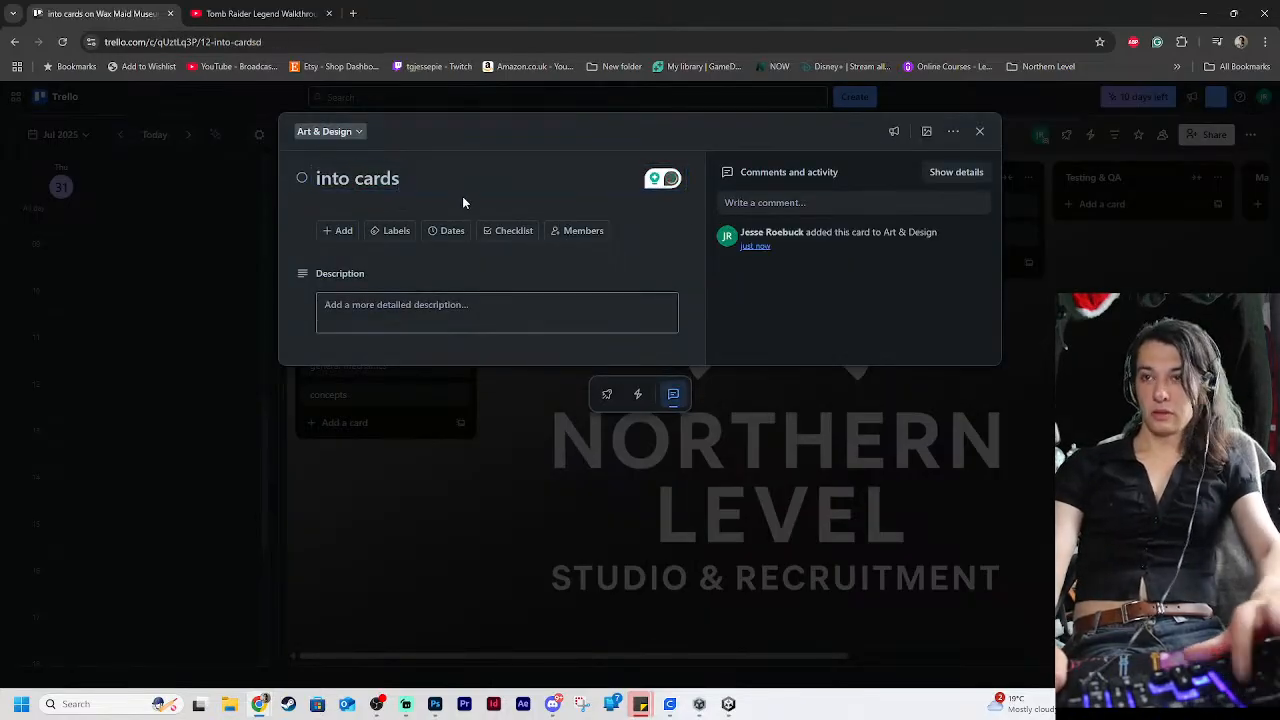
{"action": "left_click", "coordinate": [980, 133]}
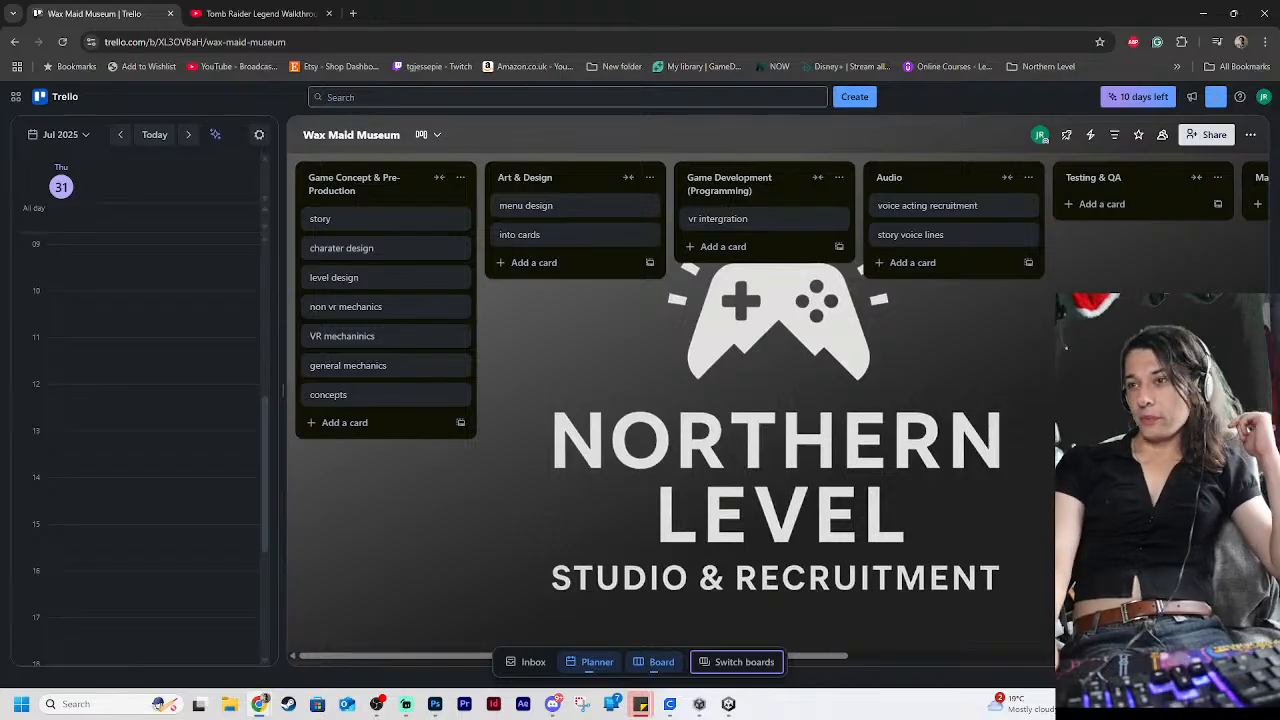
Add a "clean up AI movement" card to the Game Development (Programming) list
{"action": "left_click", "coordinate": [723, 246]}
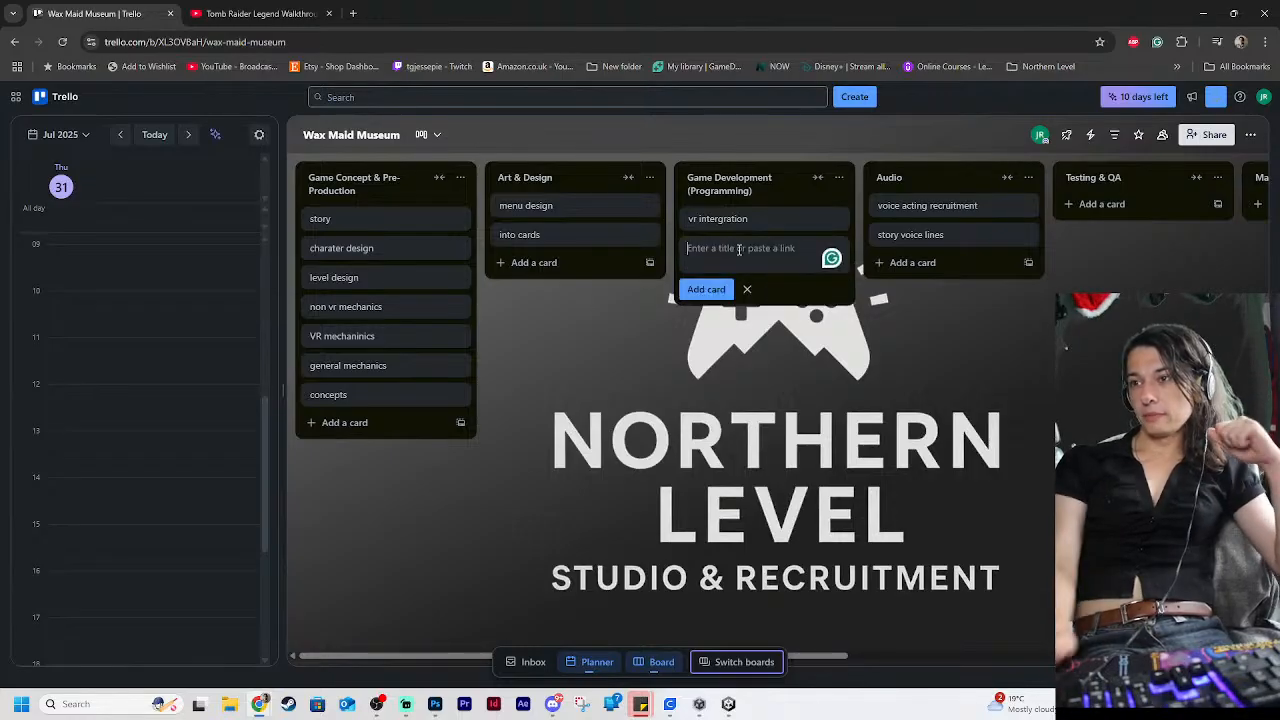
{"action": "type", "text": "clean up"}
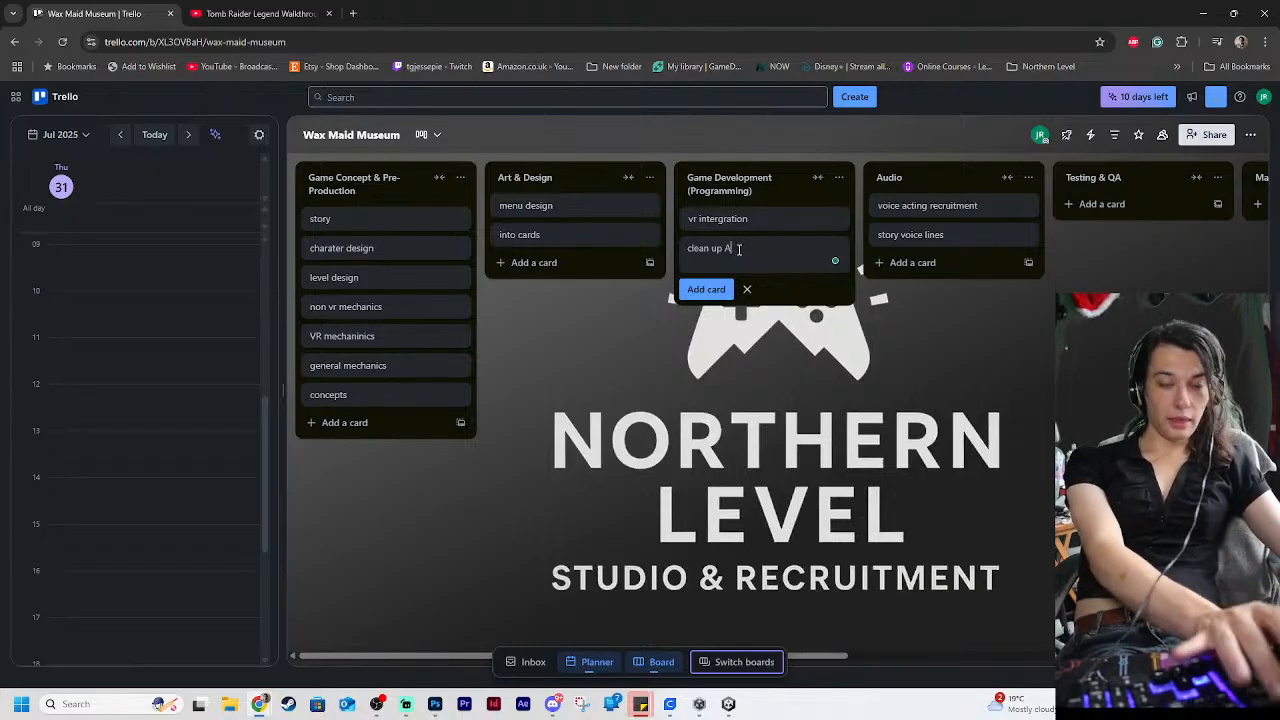
{"action": "type", "text": " AI mo"}
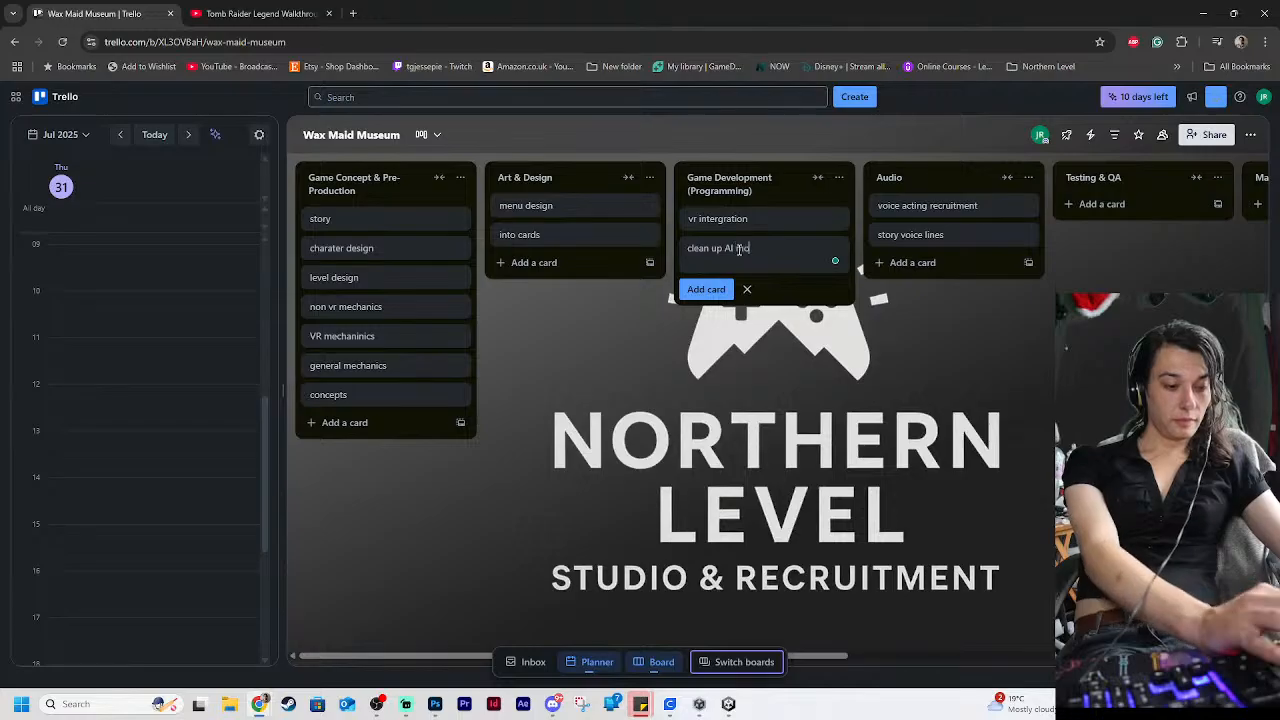
{"action": "type", "text": "vement"}
{"action": "key", "text": "Return"}
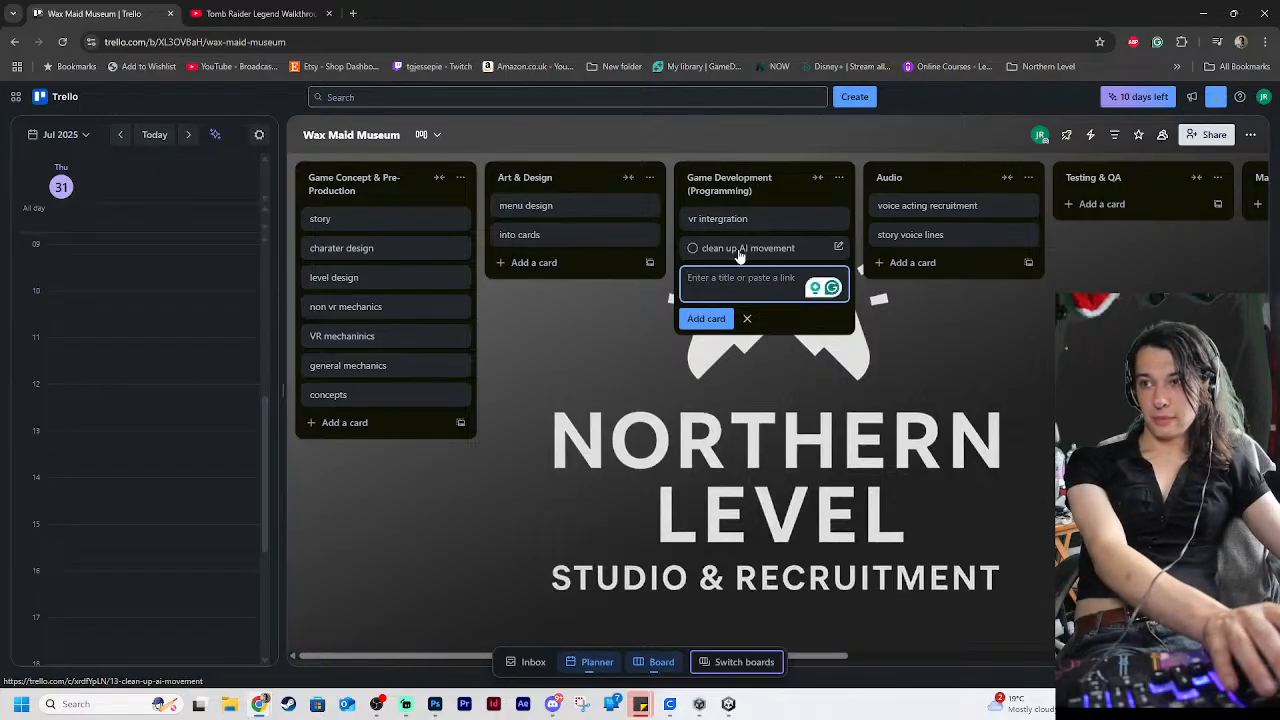
Add a "get aninimation" card below "clean up AI movement" in the Game Development (Programming) list
{"action": "type", "text": "get an"}
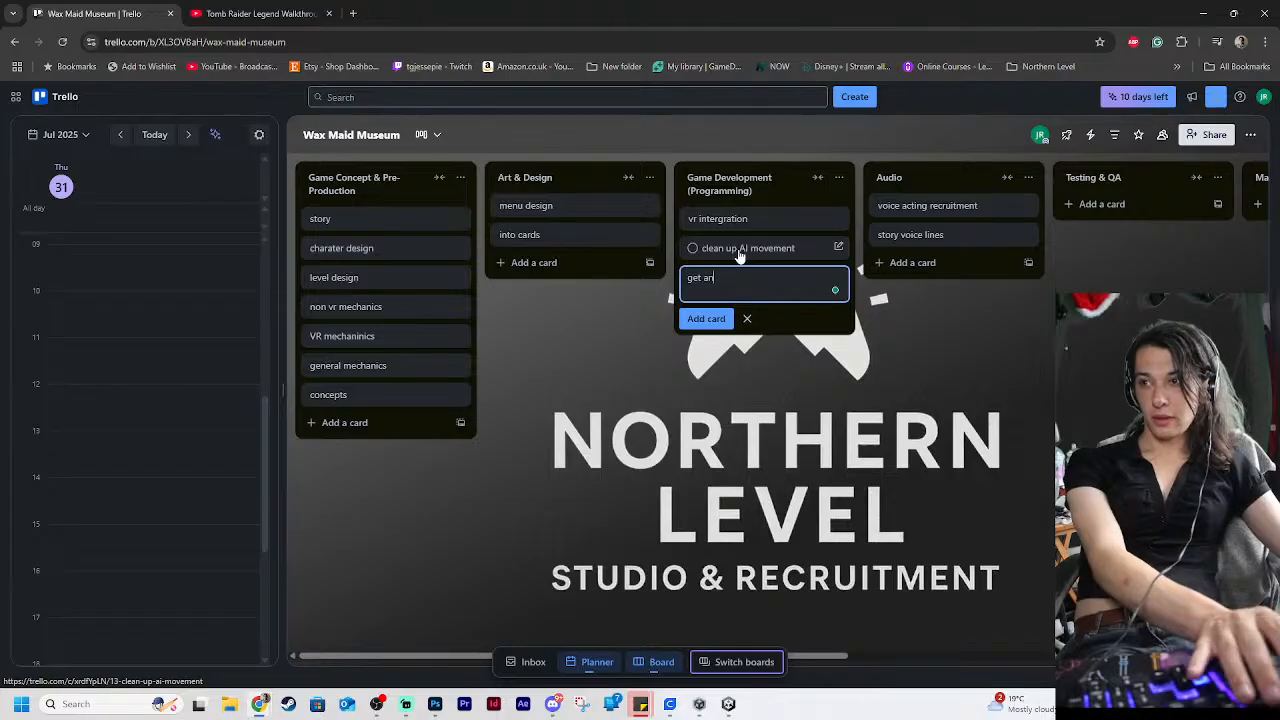
{"action": "key", "text": "BackSpace"}
{"action": "type", "text": "in"}
{"action": "key", "text": "BackSpace"}
{"action": "key", "text": "BackSpace"}
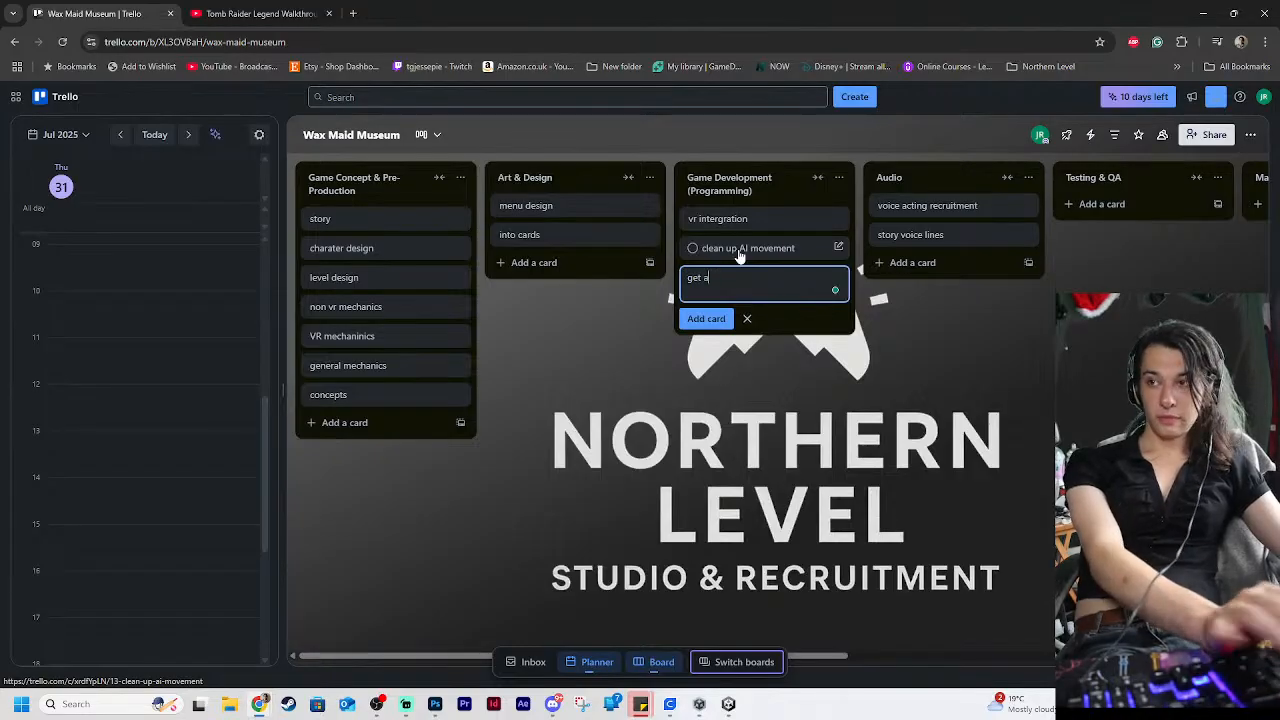
{"action": "type", "text": "niu"}
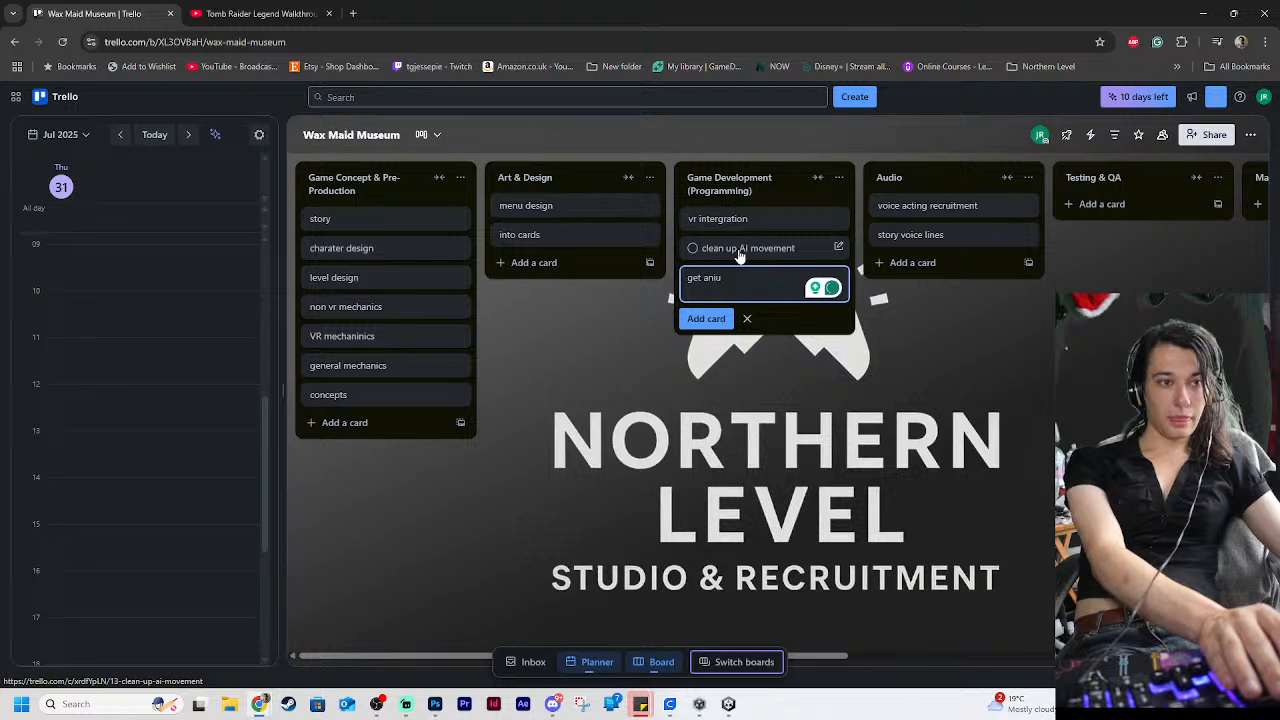
{"action": "key", "text": "BackSpace"}
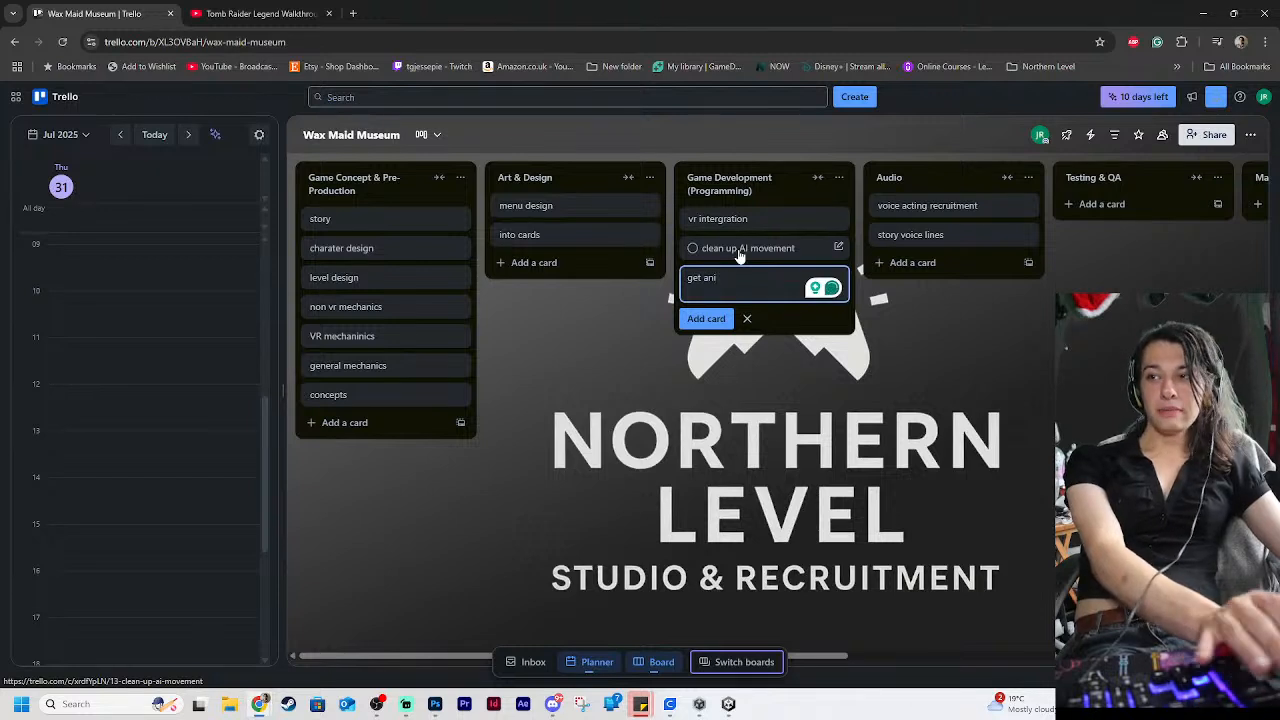
{"action": "type", "text": "nimation"}
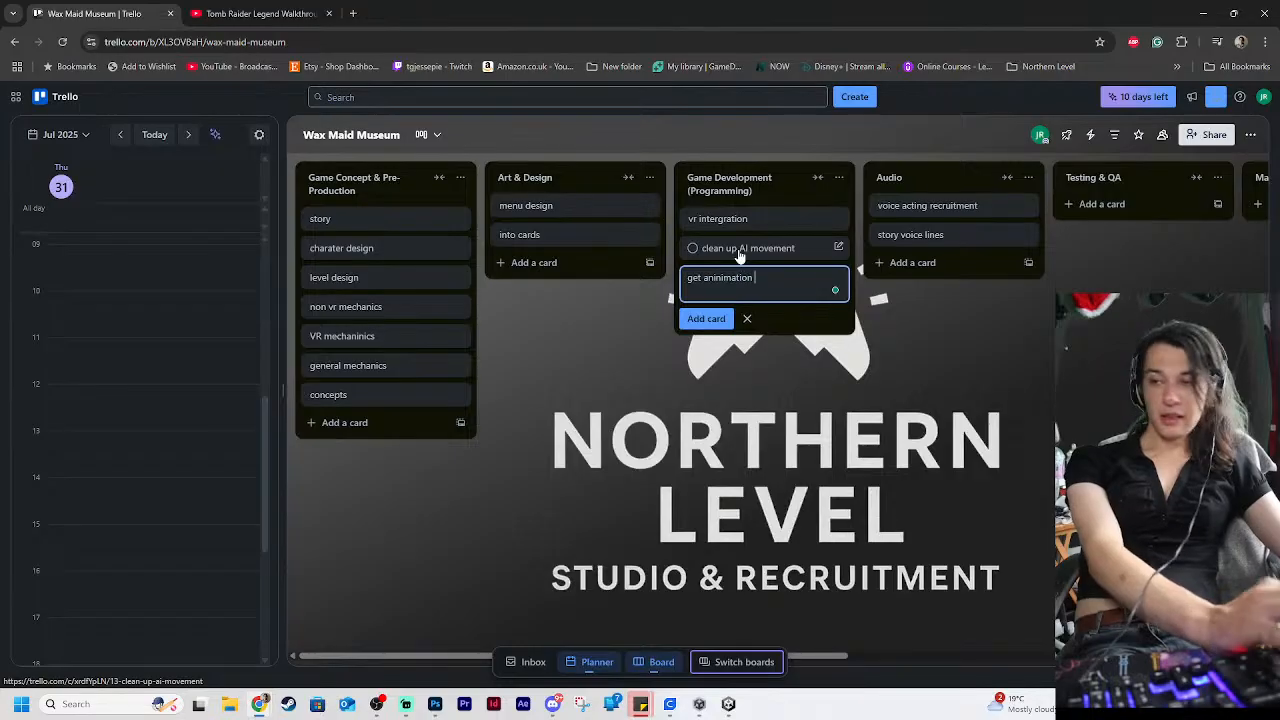
{"action": "key", "text": "Return"}
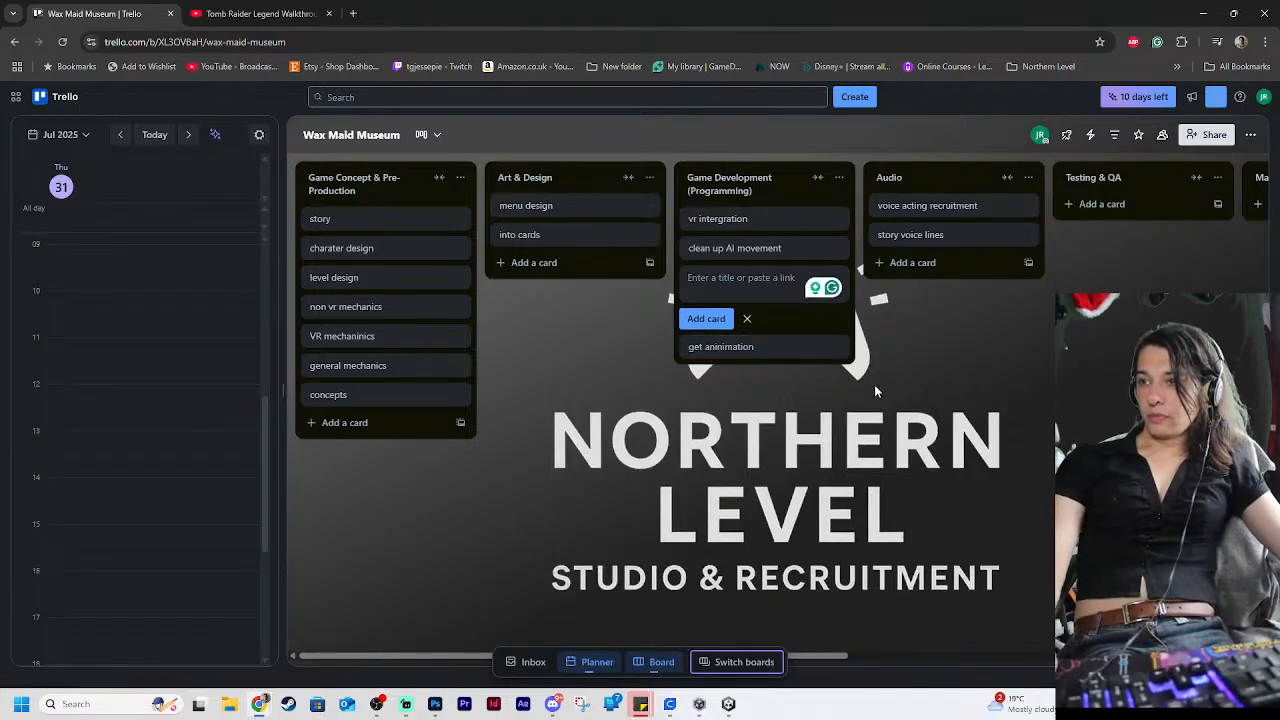
{"action": "key", "text": "Escape"}
Retitle the "get aninimation" card as "get animation coded in", correcting the misspelled word, and return to the board
{"action": "left_click", "coordinate": [771, 256]}
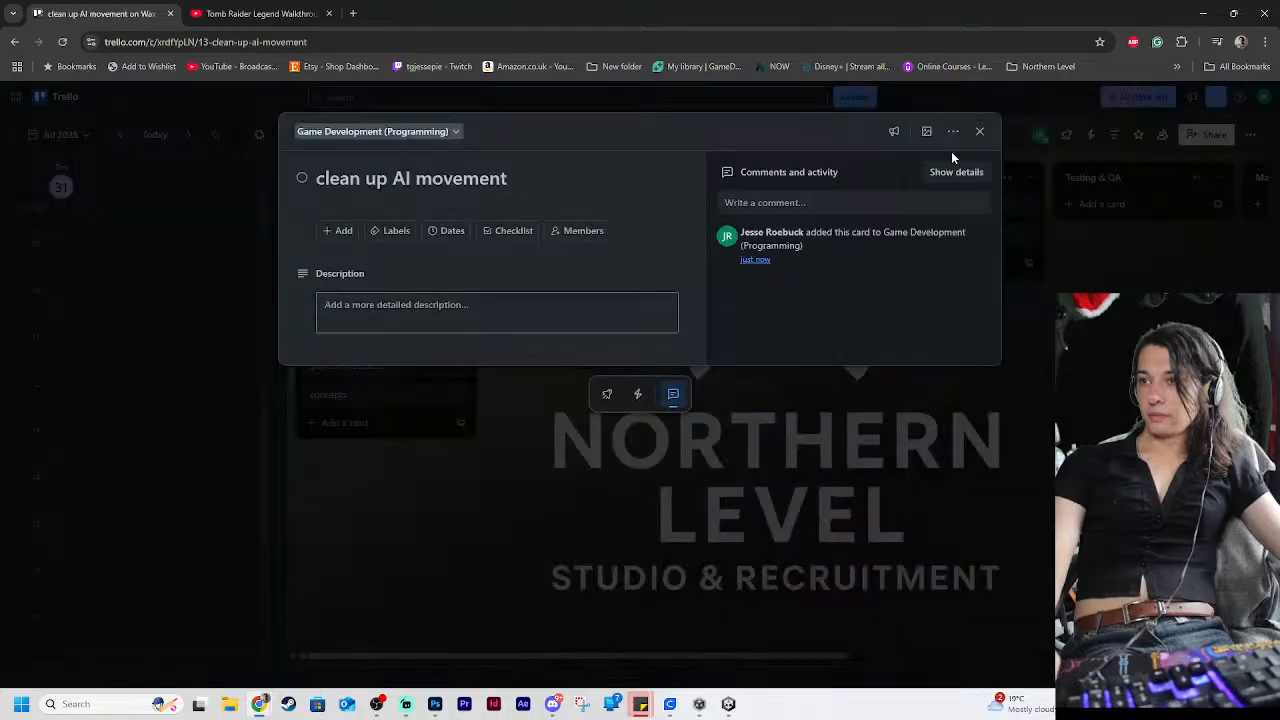
{"action": "left_click", "coordinate": [979, 130]}
{"action": "left_click", "coordinate": [760, 280]}
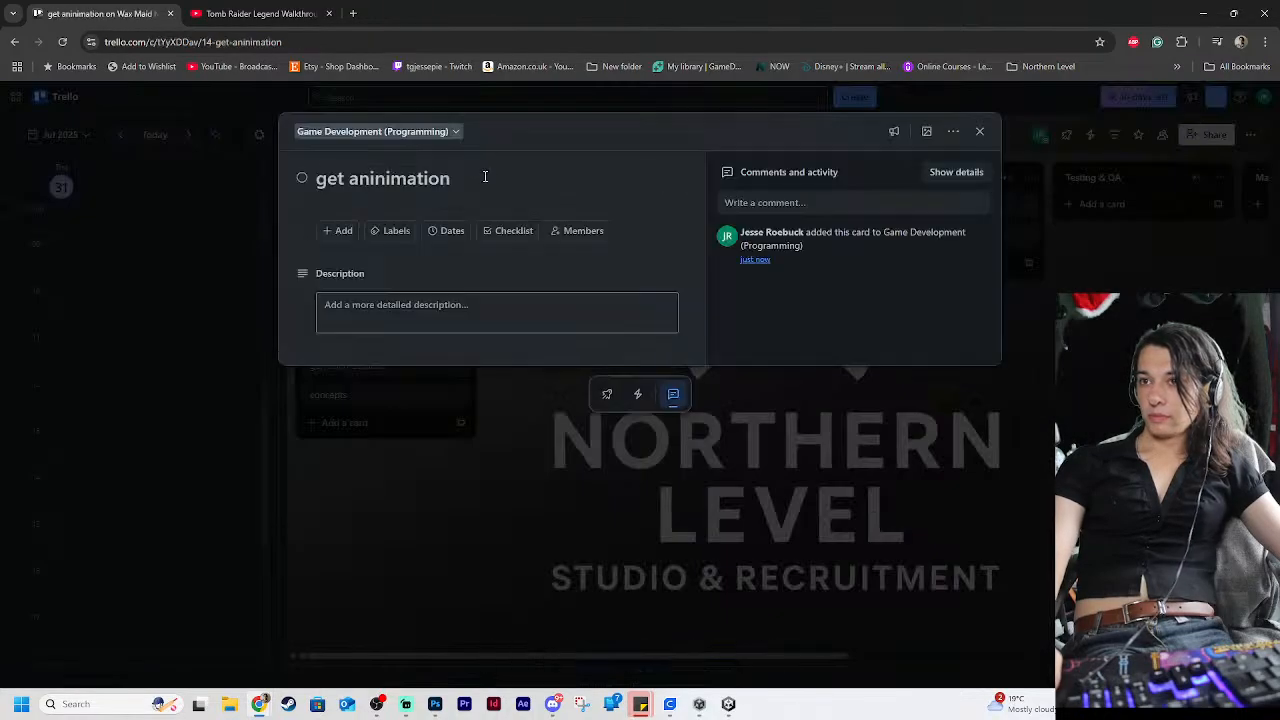
{"action": "left_click", "coordinate": [483, 178]}
{"action": "type", "text": "co"}
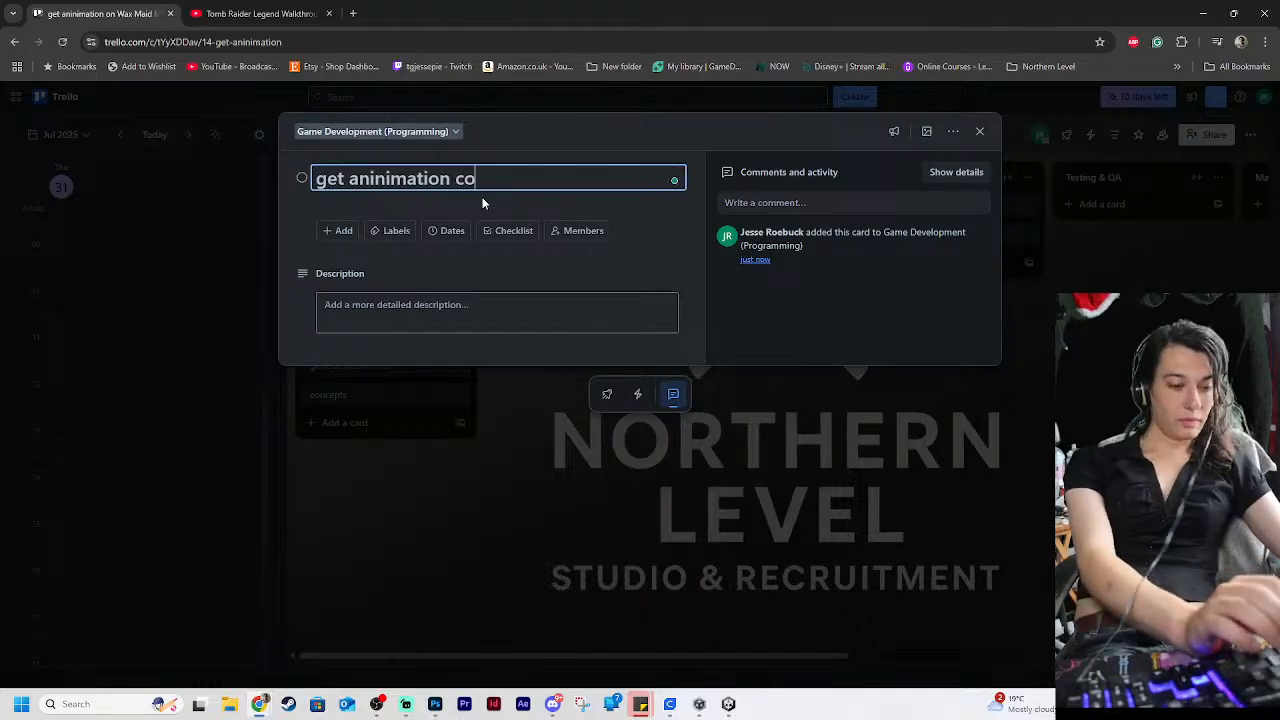
{"action": "type", "text": "ded in"}
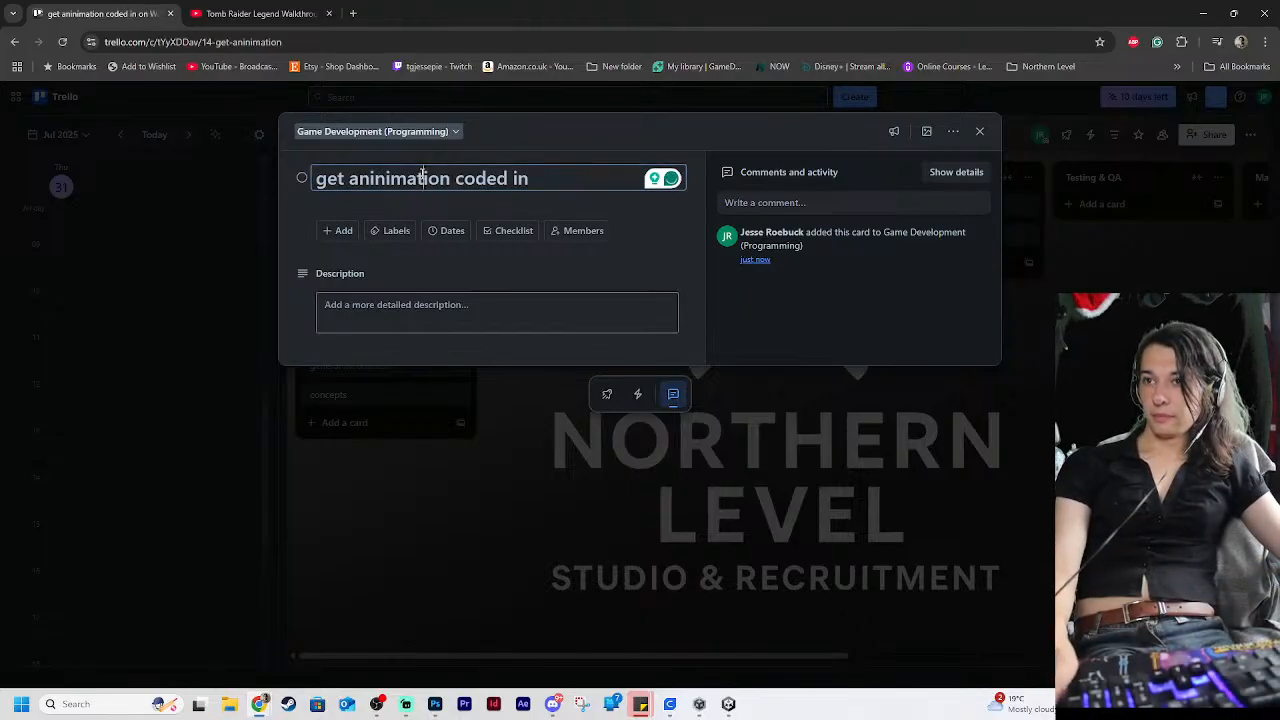
{"action": "mouse_move", "coordinate": [421, 178]}
{"action": "left_click", "coordinate": [421, 222]}
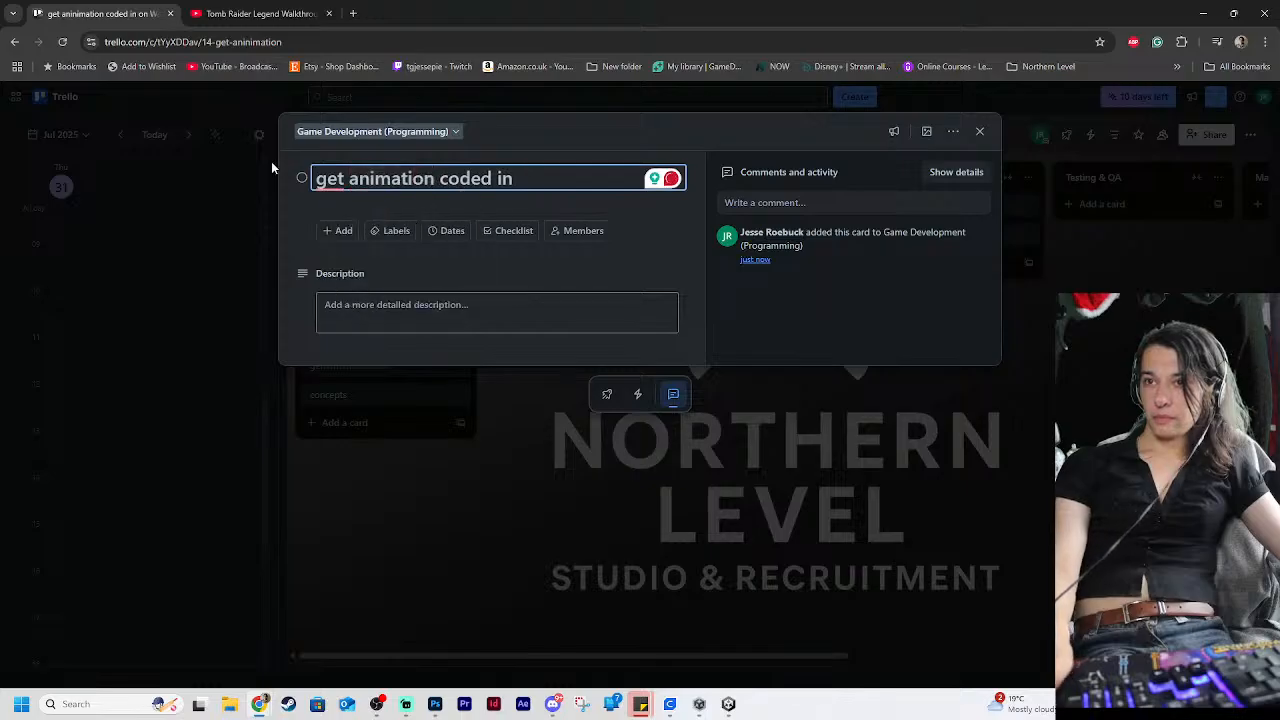
{"action": "mouse_move", "coordinate": [330, 182]}
{"action": "left_click", "coordinate": [340, 220]}
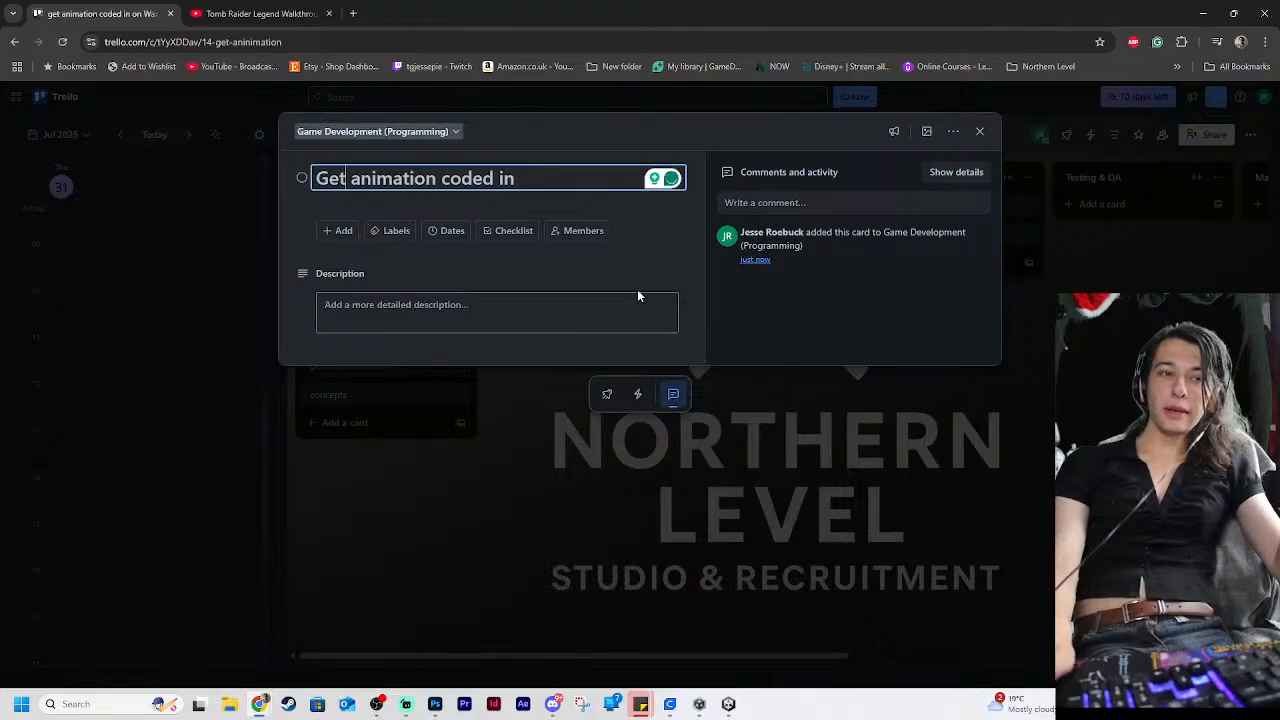
{"action": "left_click", "coordinate": [1127, 297]}
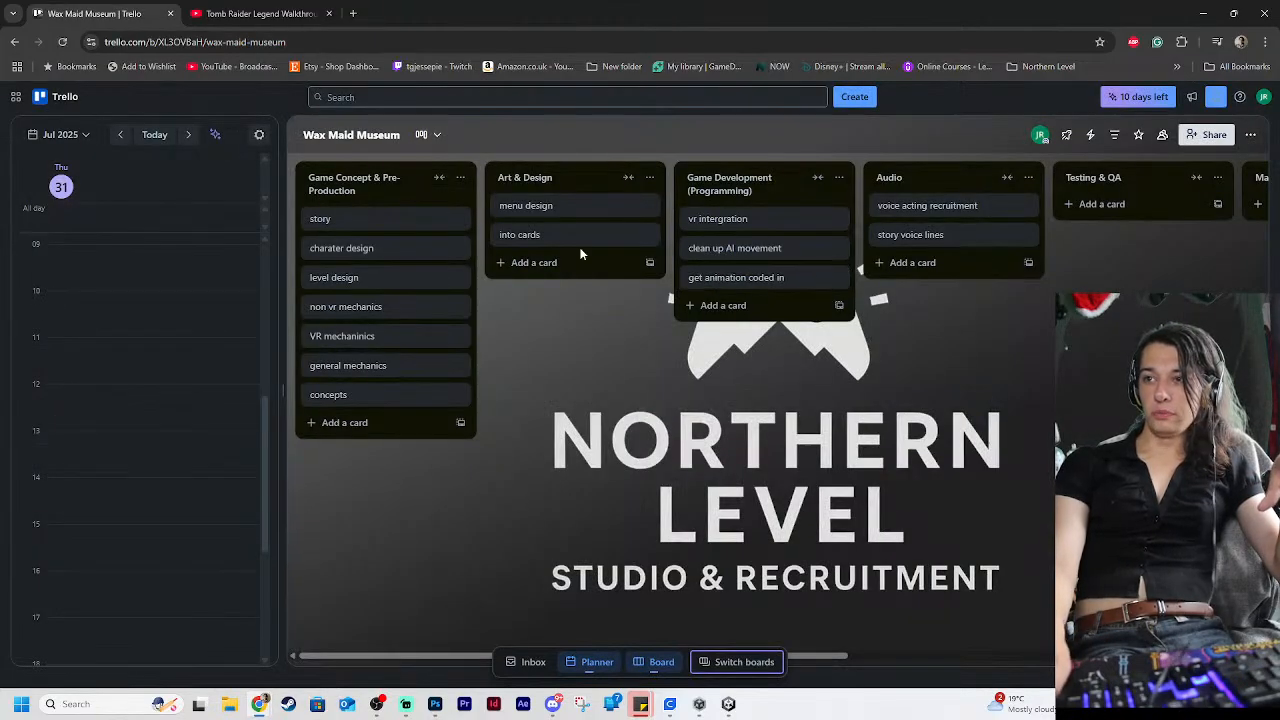
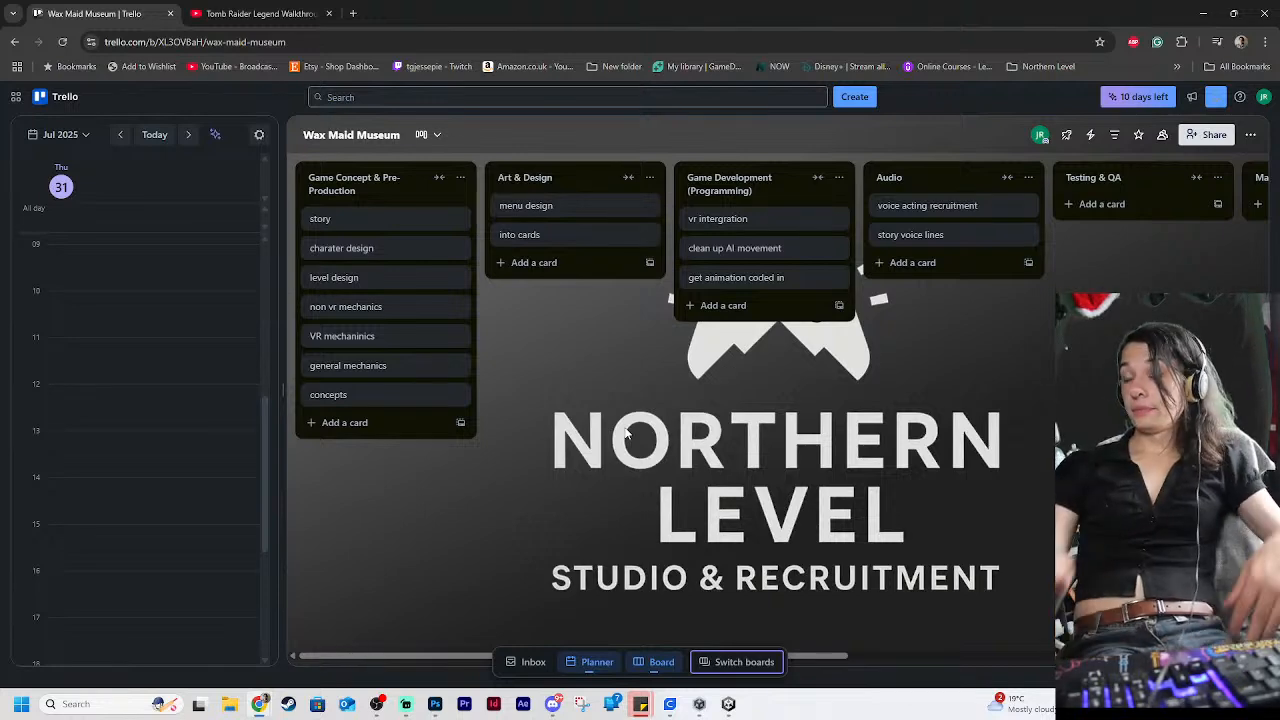
Add "audio time events to play" and "in game chat" cards to the Game Development (Programming) list
{"action": "left_click", "coordinate": [724, 305]}
{"action": "type", "text": "au"}
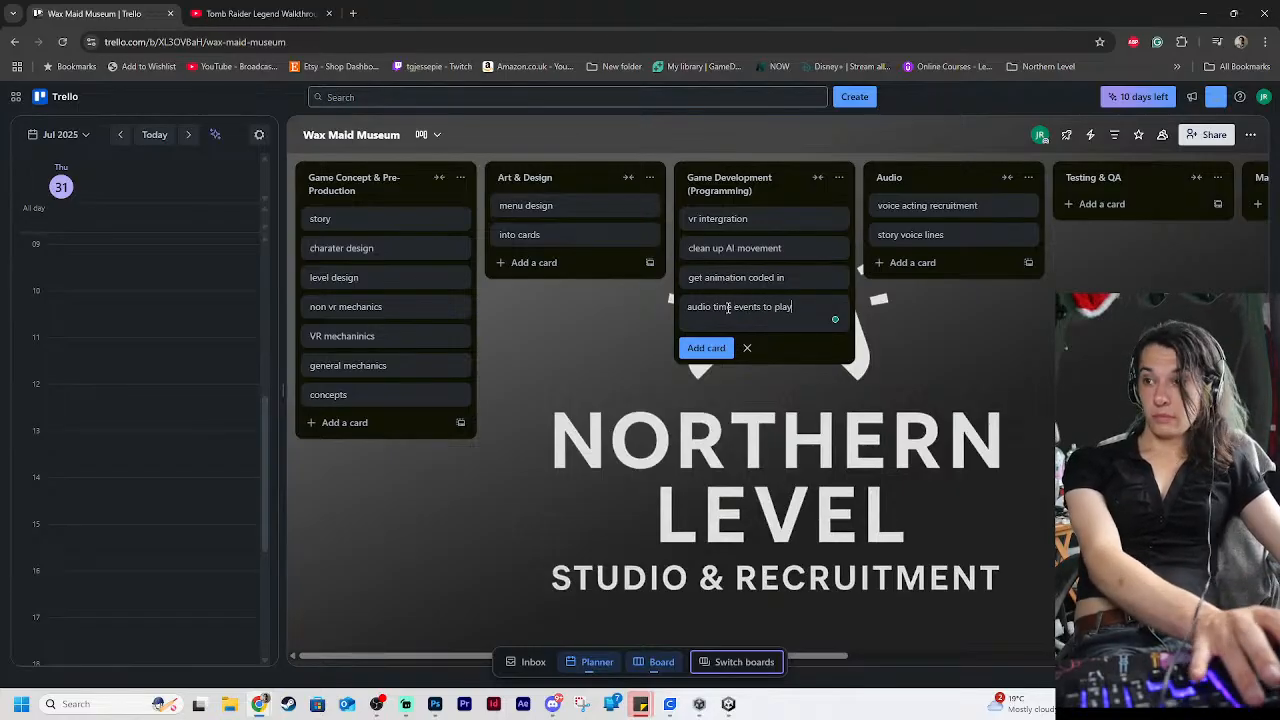
{"action": "type", "text": "dio time events to play"}
{"action": "key", "text": "Return"}
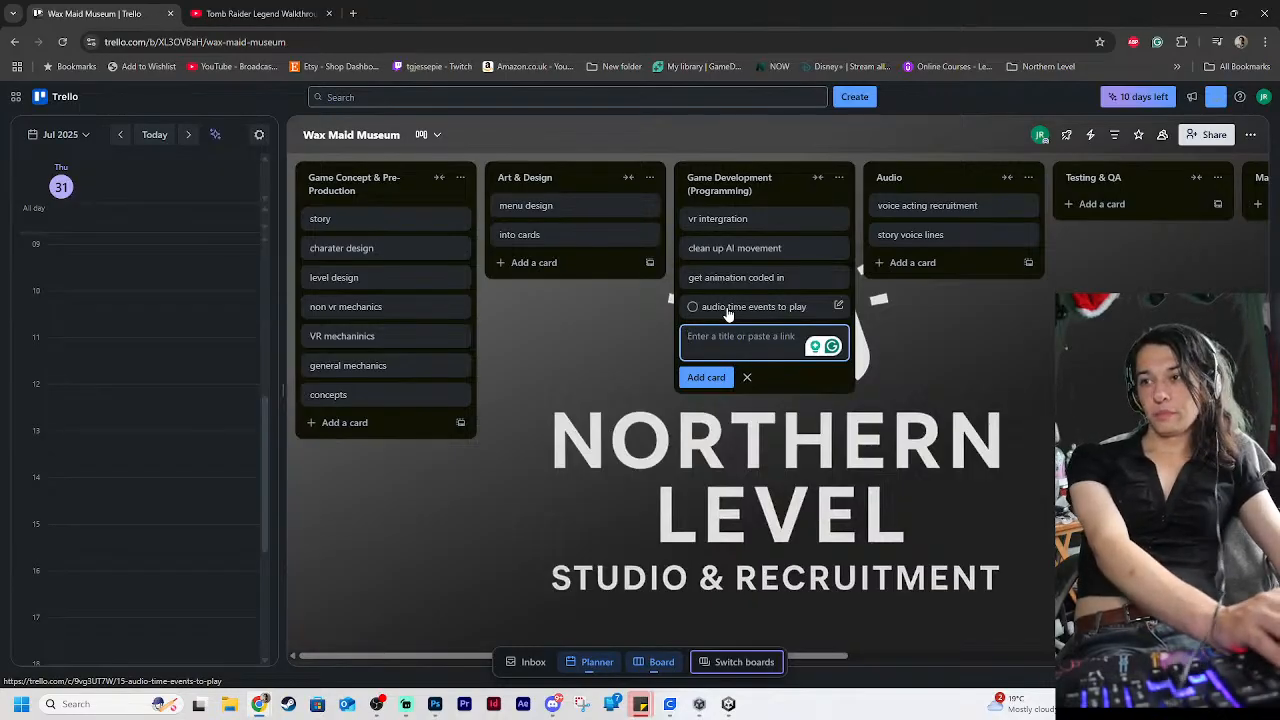
{"action": "type", "text": "in game chat"}
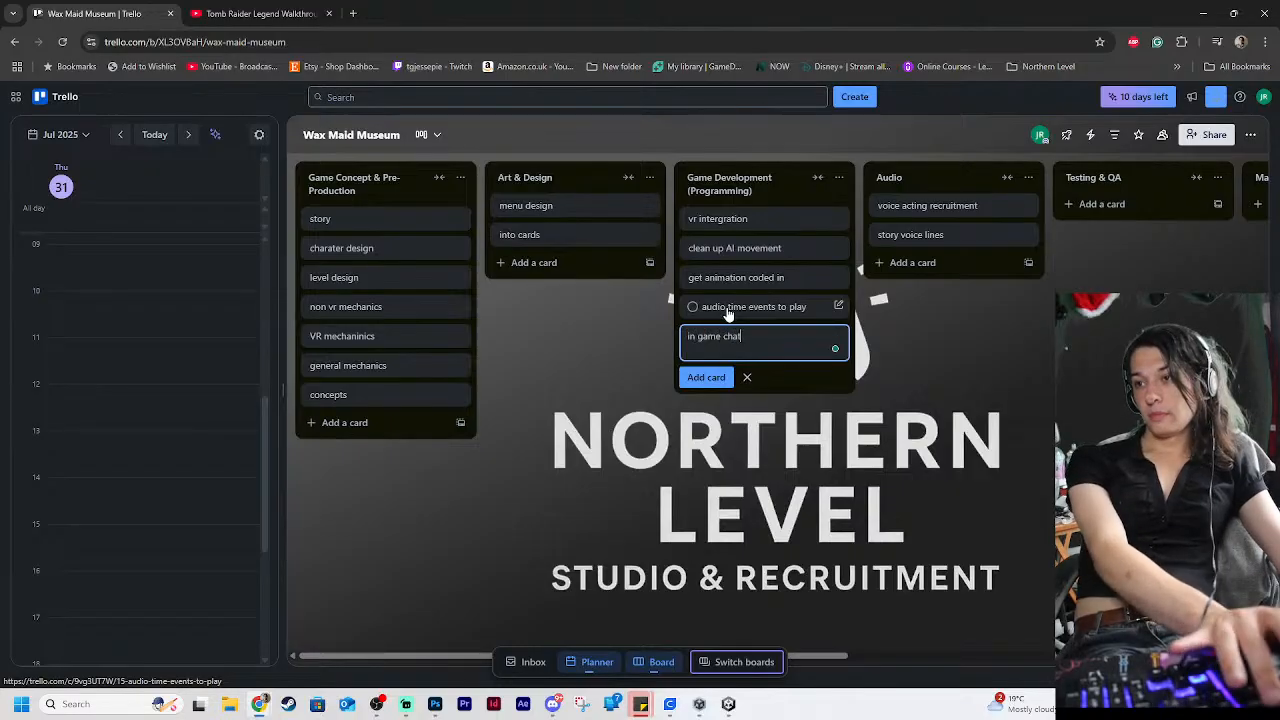
{"action": "key", "text": "Return"}
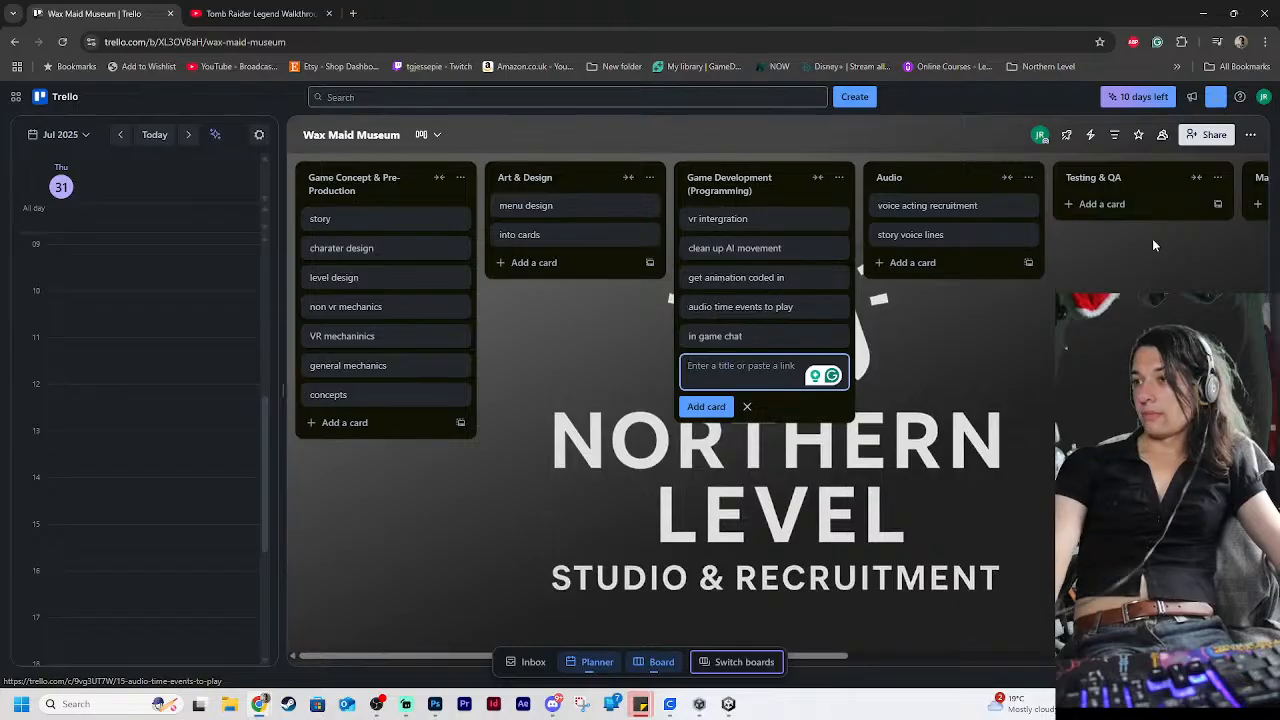
{"action": "left_click_drag", "start_coordinate": [828, 659], "coordinate": [1115, 659]}
{"action": "left_click", "coordinate": [1115, 655]}
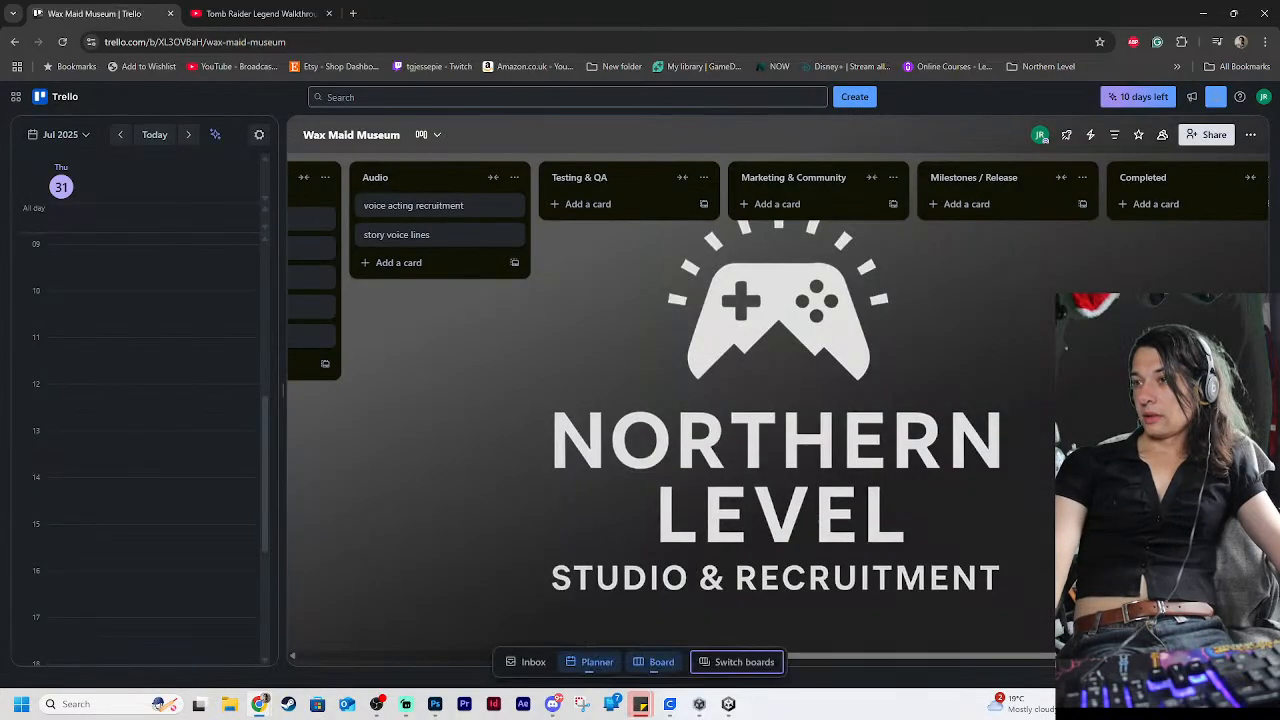
{"action": "left_click", "coordinate": [967, 204]}
{"action": "left_click", "coordinate": [990, 285]}
{"action": "left_click", "coordinate": [985, 204]}
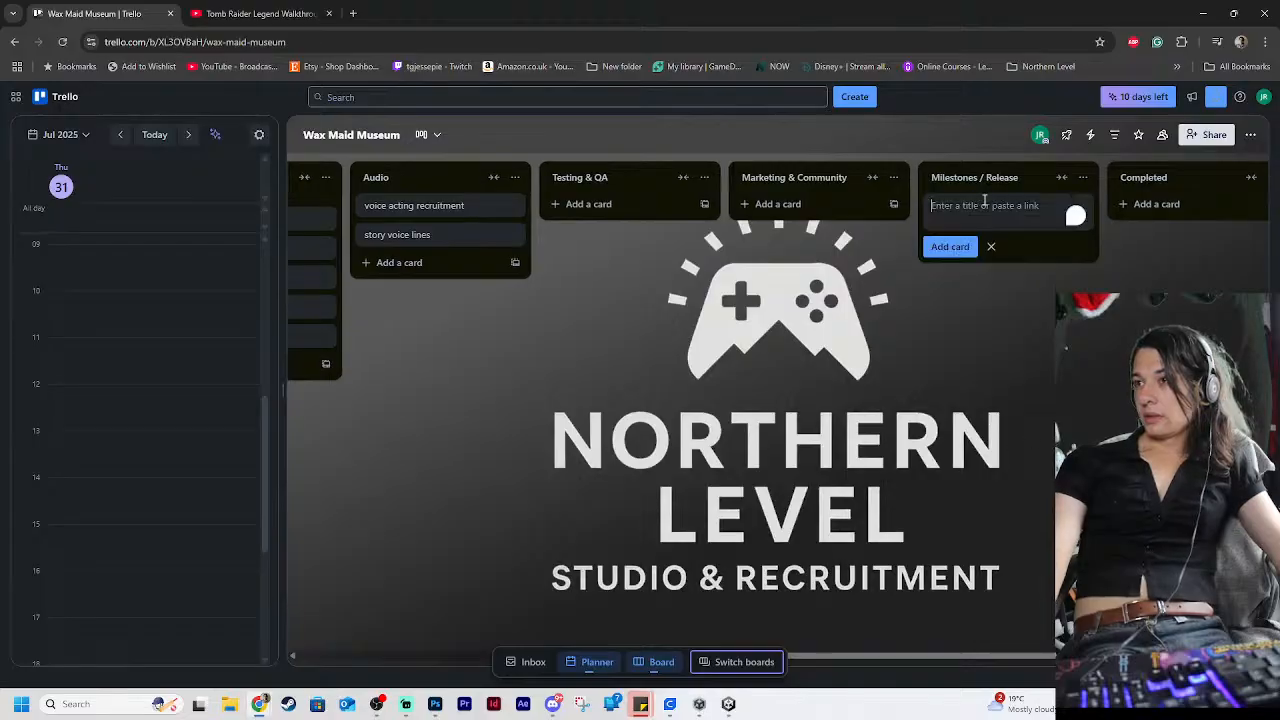
{"action": "type", "text": "mile stone"}
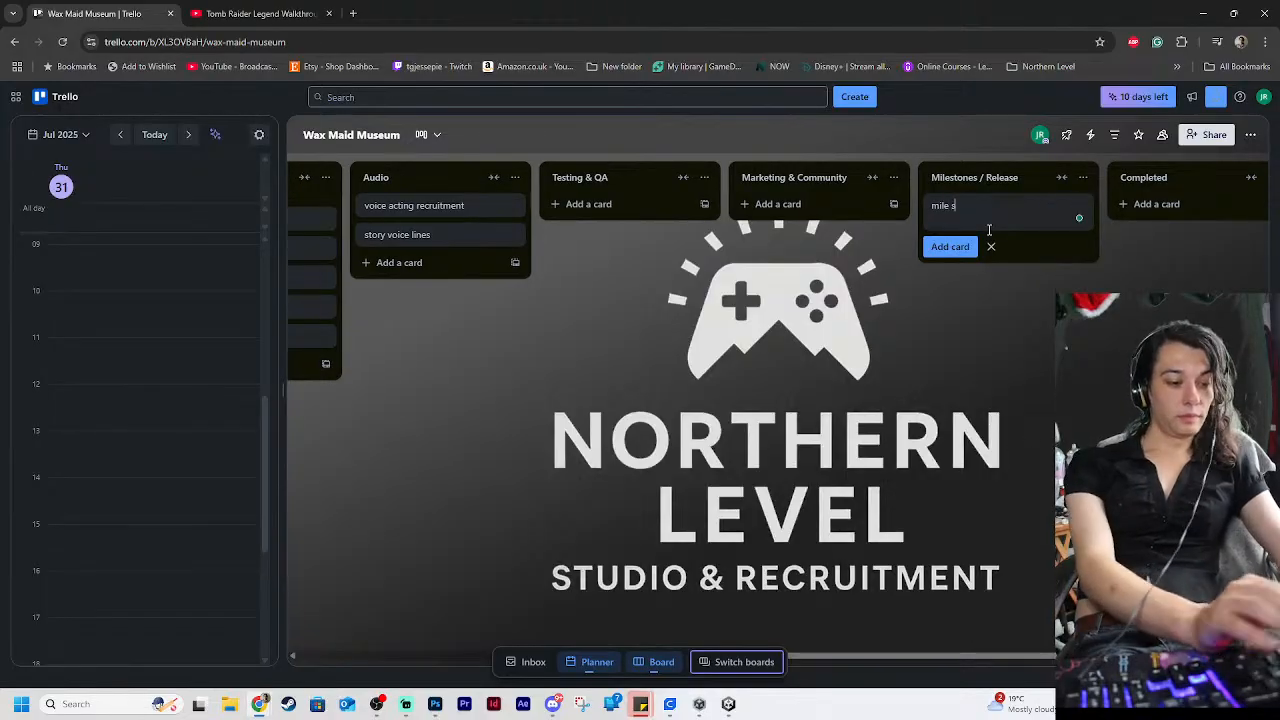
{"action": "key", "text": "BackSpace"}
{"action": "key", "text": "BackSpace"}
{"action": "key", "text": "BackSpace"}
{"action": "key", "text": "BackSpace"}
{"action": "key", "text": "BackSpace"}
{"action": "key", "text": "BackSpace"}
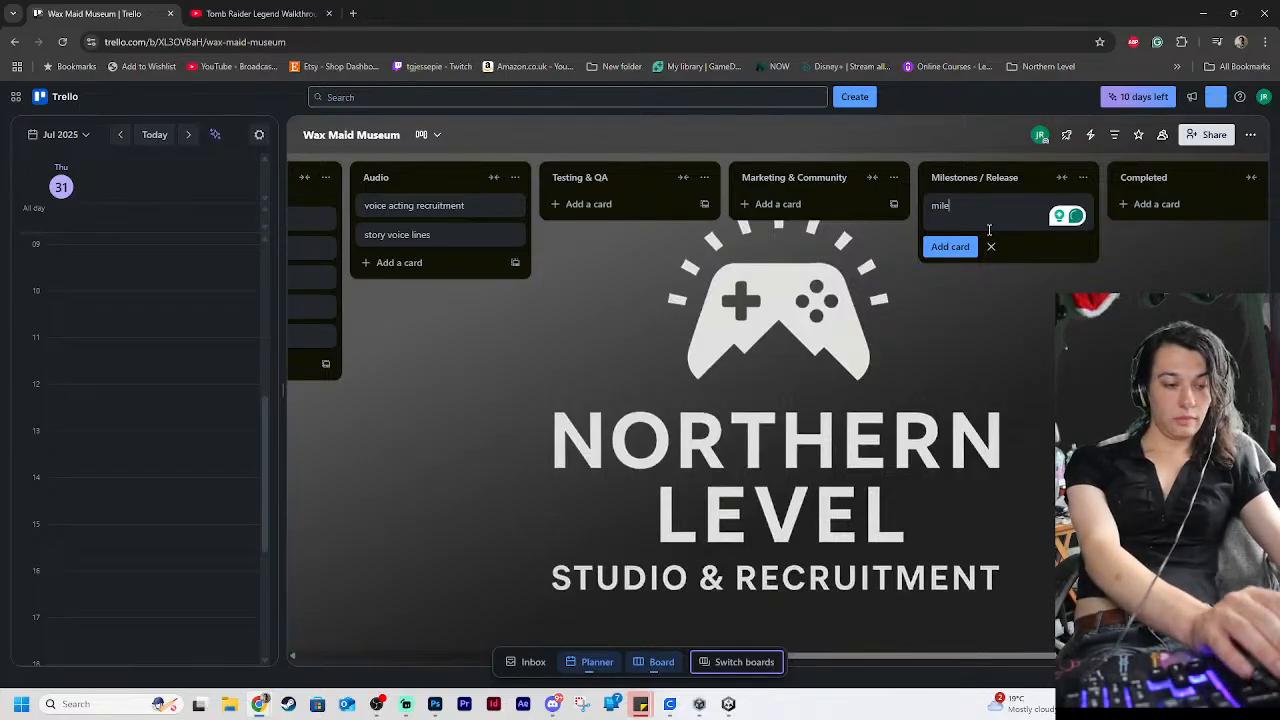
{"action": "key", "text": "BackSpace"}
{"action": "key", "text": "BackSpace"}
{"action": "key", "text": "BackSpace"}
{"action": "key", "text": "BackSpace"}
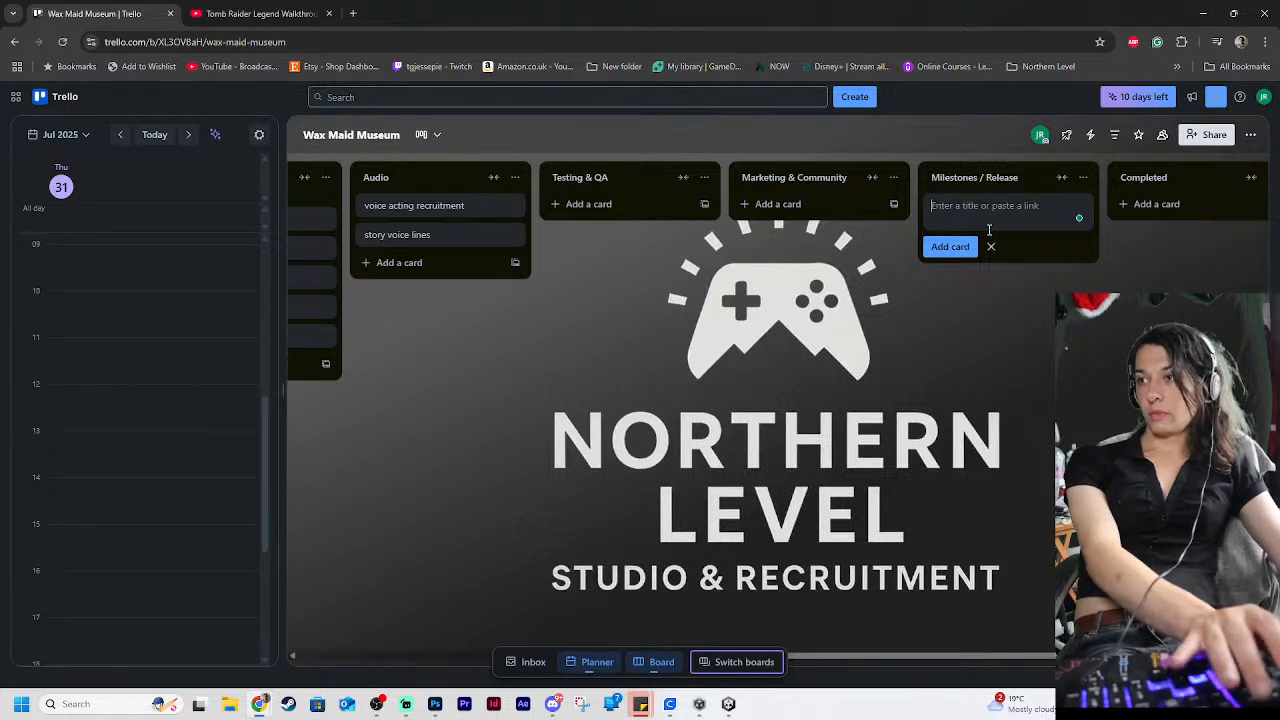
{"action": "left_click", "coordinate": [991, 246]}
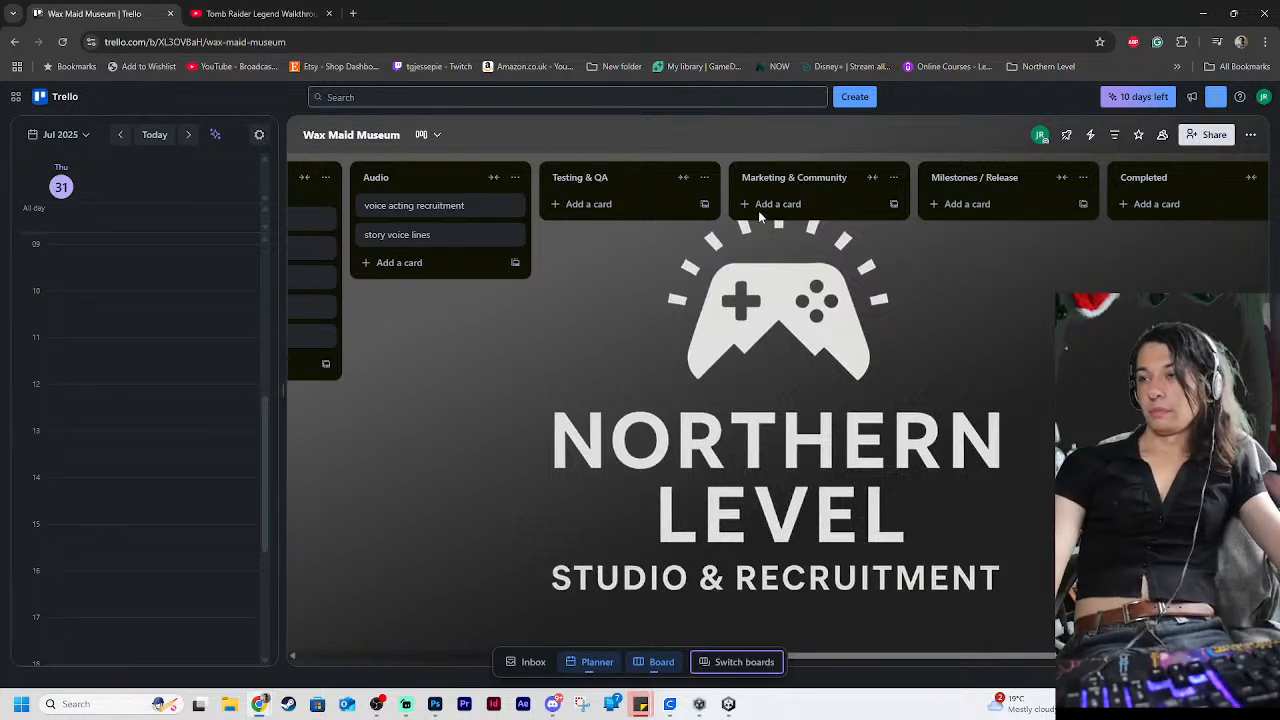
Add a "Fake chat creation stream" card to the Marketing & Community list
{"action": "left_click", "coordinate": [778, 204]}
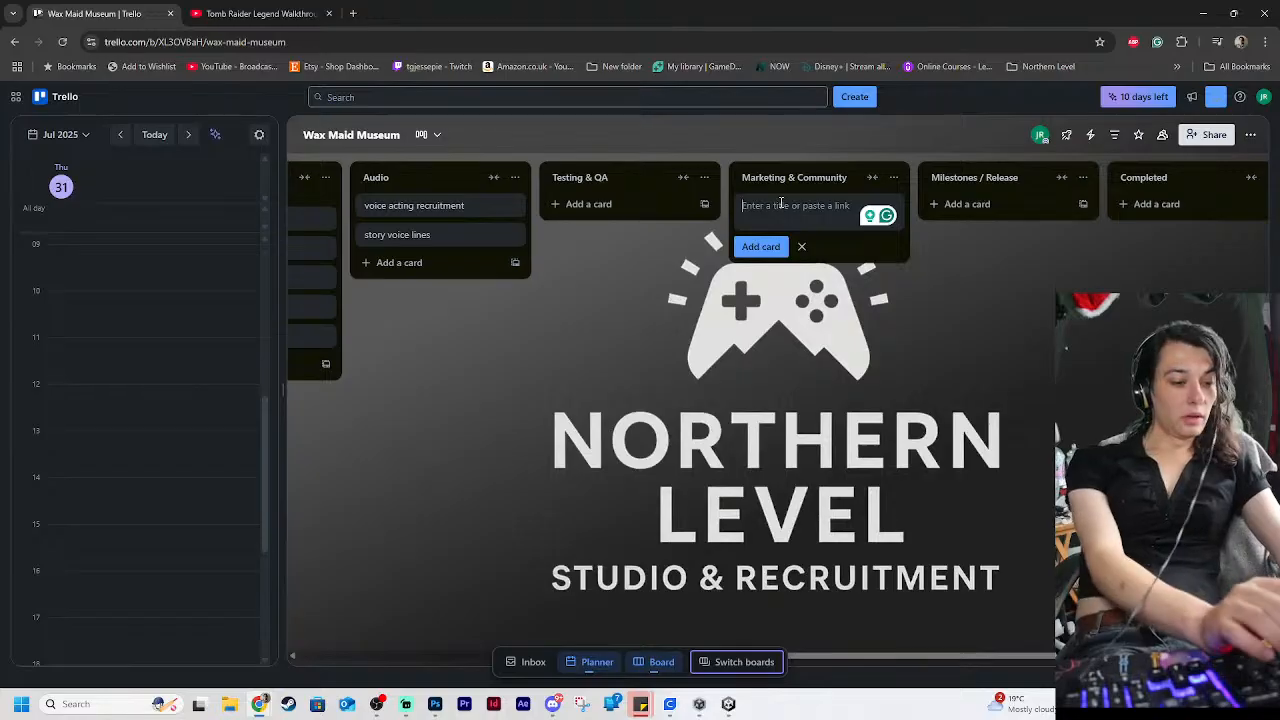
{"action": "type", "text": "s"}
{"action": "key", "text": "BackSpace"}
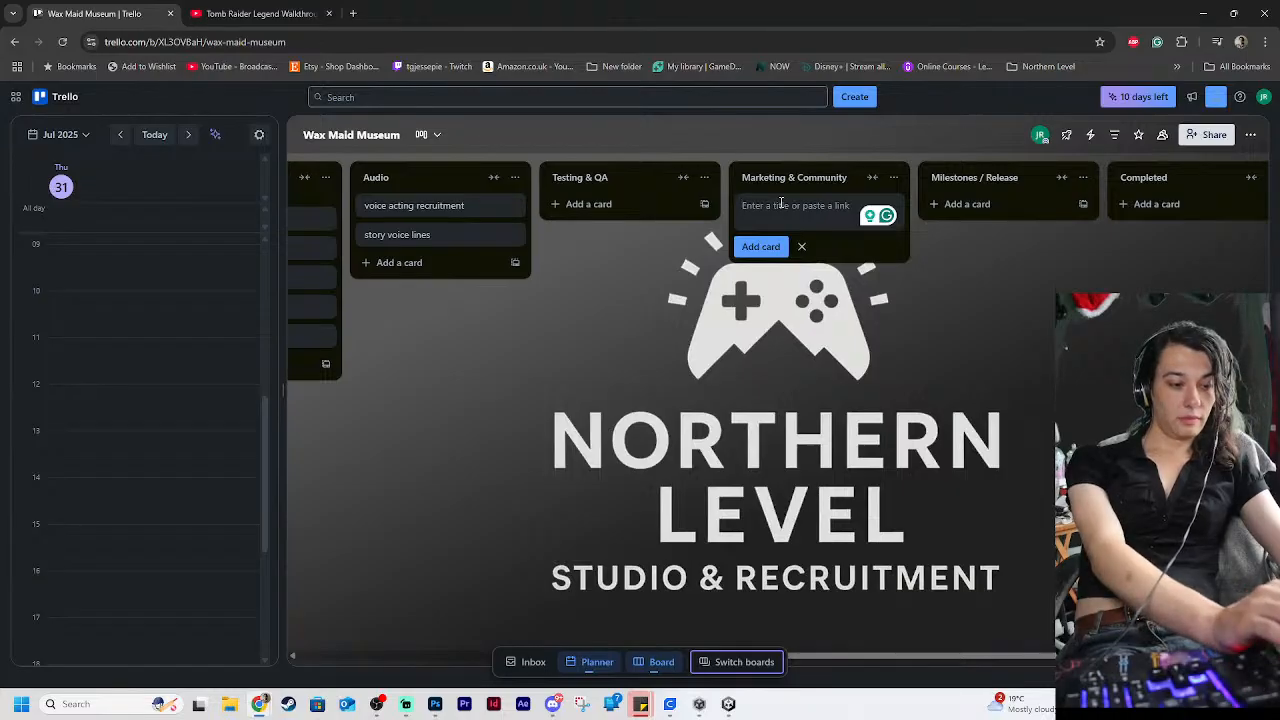
{"action": "type", "text": "s"}
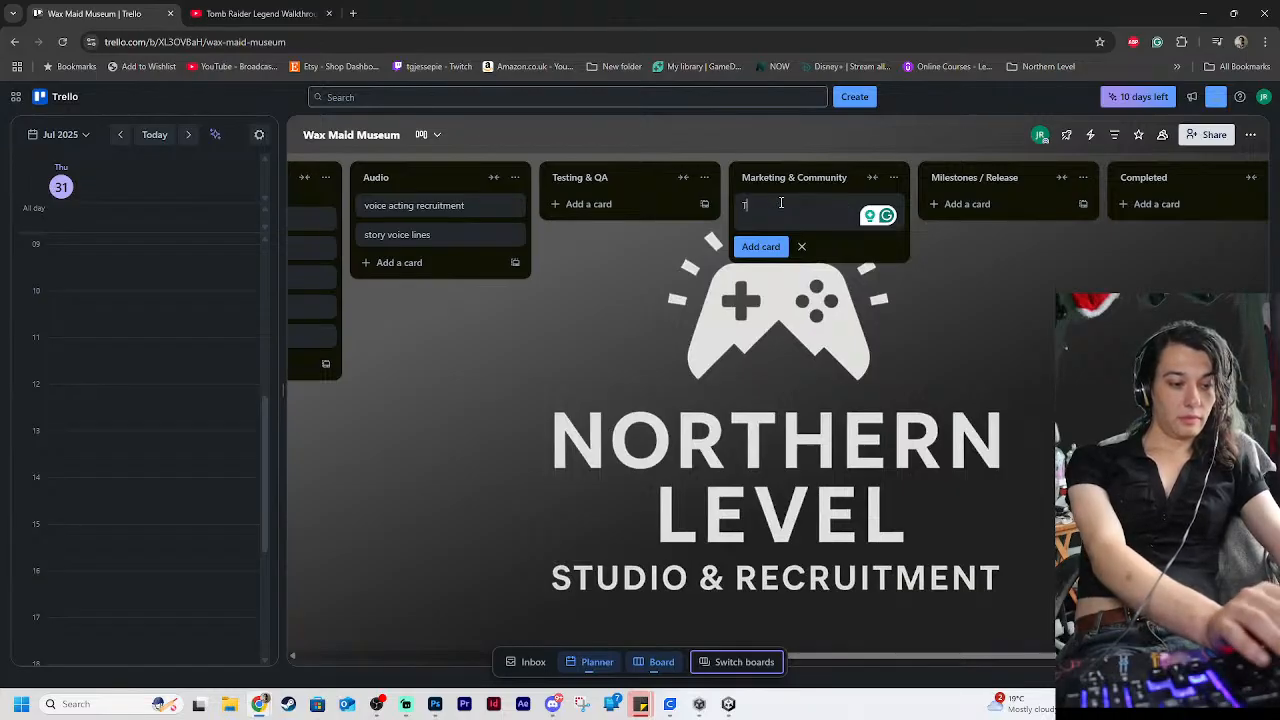
{"action": "key", "text": "BackSpace"}
{"action": "type", "text": "Fal"}
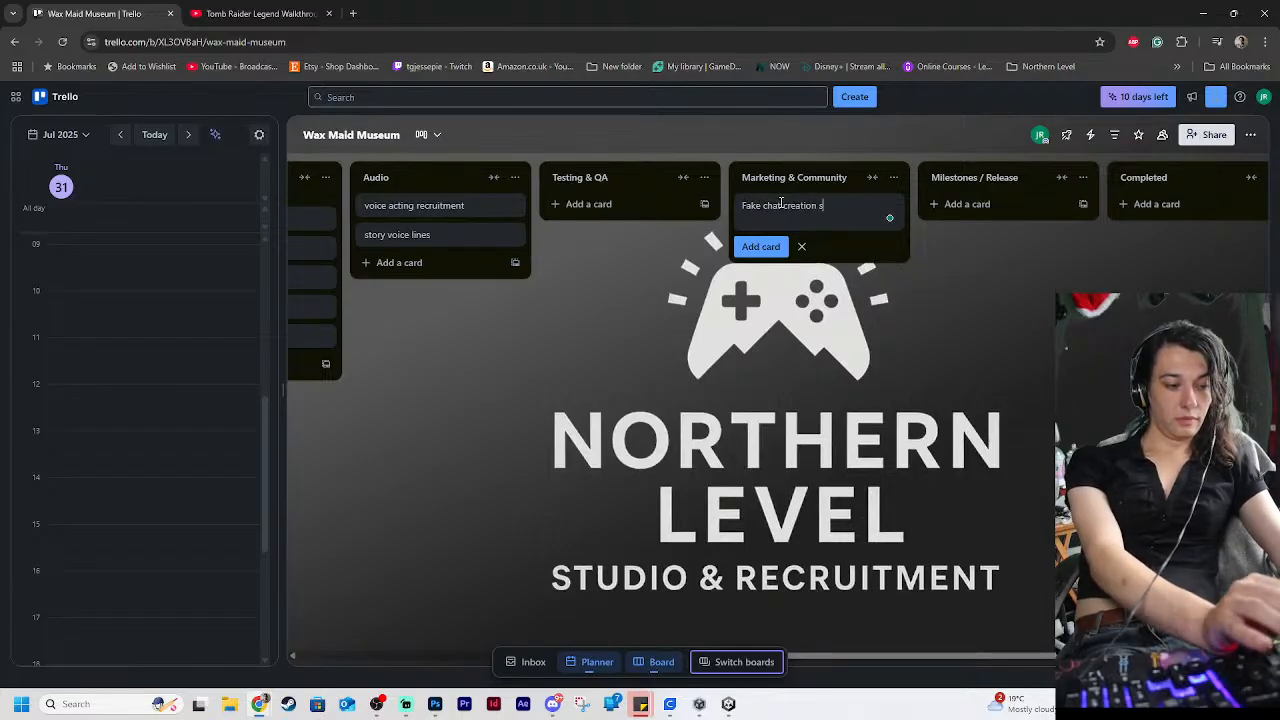
{"action": "type", "text": "e chat creation stream"}
{"action": "key", "text": "Return"}
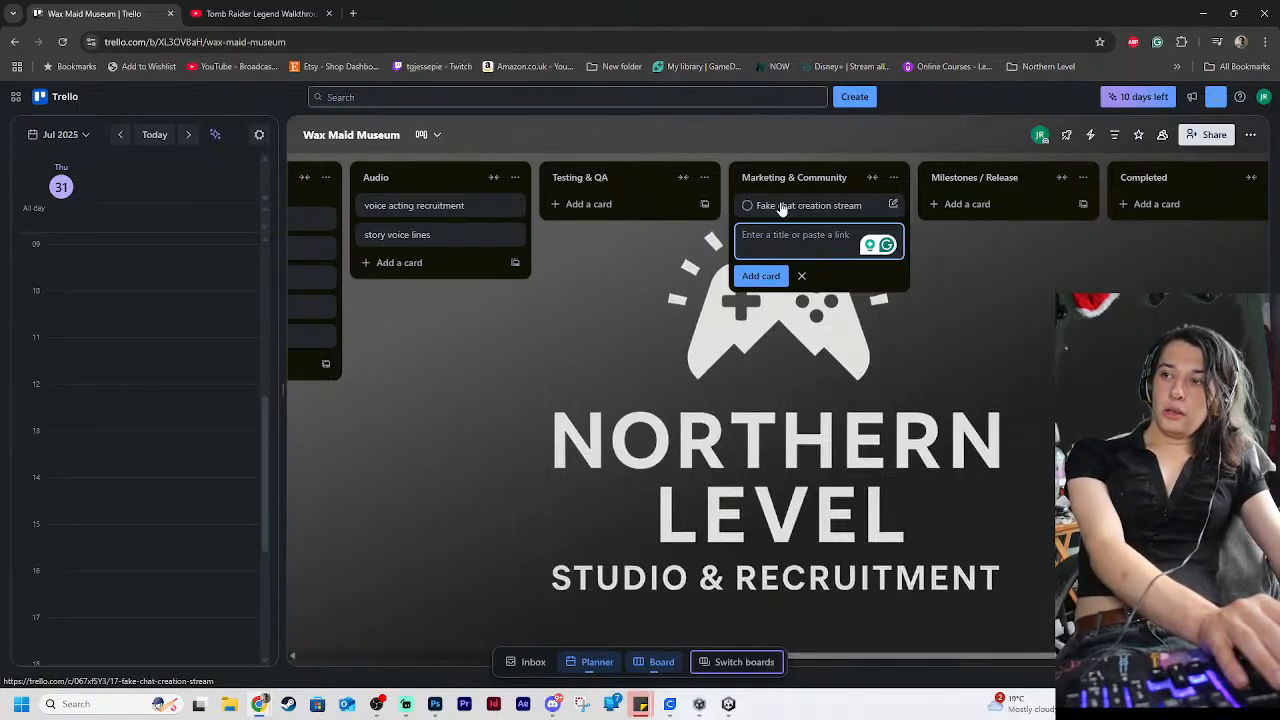
{"action": "left_click", "coordinate": [781, 207]}
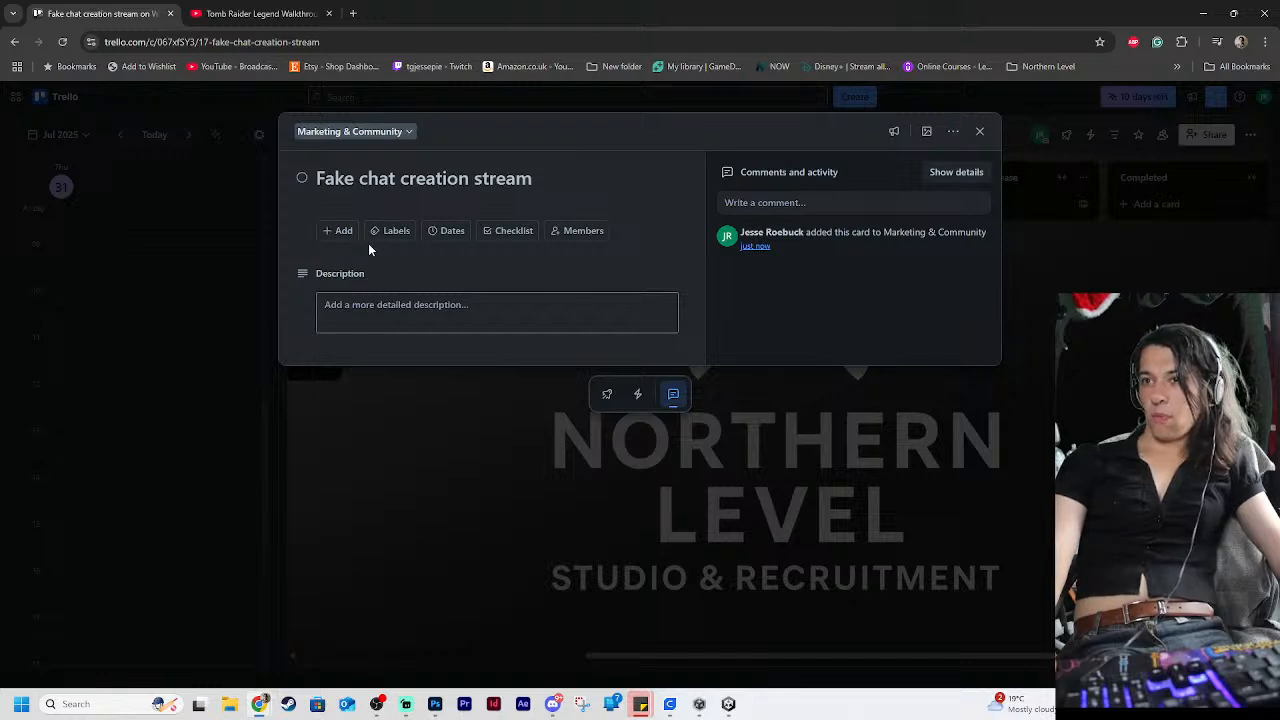
{"action": "left_click", "coordinate": [331, 238]}
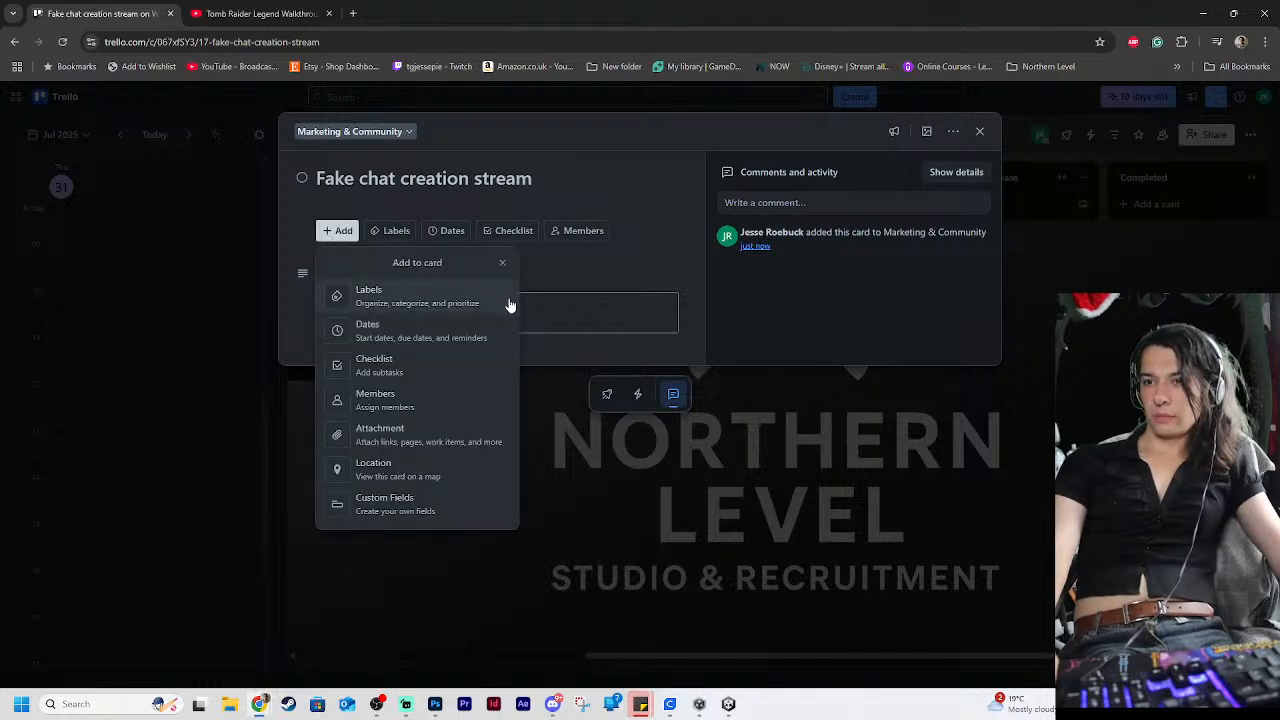
{"action": "left_click", "coordinate": [619, 292]}
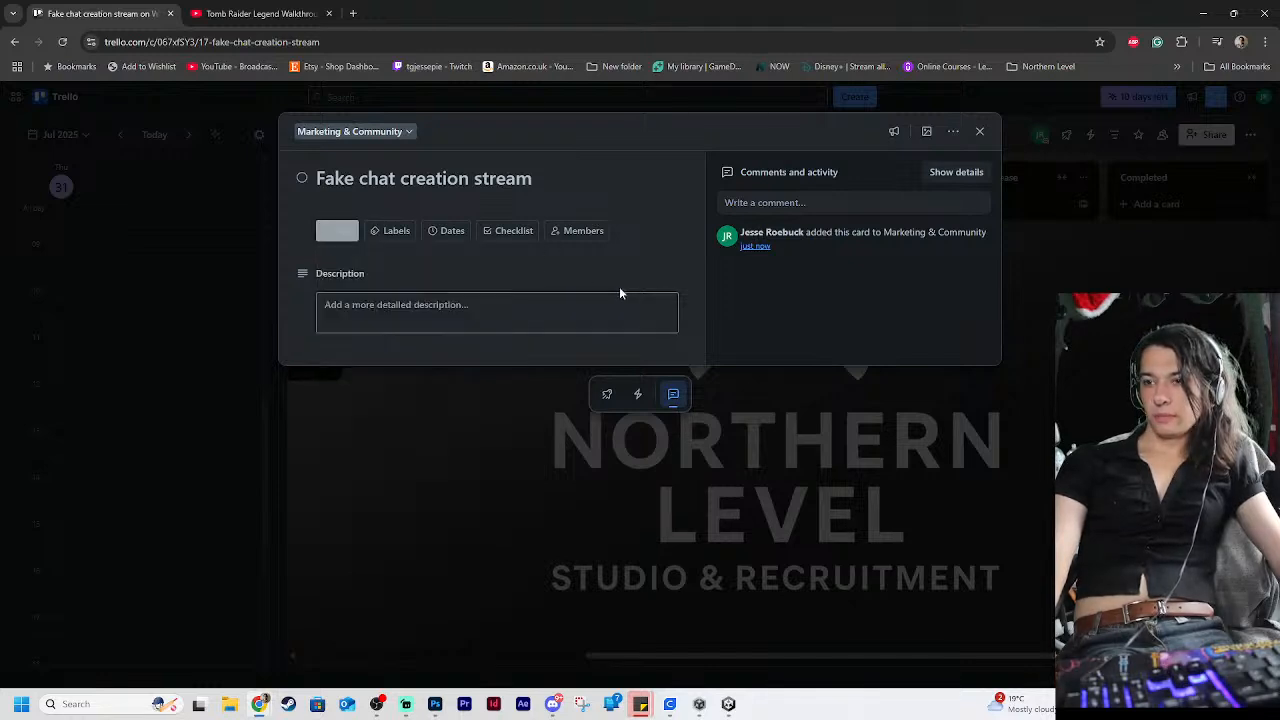
{"action": "left_click", "coordinate": [639, 395]}
{"action": "left_click", "coordinate": [606, 396]}
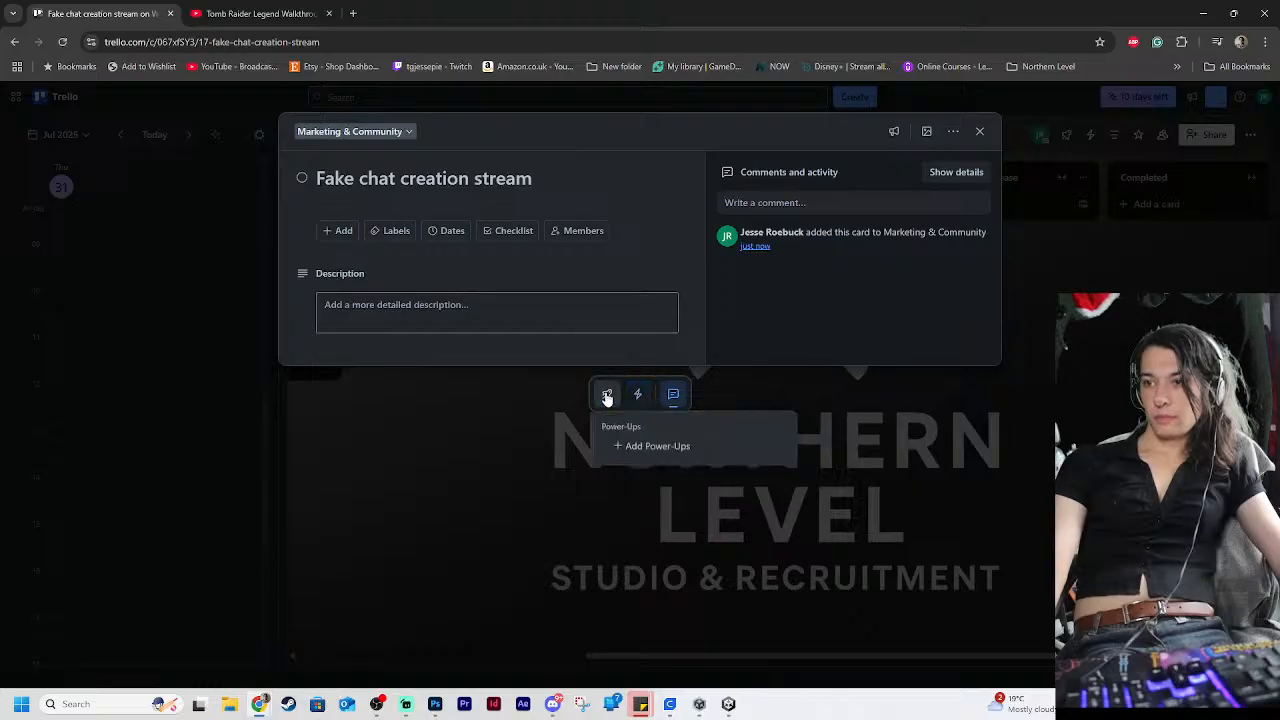
{"action": "left_click", "coordinate": [979, 131]}
Give the "Fake chat creation stream" card a yellow cover and return to the board
{"action": "right_click", "coordinate": [836, 209]}
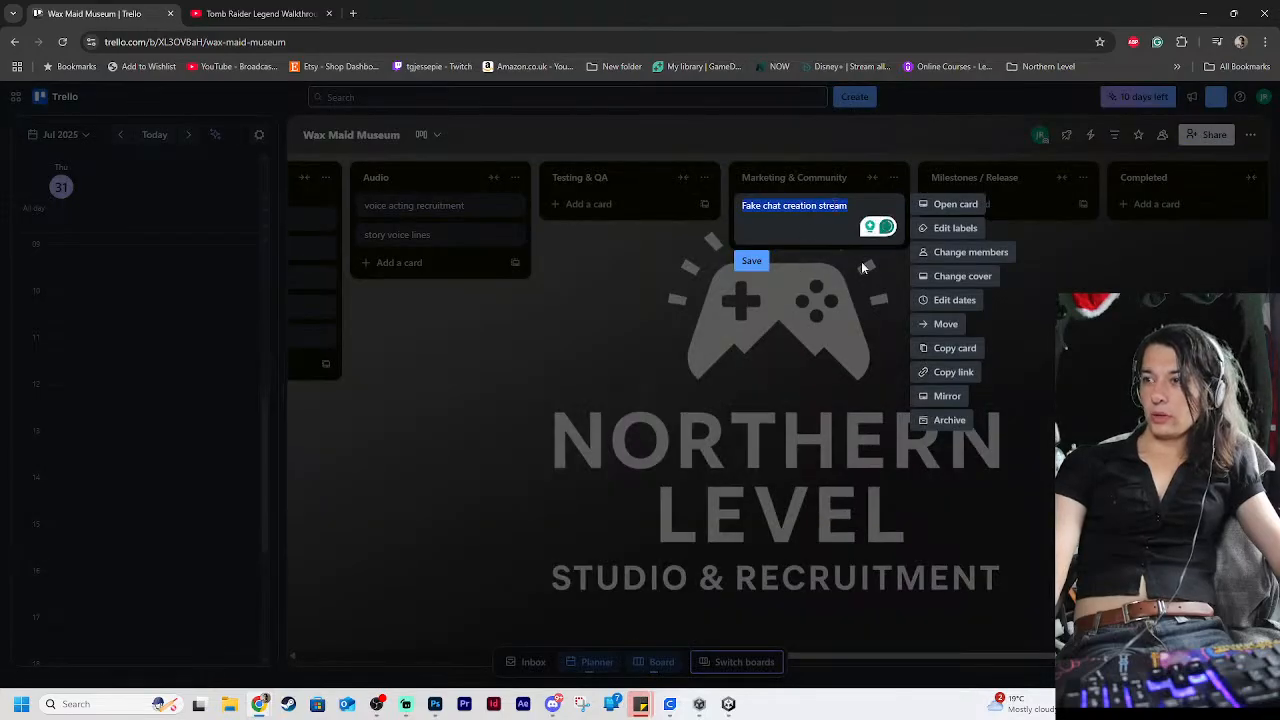
{"action": "left_click", "coordinate": [977, 282]}
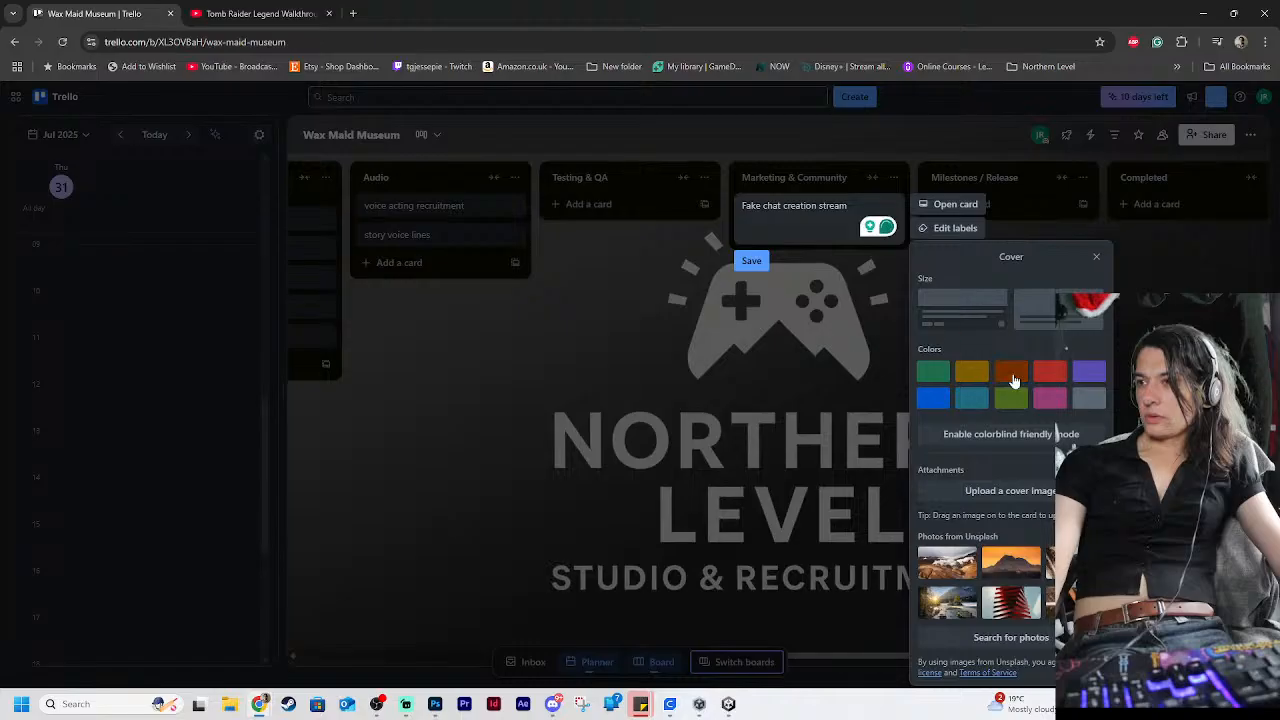
{"action": "left_click", "coordinate": [971, 372]}
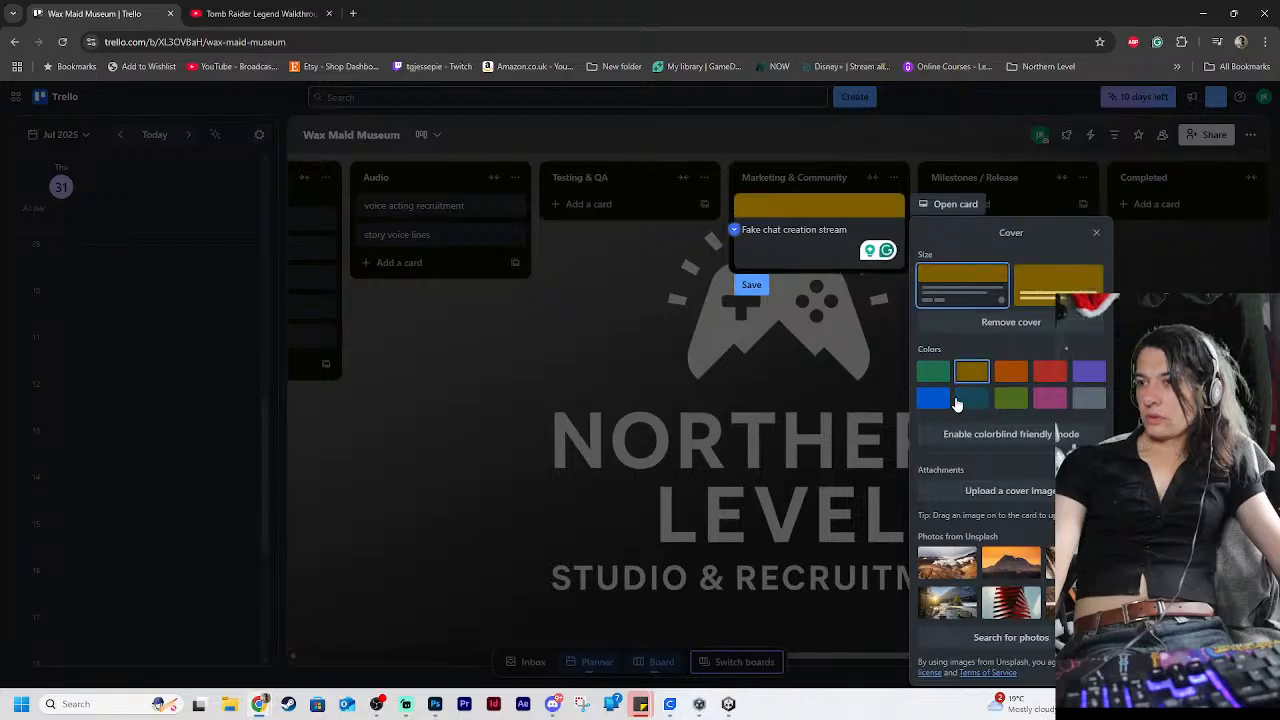
{"action": "left_click", "coordinate": [780, 378]}
{"action": "left_click", "coordinate": [780, 378]}
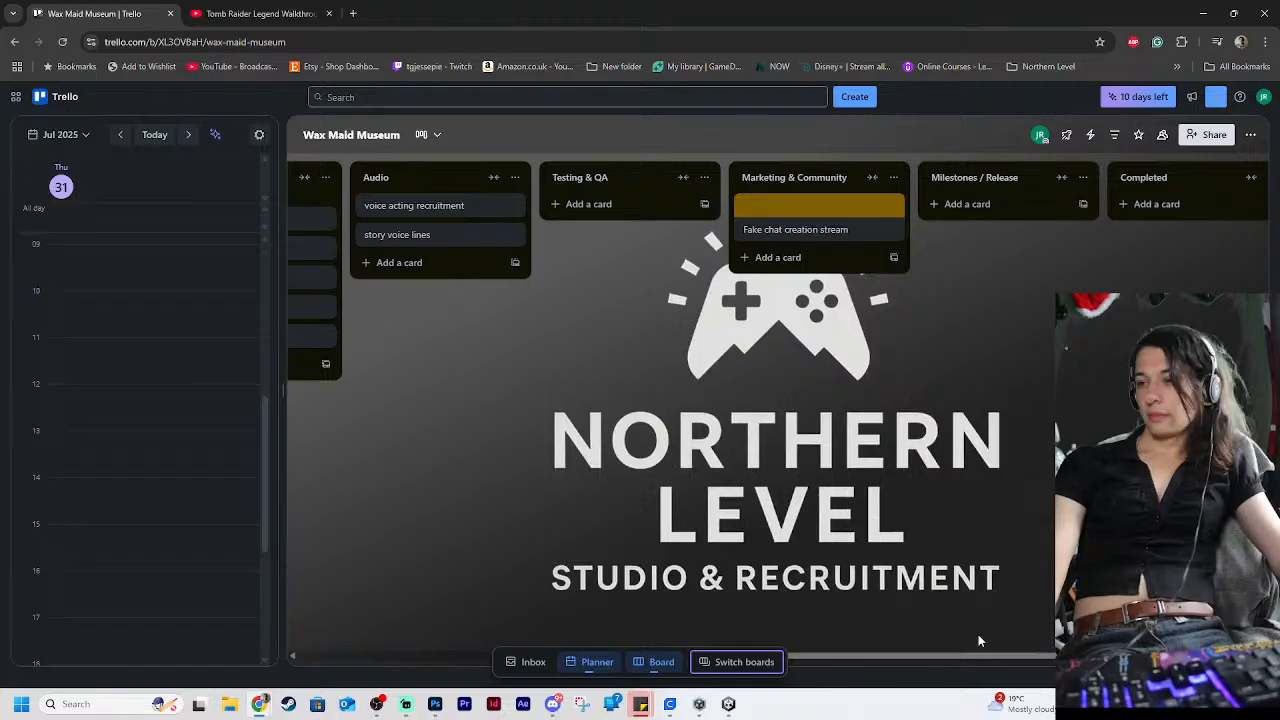
{"action": "left_click_drag", "start_coordinate": [994, 657], "coordinate": [697, 592]}
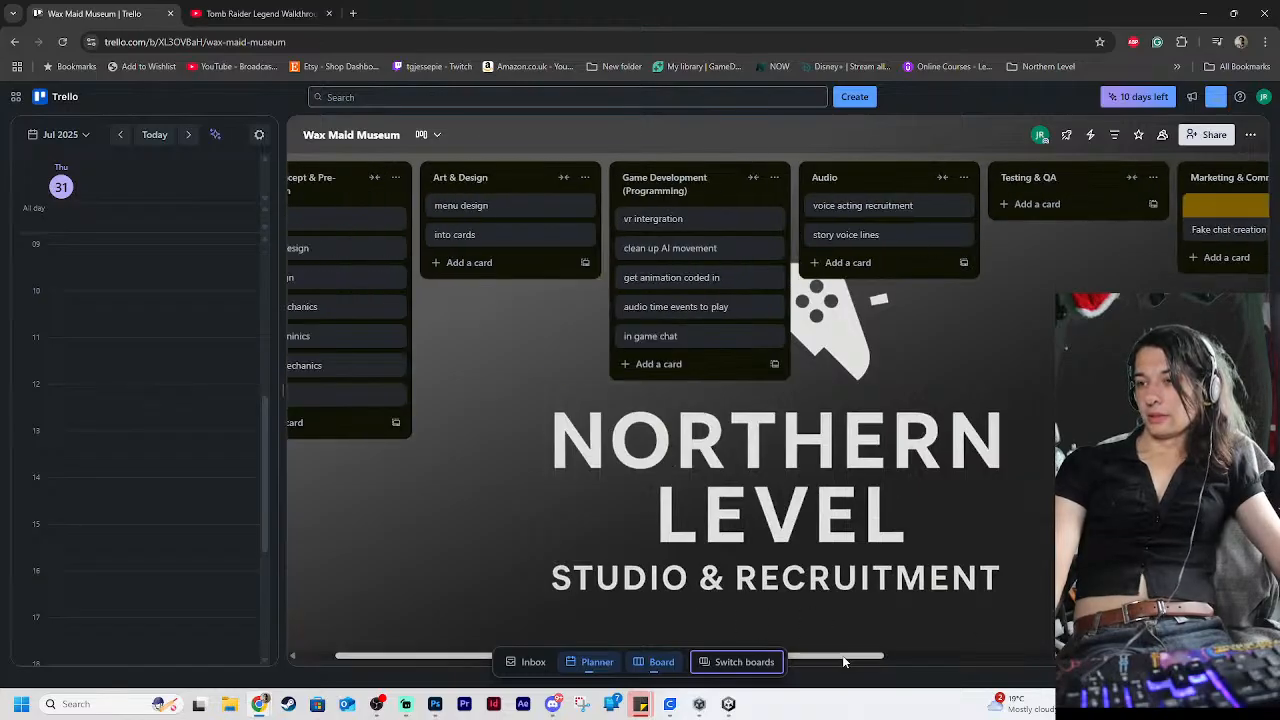
{"action": "left_click_drag", "start_coordinate": [842, 656], "coordinate": [1110, 600]}
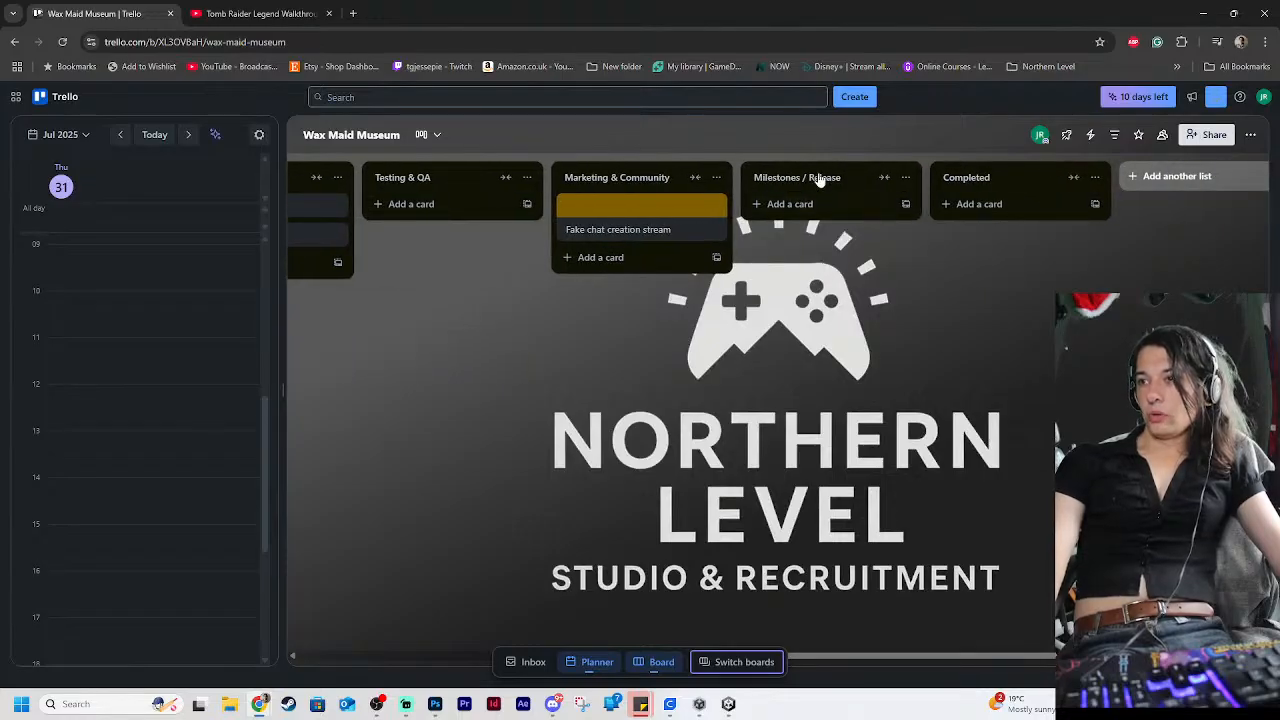
{"action": "left_click", "coordinate": [893, 185]}
{"action": "left_click", "coordinate": [874, 186]}
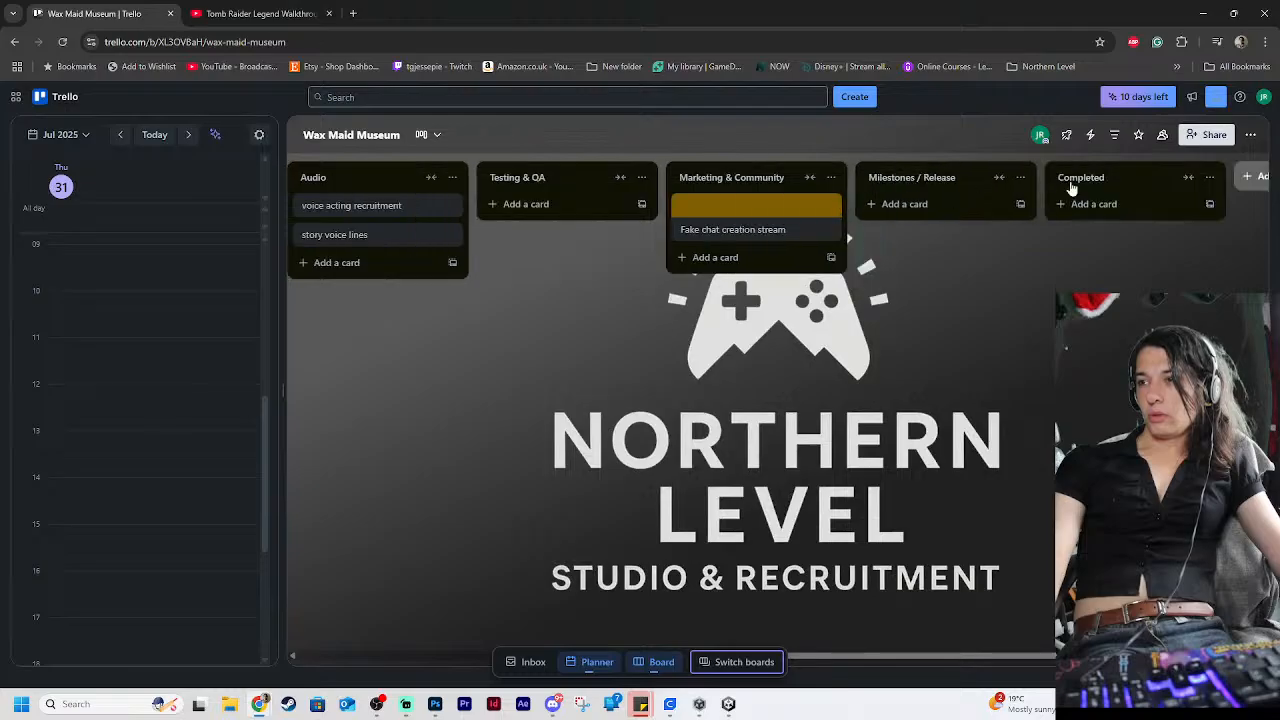
{"action": "left_click", "coordinate": [900, 177]}
{"action": "left_click", "coordinate": [957, 179]}
{"action": "left_click", "coordinate": [925, 182]}
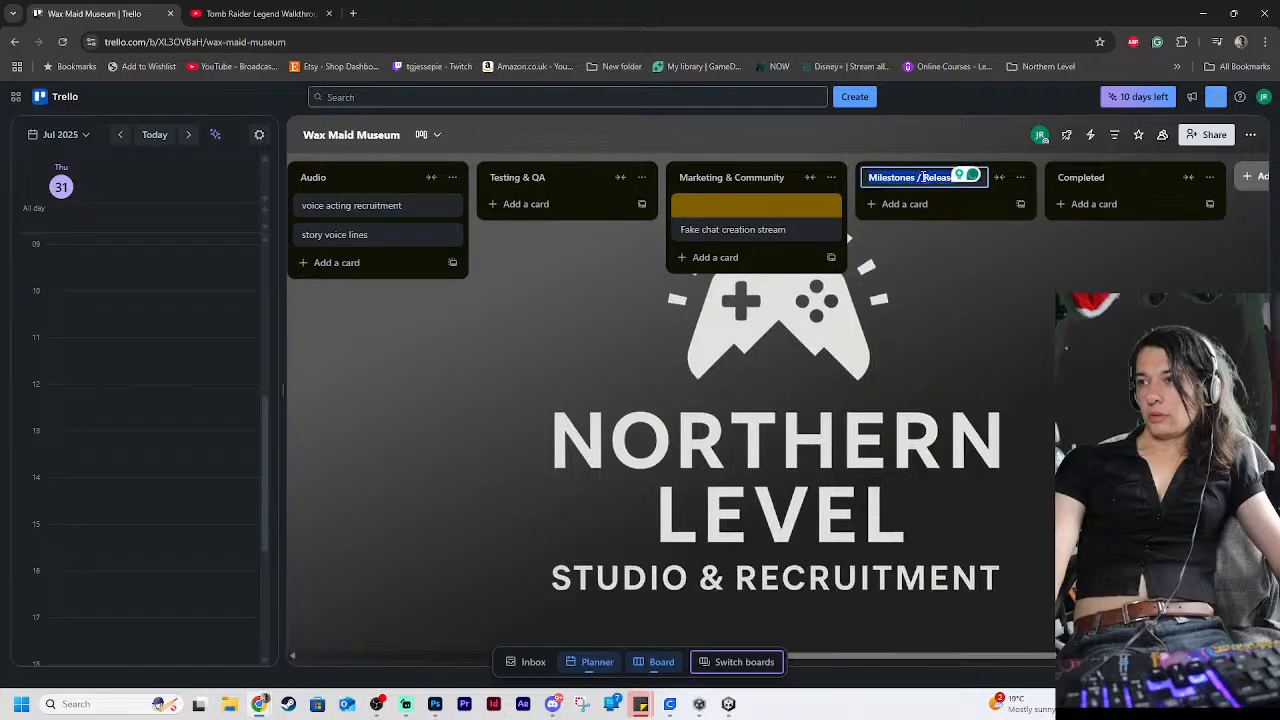
{"action": "left_click_drag", "start_coordinate": [957, 177], "coordinate": [919, 178]}
Add a "Milestone 1" card to the Milestones / Release list
{"action": "left_click", "coordinate": [955, 200]}
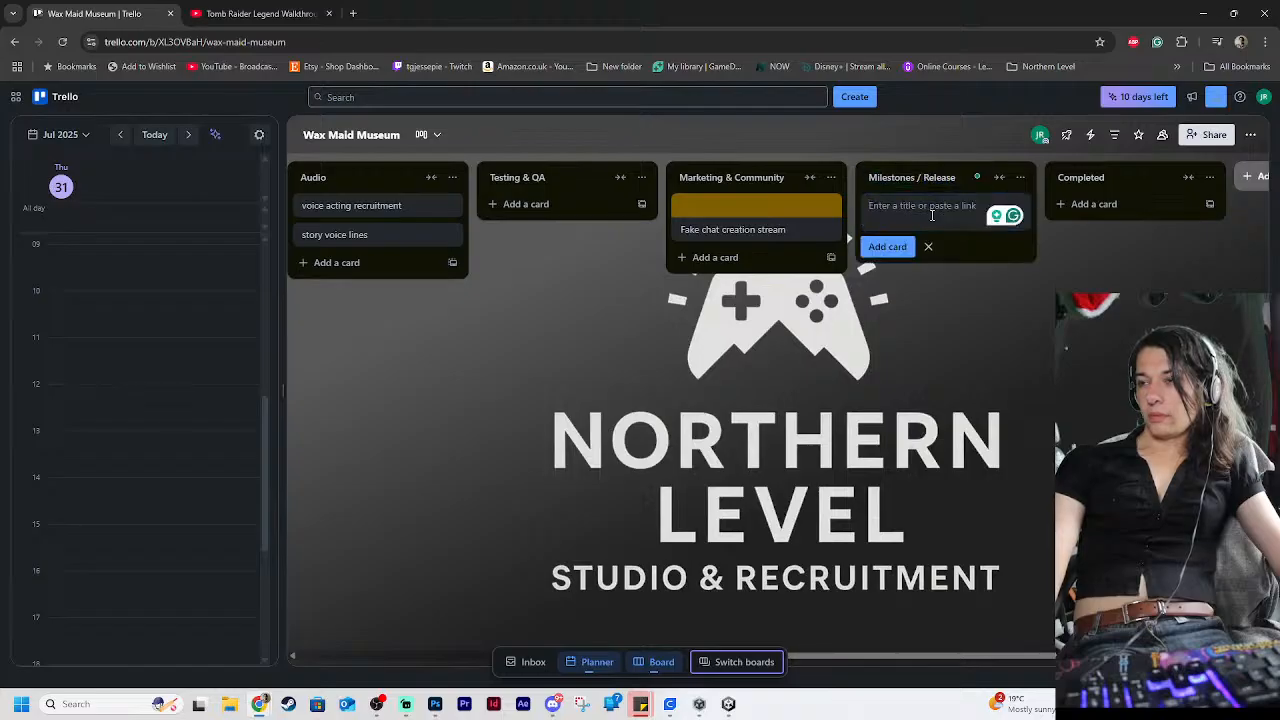
{"action": "type", "text": "Milest"}
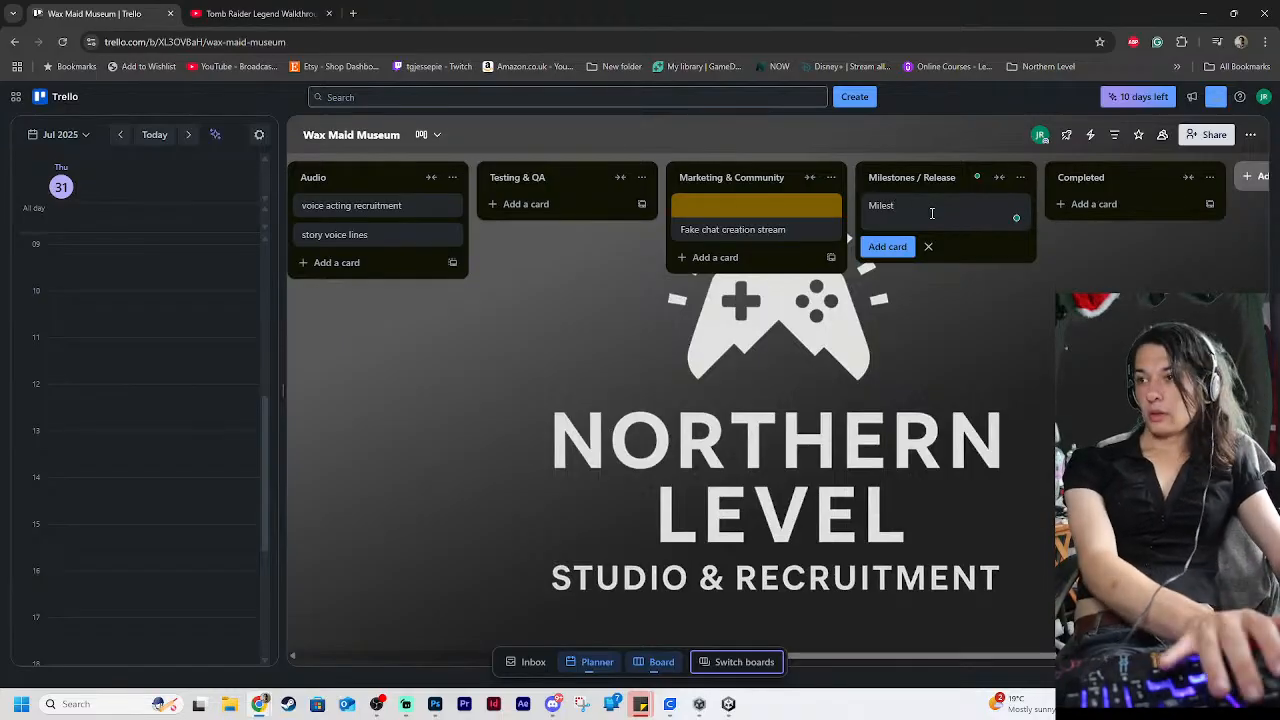
{"action": "type", "text": "one 1"}
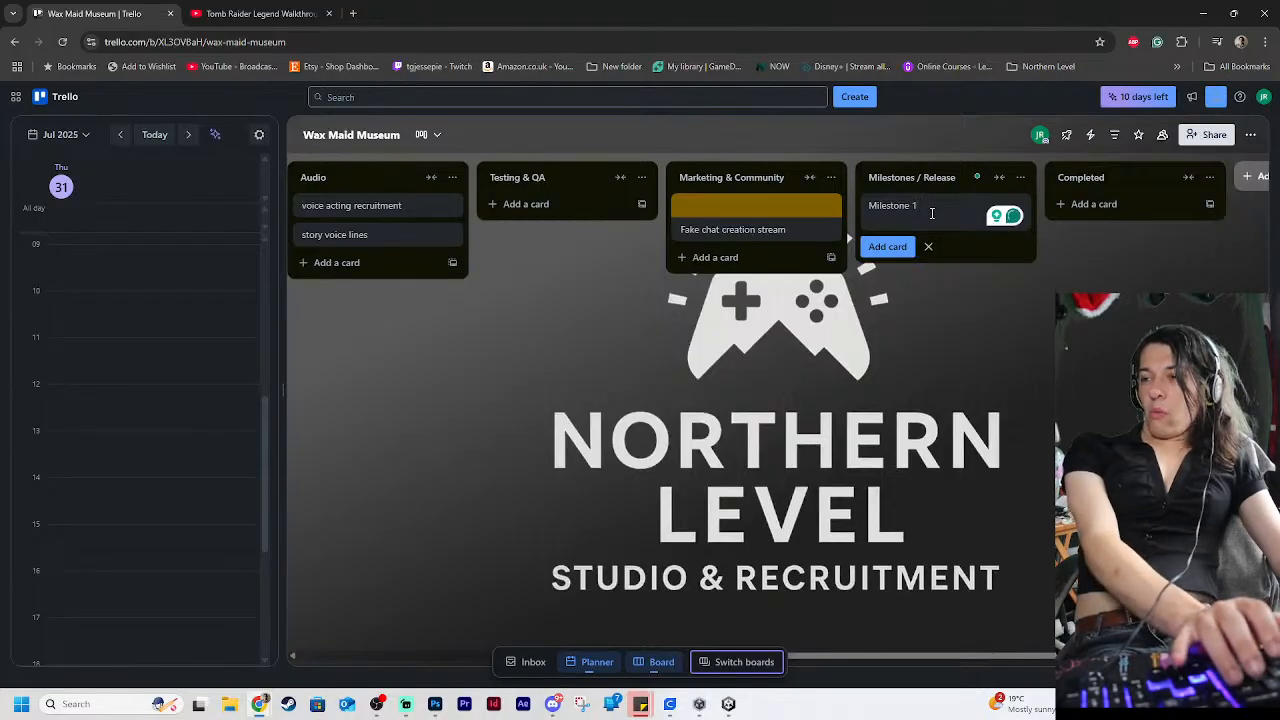
{"action": "key", "text": "Return"}
Open the "Milestone 1" card and save a due date of 13/09/2025 on it
{"action": "left_click", "coordinate": [931, 212]}
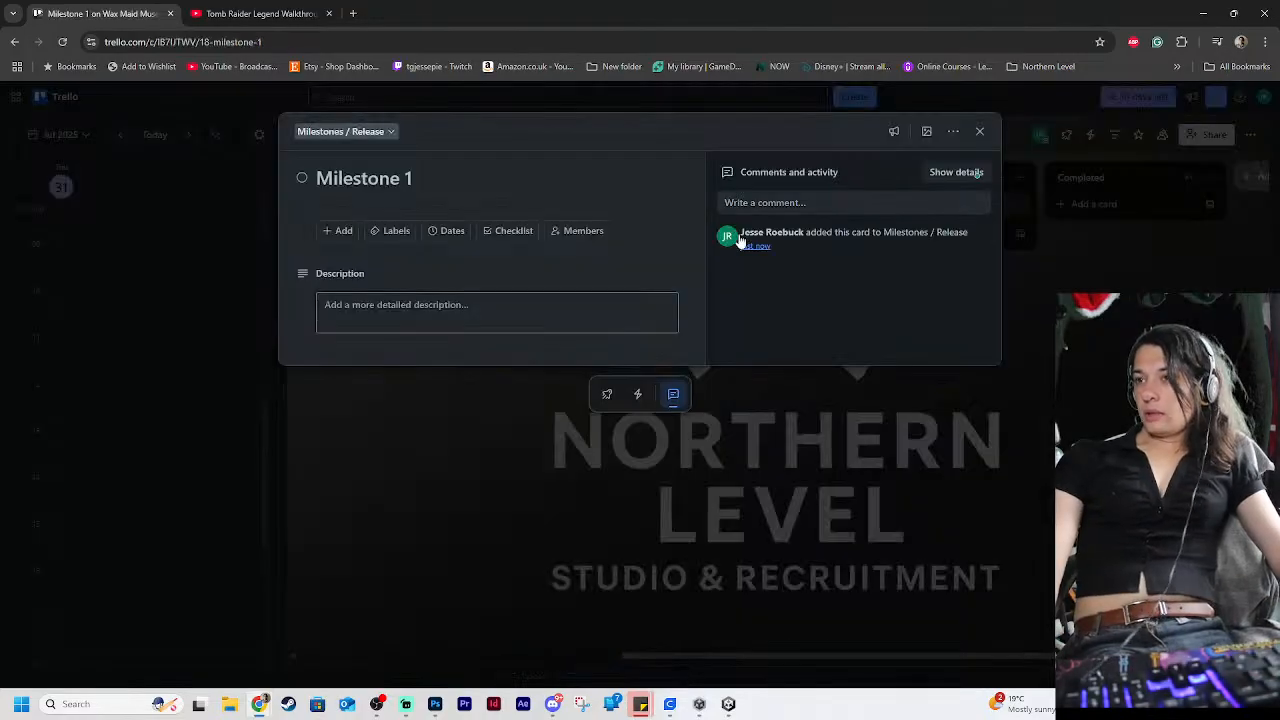
{"action": "left_click", "coordinate": [424, 177]}
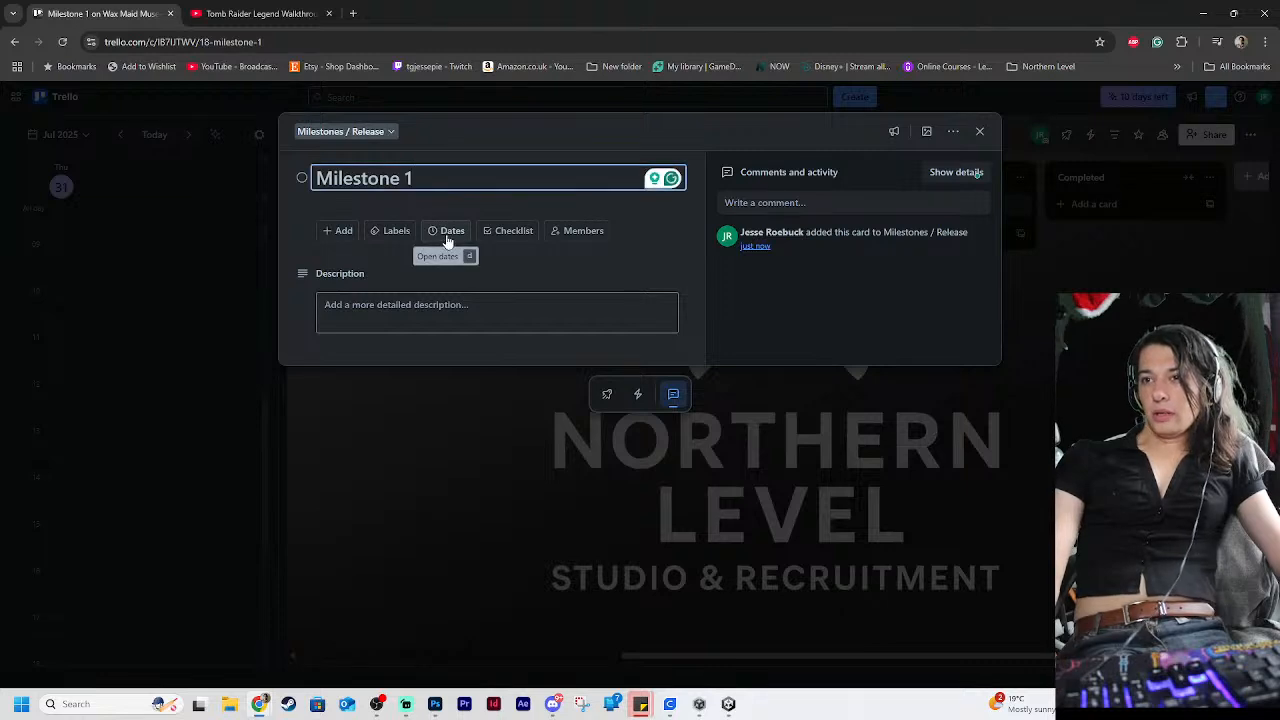
{"action": "left_click", "coordinate": [445, 232]}
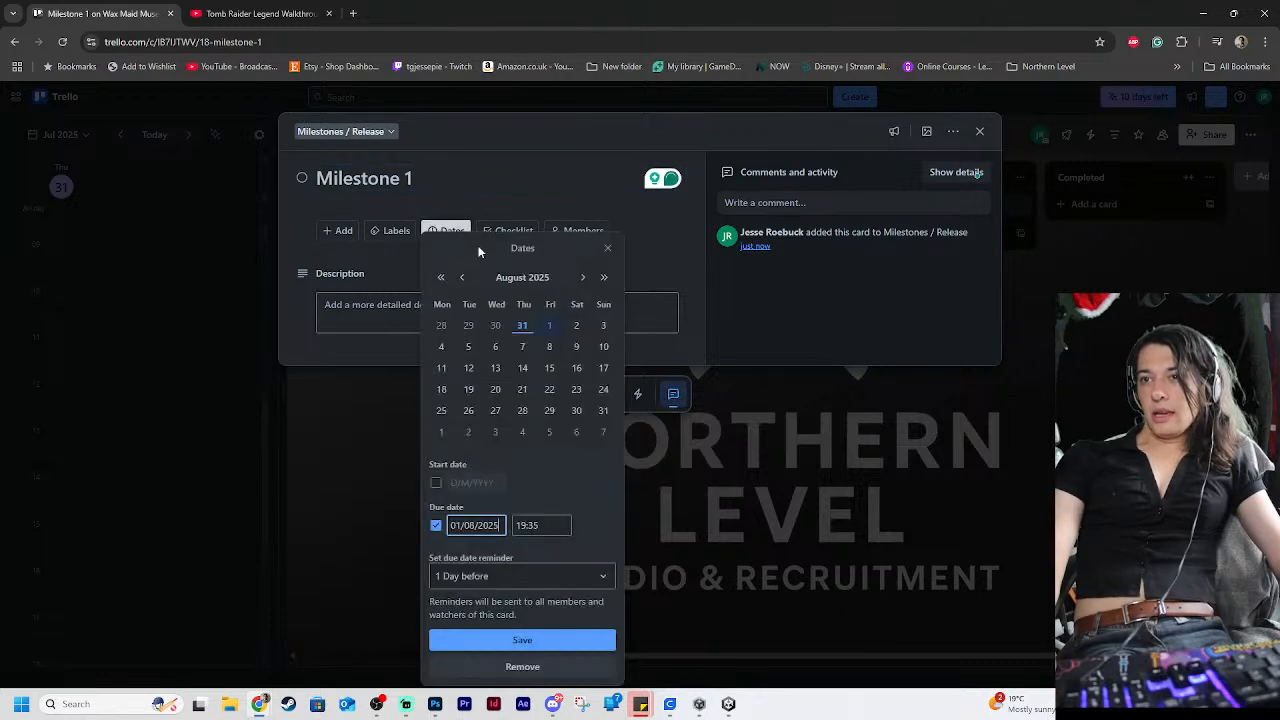
{"action": "left_click", "coordinate": [584, 278]}
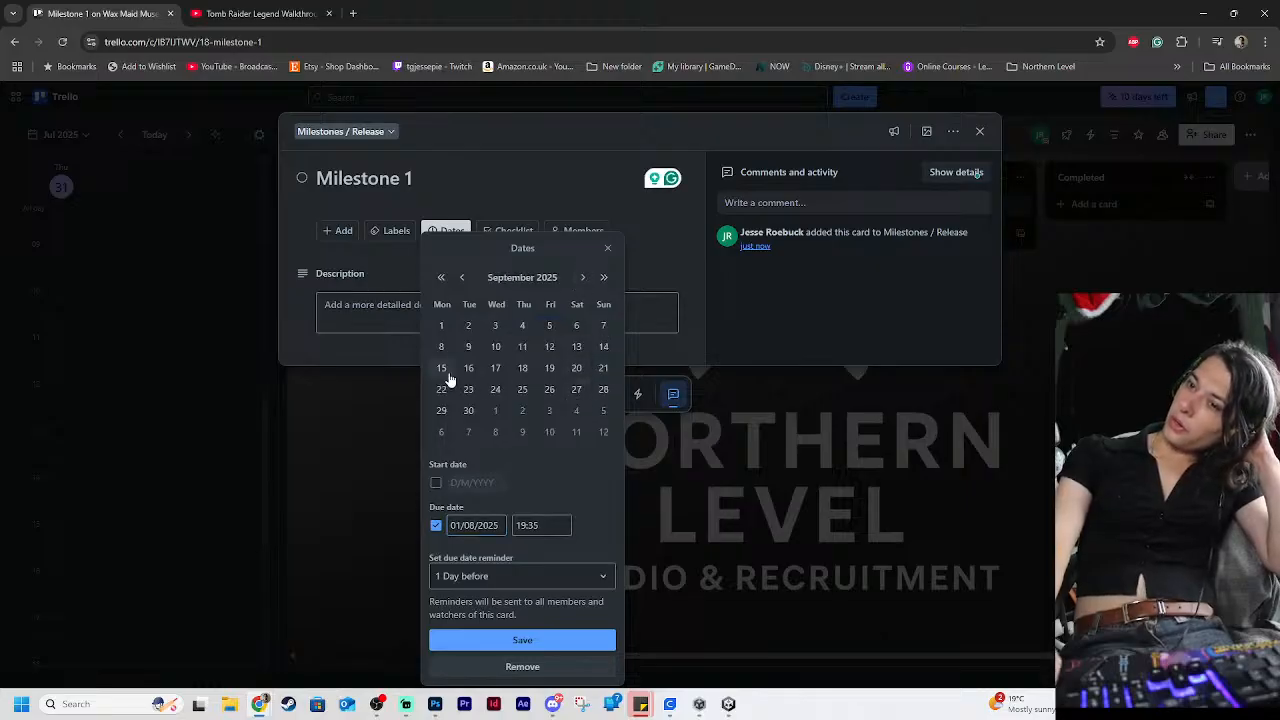
{"action": "left_click", "coordinate": [577, 347]}
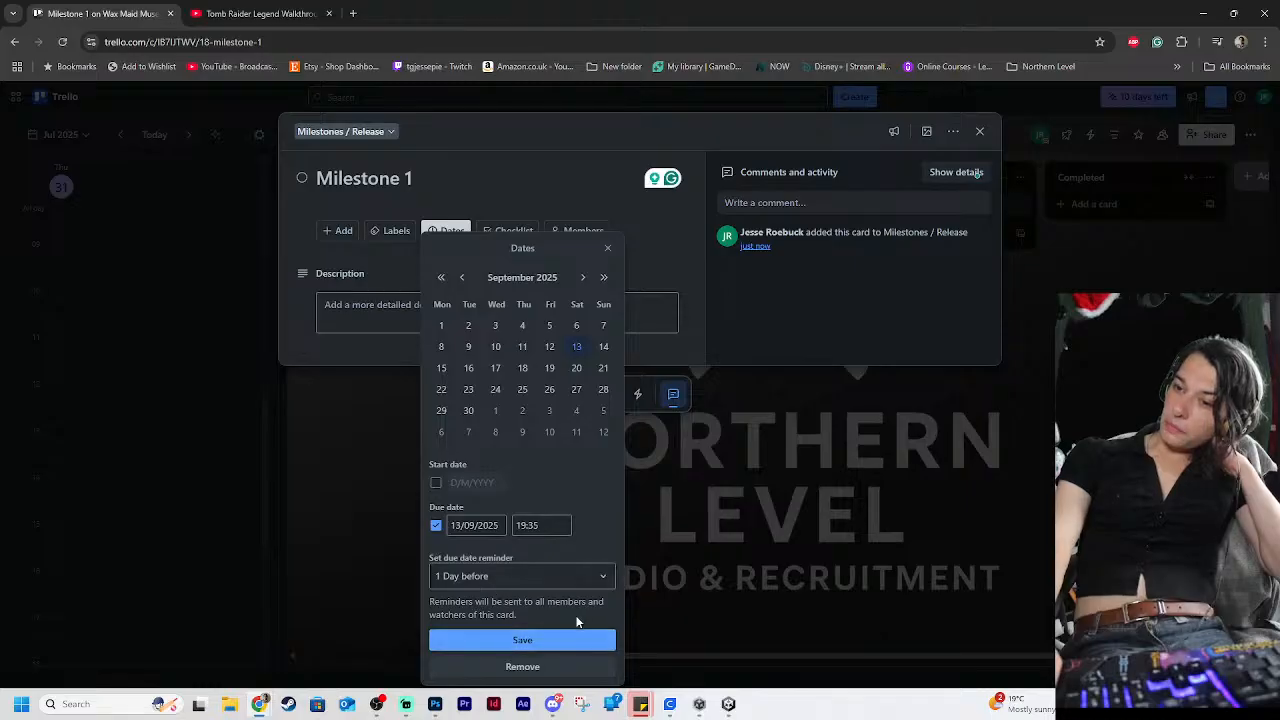
{"action": "left_click", "coordinate": [512, 580]}
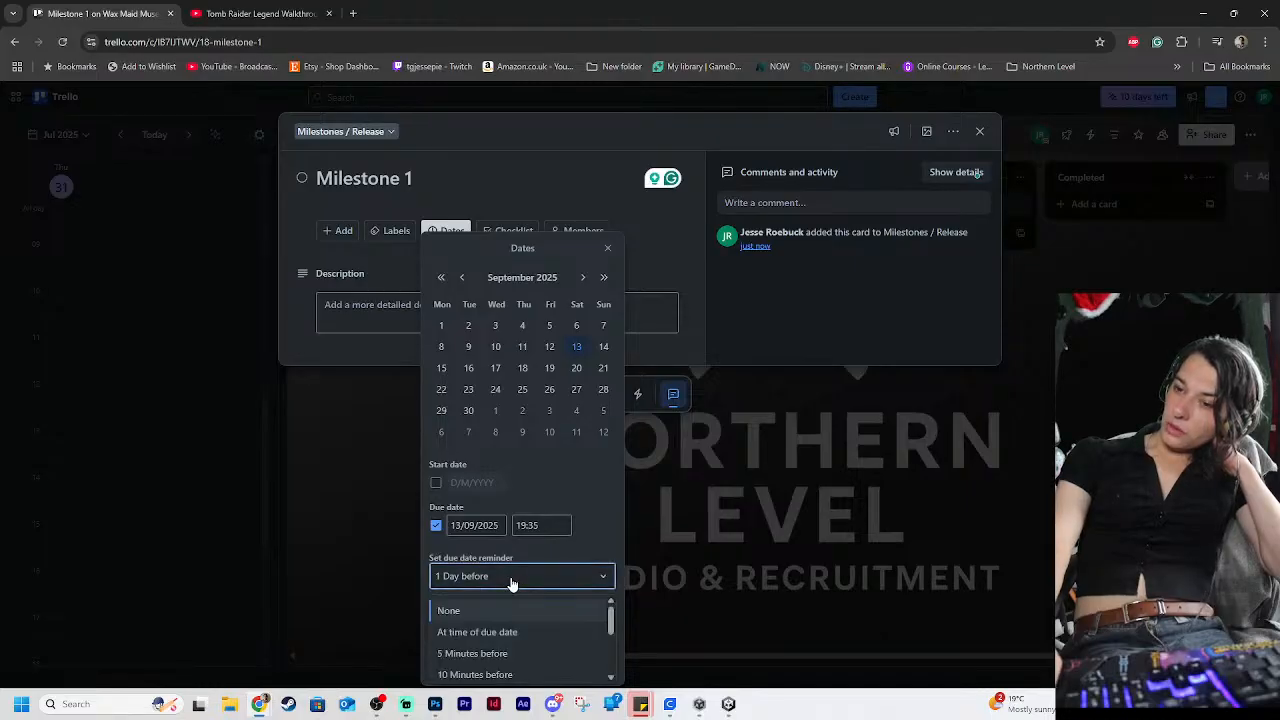
{"action": "left_click", "coordinate": [600, 550]}
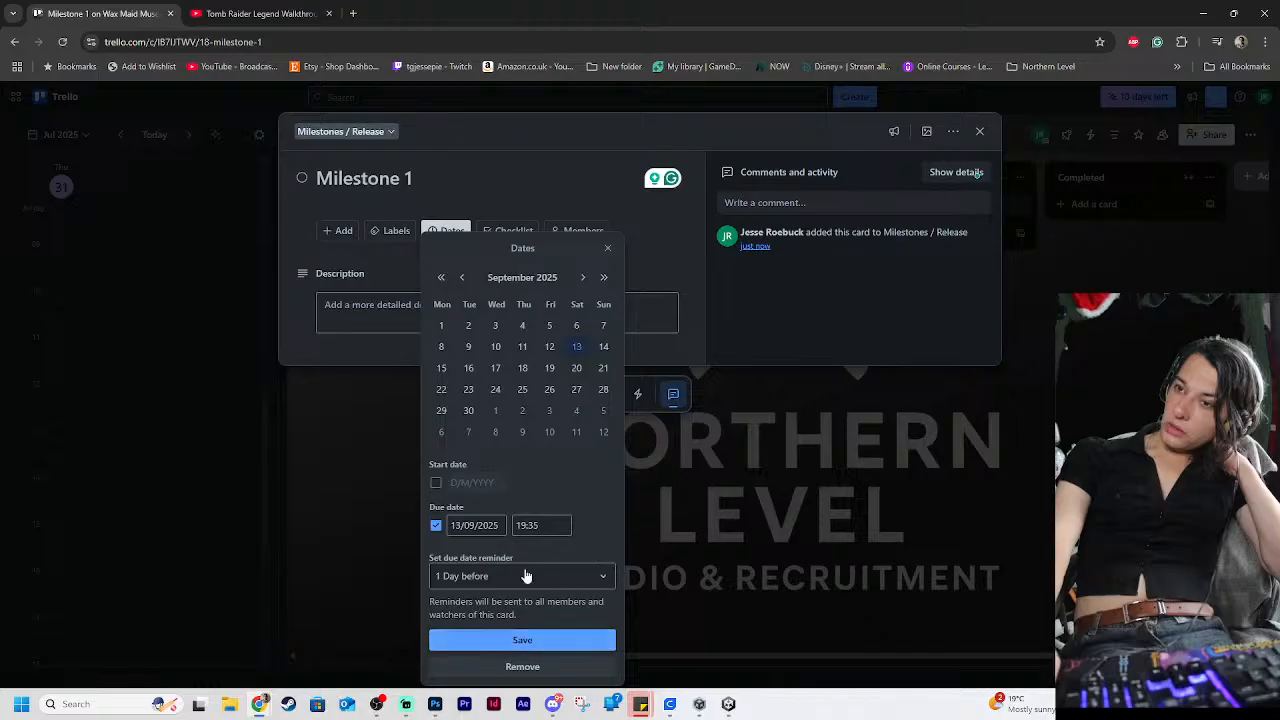
{"action": "left_click", "coordinate": [521, 638]}
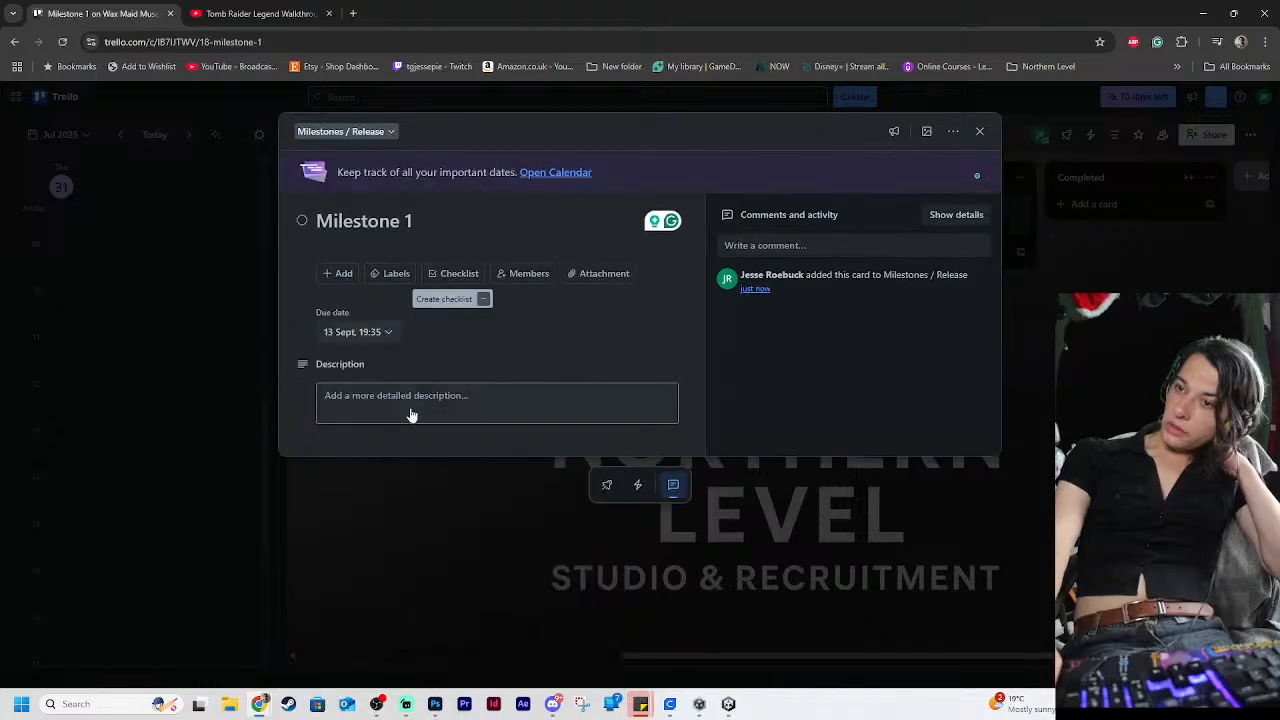
Add a checklist titled "Game feature Check list" to the "Milestone 1" card
{"action": "left_click", "coordinate": [448, 276]}
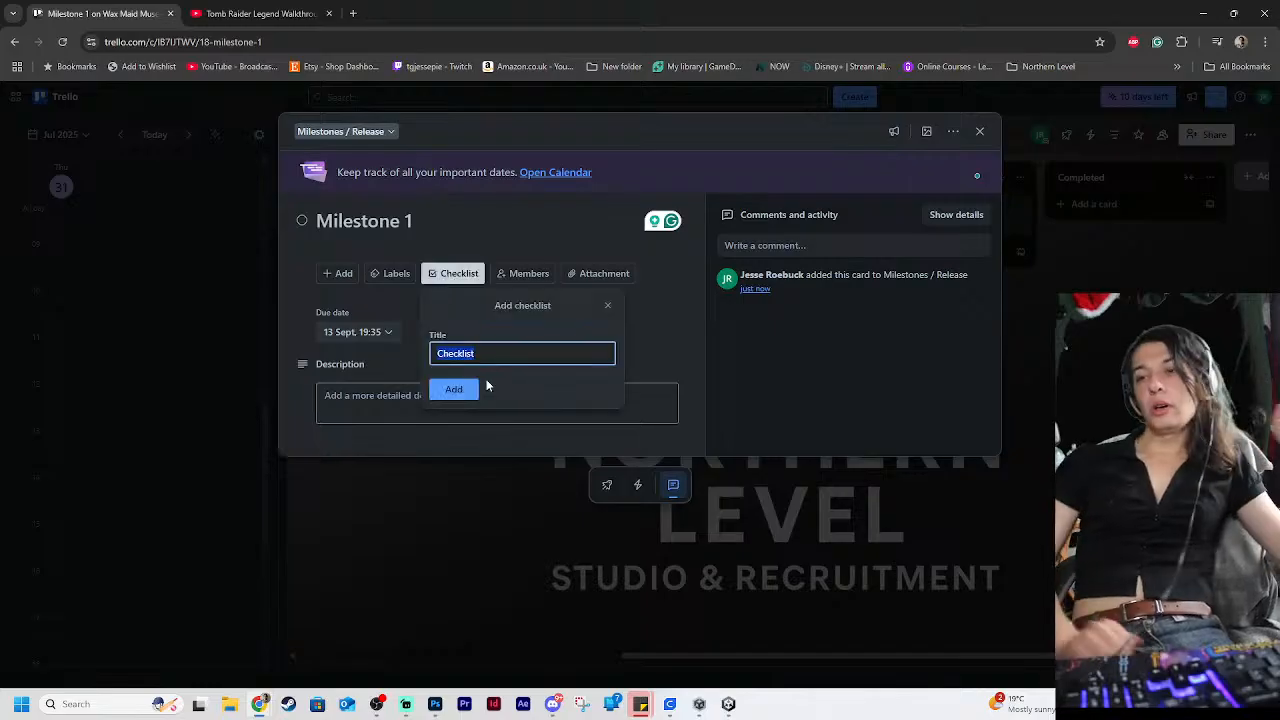
{"action": "type", "text": "Game feature"}
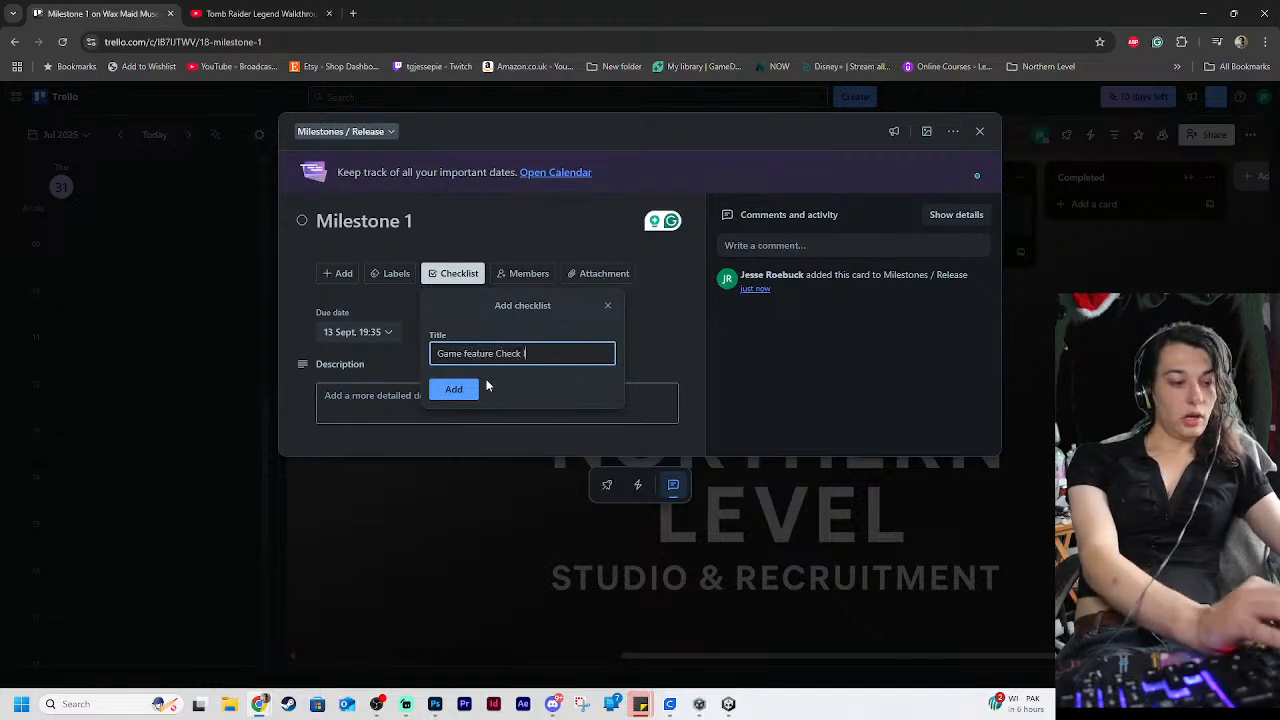
{"action": "type", "text": " Check lisrt"}
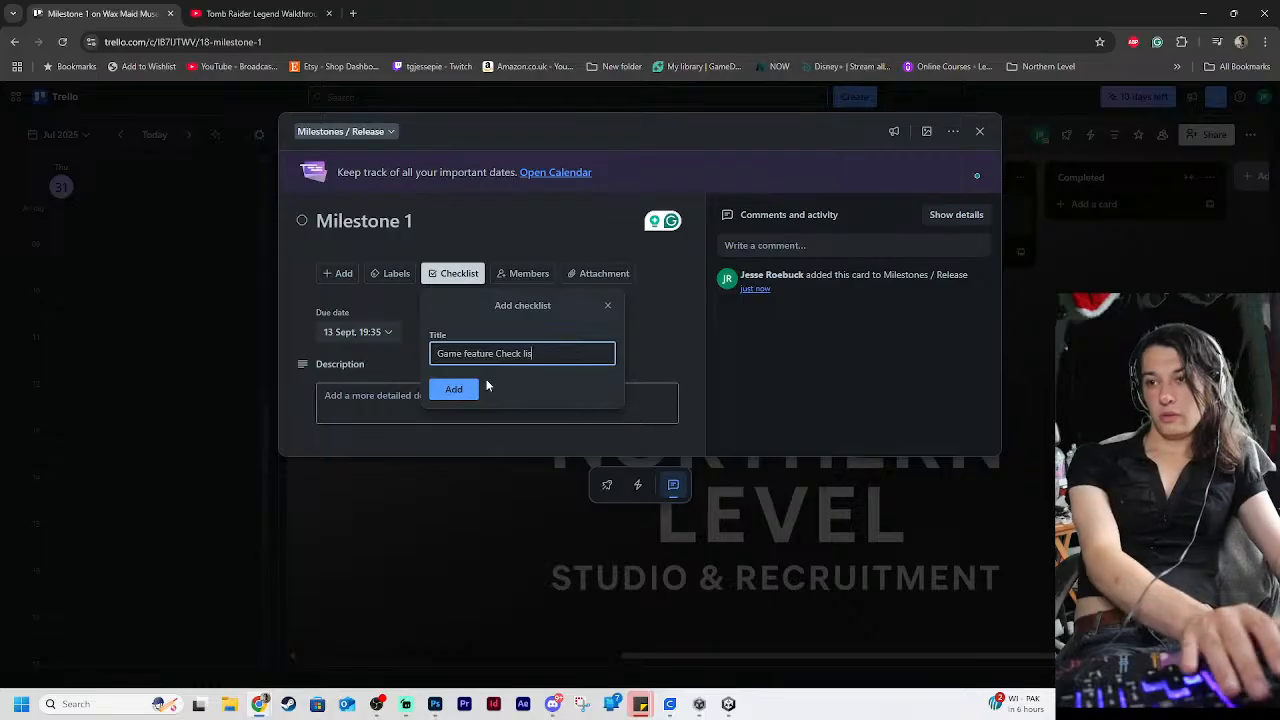
{"action": "key", "text": "Return"}
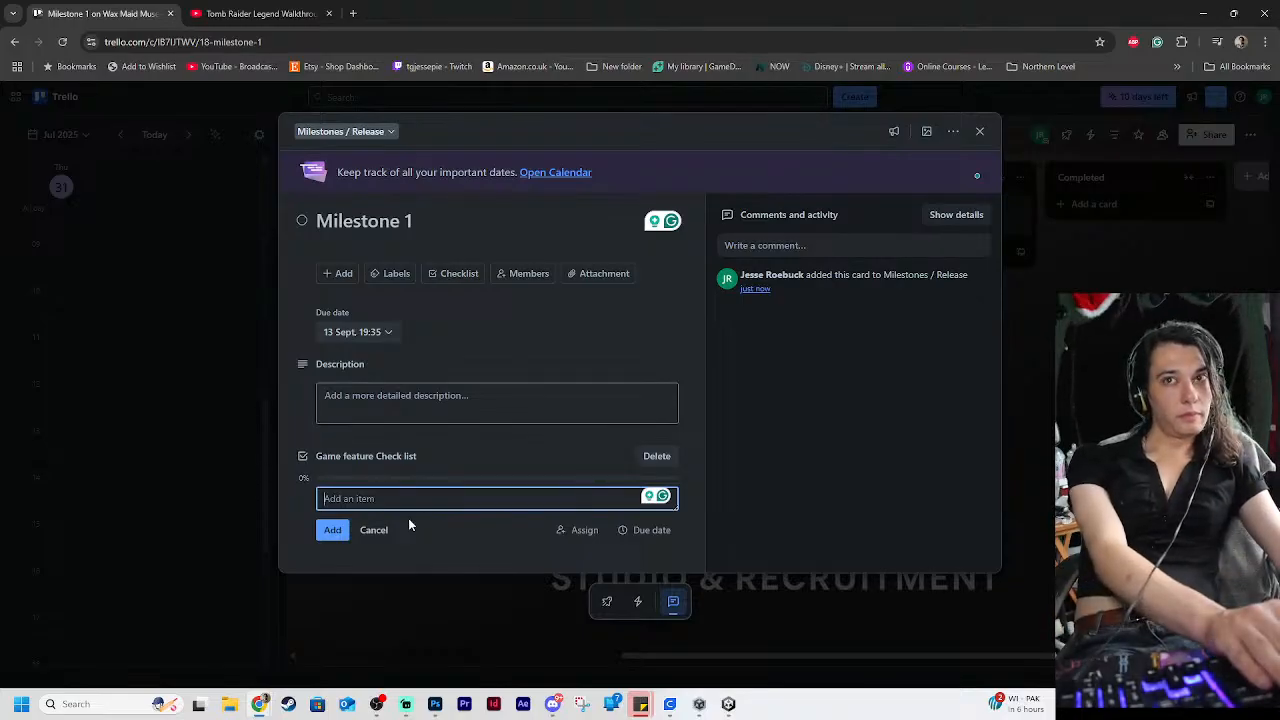
Add the items "Intros" and "enviroment blockout" to the game feature checklist
{"action": "type", "text": "Ev"}
{"action": "key", "text": "BackSpace"}
{"action": "key", "text": "BackSpace"}
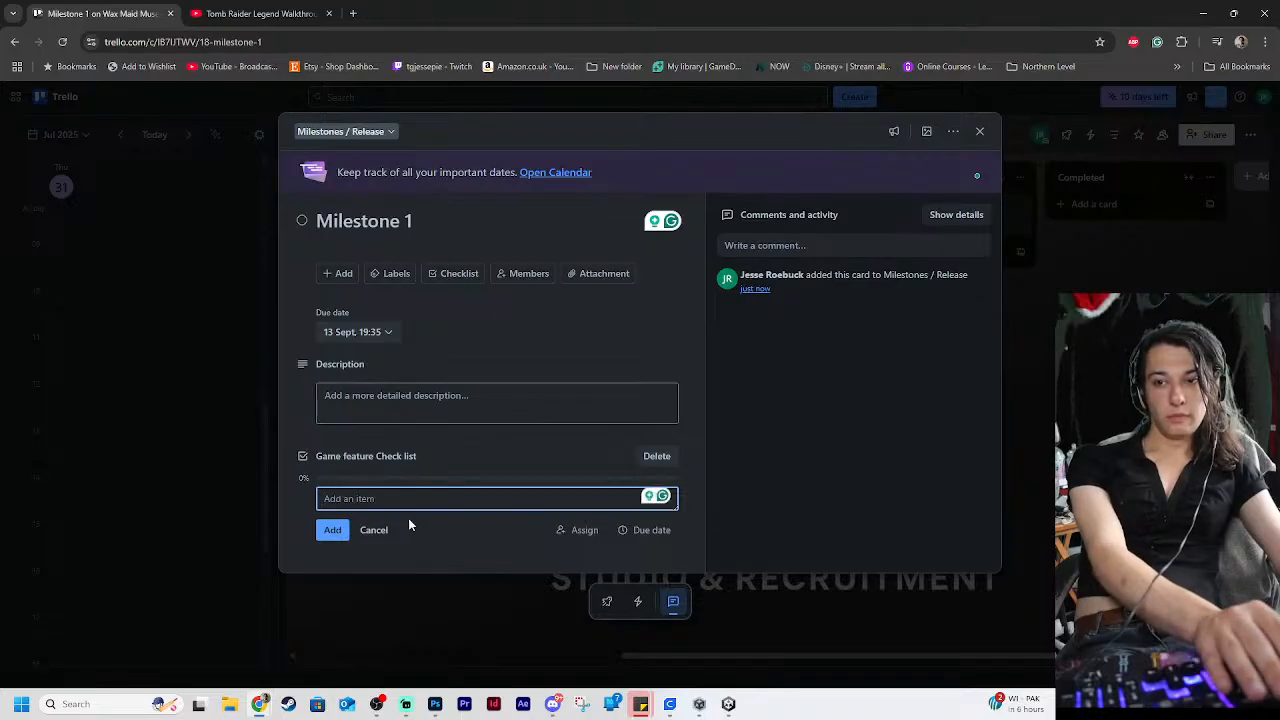
{"action": "type", "text": "Intor"}
{"action": "key", "text": "BackSpace"}
{"action": "key", "text": "BackSpace"}
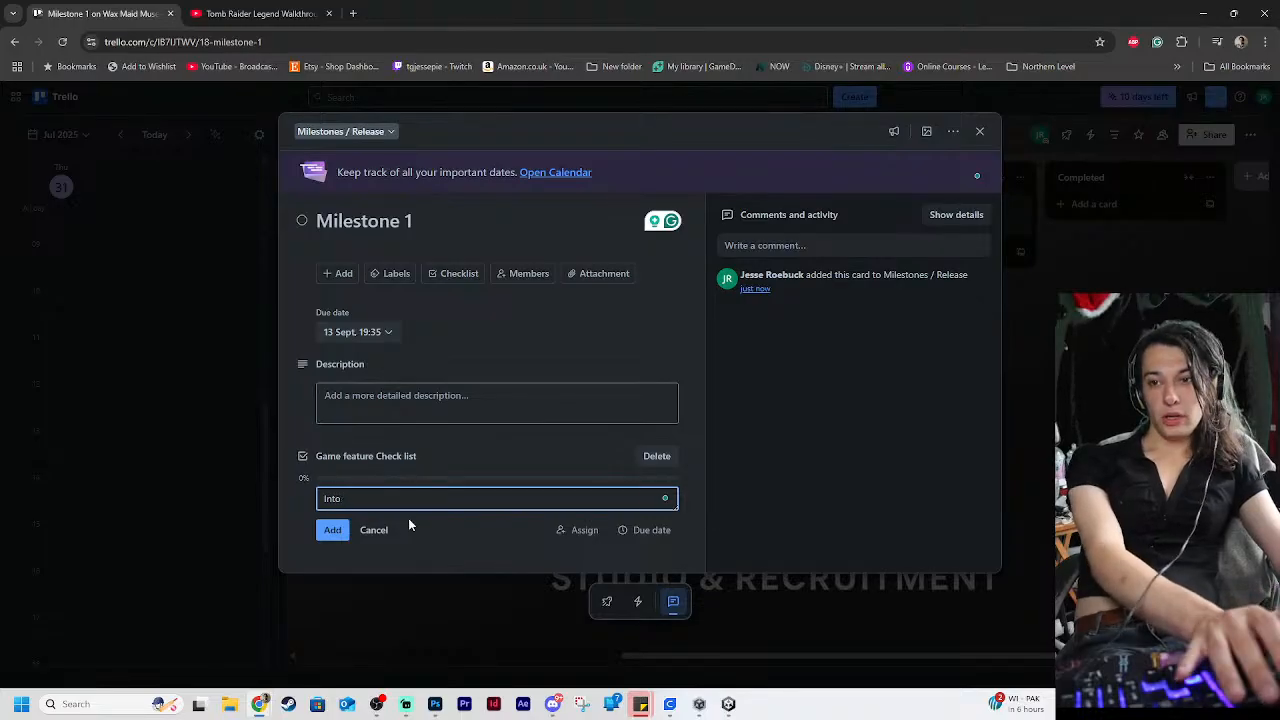
{"action": "type", "text": "ros"}
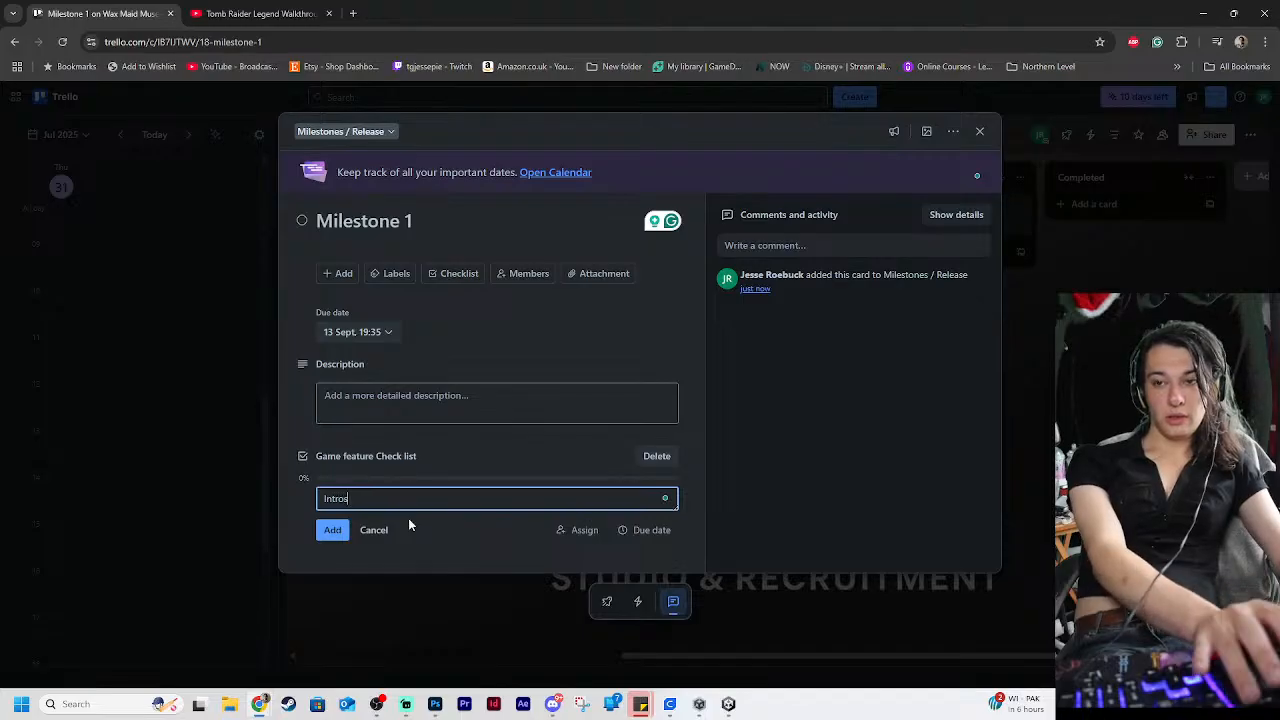
{"action": "key", "text": "Return"}
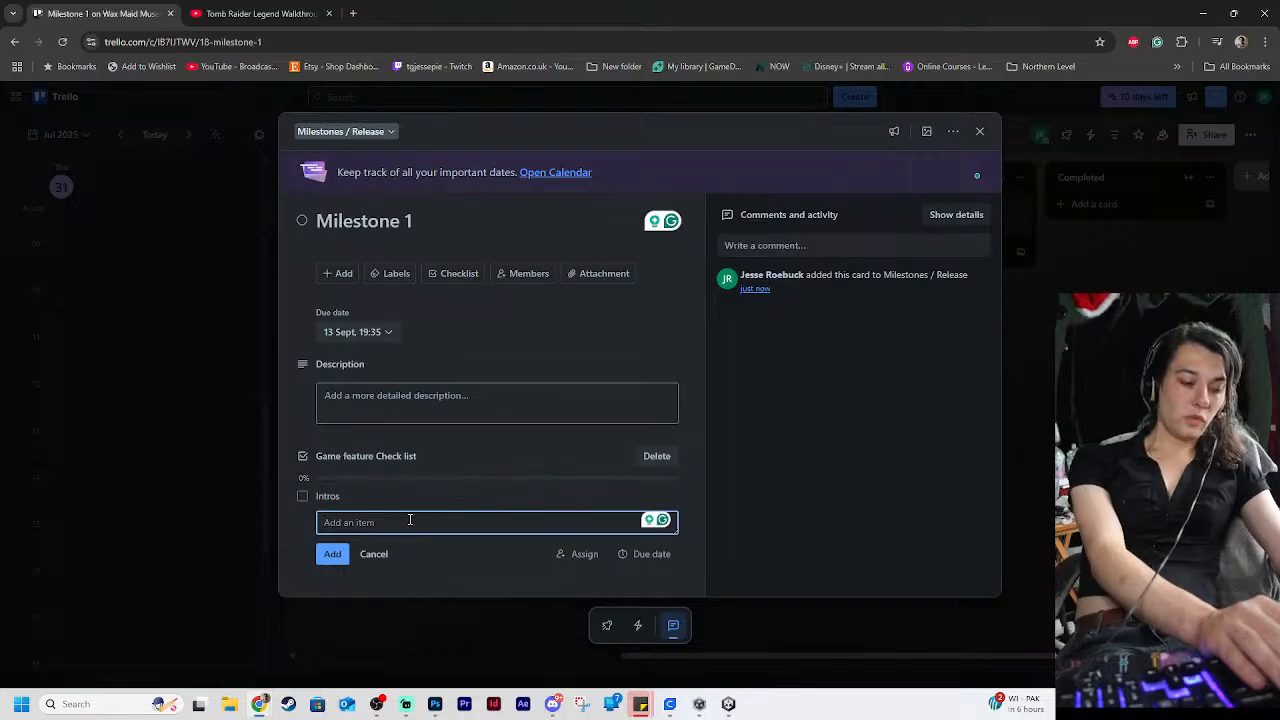
{"action": "type", "text": "eve"}
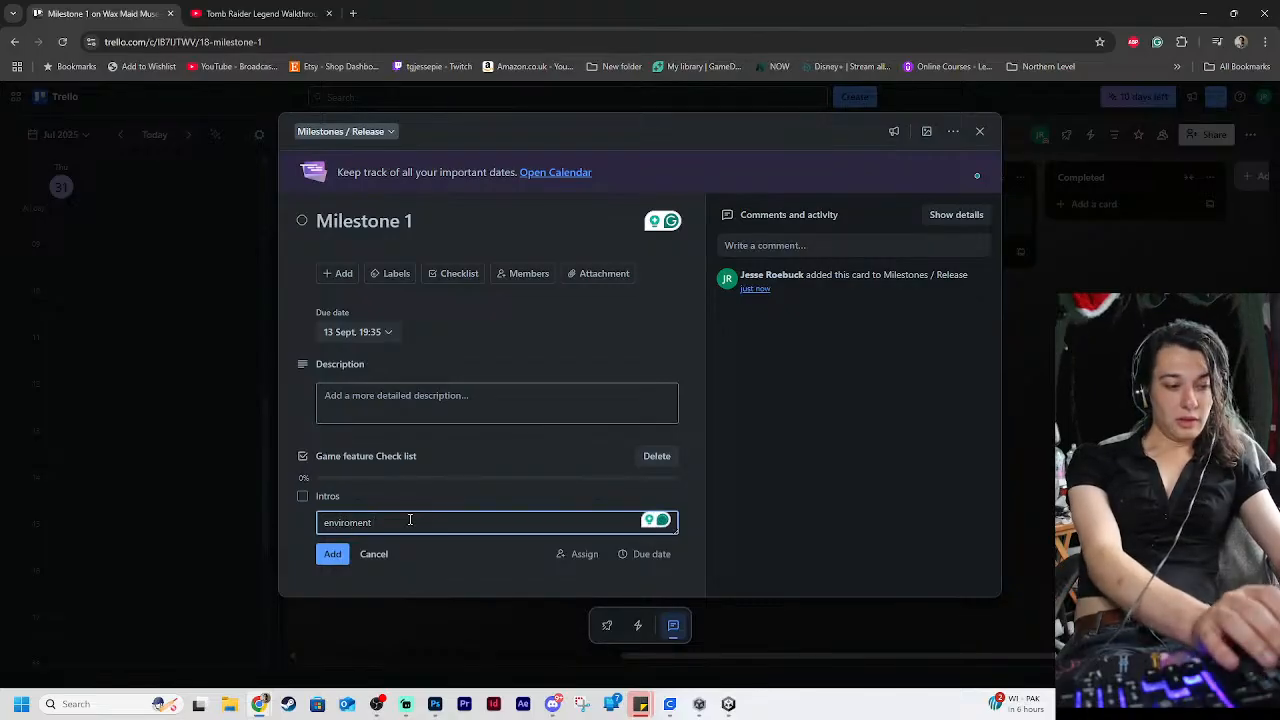
{"action": "type", "text": "loc"}
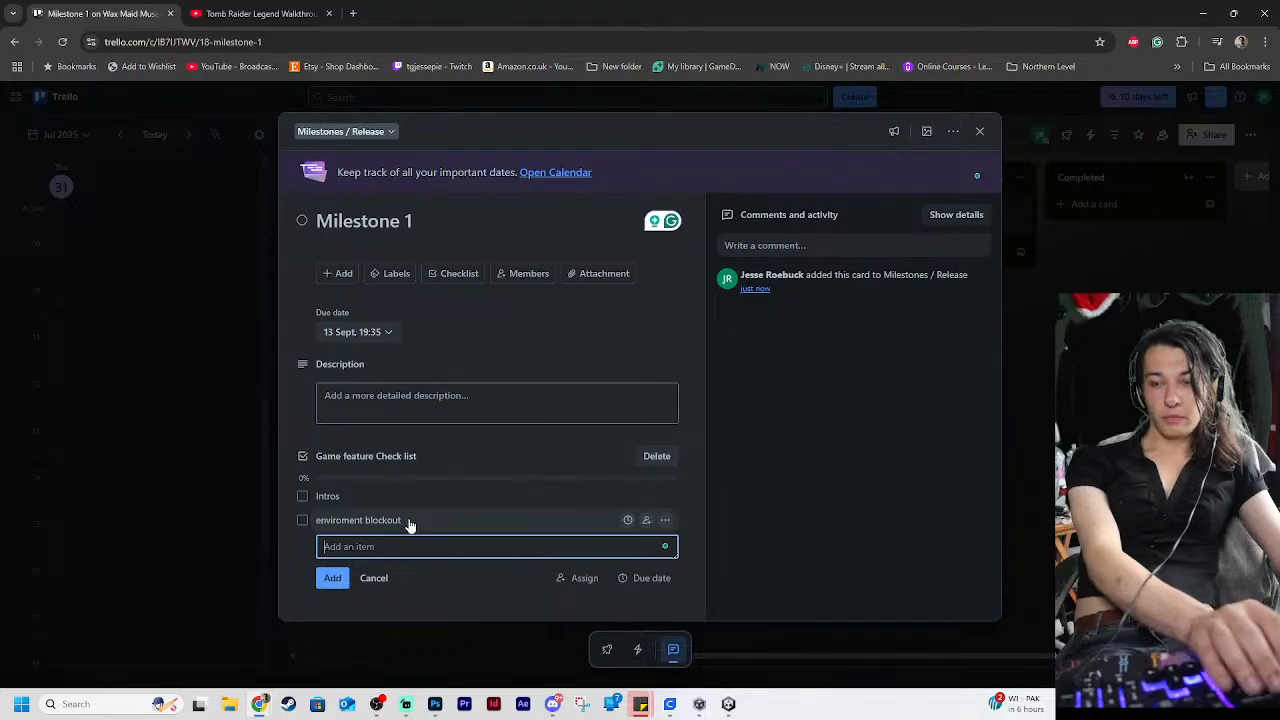
Add the item "animation integration via script" to the checklist, correcting its misspelled words
{"action": "type", "text": "ani"}
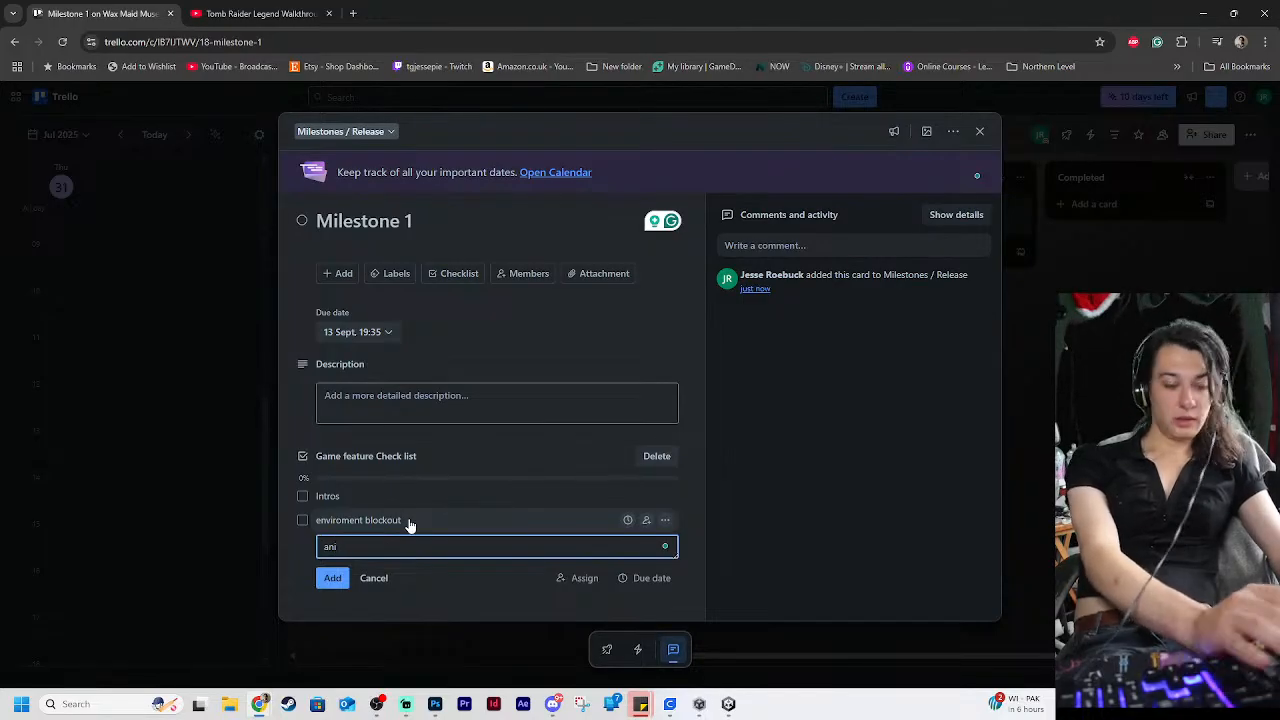
{"action": "type", "text": "mamation"}
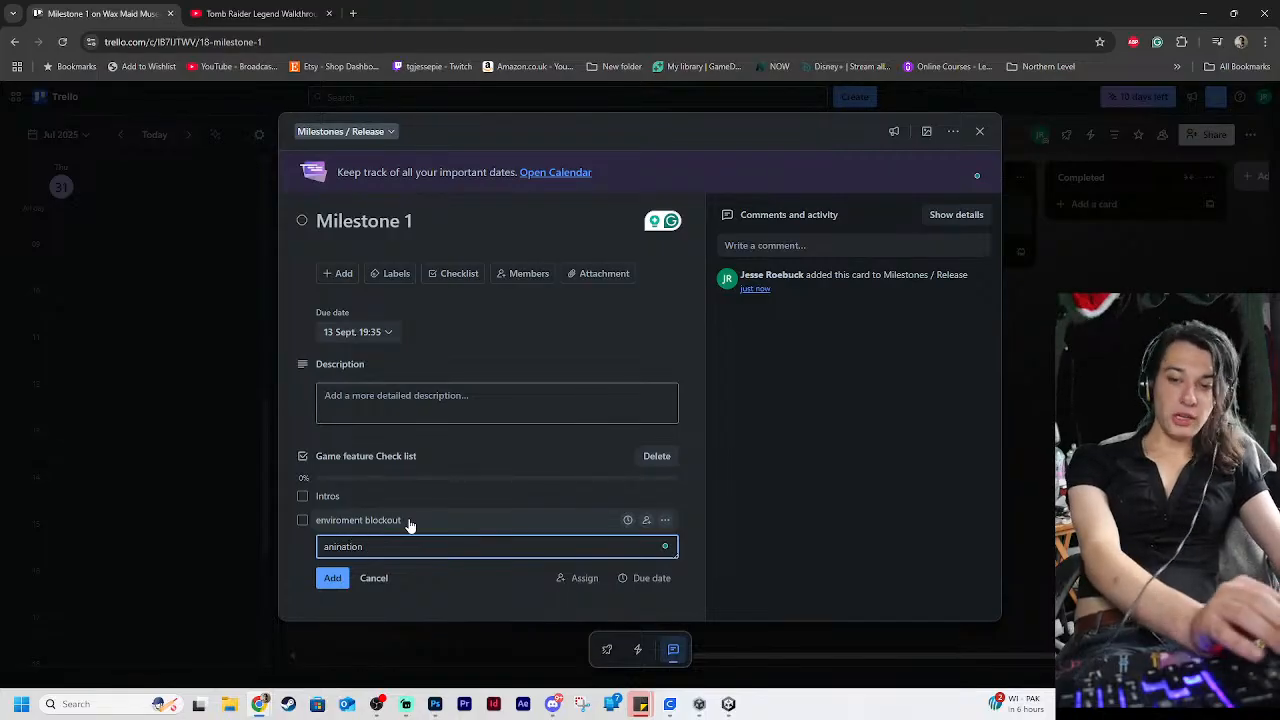
{"action": "type", "text": " interg"}
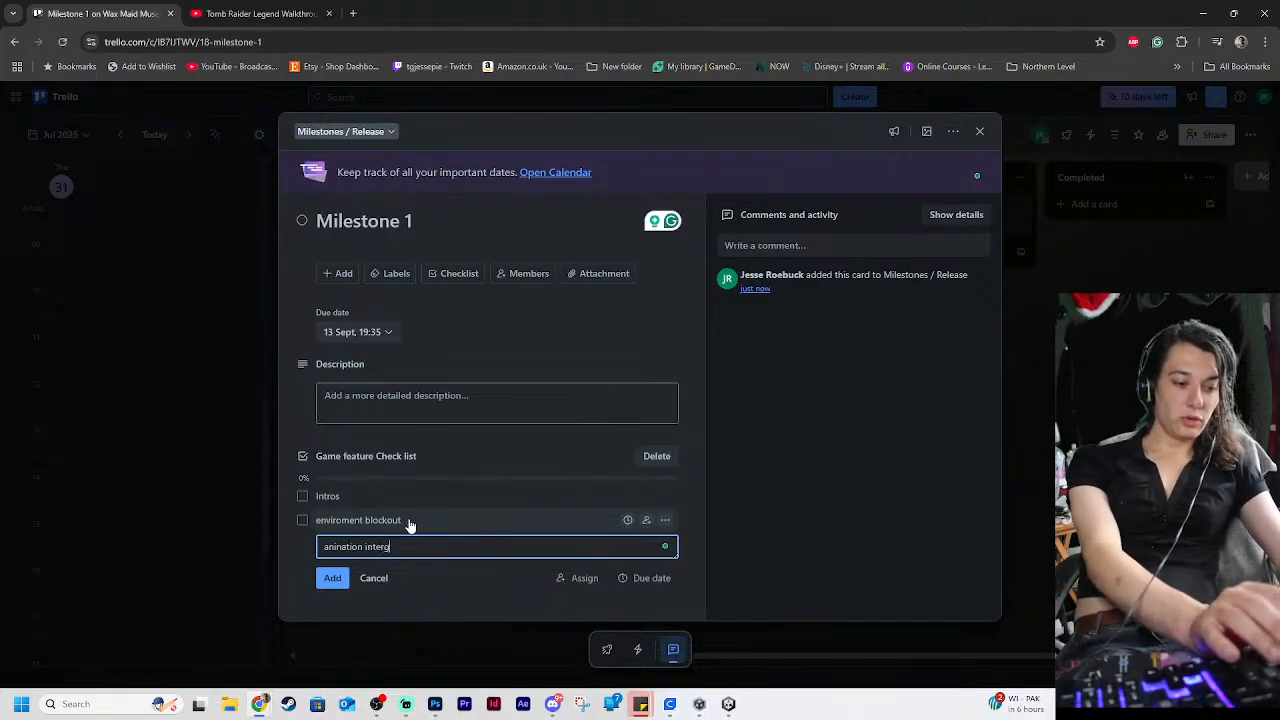
{"action": "type", "text": "atroin"}
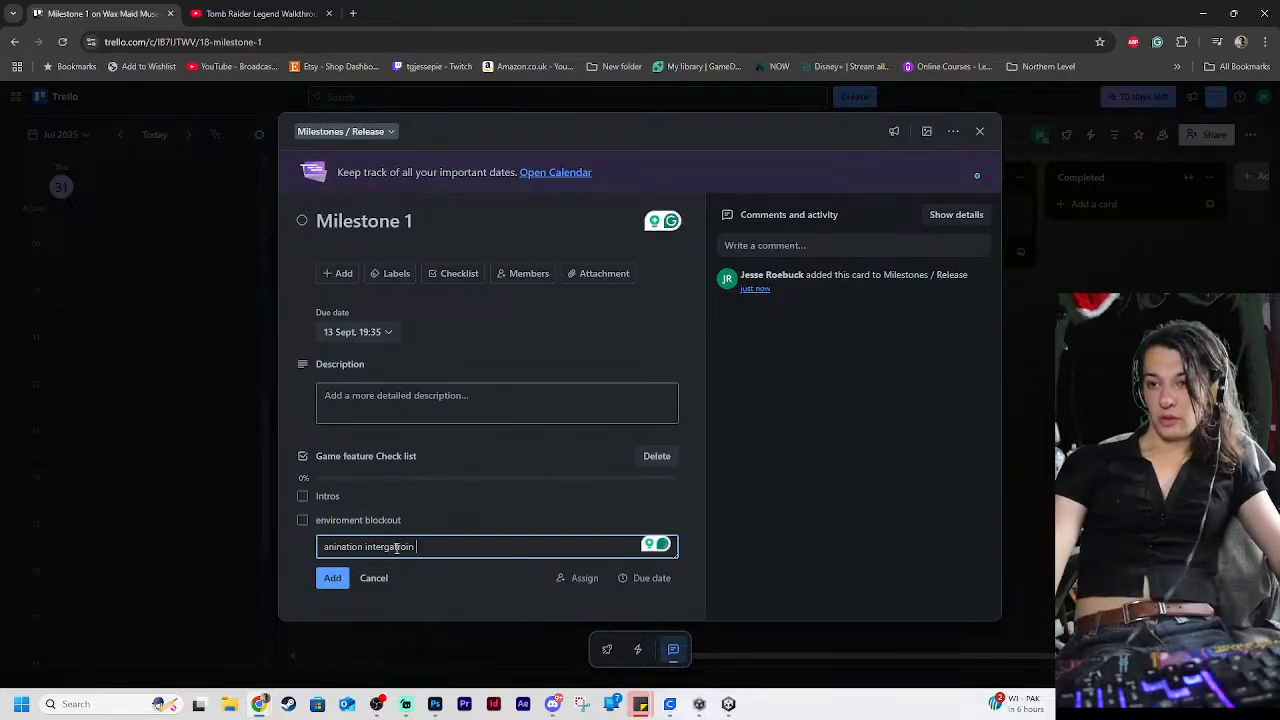
{"action": "double_click", "coordinate": [396, 547]}
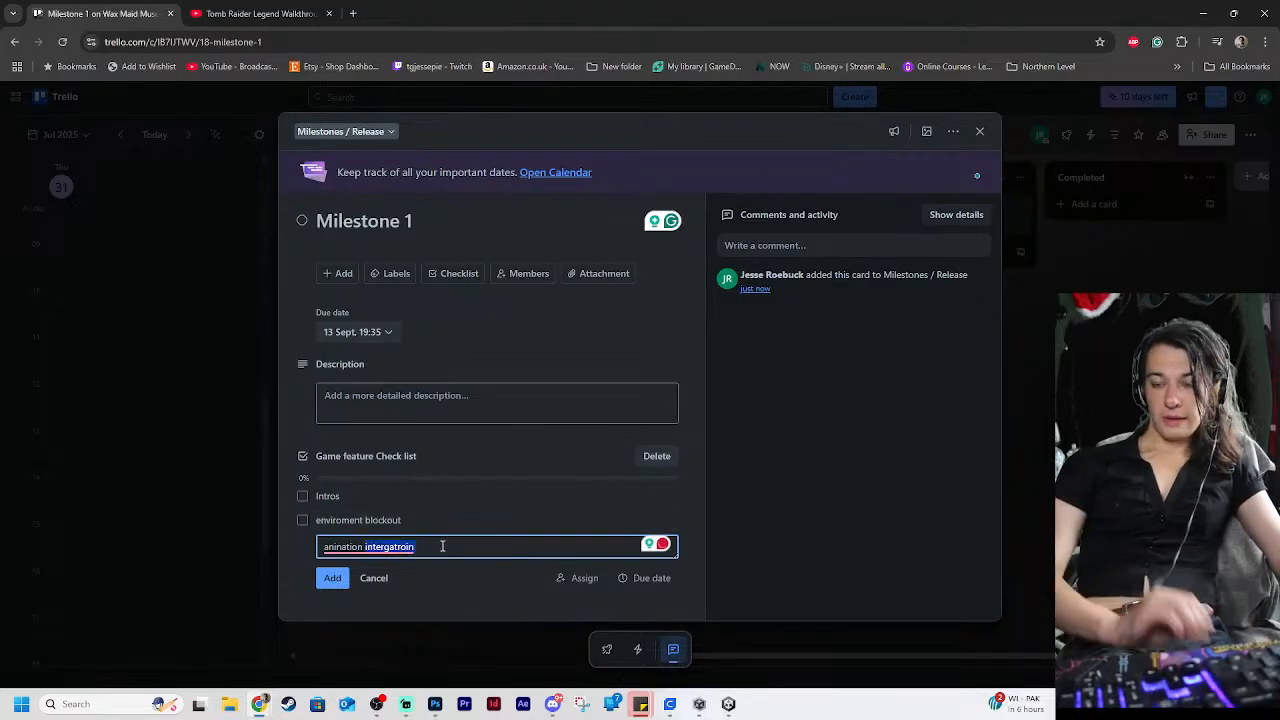
{"action": "right_click", "coordinate": [398, 543]}
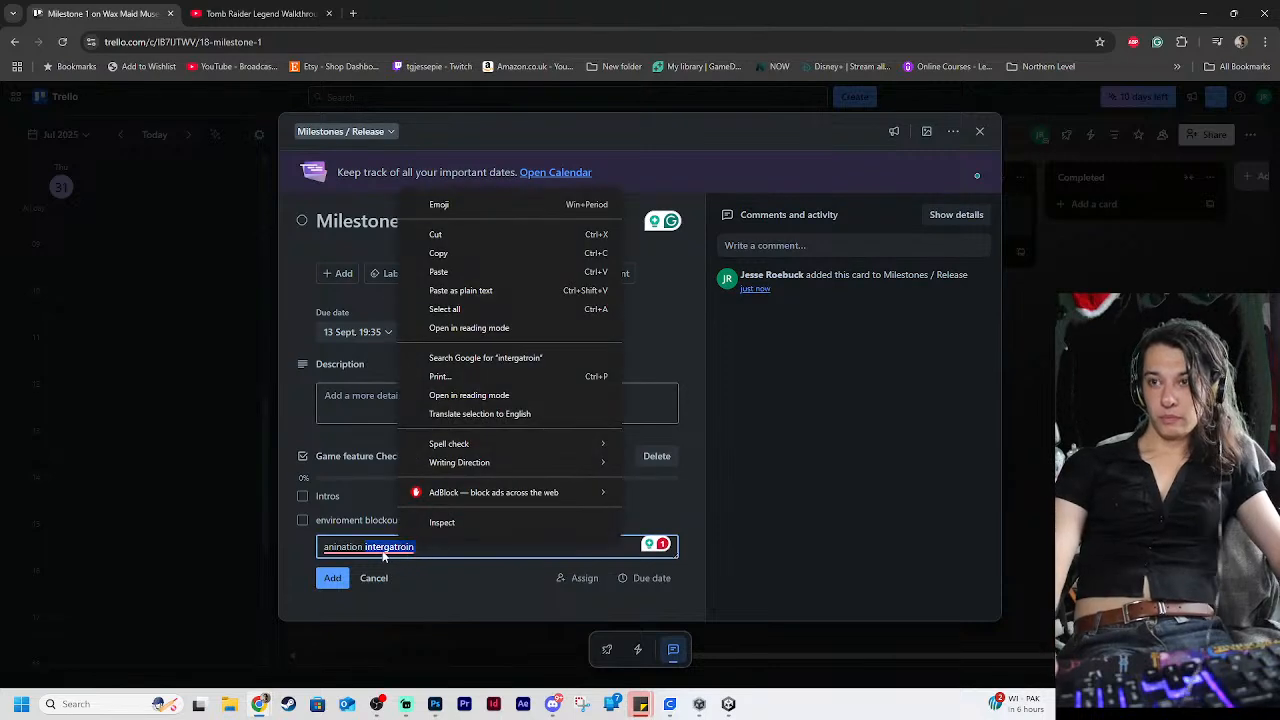
{"action": "left_click", "coordinate": [394, 548]}
{"action": "left_click", "coordinate": [379, 586]}
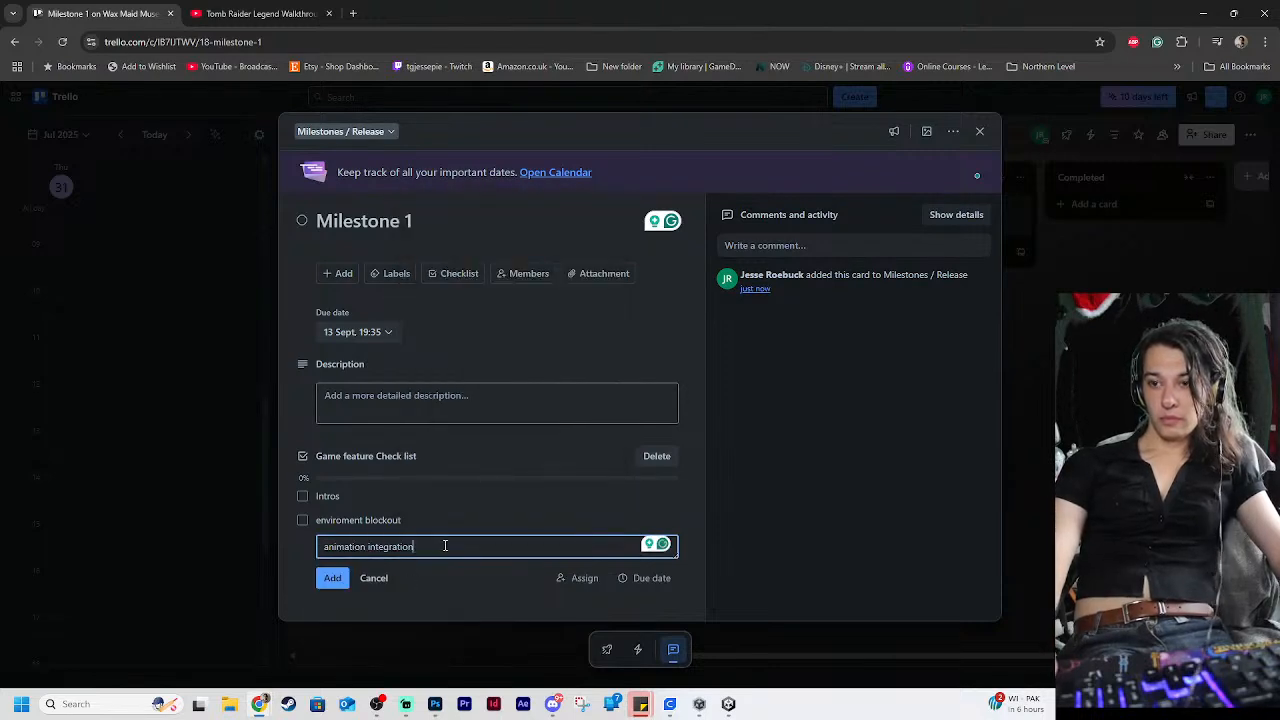
{"action": "type", "text": "via"}
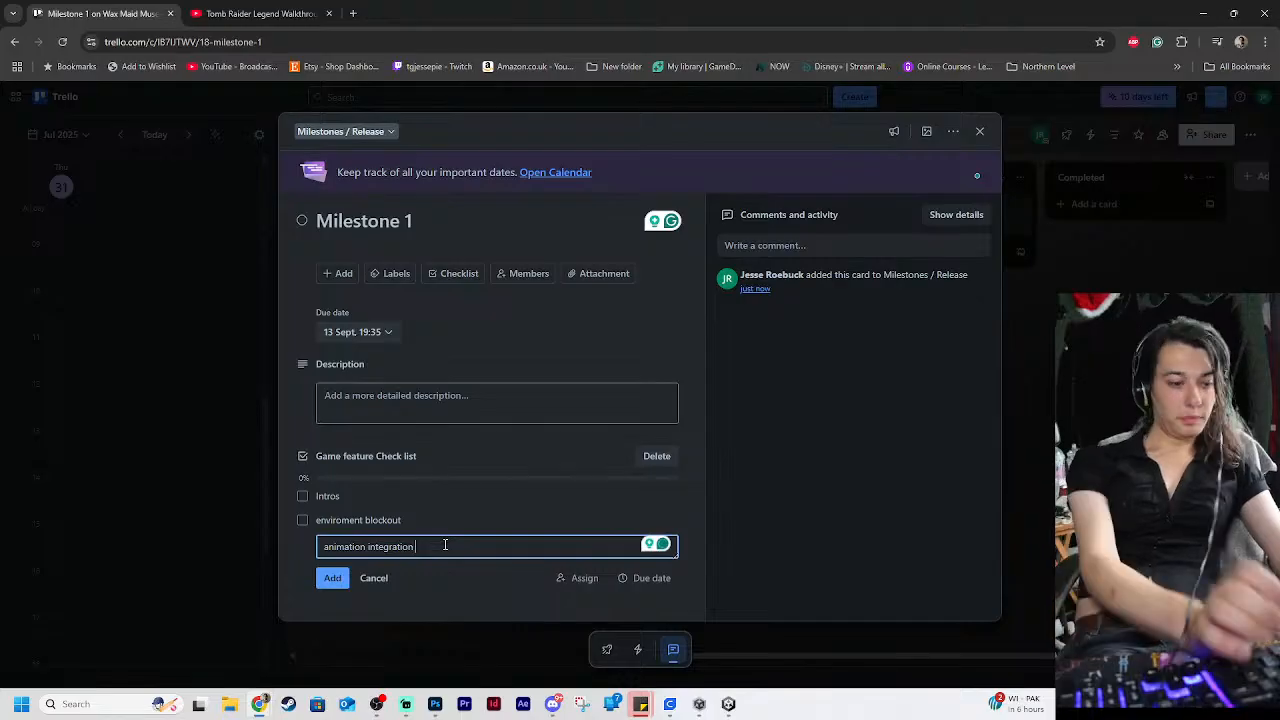
{"action": "type", "text": " s"}
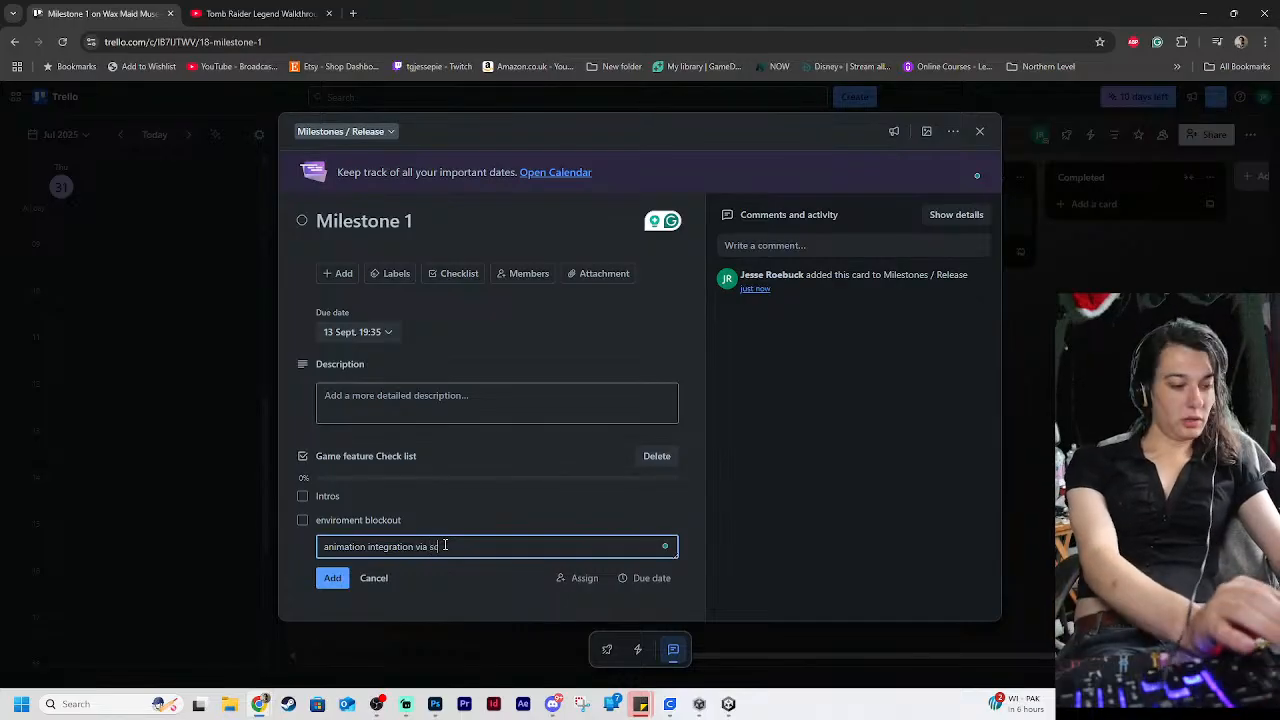
{"action": "type", "text": "cript"}
{"action": "key", "text": "Return"}
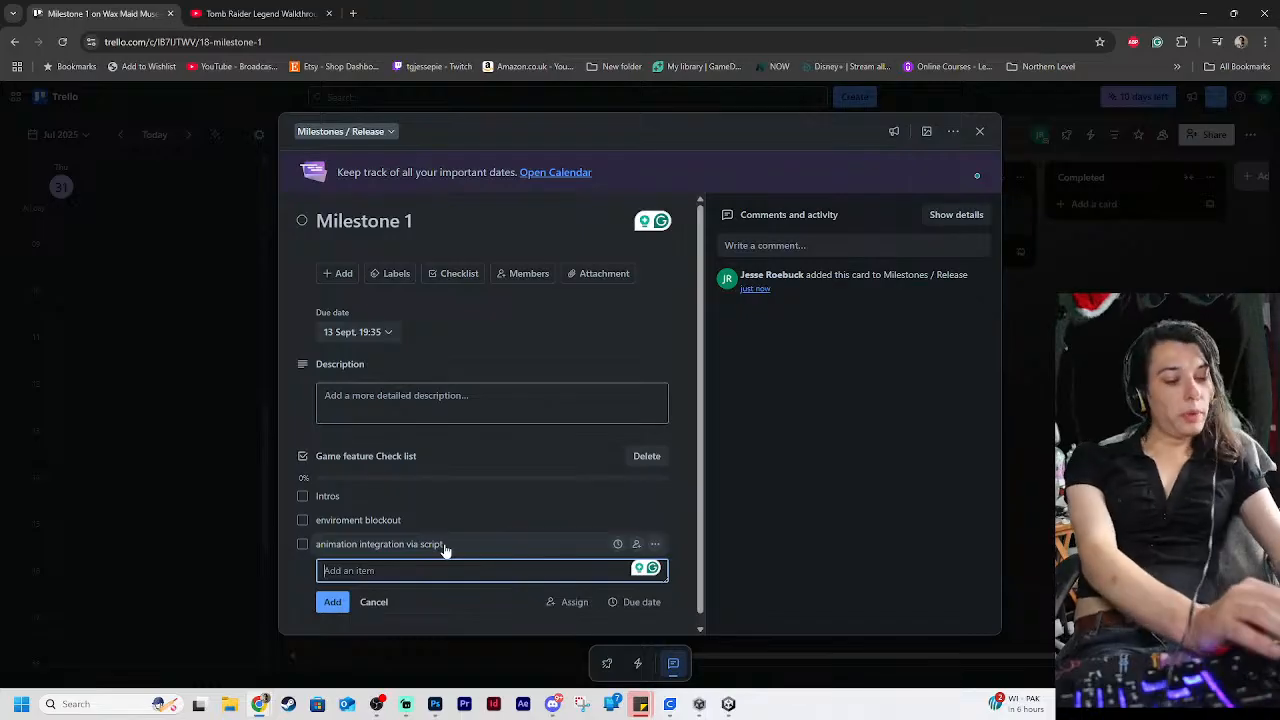
Add the item "basic menu design" to the game feature checklist
{"action": "type", "text": "basic leve"}
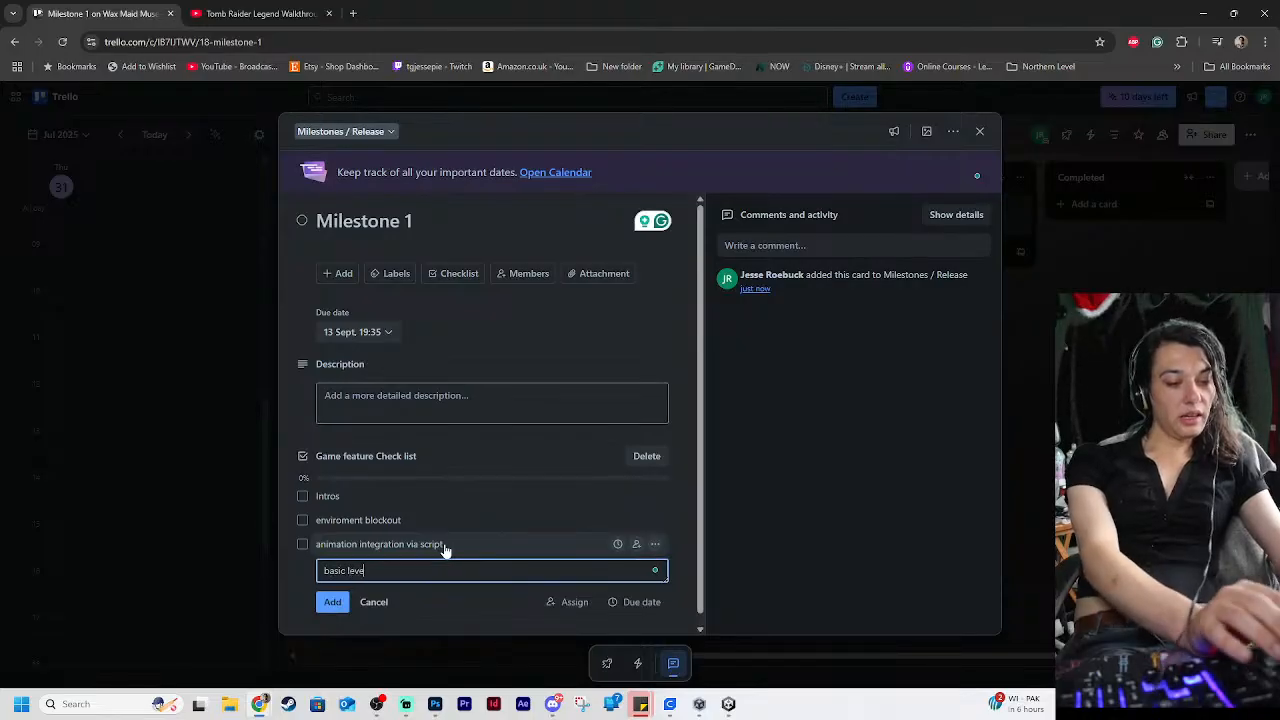
{"action": "key", "text": "BackSpace"}
{"action": "key", "text": "BackSpace"}
{"action": "key", "text": "BackSpace"}
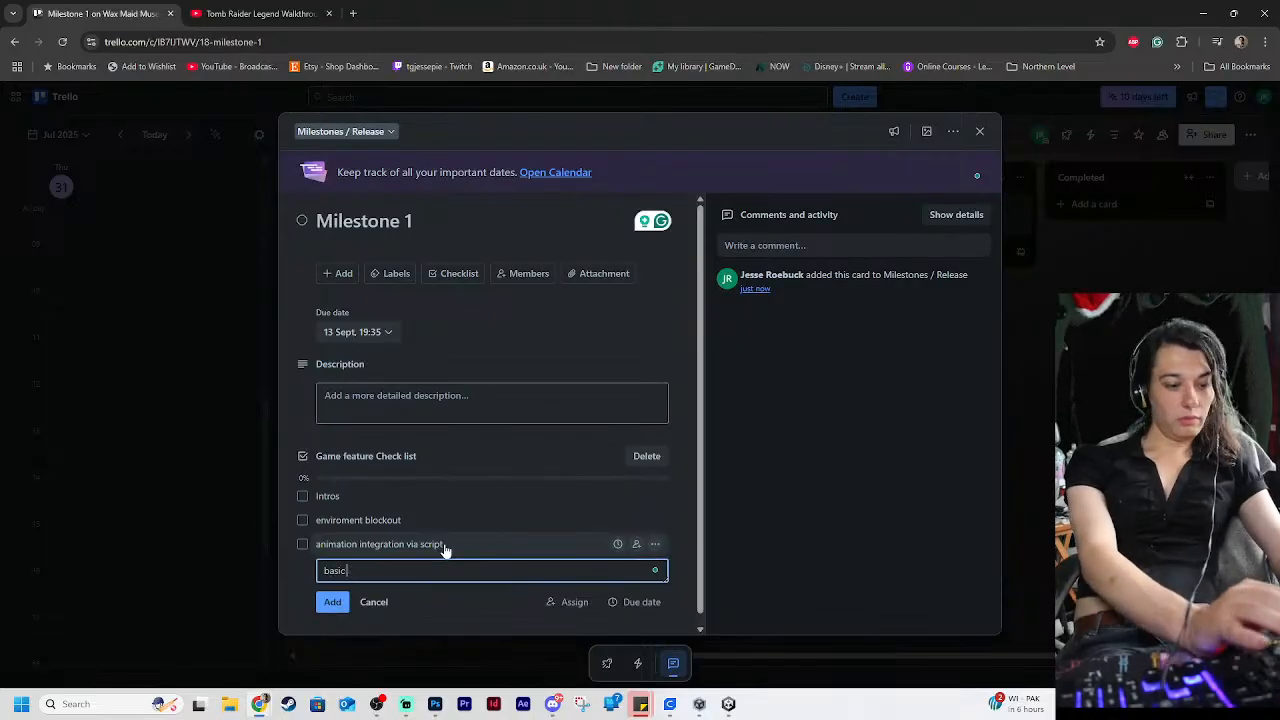
{"action": "type", "text": "men"}
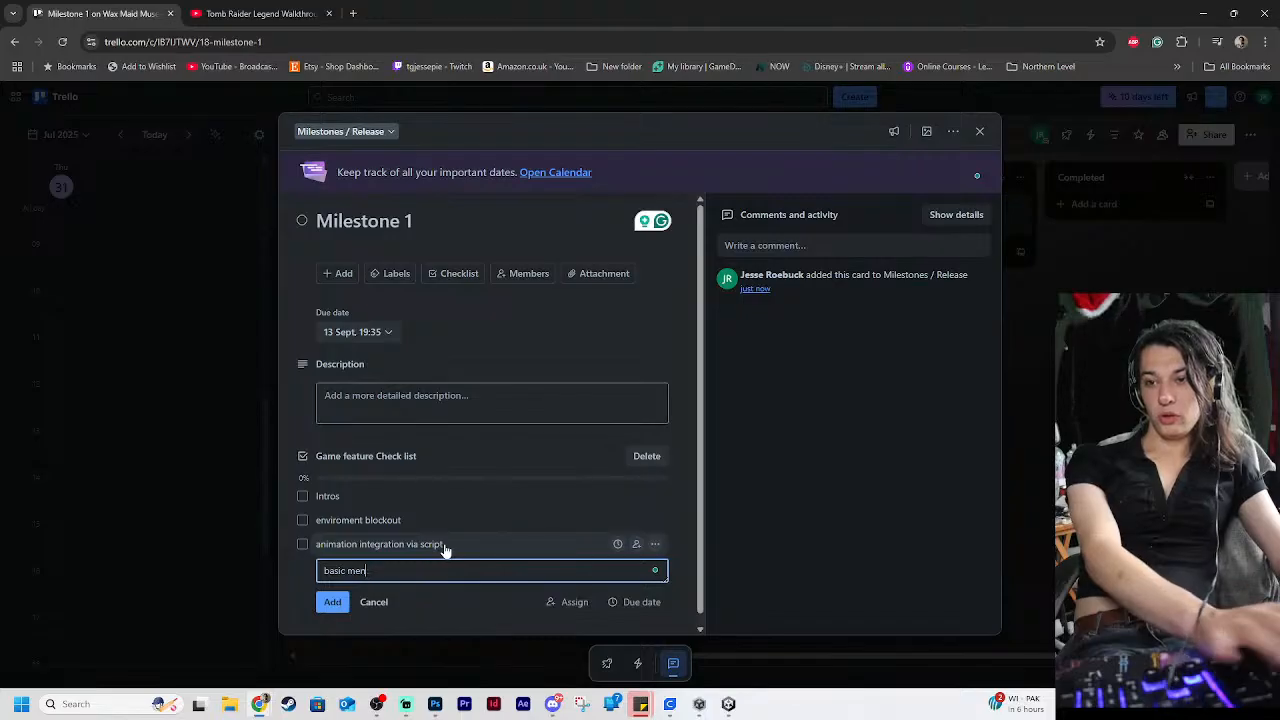
{"action": "type", "text": "u design"}
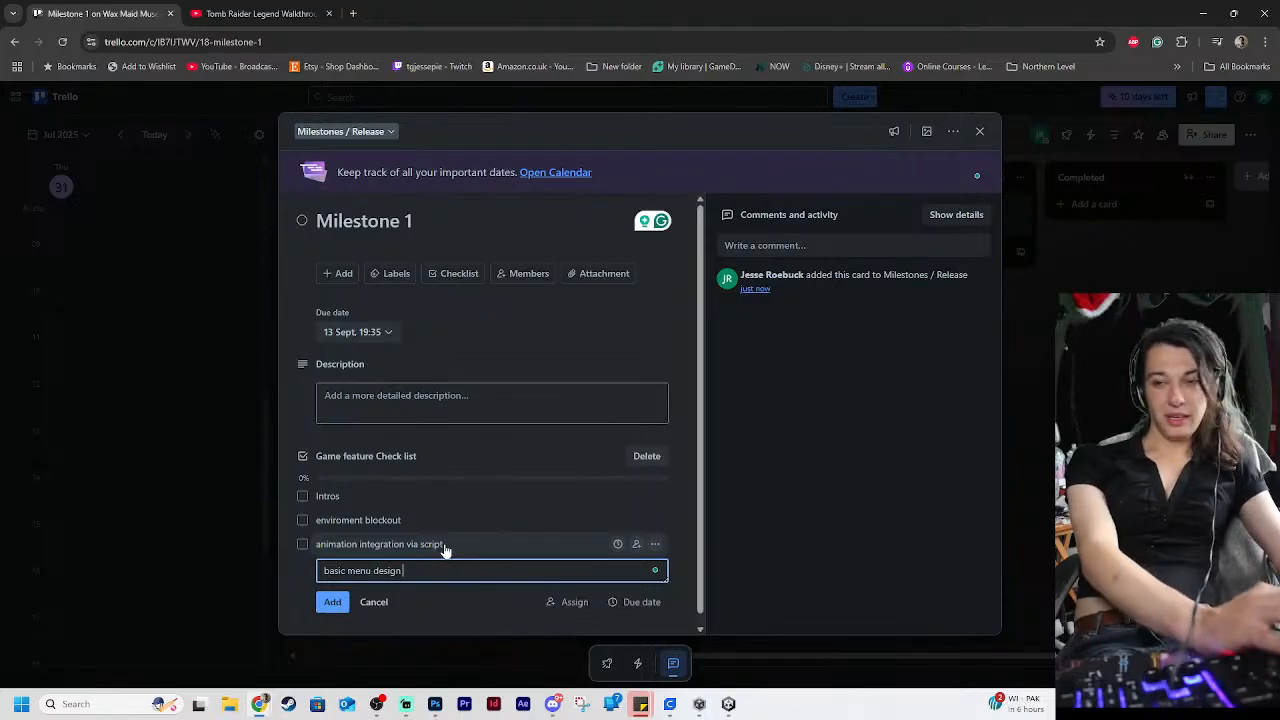
{"action": "key", "text": "Return"}
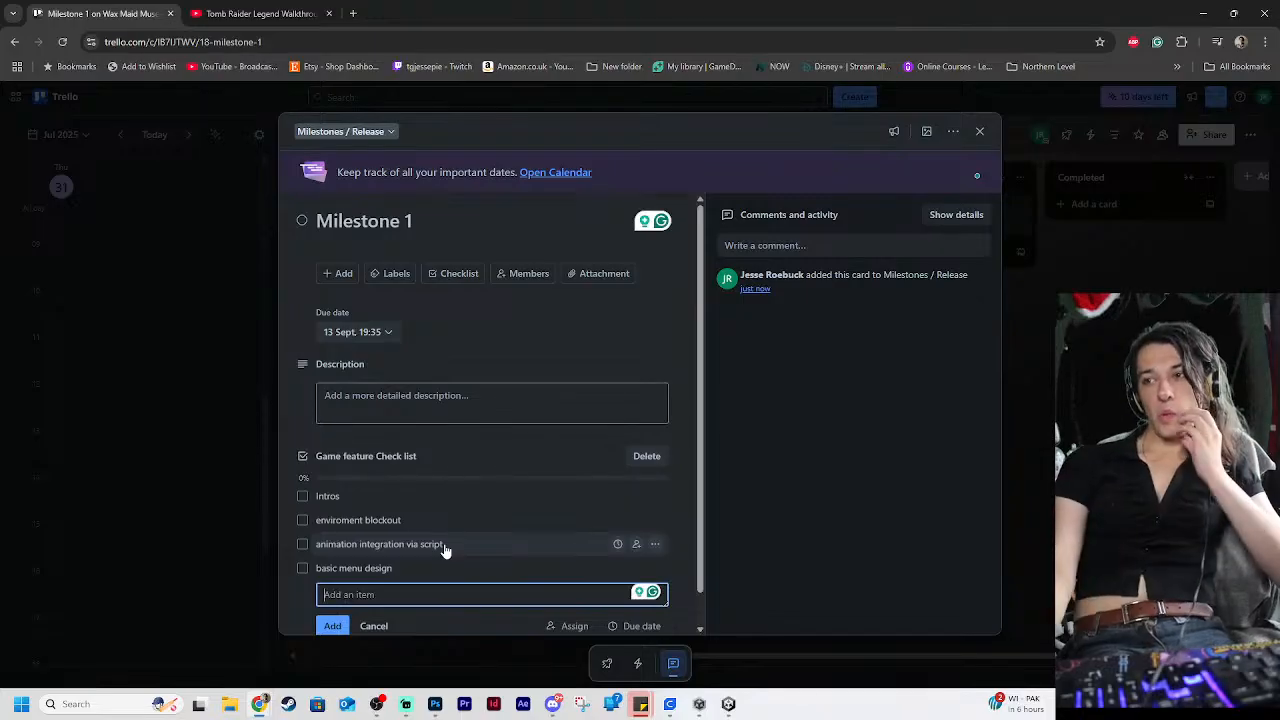
{"action": "type", "text": "mil"}
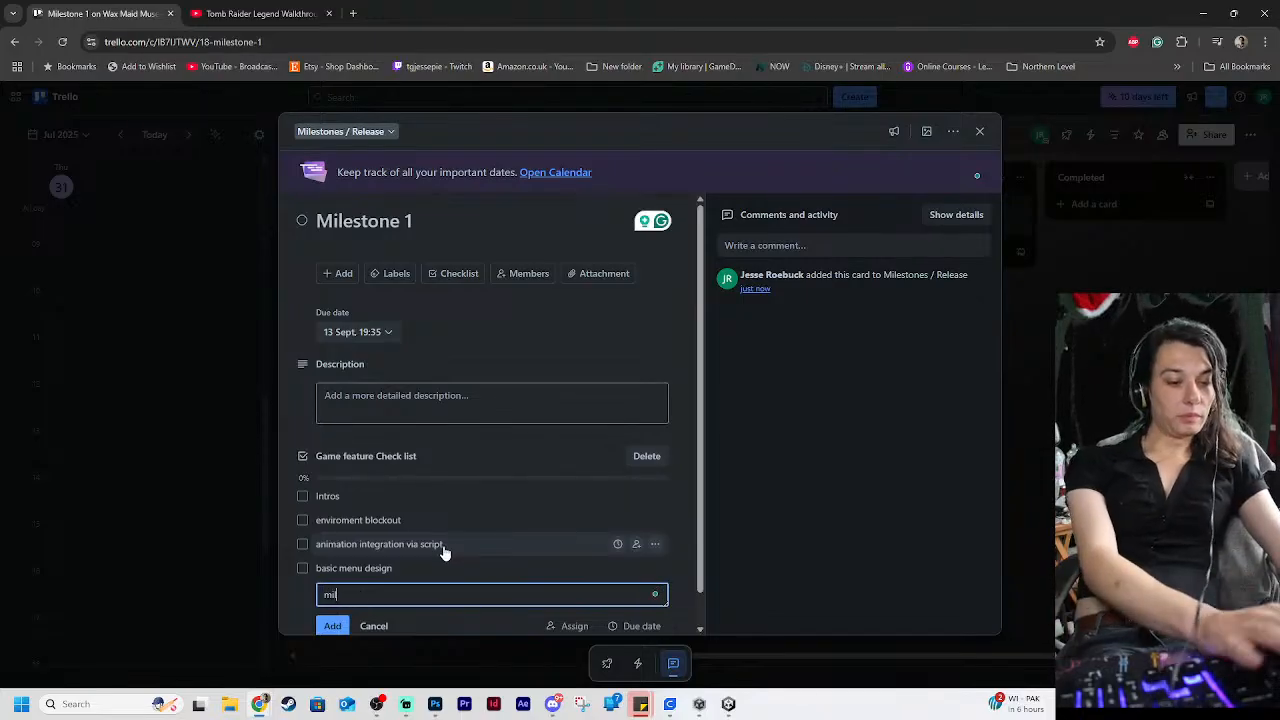
{"action": "type", "text": "estone "}
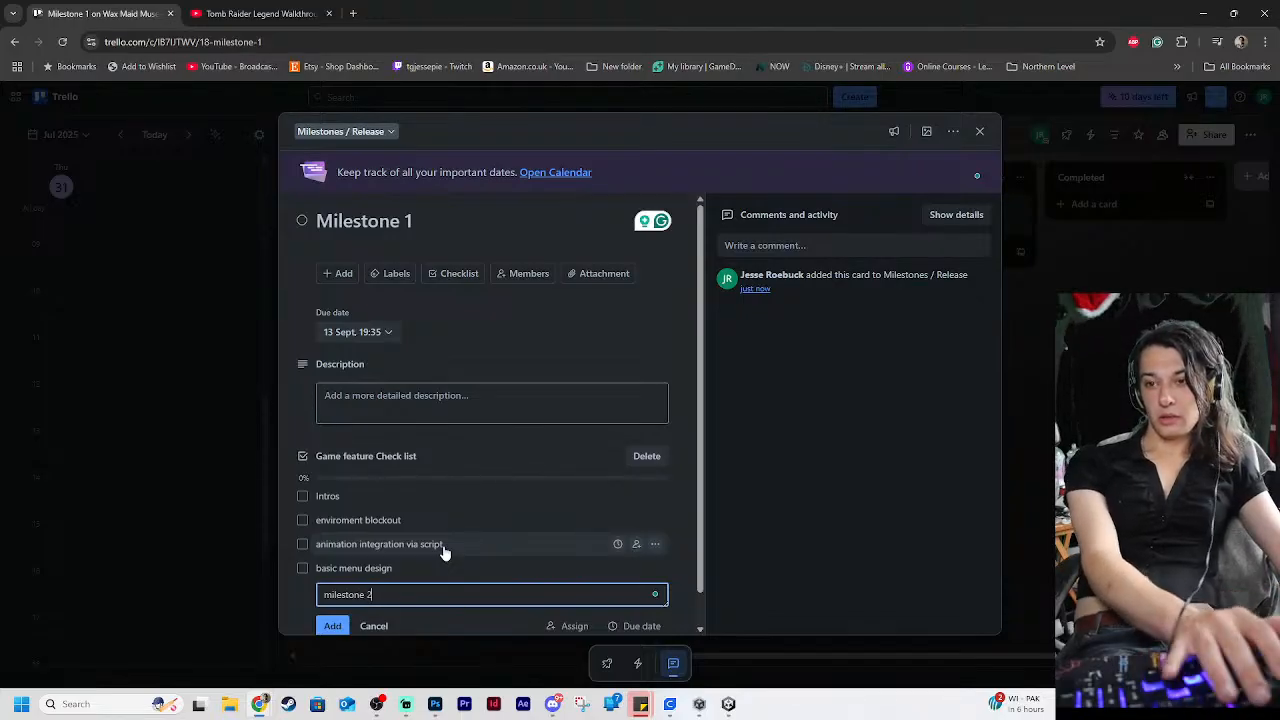
{"action": "type", "text": "2"}
{"action": "key", "text": "BackSpace"}
{"action": "key", "text": "BackSpace"}
{"action": "key", "text": "BackSpace"}
{"action": "key", "text": "BackSpace"}
{"action": "key", "text": "BackSpace"}
{"action": "key", "text": "BackSpace"}
{"action": "key", "text": "BackSpace"}
{"action": "key", "text": "BackSpace"}
{"action": "key", "text": "BackSpace"}
{"action": "key", "text": "BackSpace"}
{"action": "key", "text": "BackSpace"}
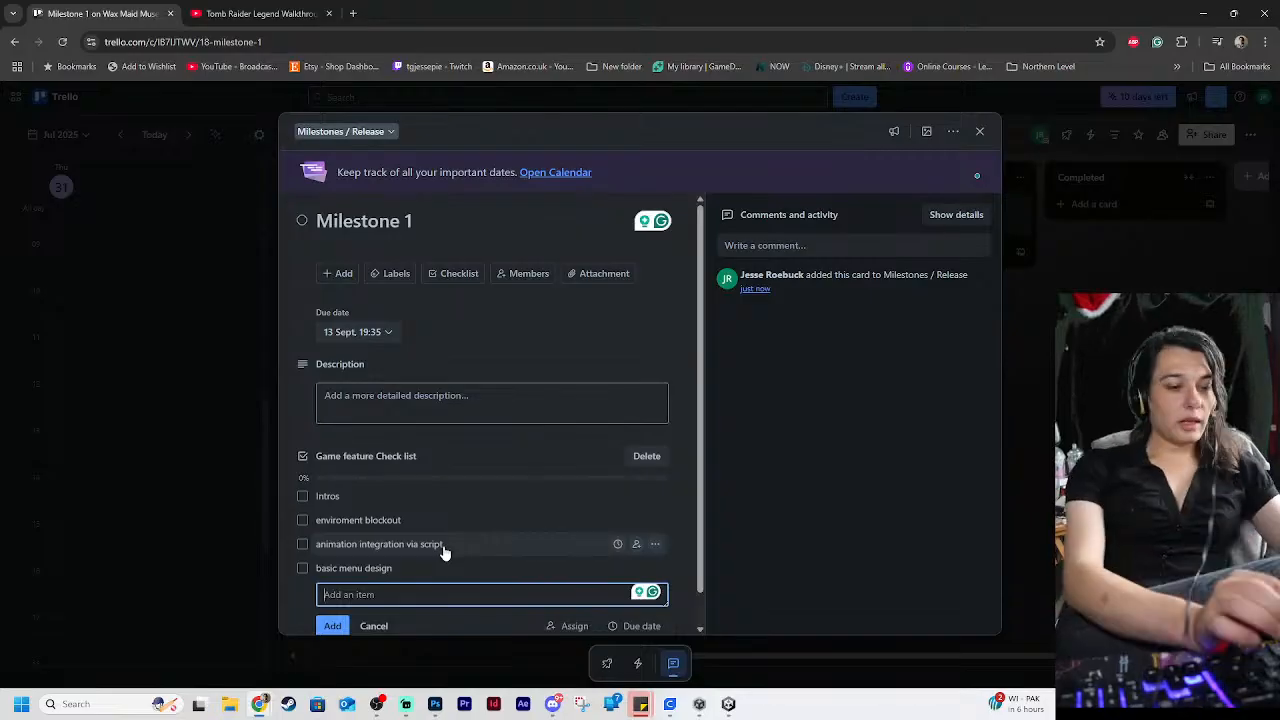
Add the item "Level design" to the game feature checklist
{"action": "type", "text": "Level "}
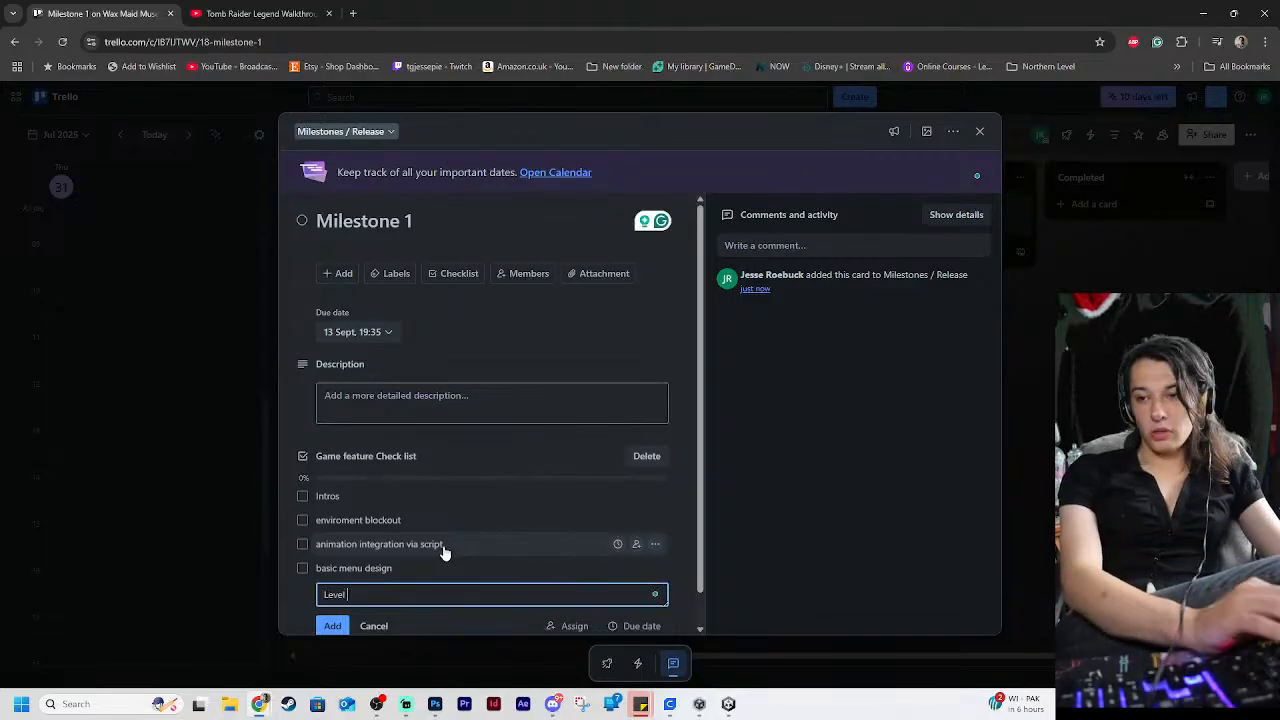
{"action": "type", "text": "d"}
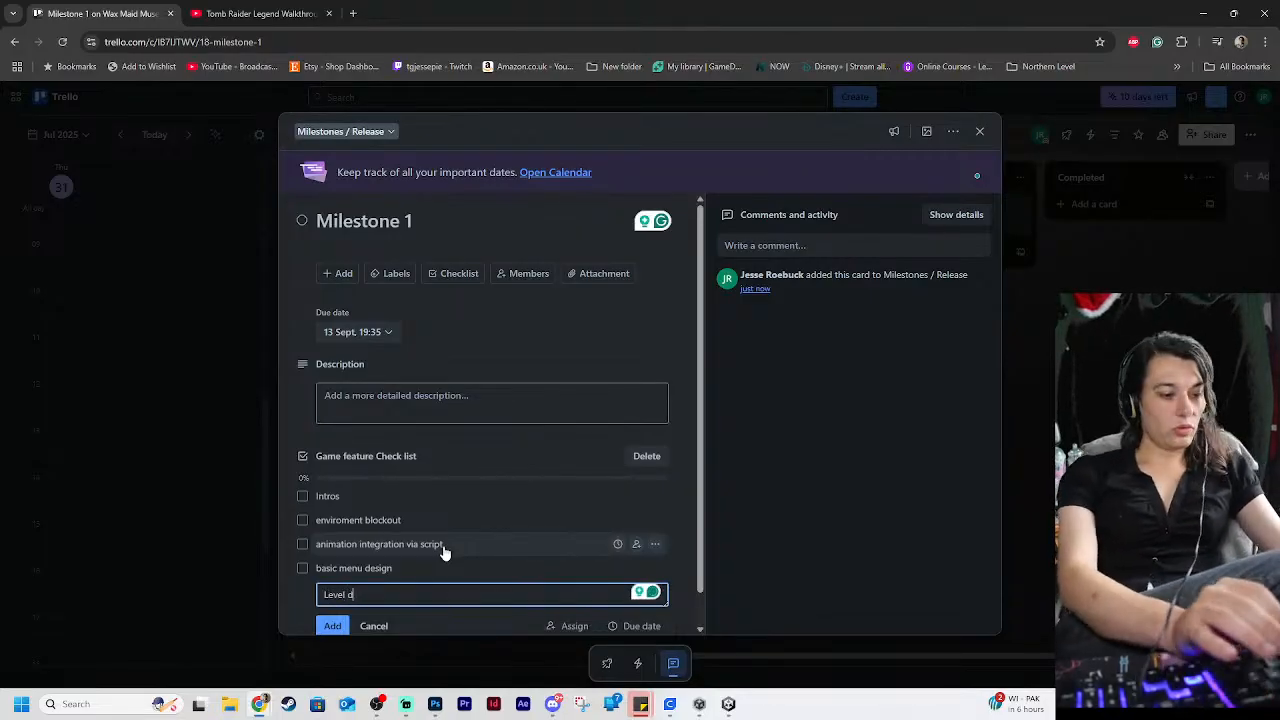
{"action": "type", "text": "esign"}
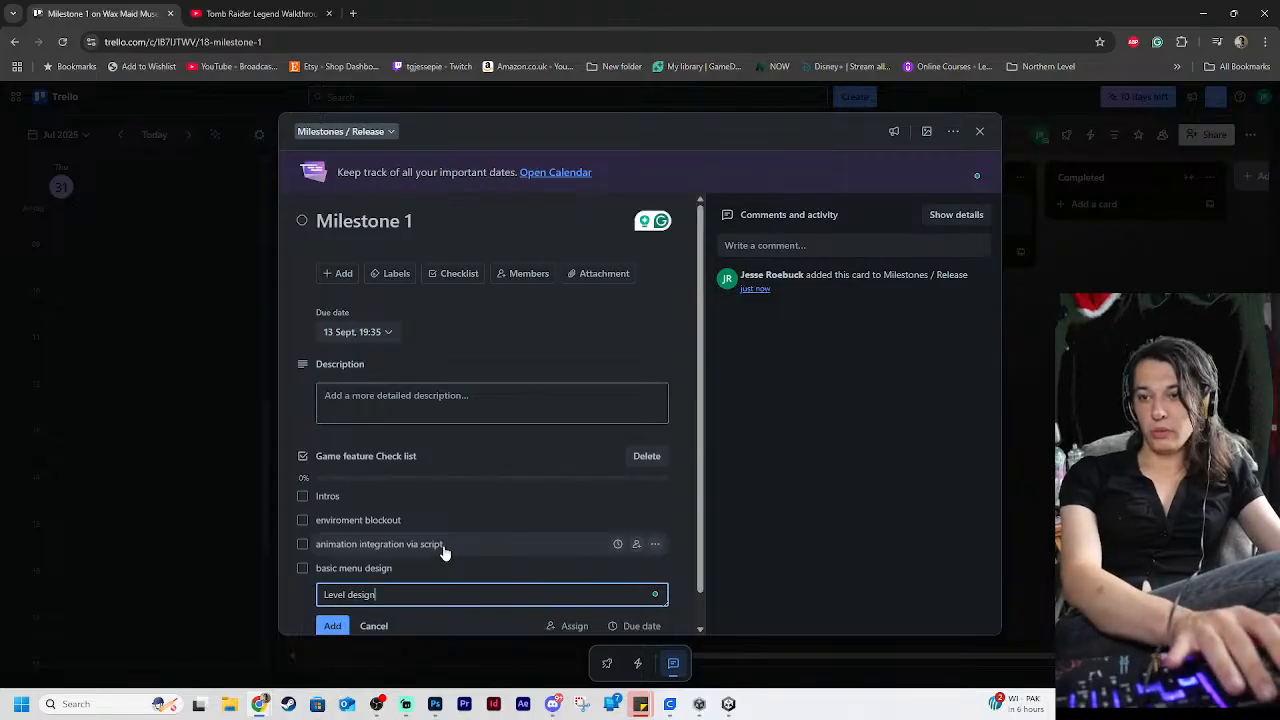
{"action": "key", "text": "Return"}
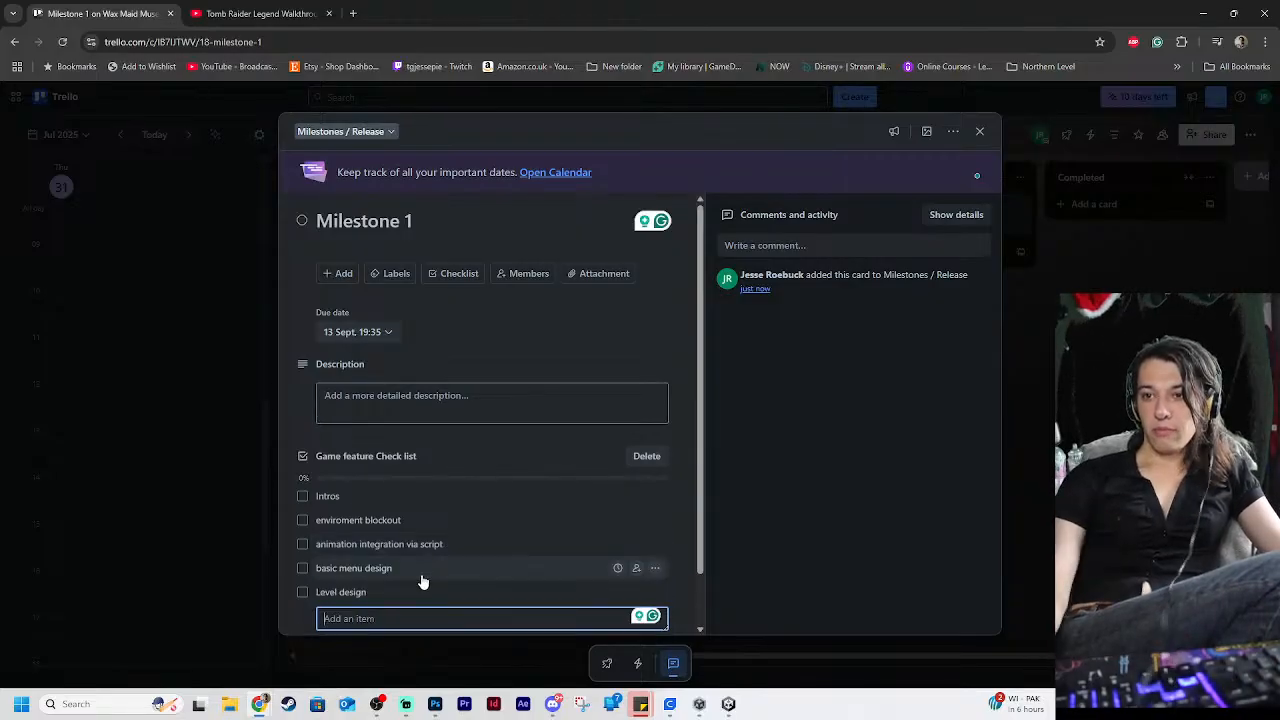
Reorder the checklist so that "basic menu design" and "Level design" come directly after "Intros", in that order
{"action": "left_click_drag", "start_coordinate": [390, 597], "coordinate": [391, 490]}
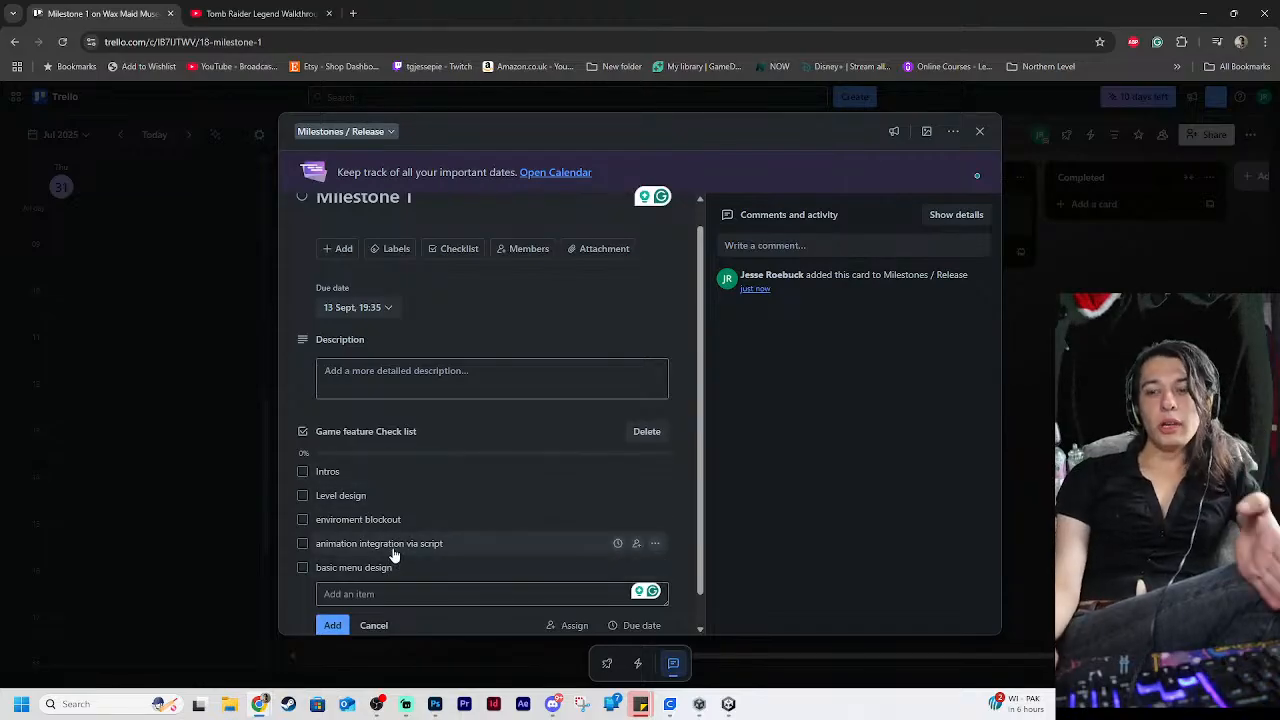
{"action": "left_click_drag", "start_coordinate": [428, 576], "coordinate": [422, 487]}
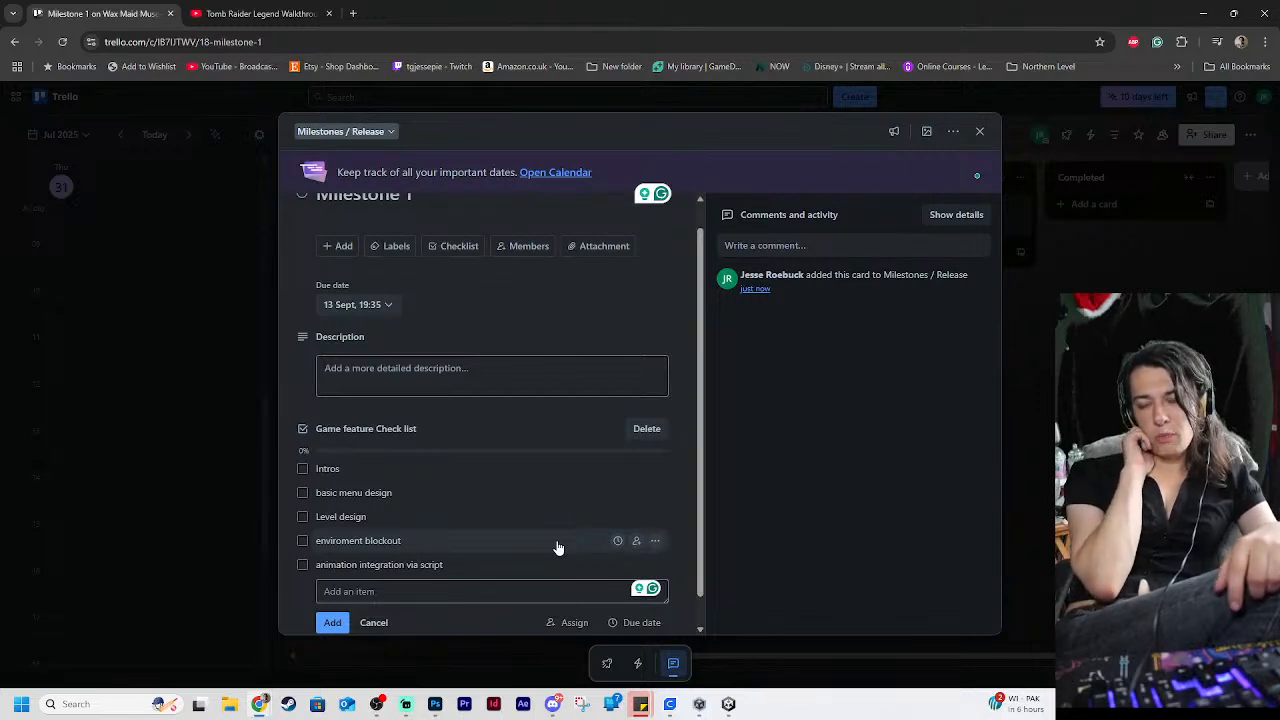
{"action": "left_click", "coordinate": [411, 596]}
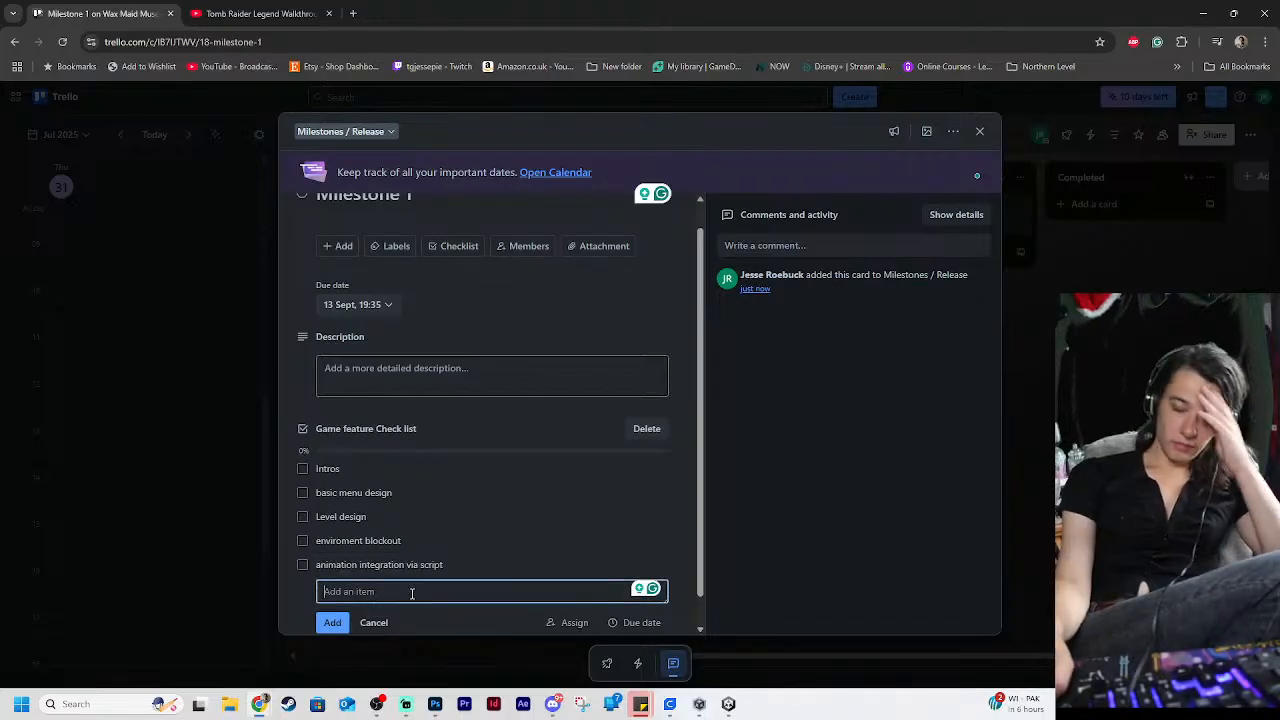
Set the due time of the "Milestone 1" card to 19:00, keeping its date, and save it
{"action": "scroll", "coordinate": [463, 521], "scroll_direction": "down", "scroll_amount": 1}
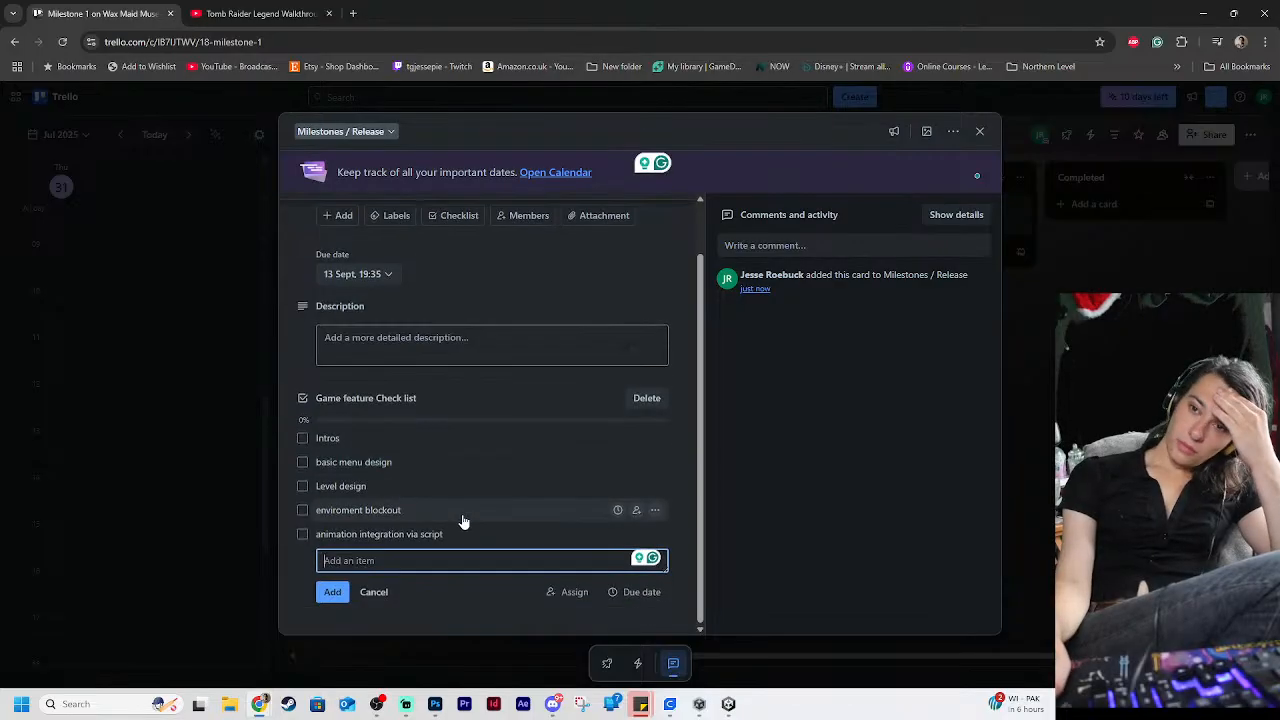
{"action": "scroll", "coordinate": [463, 522], "scroll_direction": "up", "scroll_amount": 1}
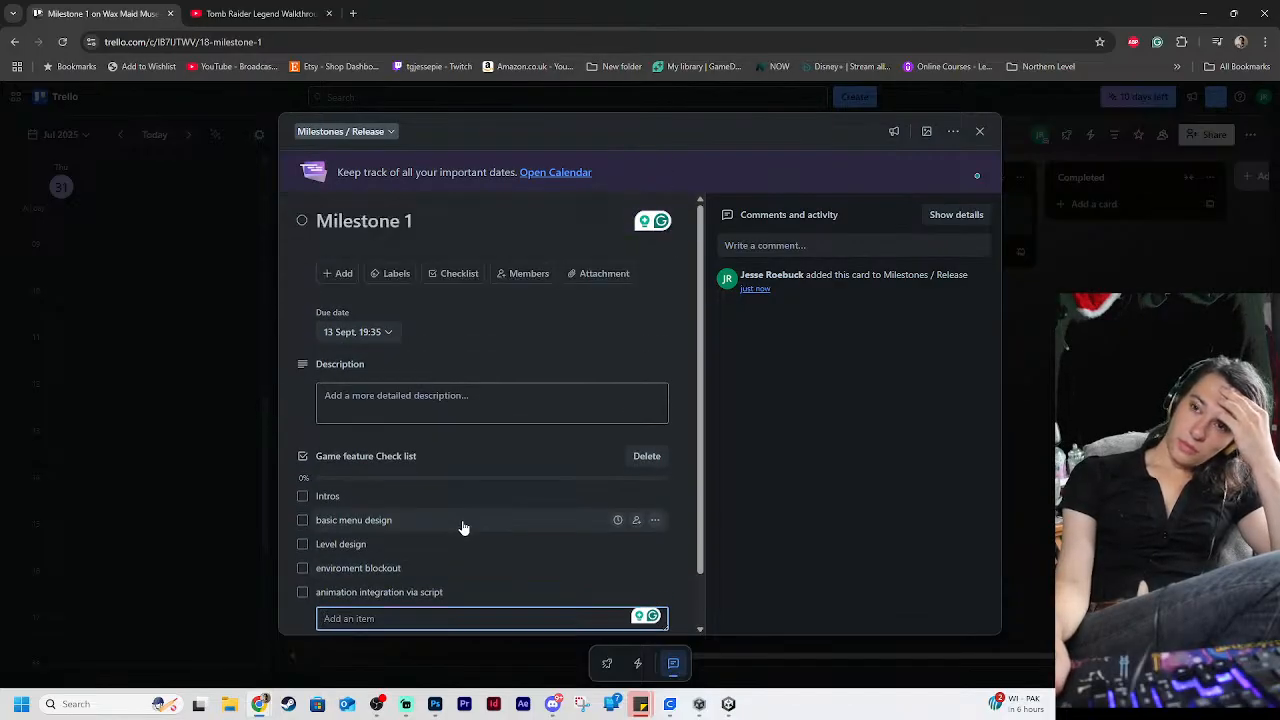
{"action": "left_click", "coordinate": [380, 333]}
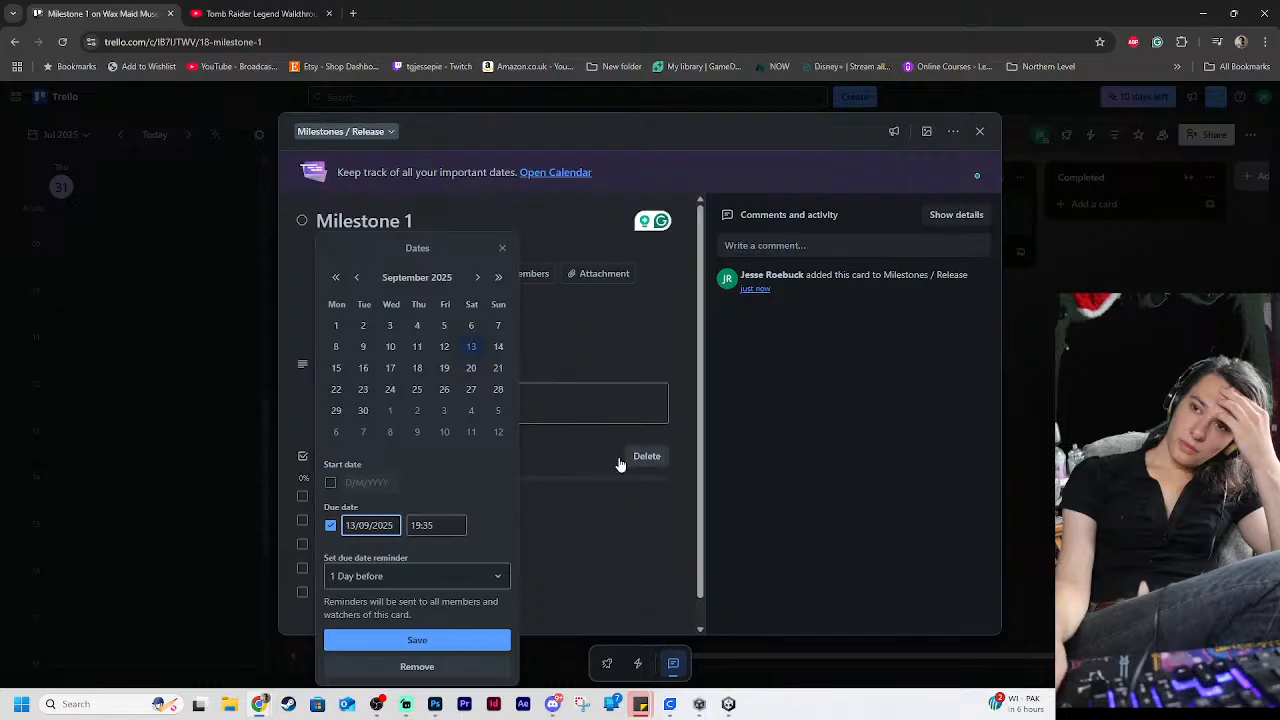
{"action": "left_click_drag", "start_coordinate": [443, 526], "coordinate": [379, 517]}
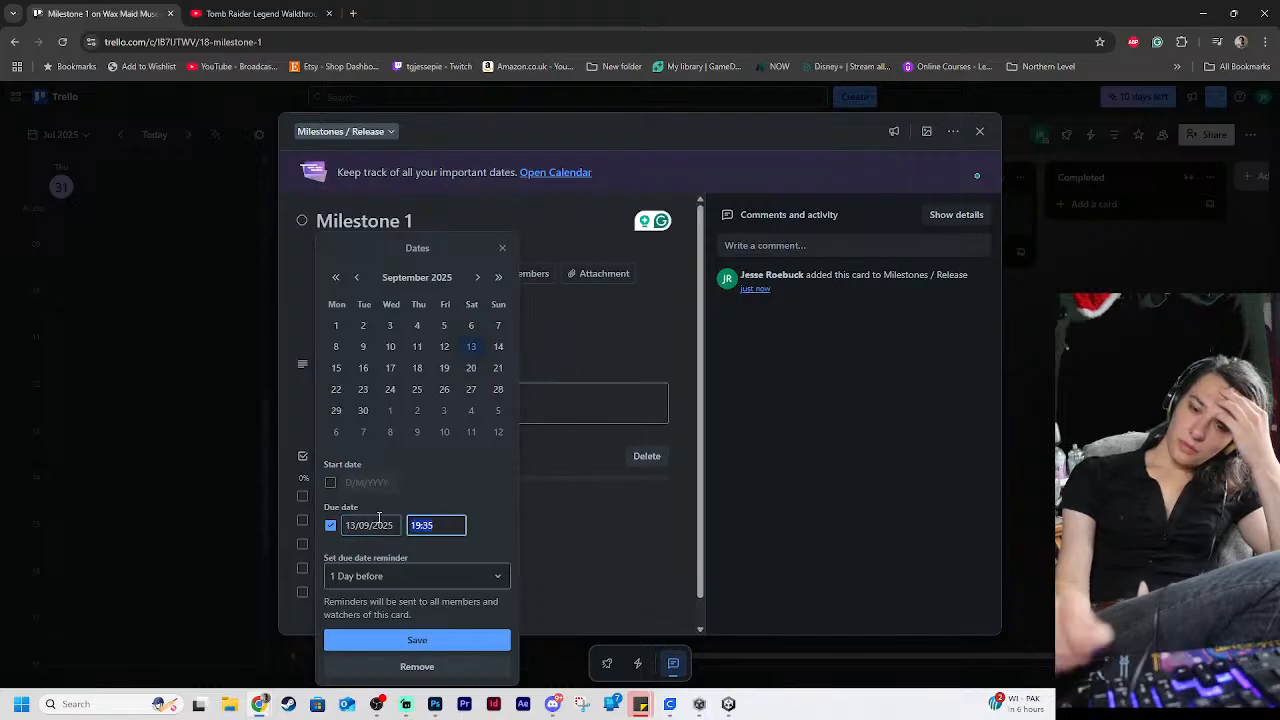
{"action": "type", "text": "19"}
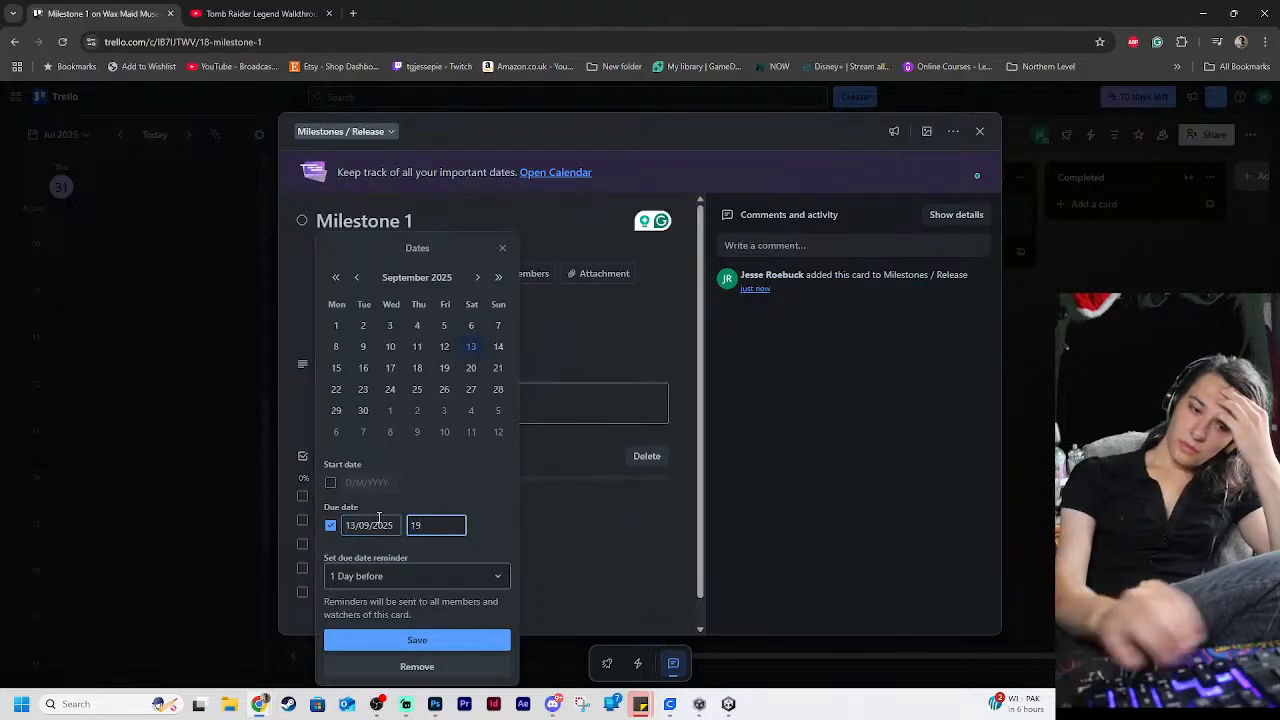
{"action": "key", "text": "Return"}
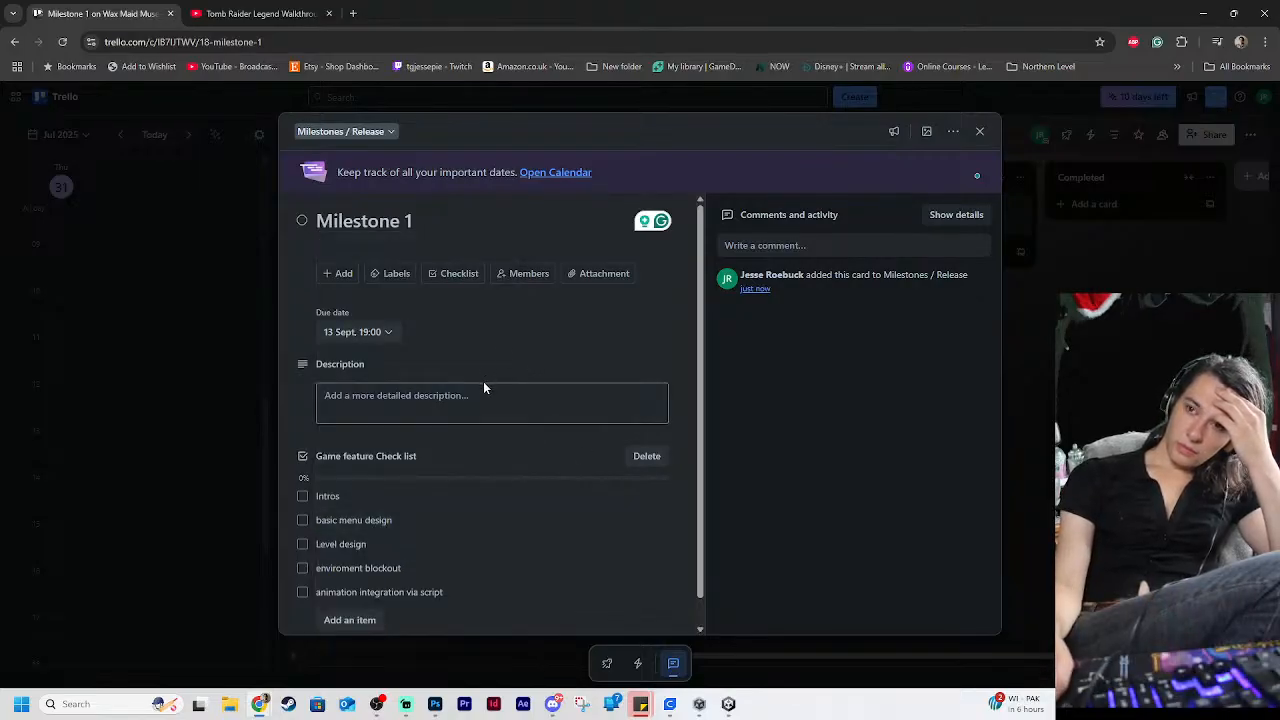
Add the item "clean up Model movements" at the end of the game feature checklist
{"action": "scroll", "coordinate": [468, 414], "scroll_direction": "down", "scroll_amount": 1}
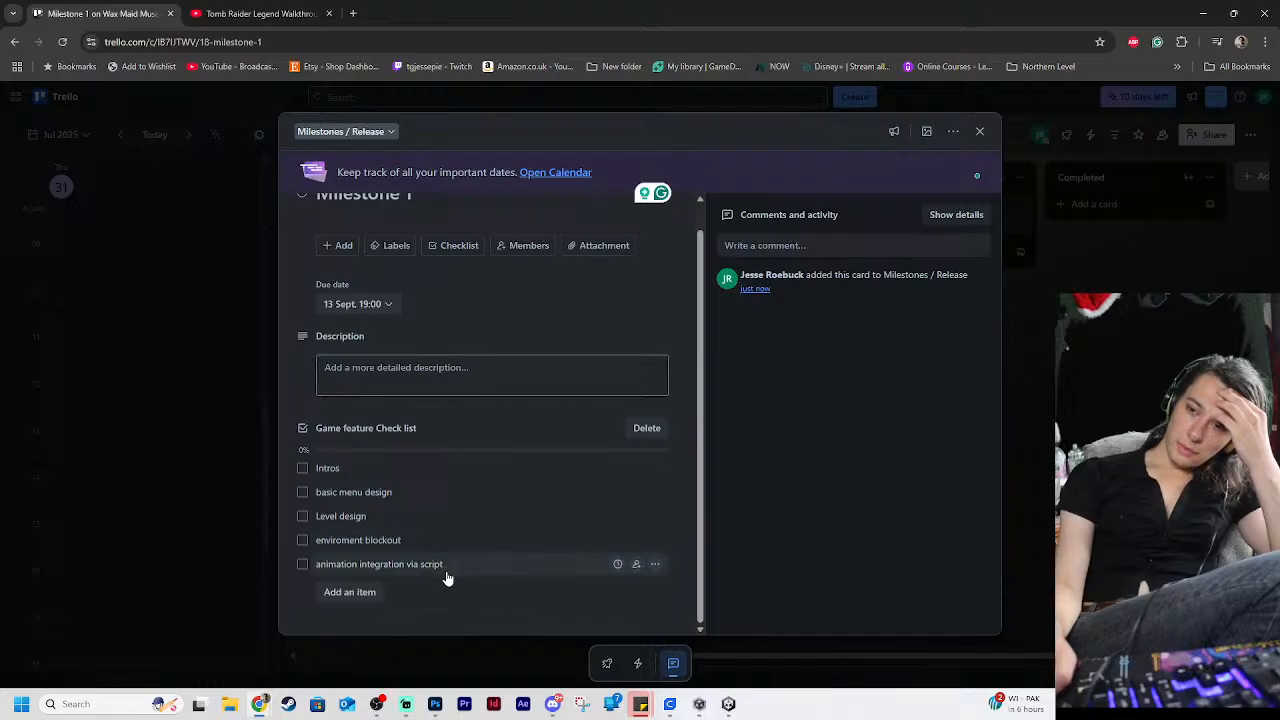
{"action": "left_click", "coordinate": [356, 596]}
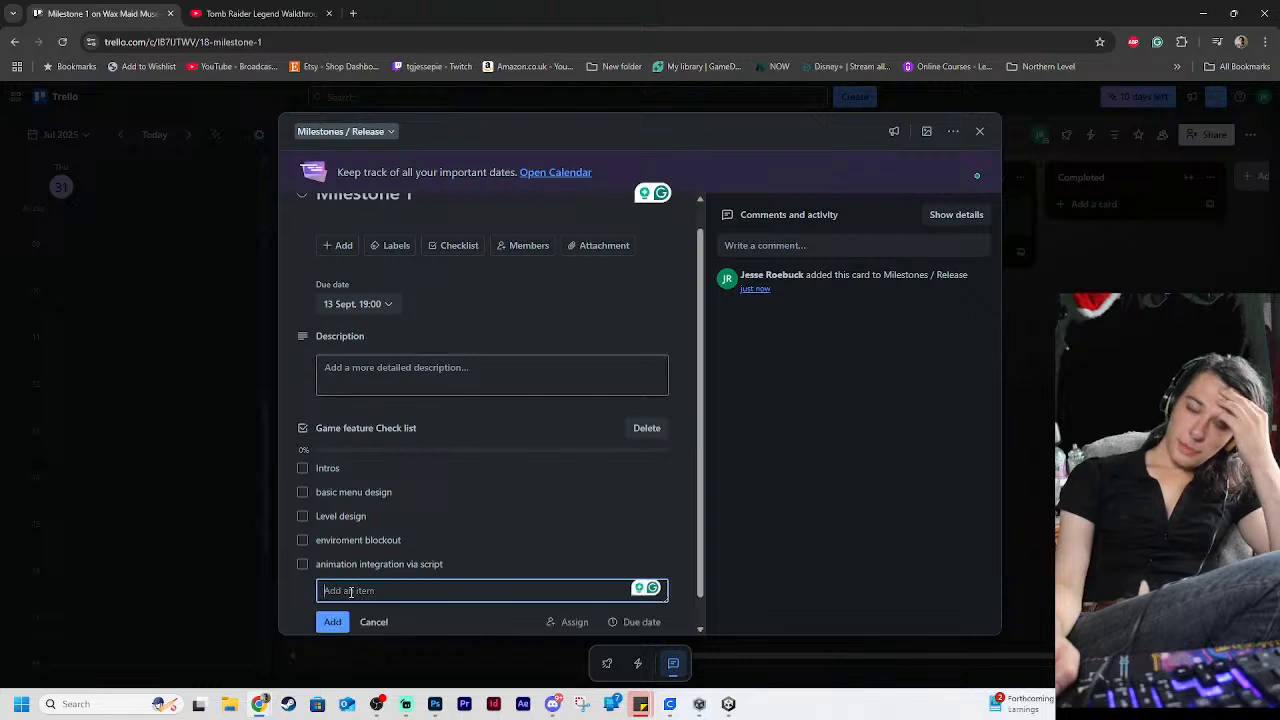
{"action": "type", "text": "clean up"}
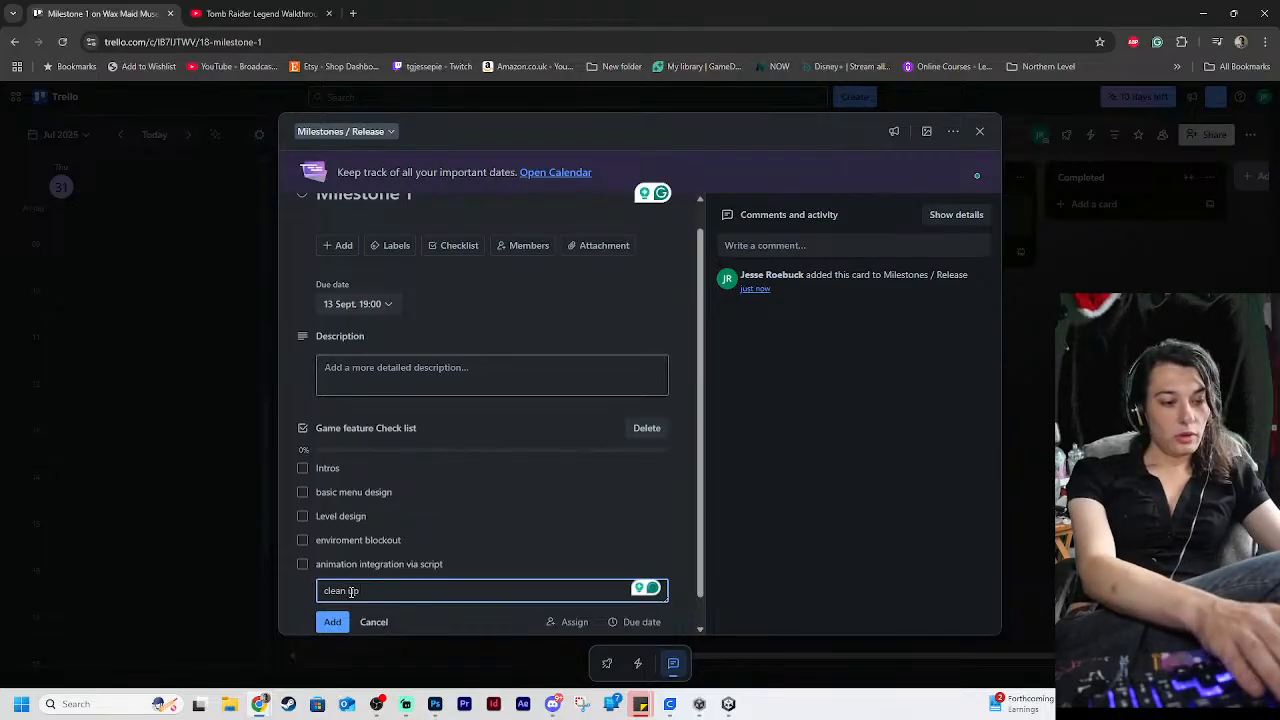
{"action": "type", "text": " Model"}
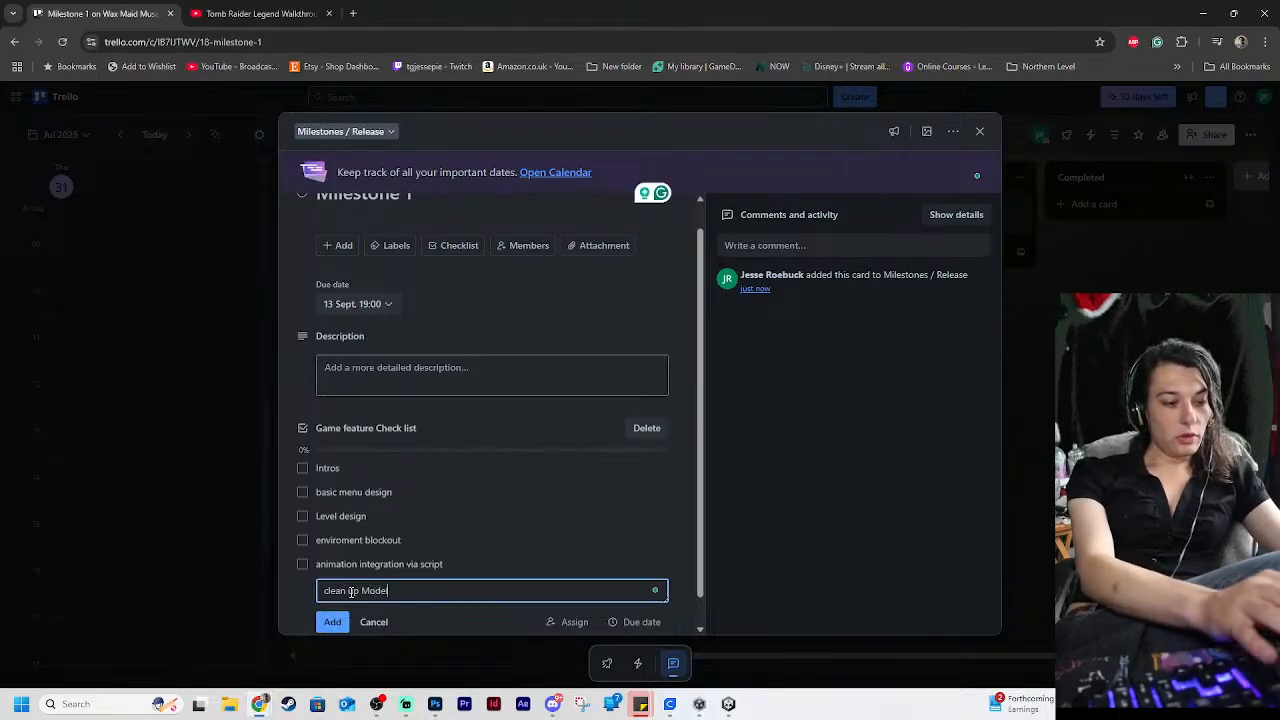
{"action": "type", "text": " movge,ment"}
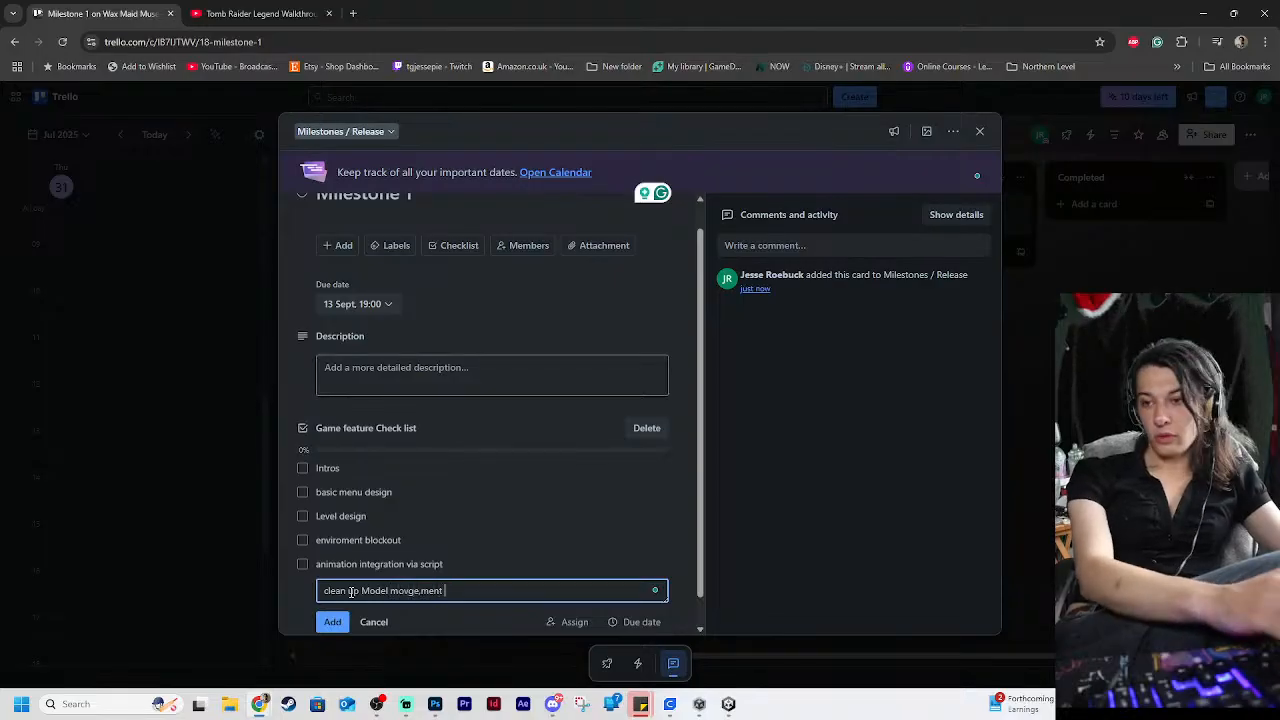
{"action": "key", "text": "BackSpace"}
{"action": "key", "text": "BackSpace"}
{"action": "key", "text": "BackSpace"}
{"action": "key", "text": "BackSpace"}
{"action": "key", "text": "BackSpace"}
{"action": "key", "text": "BackSpace"}
{"action": "type", "text": "ements"}
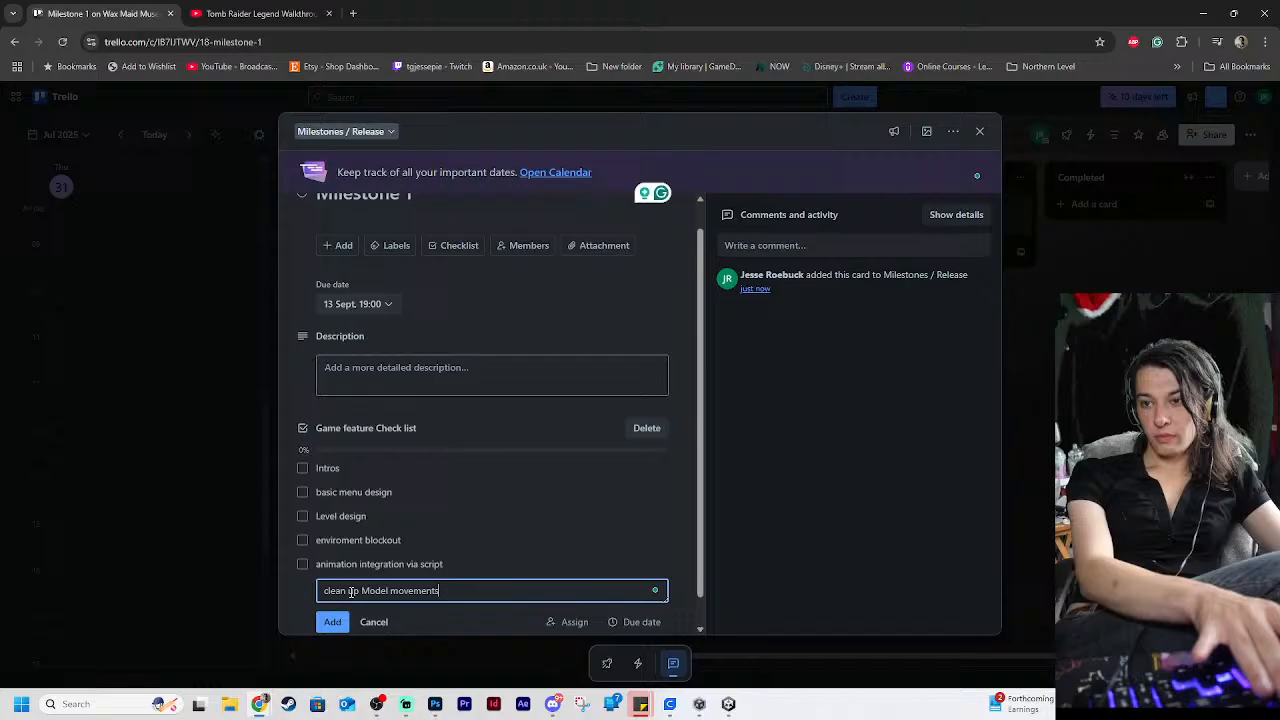
{"action": "key", "text": "Return"}
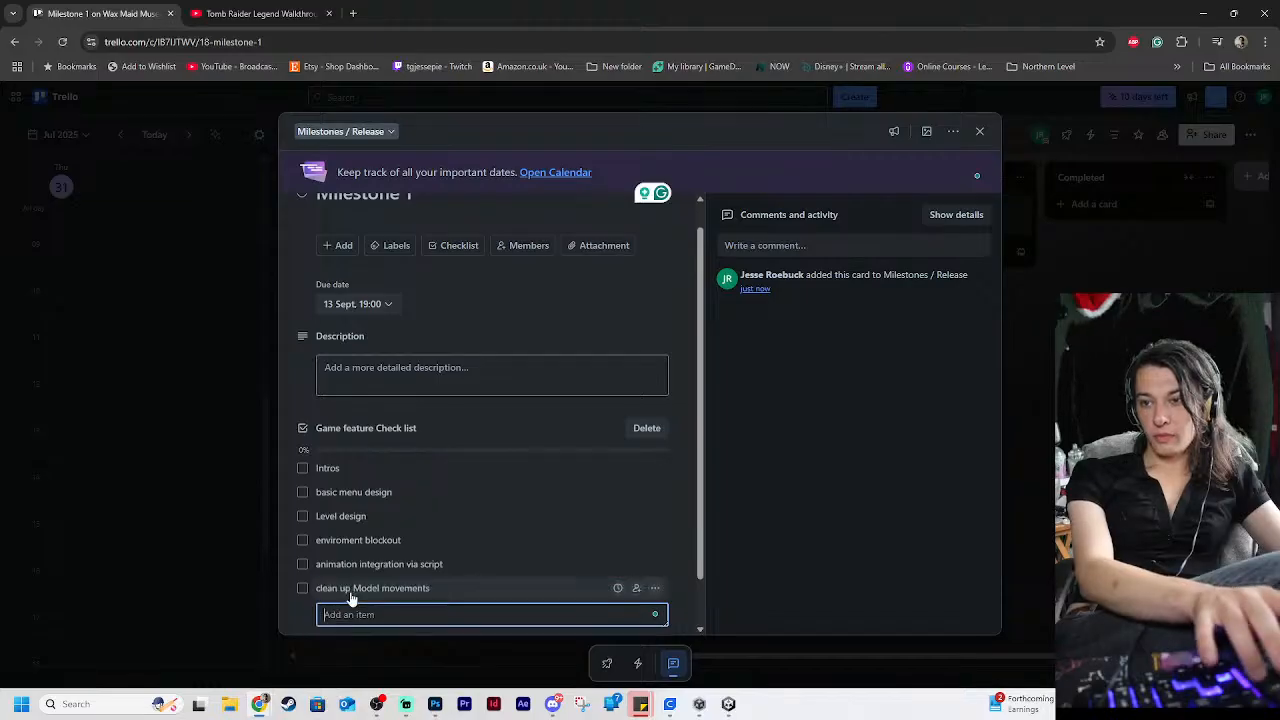
Add the item "Audio Voice acting test integration" to the checklist and finish adding items
{"action": "type", "text": "Audio Test"}
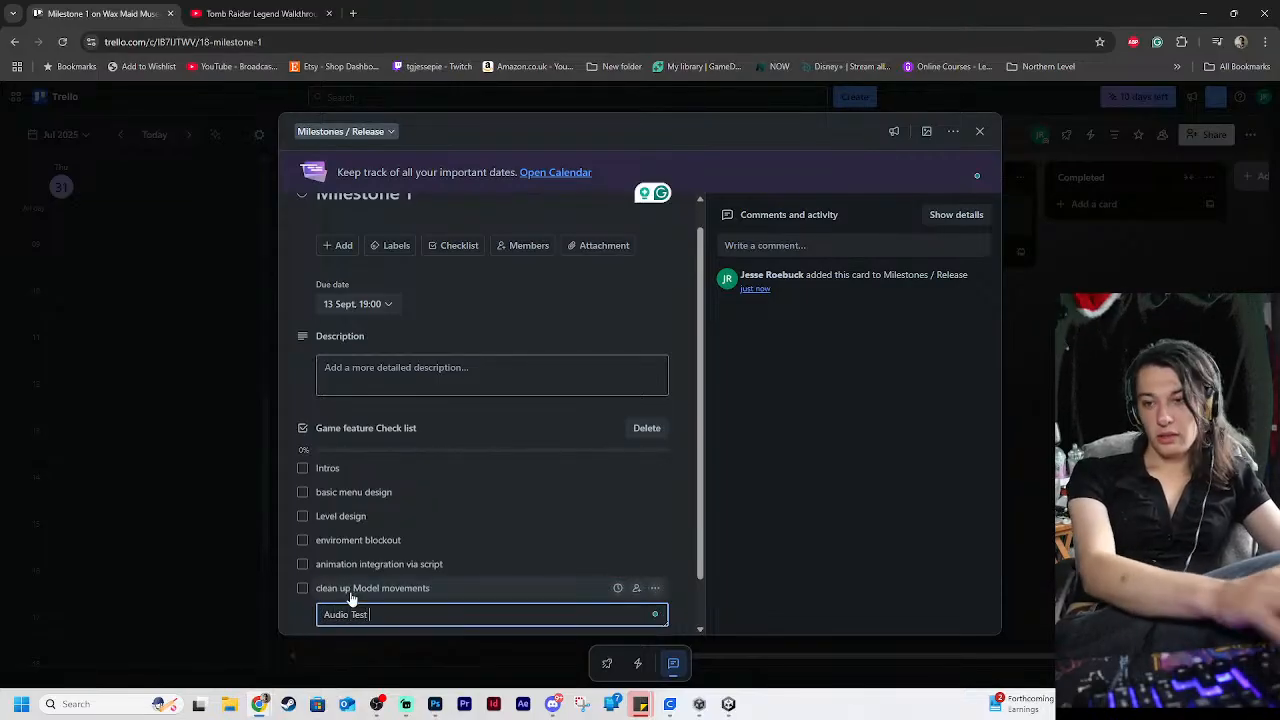
{"action": "key", "text": "BackSpace"}
{"action": "key", "text": "BackSpace"}
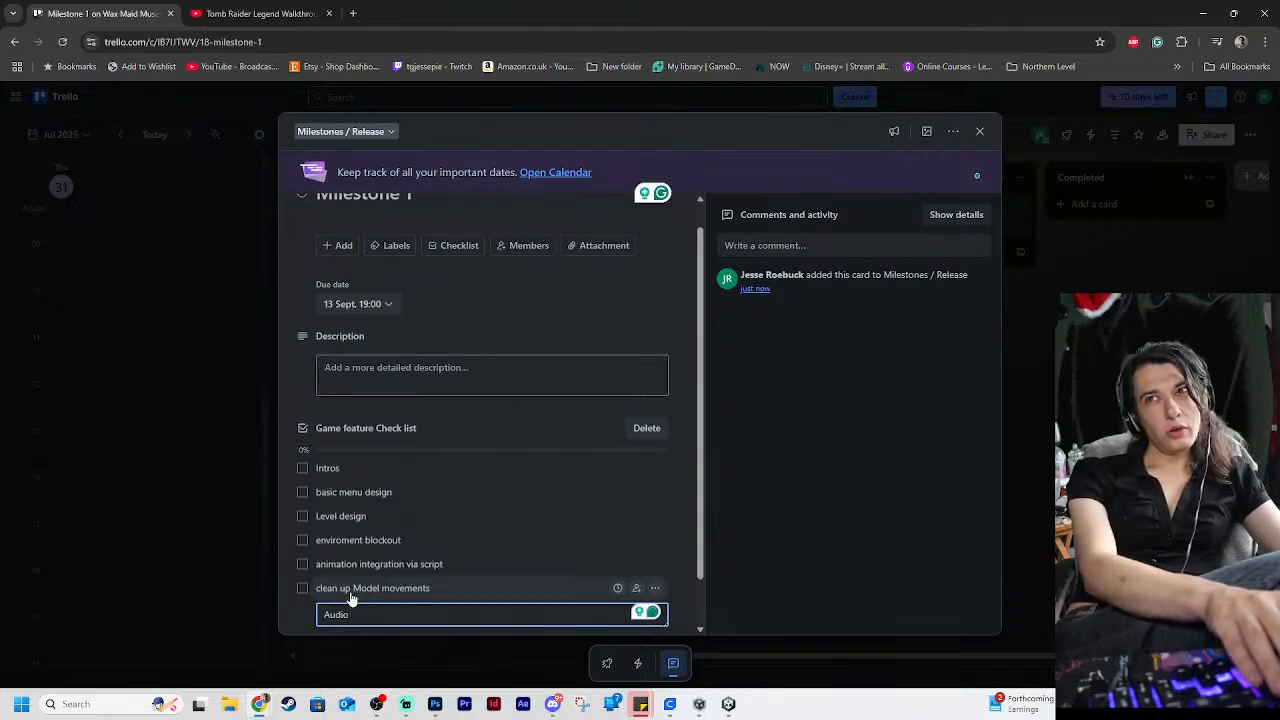
{"action": "type", "text": "Voi"}
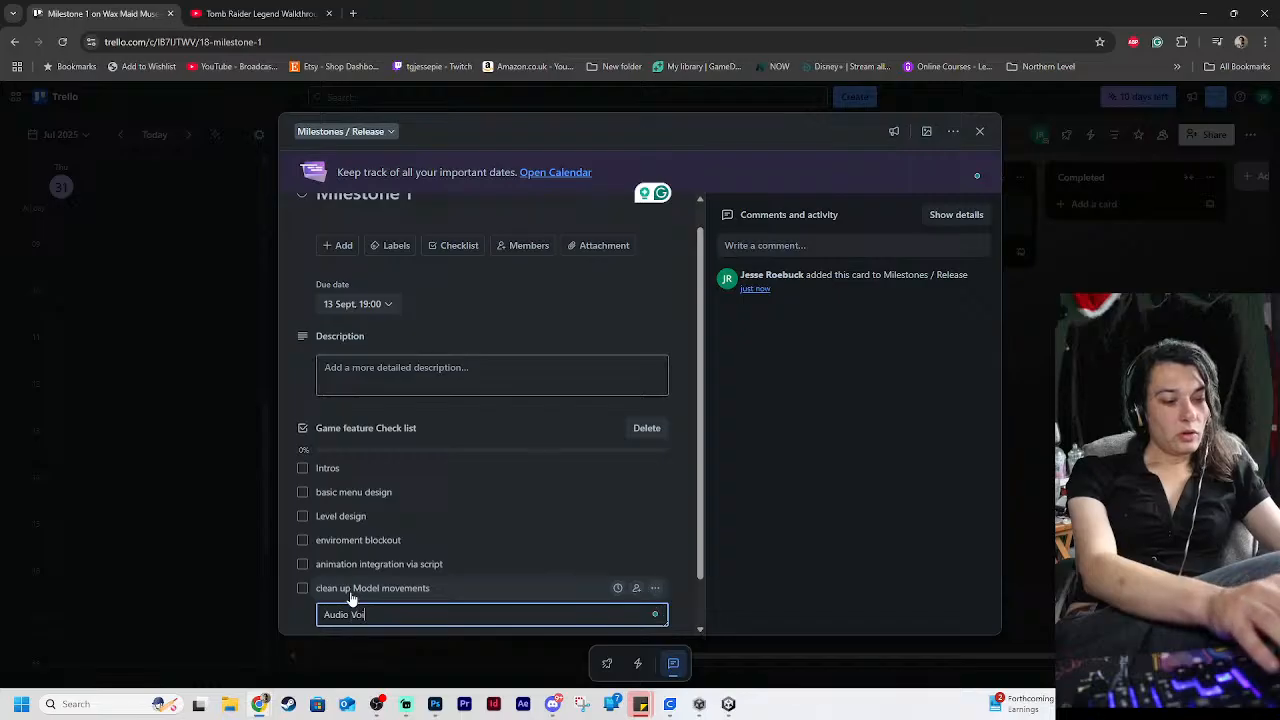
{"action": "type", "text": "ce acting "}
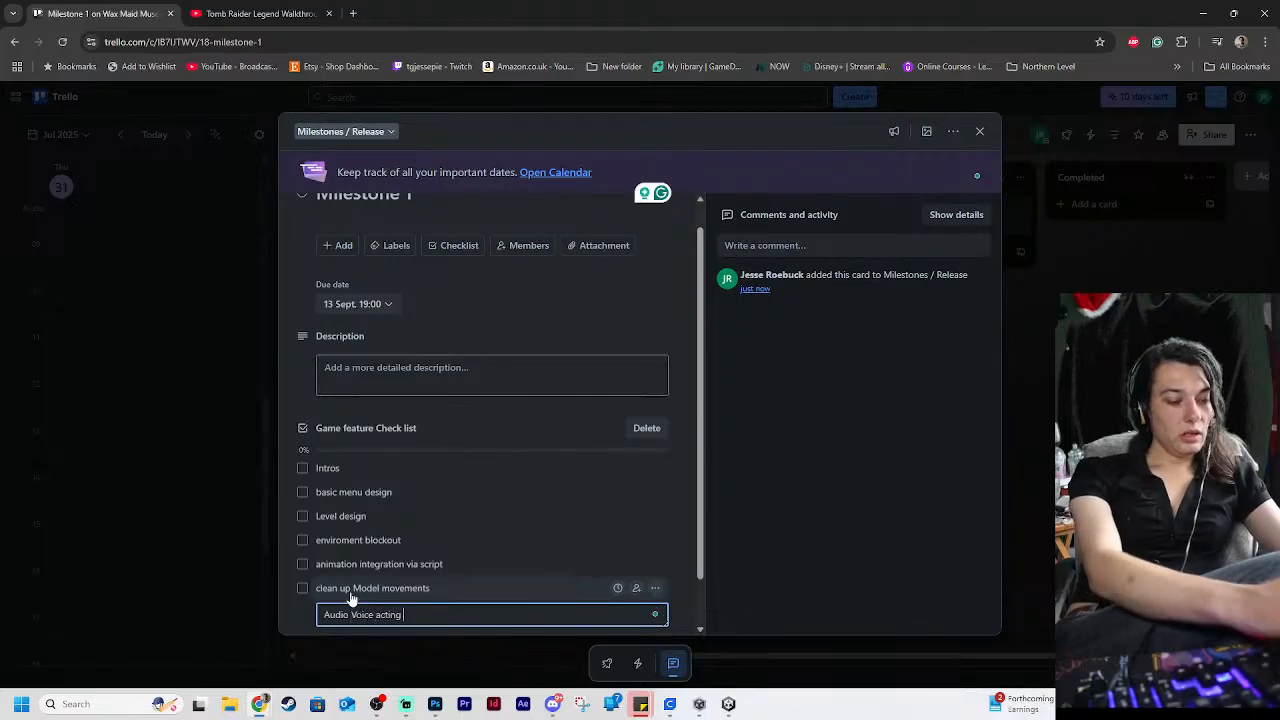
{"action": "type", "text": "ite"}
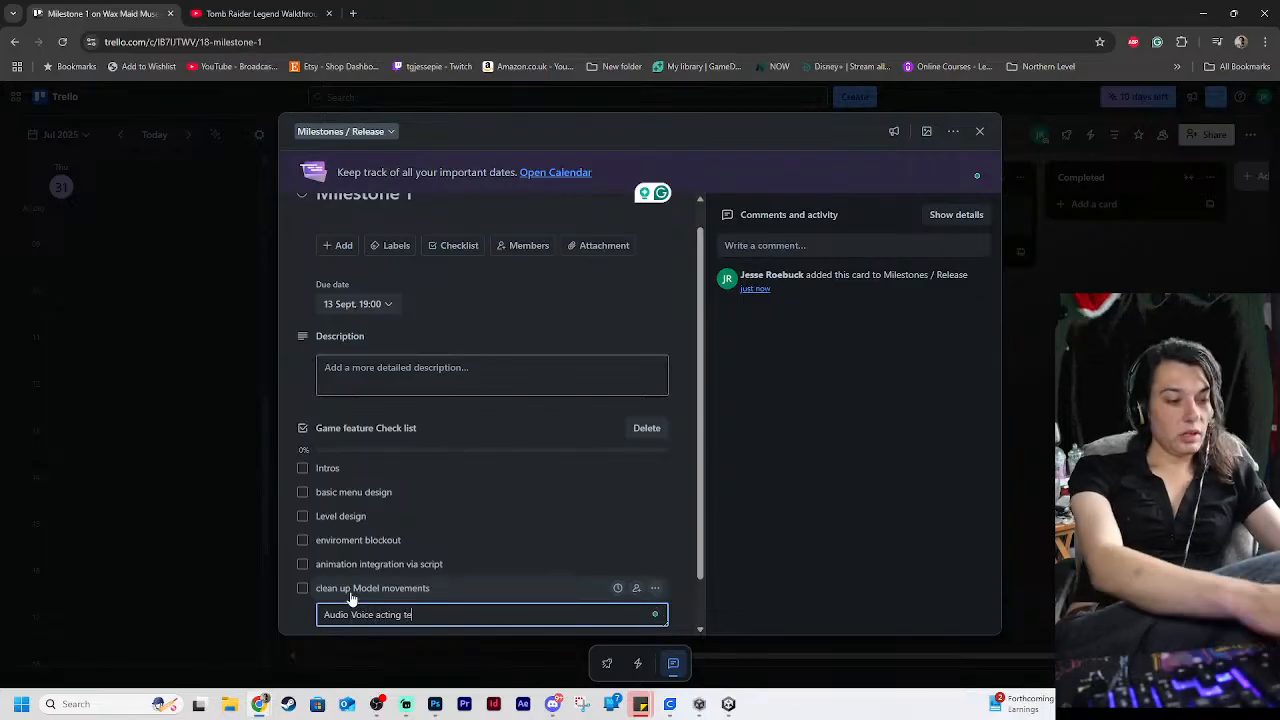
{"action": "type", "text": "st interga"}
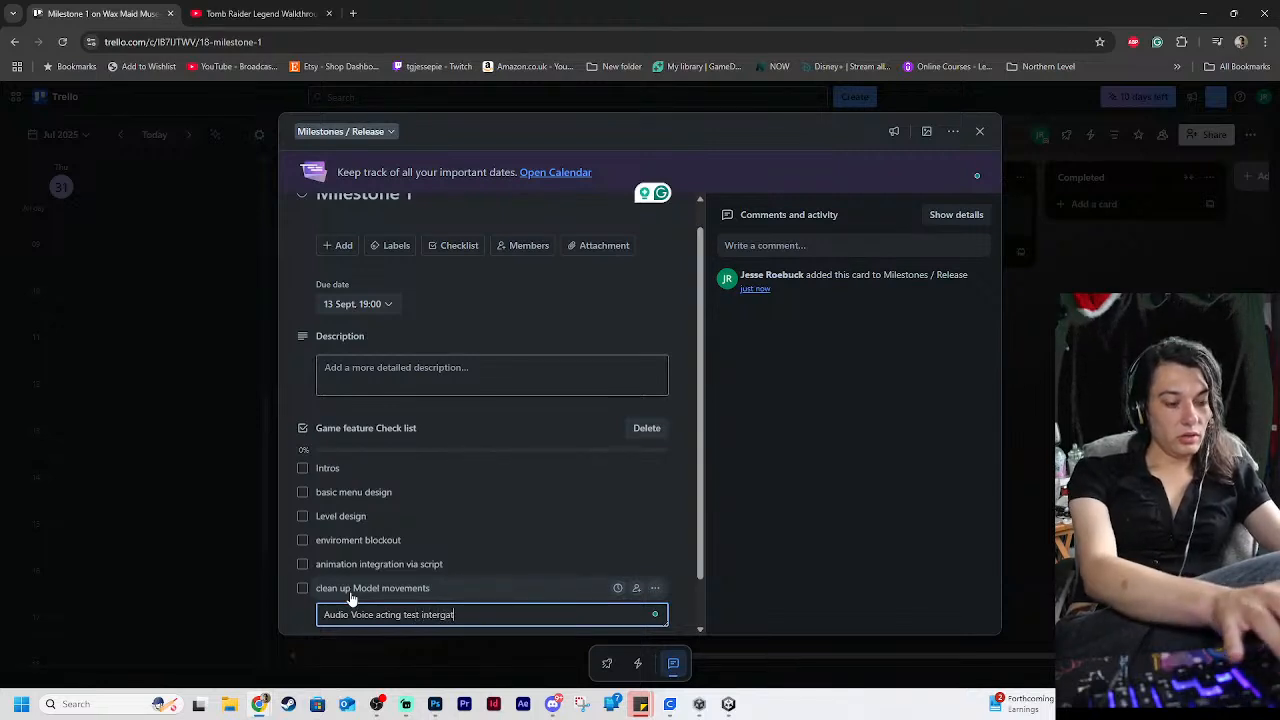
{"action": "type", "text": "t"}
{"action": "key", "text": "BackSpace"}
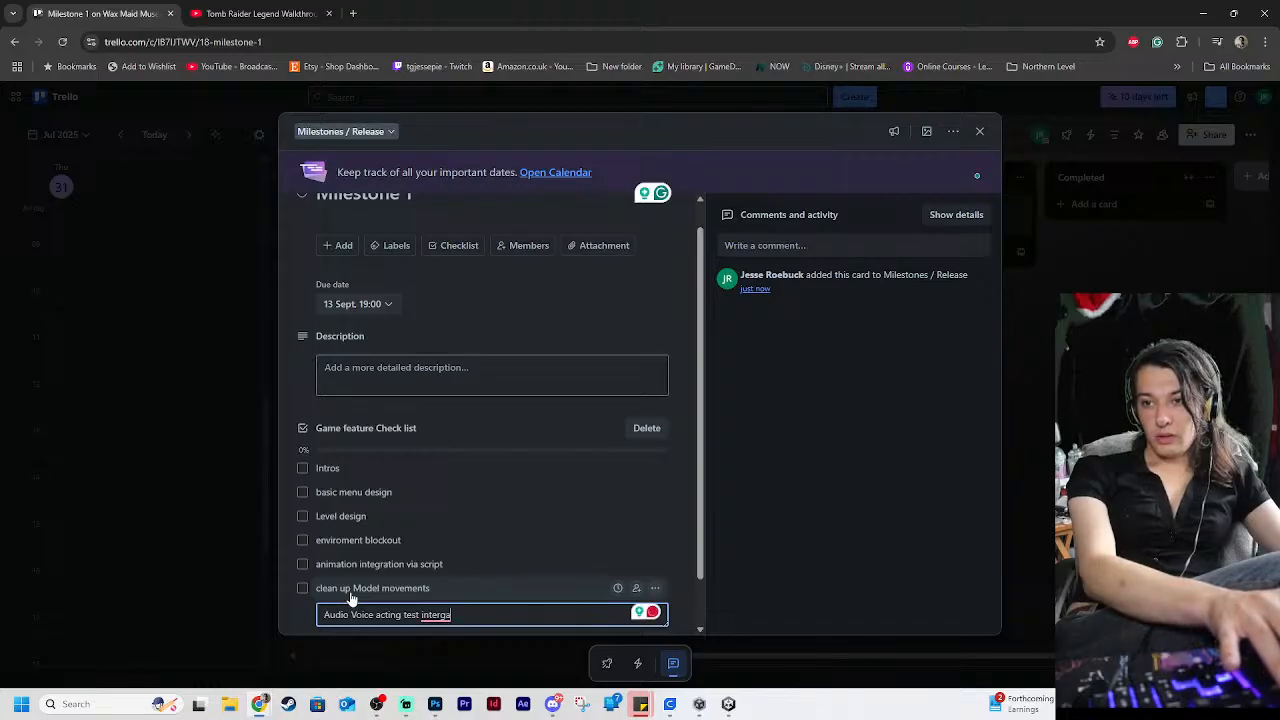
{"action": "key", "text": "BackSpace"}
{"action": "key", "text": "BackSpace"}
{"action": "key", "text": "BackSpace"}
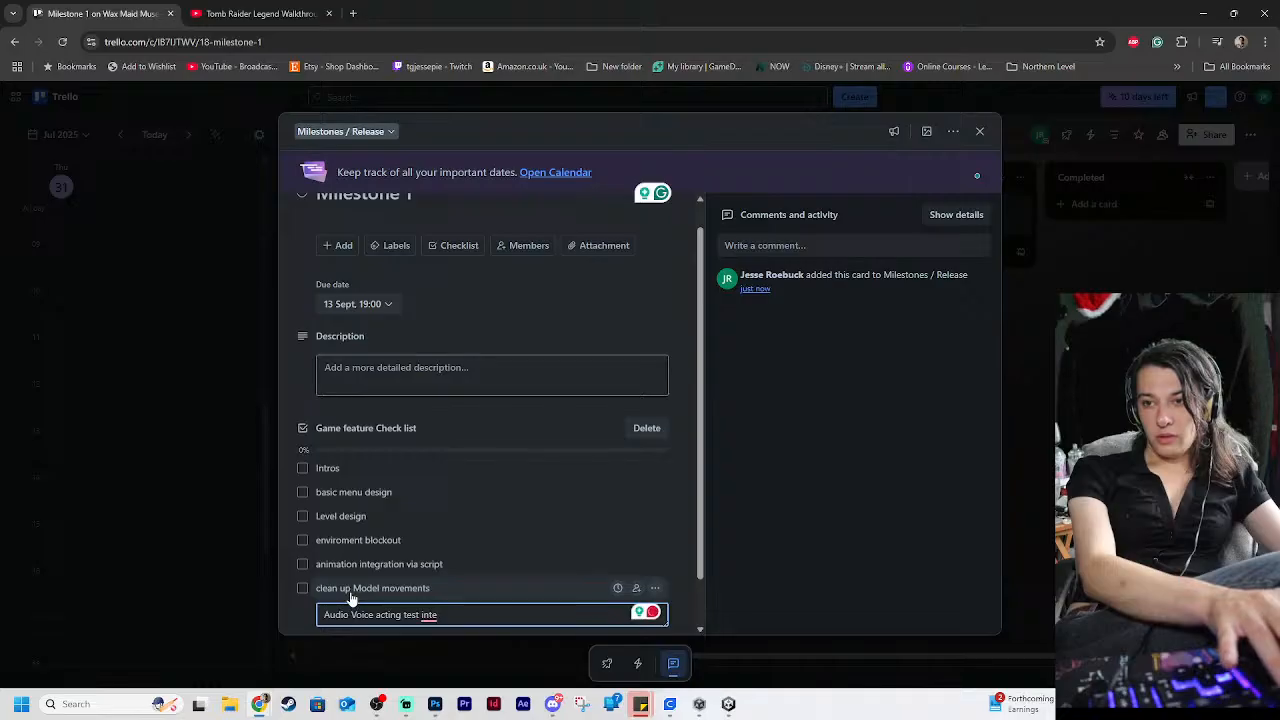
{"action": "type", "text": "gration"}
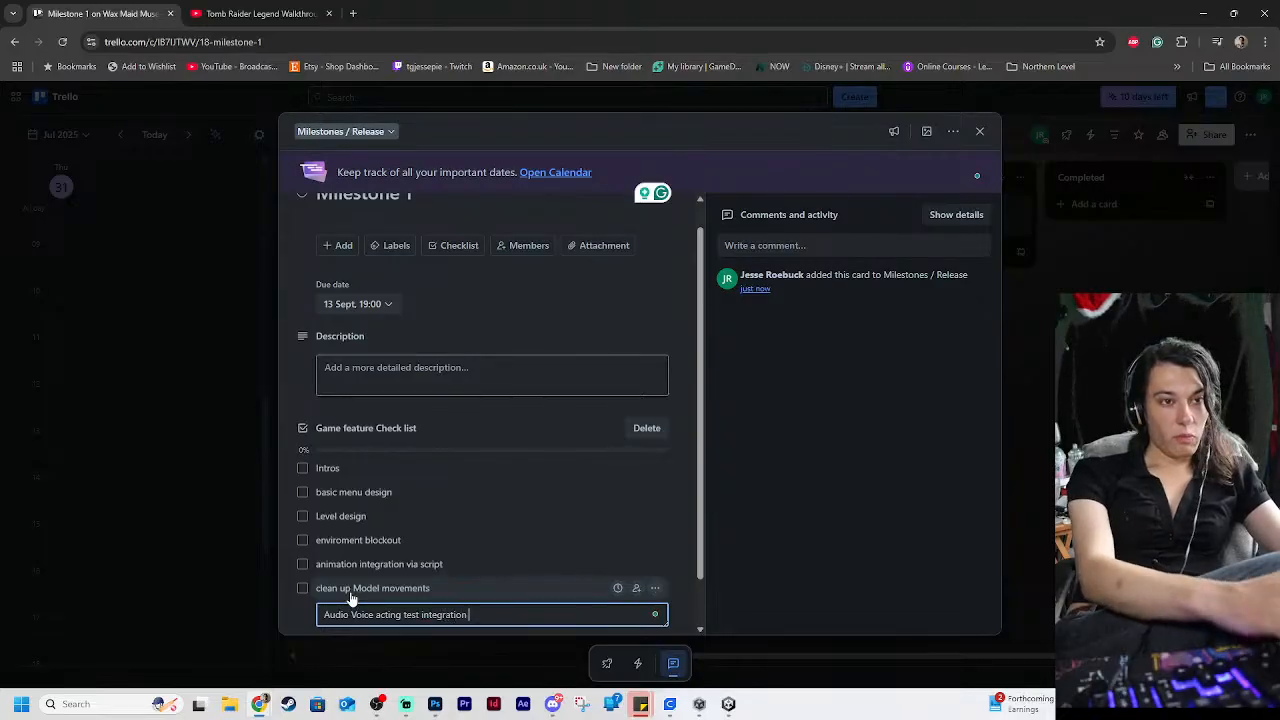
{"action": "key", "text": "Return"}
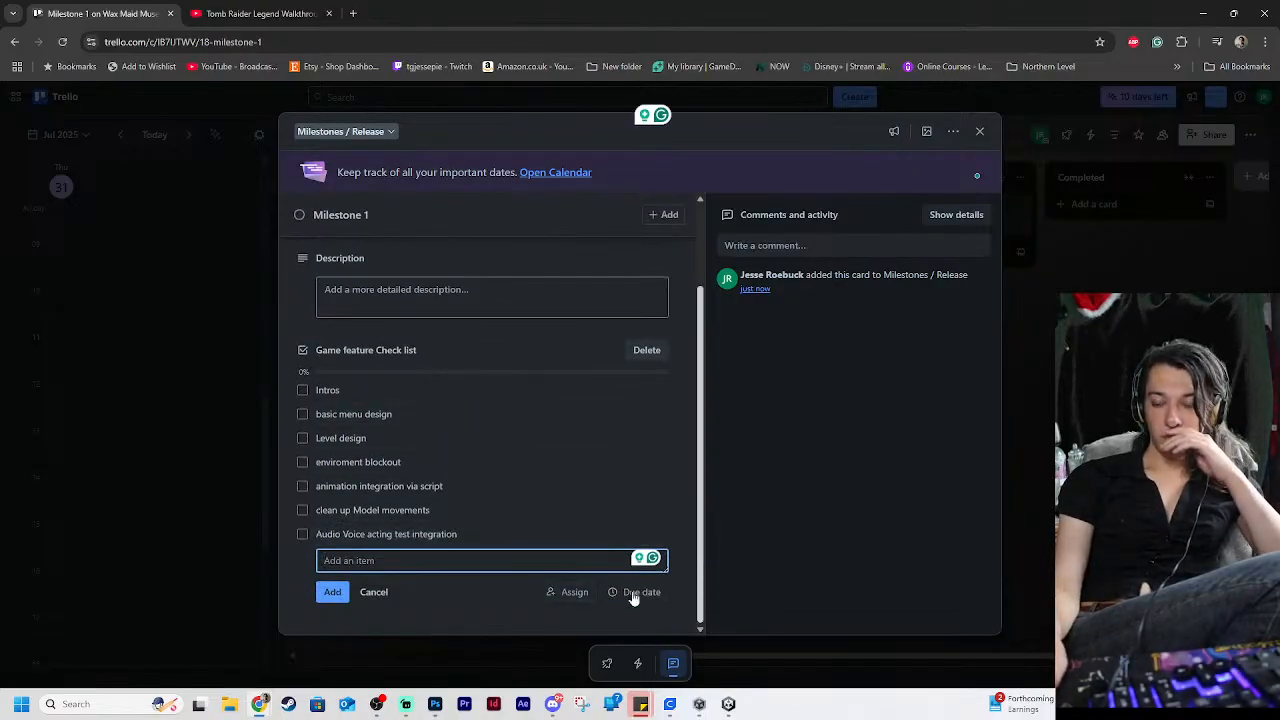
{"action": "left_click", "coordinate": [813, 510]}
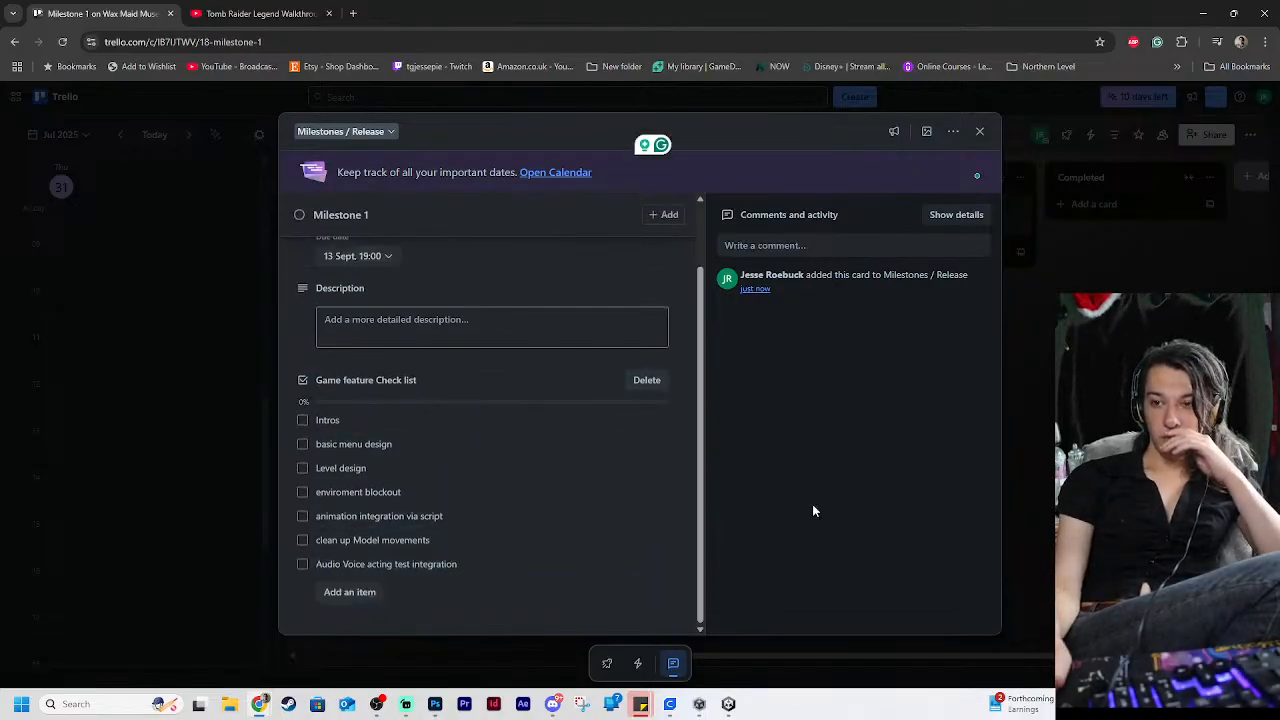
{"action": "left_click", "coordinate": [303, 421]}
{"action": "left_click", "coordinate": [303, 421]}
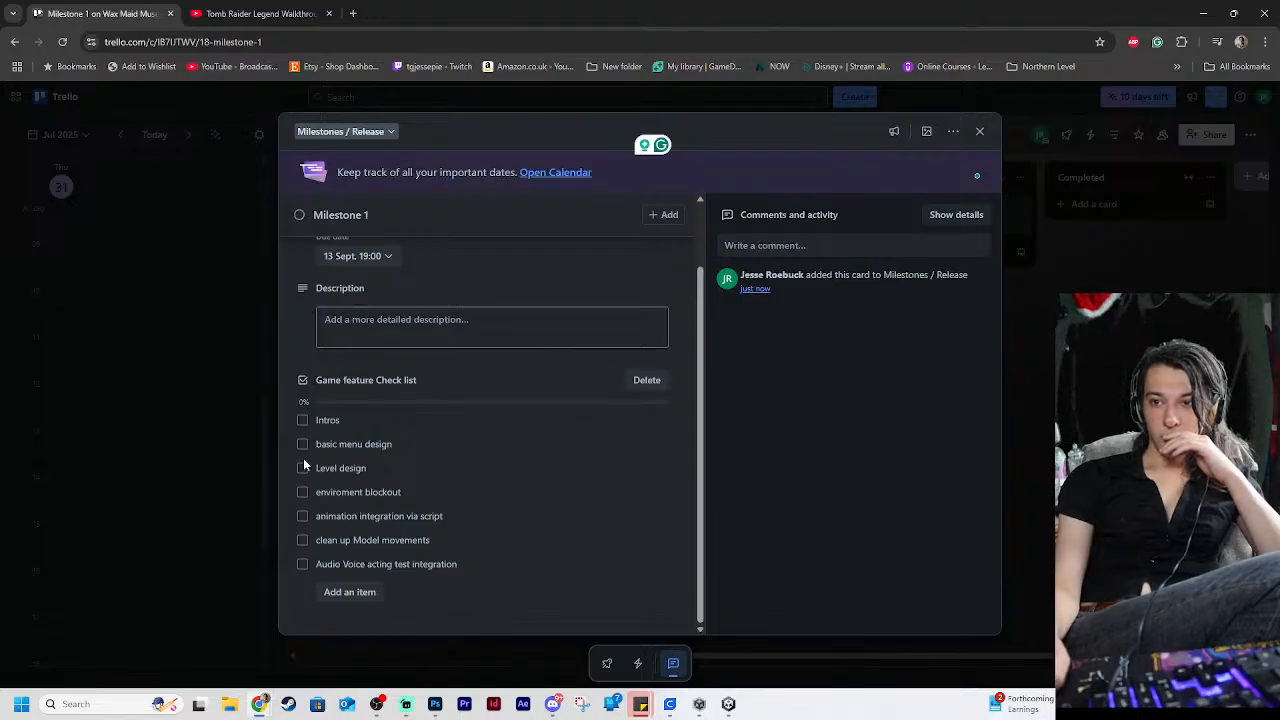
{"action": "left_click", "coordinate": [303, 468]}
{"action": "left_click", "coordinate": [303, 444]}
{"action": "left_click", "coordinate": [303, 468]}
{"action": "left_click", "coordinate": [303, 444]}
{"action": "scroll", "coordinate": [470, 482], "scroll_direction": "up", "scroll_amount": 2}
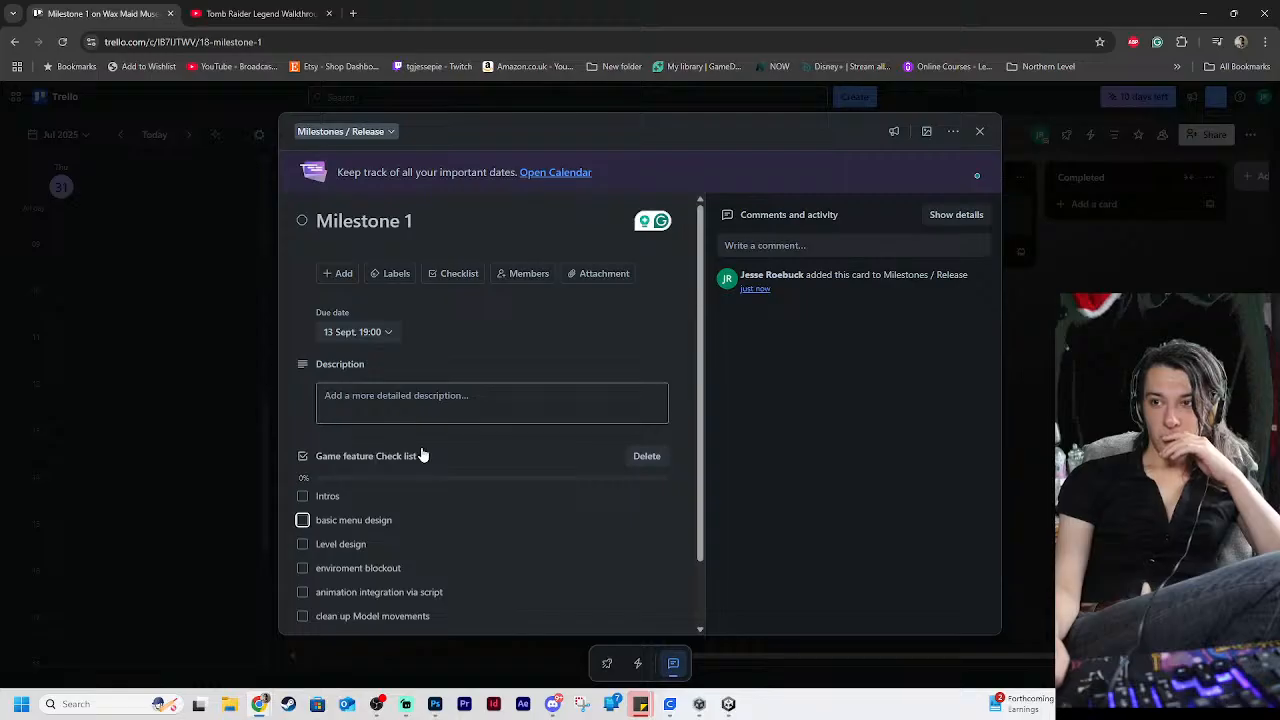
{"action": "scroll", "coordinate": [443, 423], "scroll_direction": "down", "scroll_amount": 1}
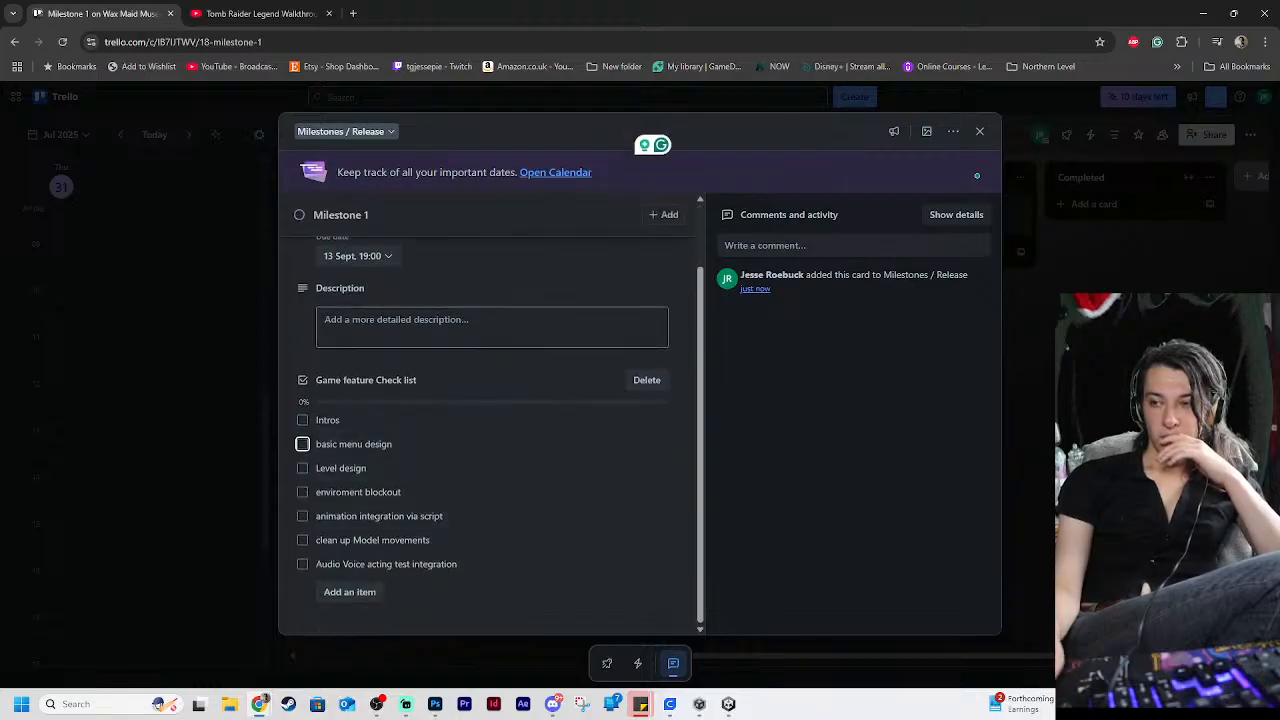
Close the "Milestone 1" card and add a new card at the end of the Art & Design list
{"action": "left_click", "coordinate": [1077, 408]}
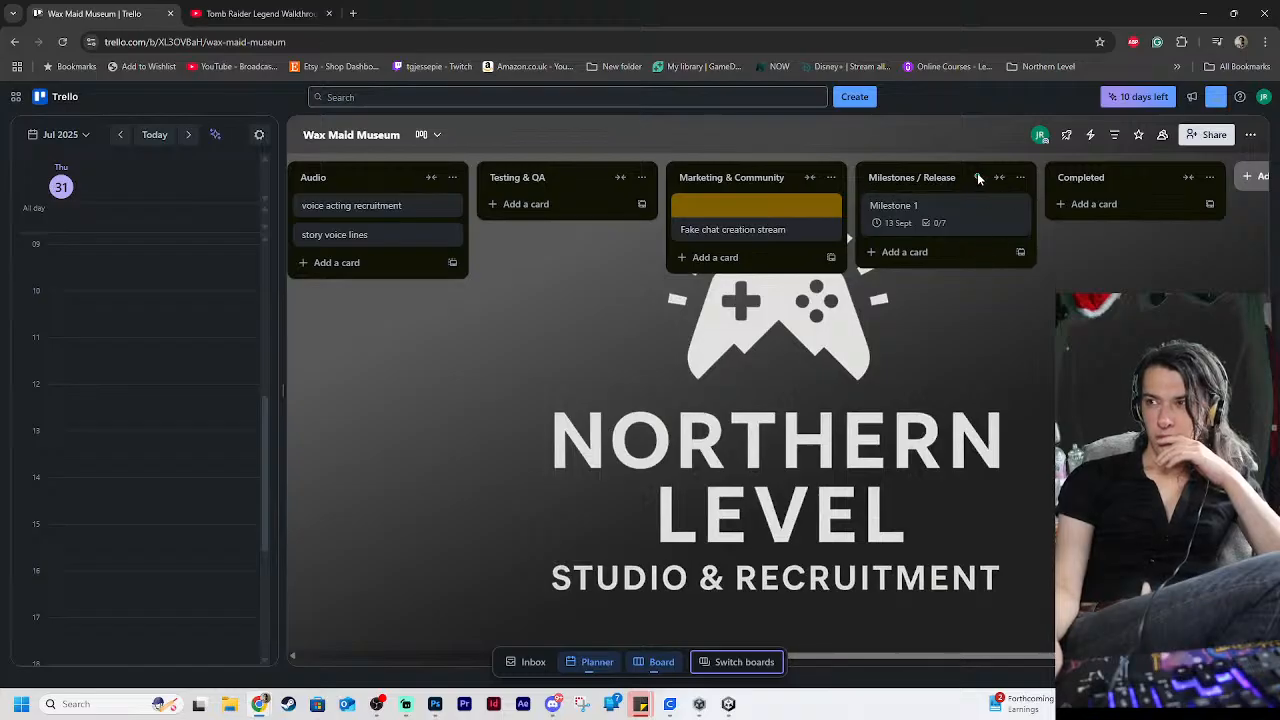
{"action": "left_click_drag", "start_coordinate": [938, 655], "coordinate": [443, 484]}
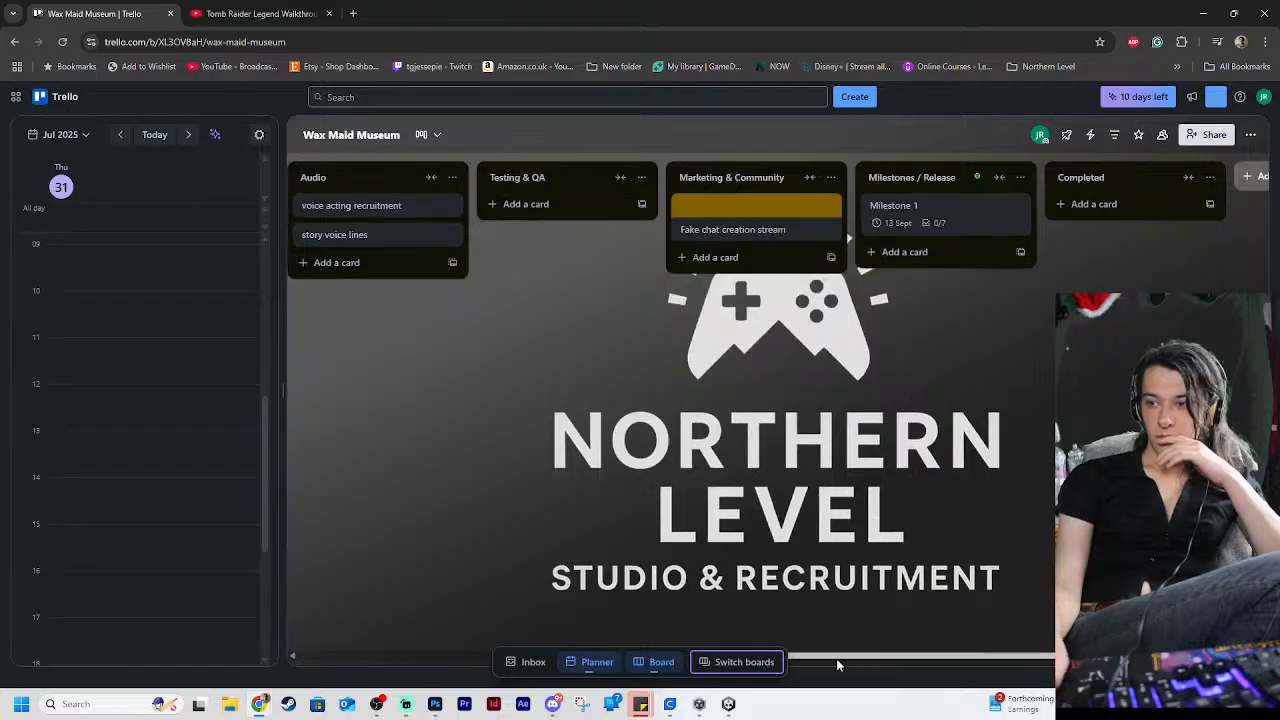
{"action": "left_click_drag", "start_coordinate": [836, 658], "coordinate": [506, 597]}
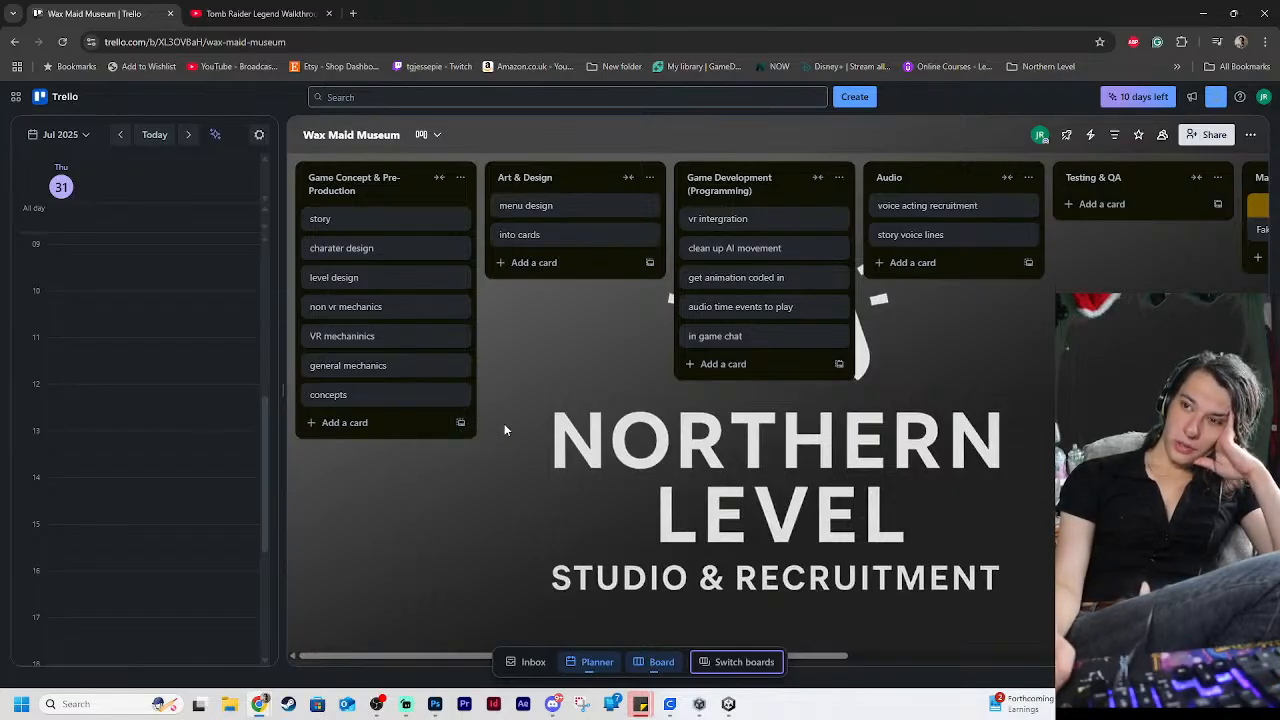
{"action": "left_click", "coordinate": [528, 265]}
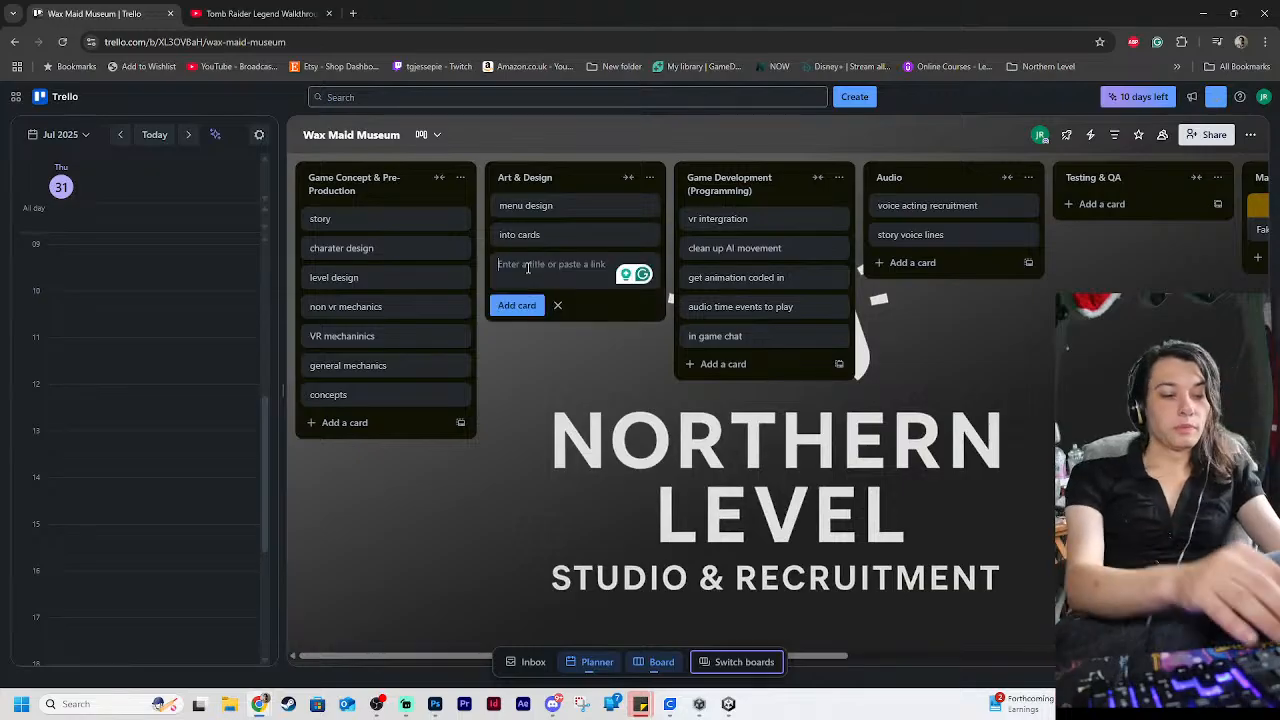
{"action": "type", "text": "l"}
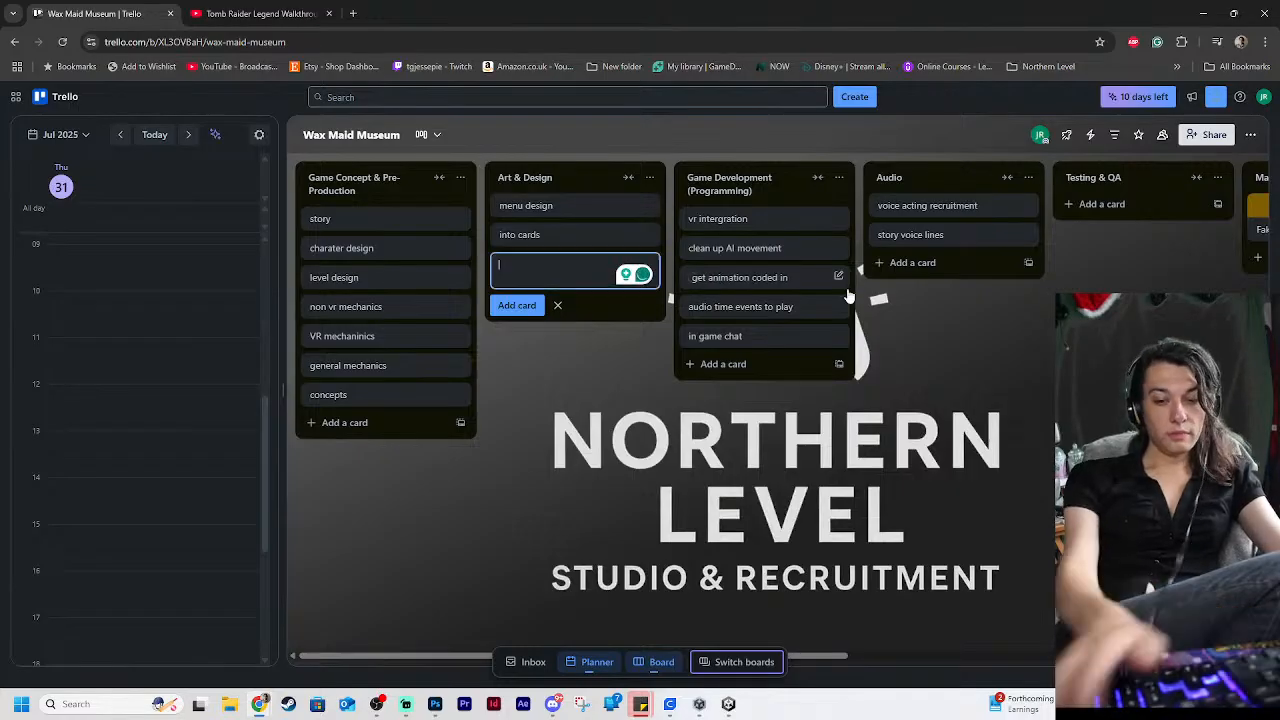
{"action": "key", "text": "Return"}
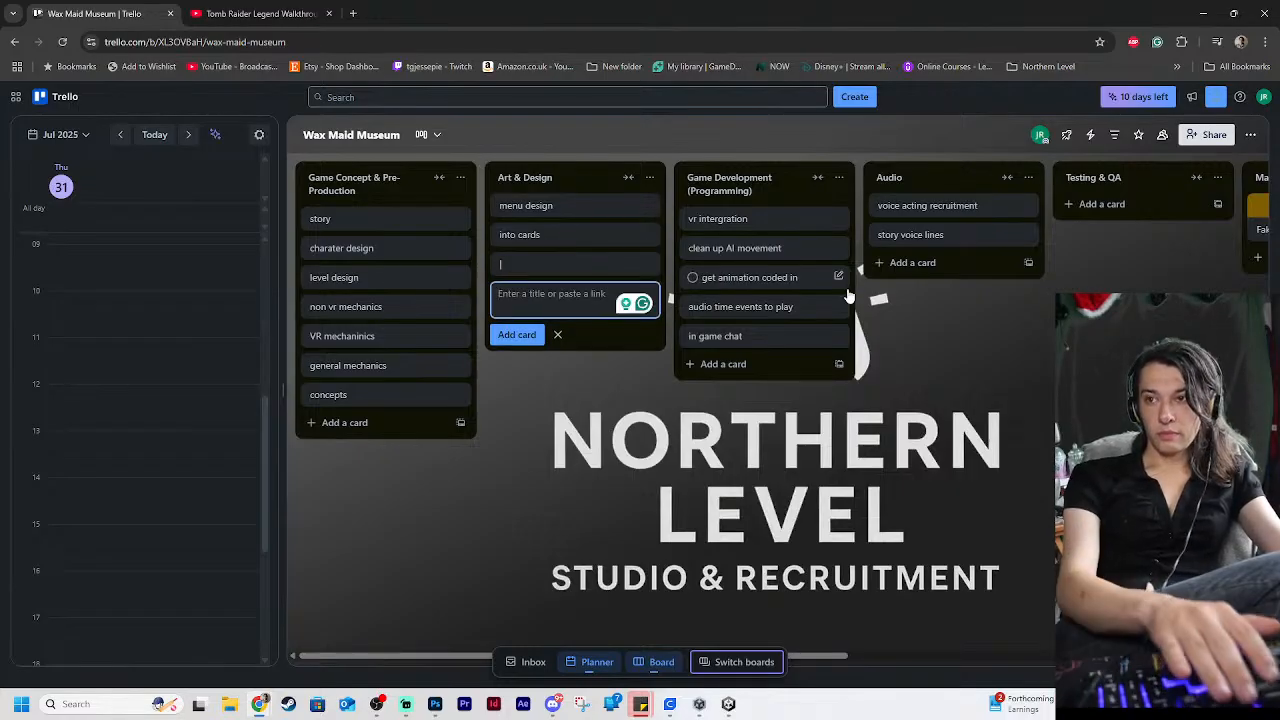
Rename the new Art & Design card as "Level design" and close it
{"action": "left_click", "coordinate": [515, 265]}
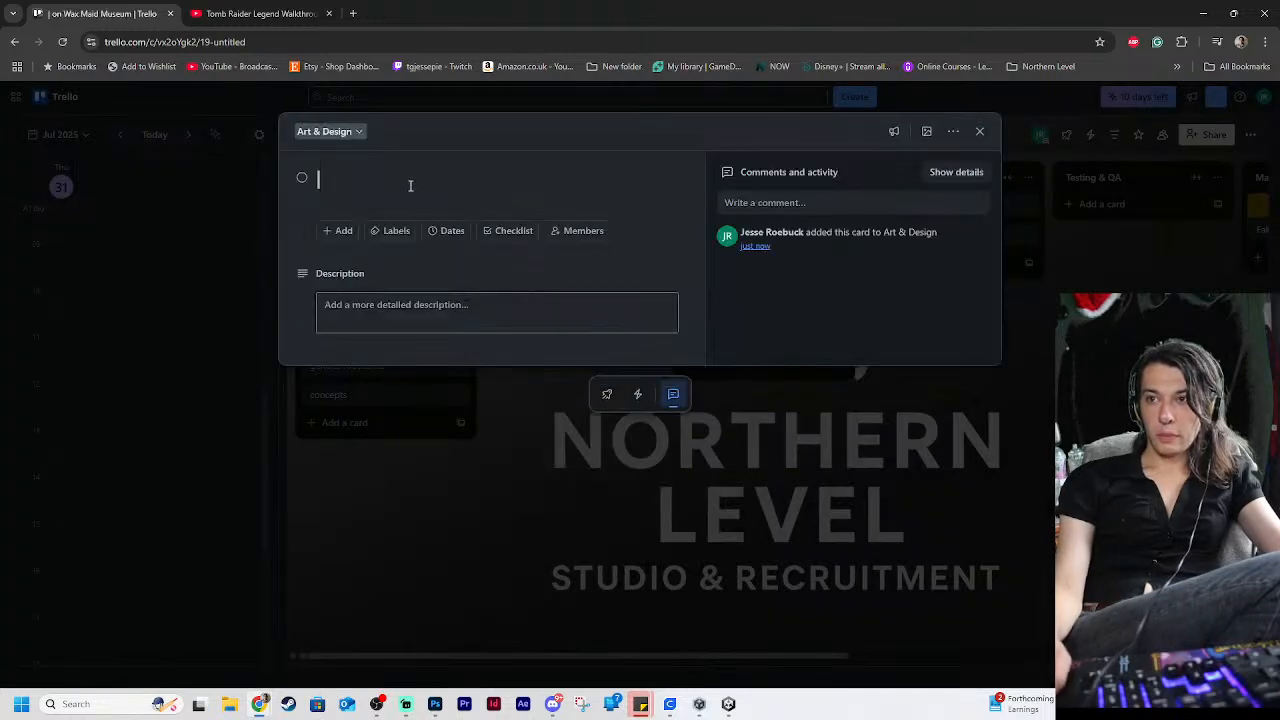
{"action": "left_click", "coordinate": [410, 187]}
{"action": "key", "text": "BackSpace"}
{"action": "type", "text": "Le"}
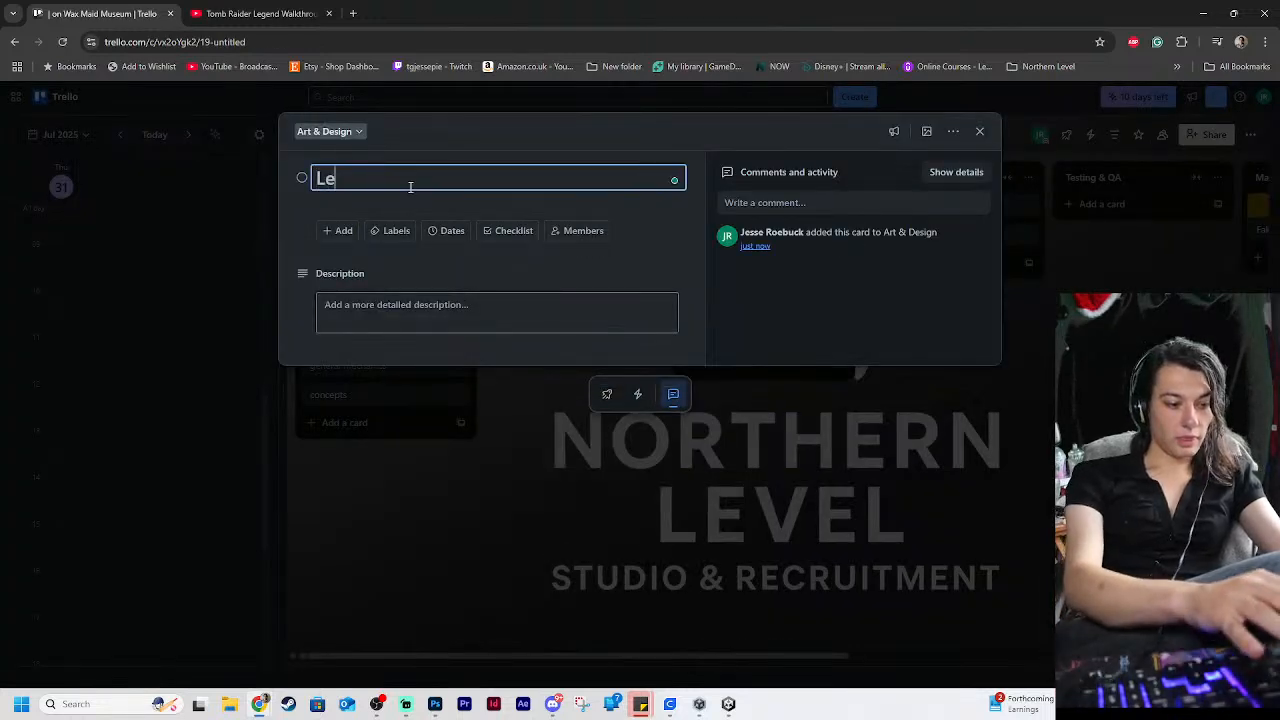
{"action": "type", "text": "vel design"}
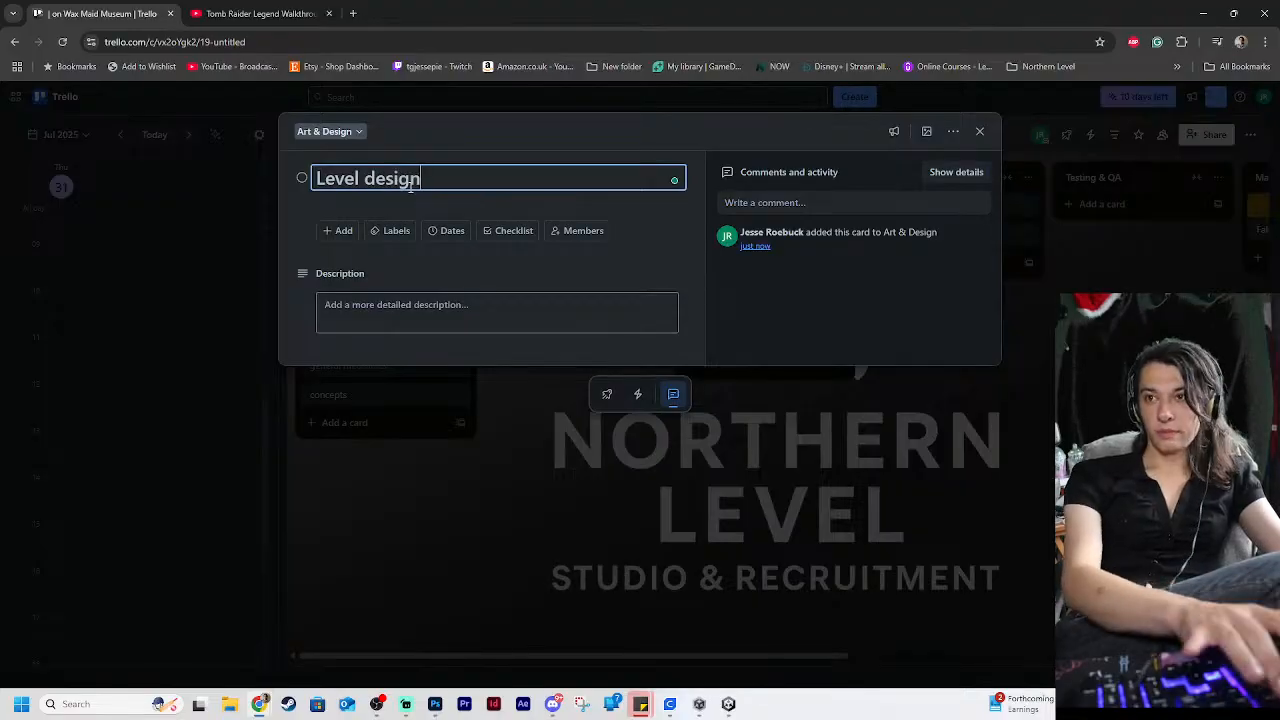
{"action": "key", "text": "Return"}
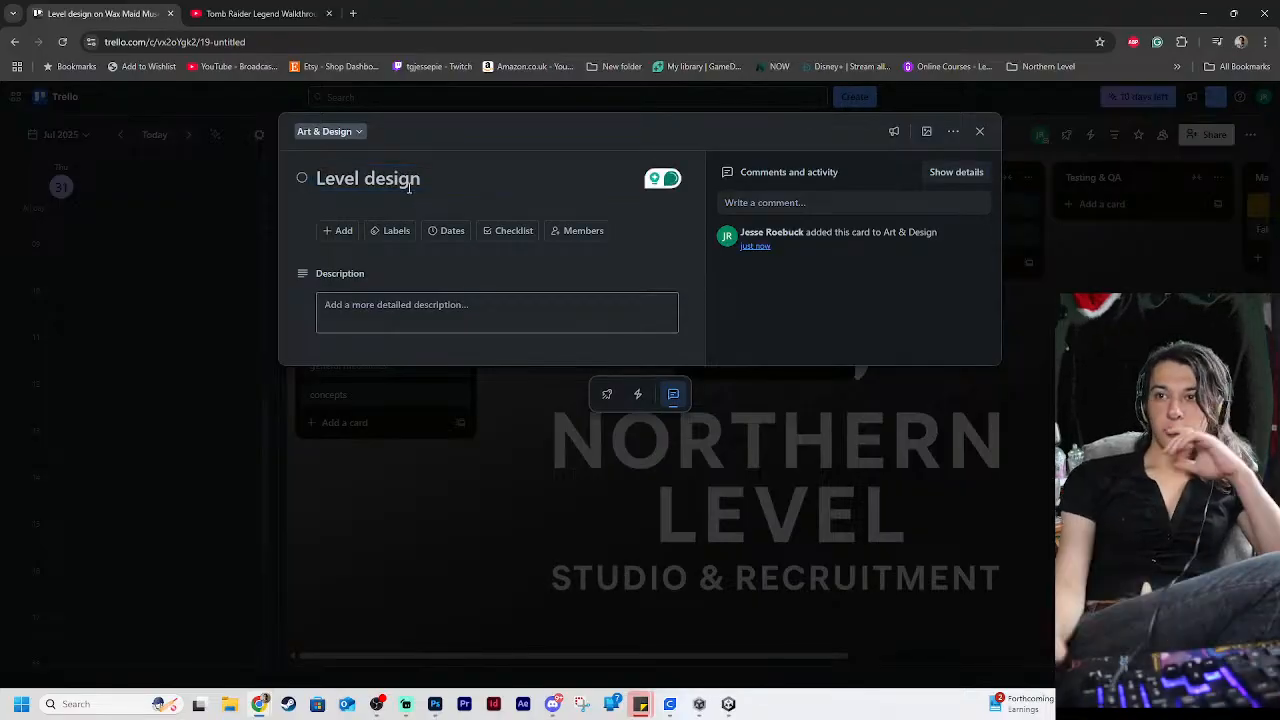
{"action": "left_click", "coordinate": [733, 440]}
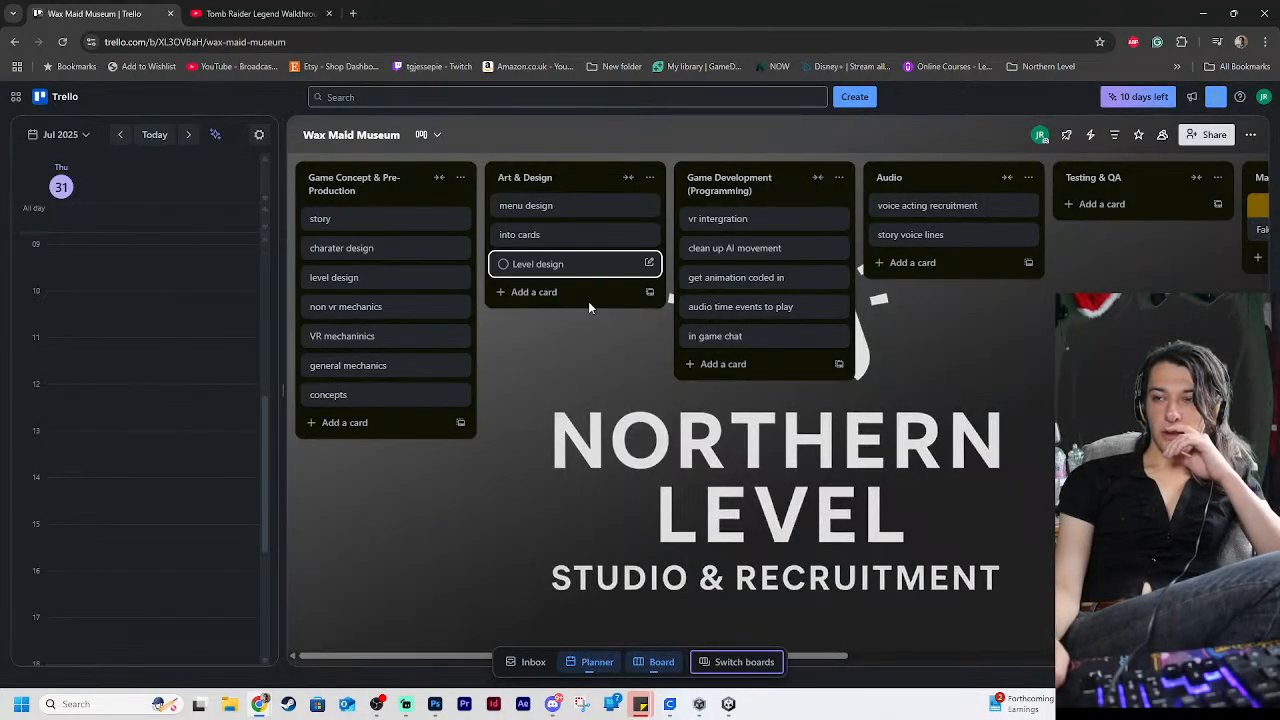
Extend the title of the "Level design" card in Art & Design to "Level design Day 1"
{"action": "left_click", "coordinate": [578, 267]}
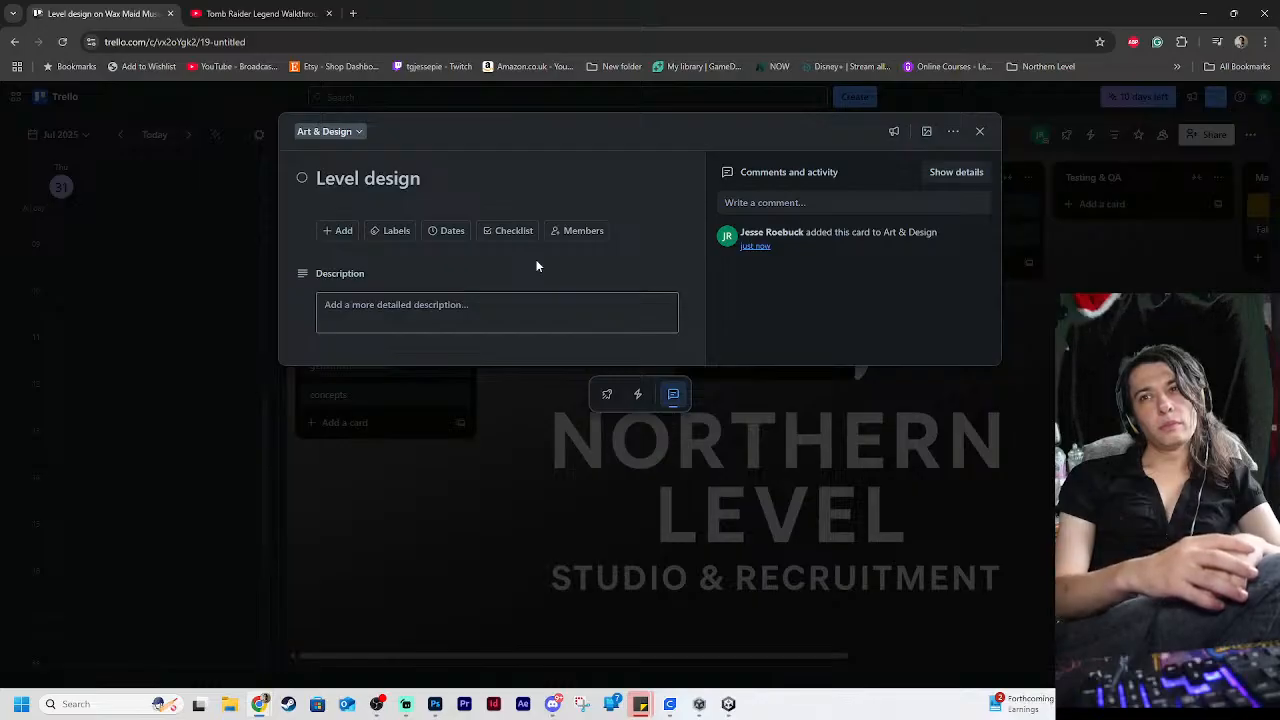
{"action": "left_click", "coordinate": [430, 176]}
{"action": "type", "text": "Day"}
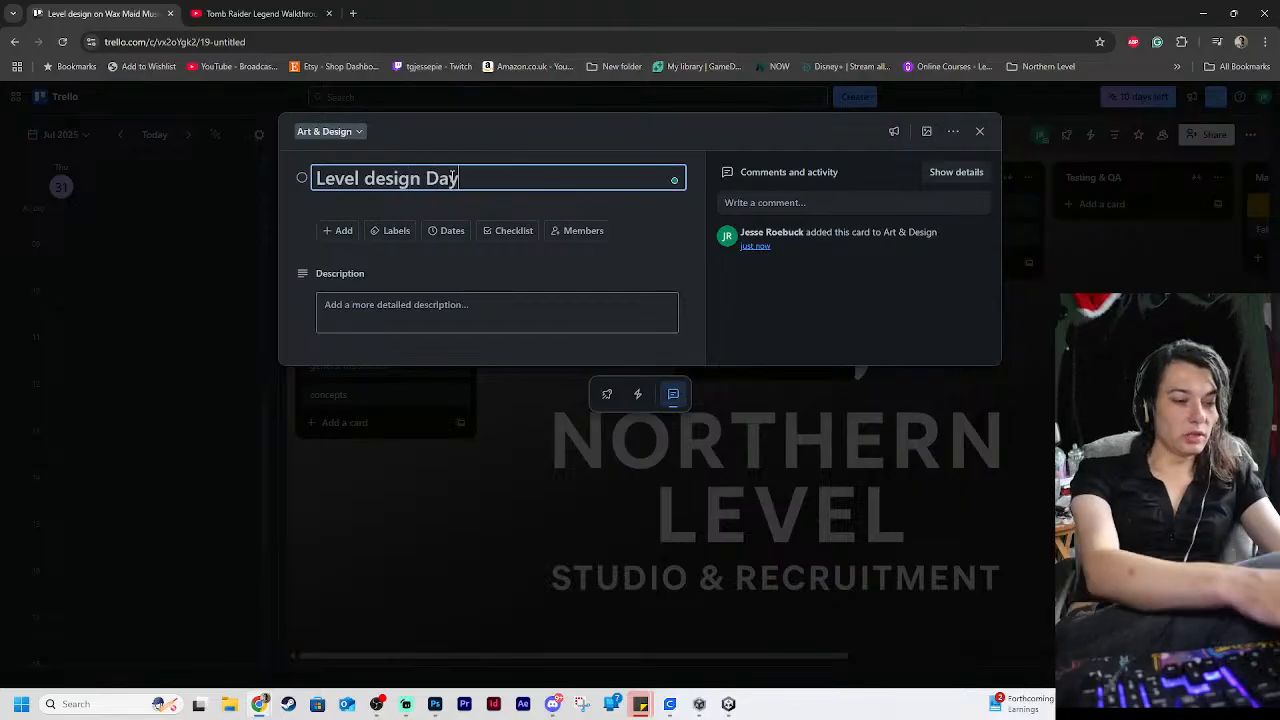
{"action": "type", "text": " 1"}
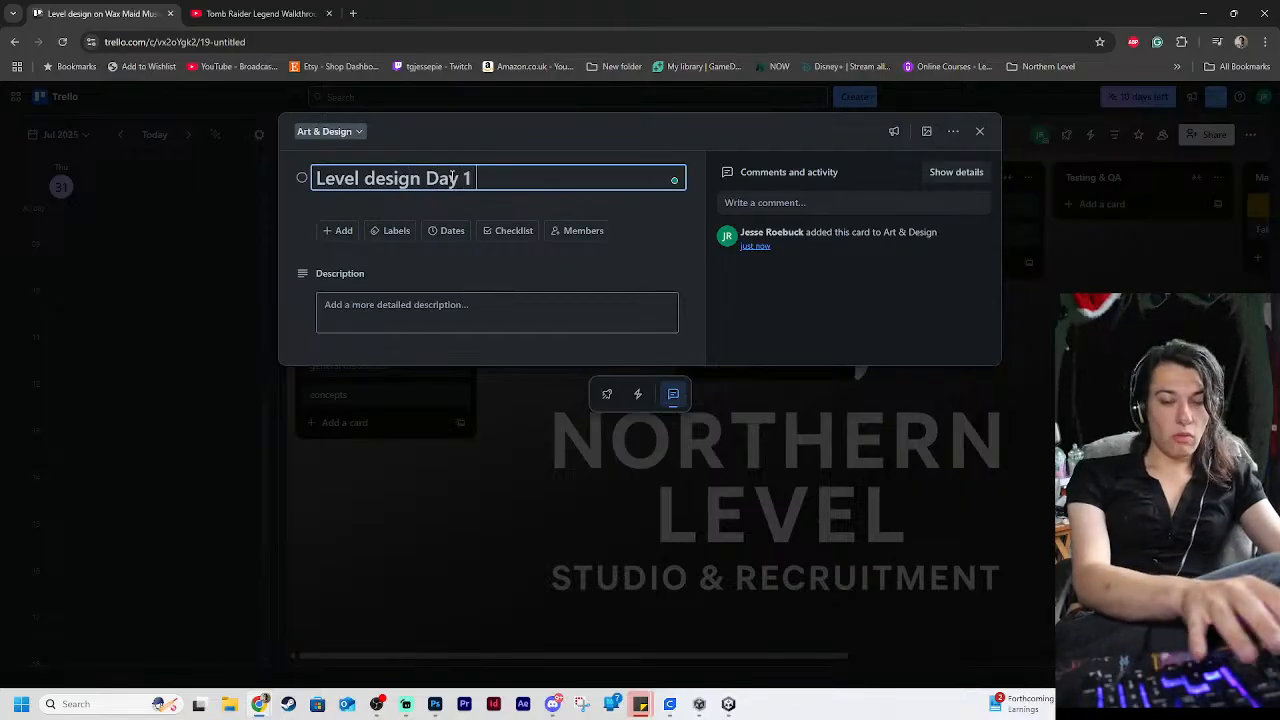
{"action": "key", "text": "Return"}
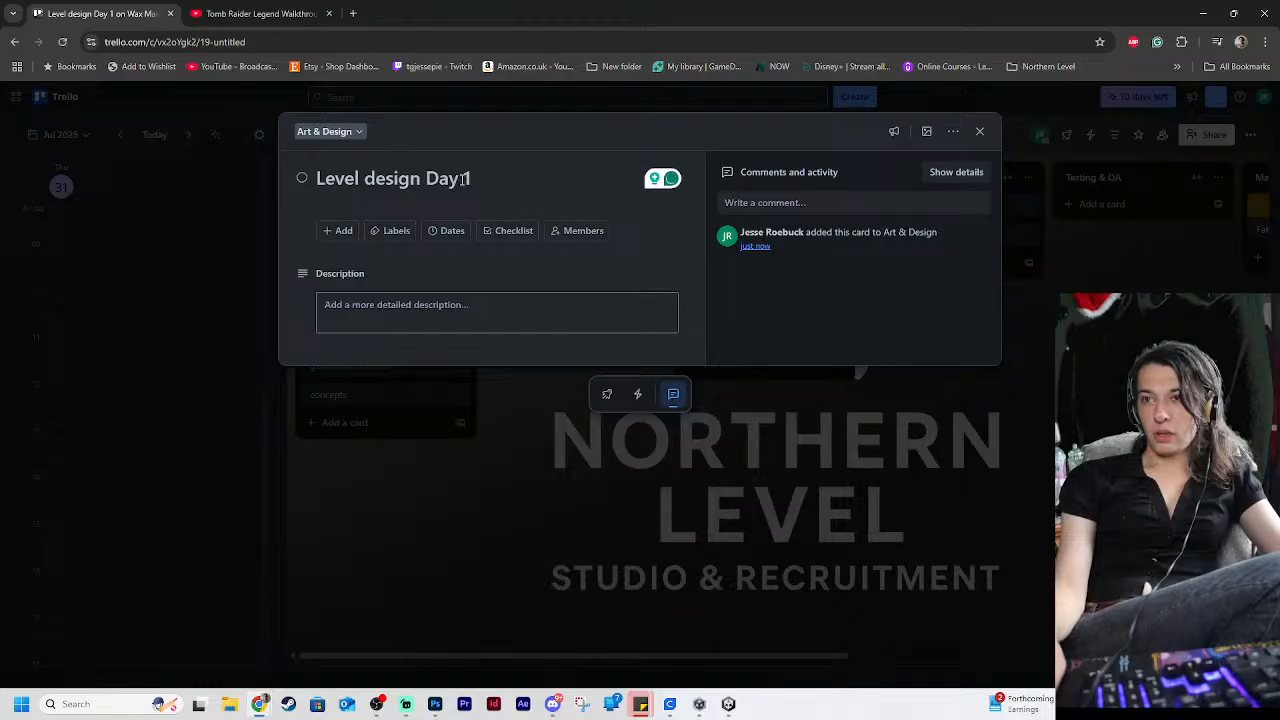
Copy the "Level design Day 1" title and use it to add a "Level design Day 2" card to Art & Design
{"action": "left_click", "coordinate": [463, 178]}
{"action": "left_click_drag", "start_coordinate": [474, 178], "coordinate": [172, 174]}
{"action": "key", "text": "ctrl+c"}
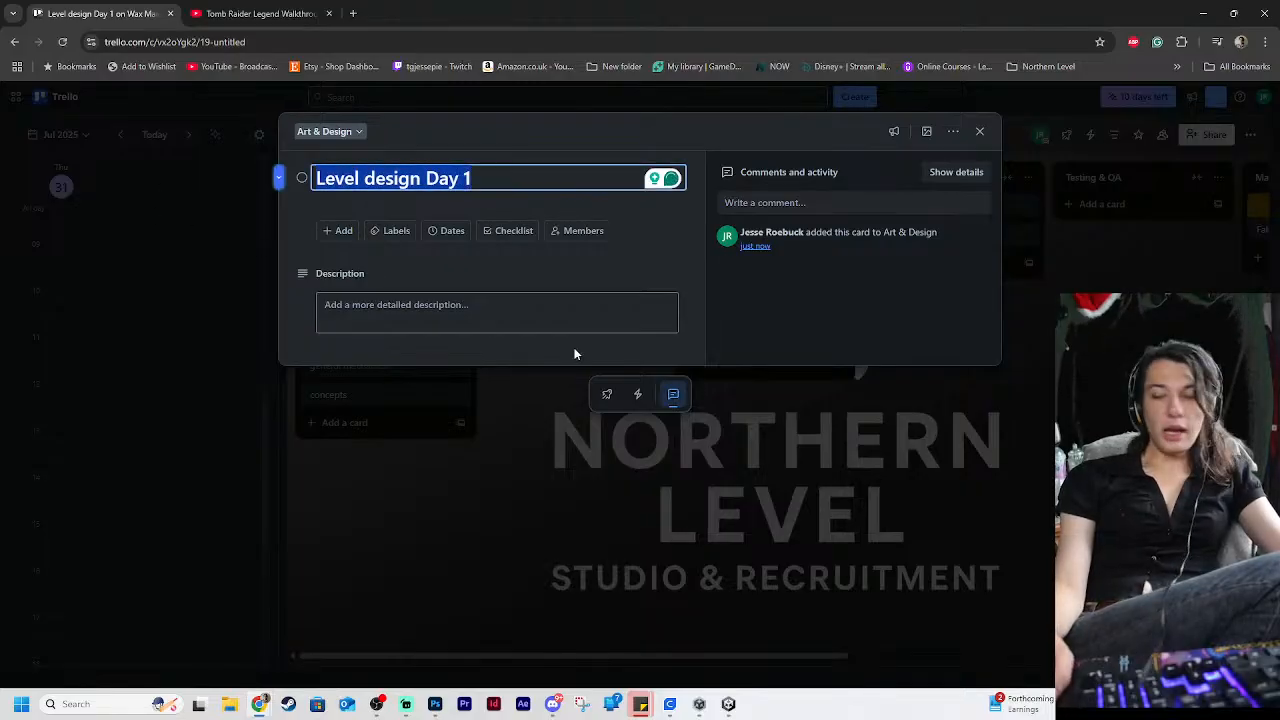
{"action": "left_click", "coordinate": [620, 462]}
{"action": "left_click", "coordinate": [530, 291]}
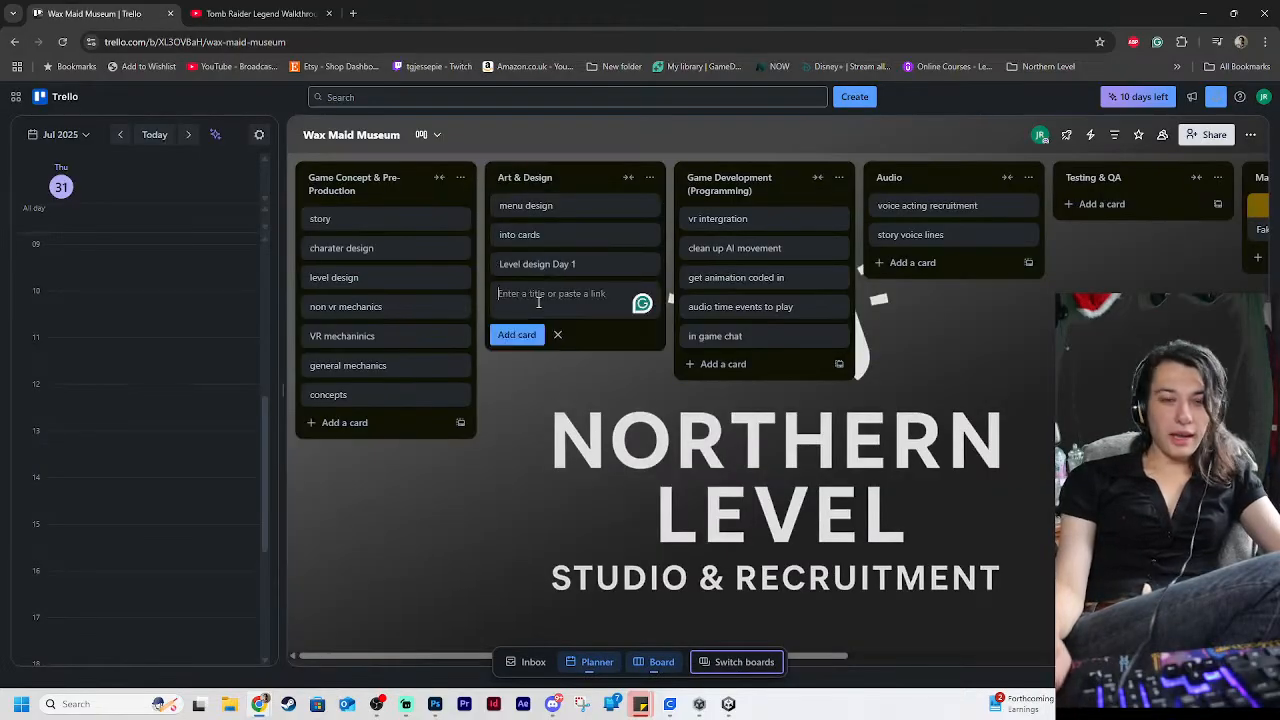
{"action": "key", "text": "ctrl+v"}
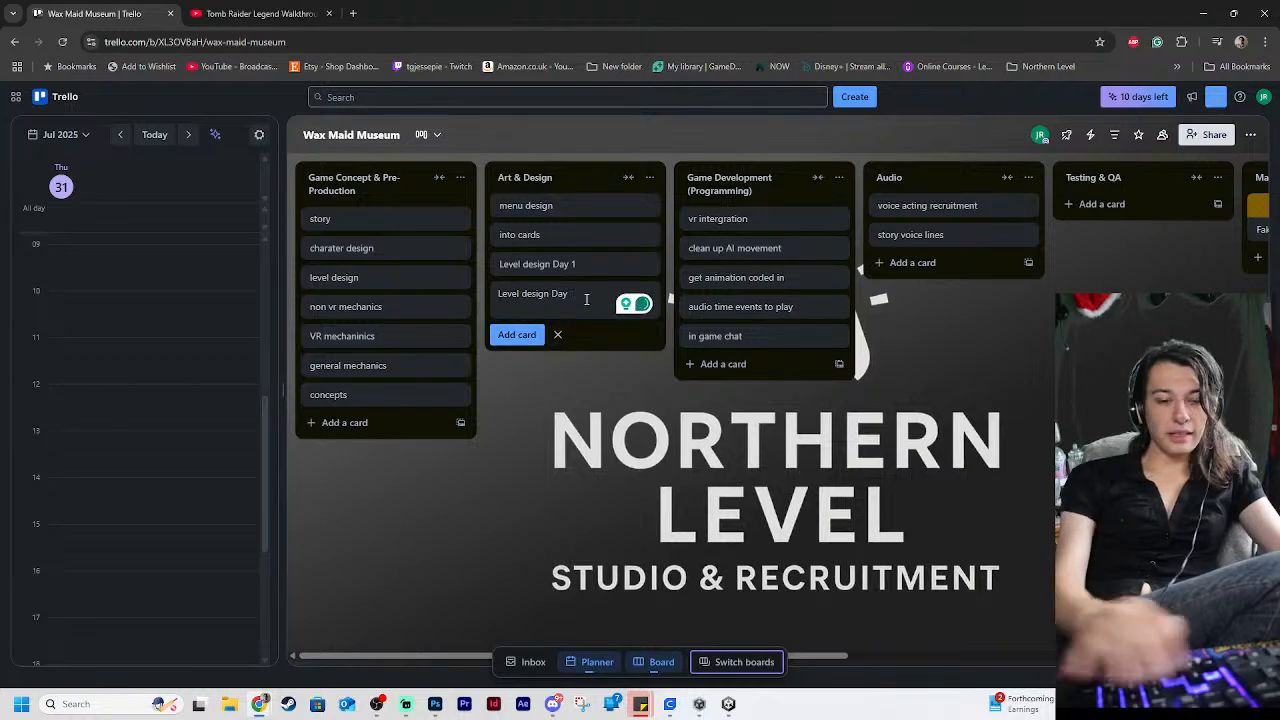
{"action": "type", "text": "2"}
{"action": "left_click", "coordinate": [528, 332]}
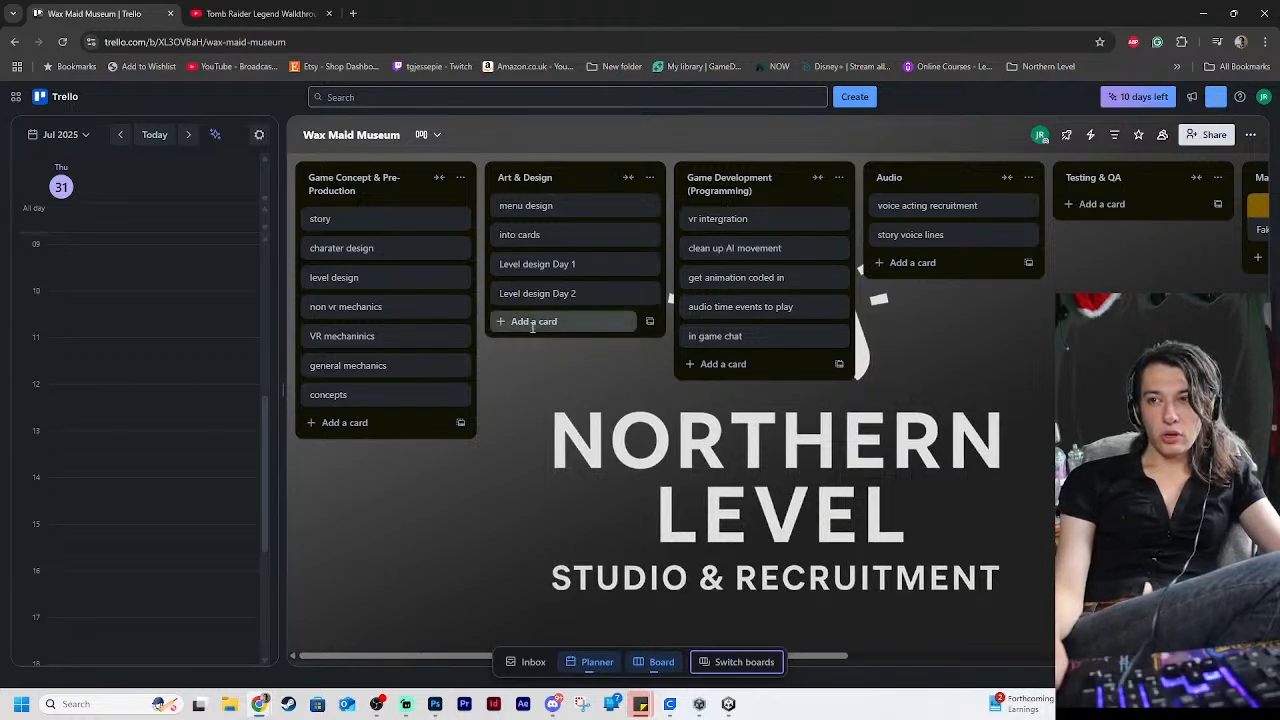
Add the cards "Level design Day 3" and "Level design Day 4" to the Art & Design list, reusing the copied title
{"action": "type", "text": "Level design Day"}
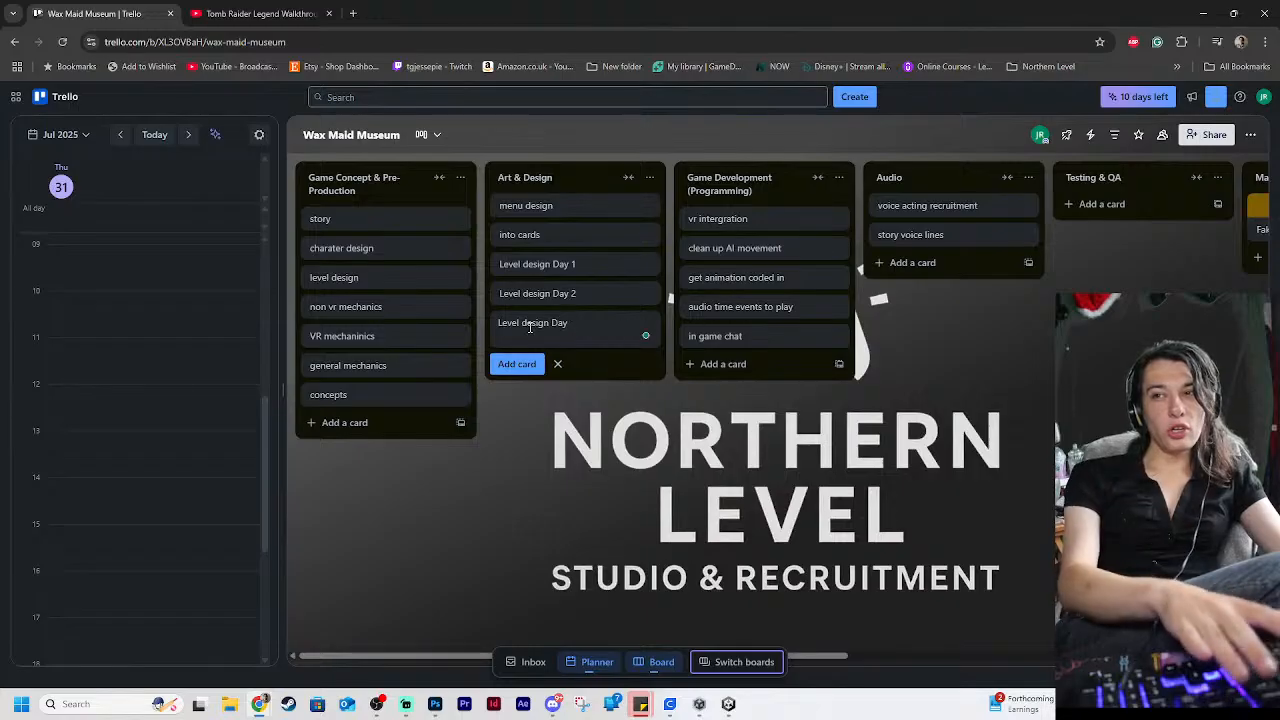
{"action": "left_click", "coordinate": [563, 407]}
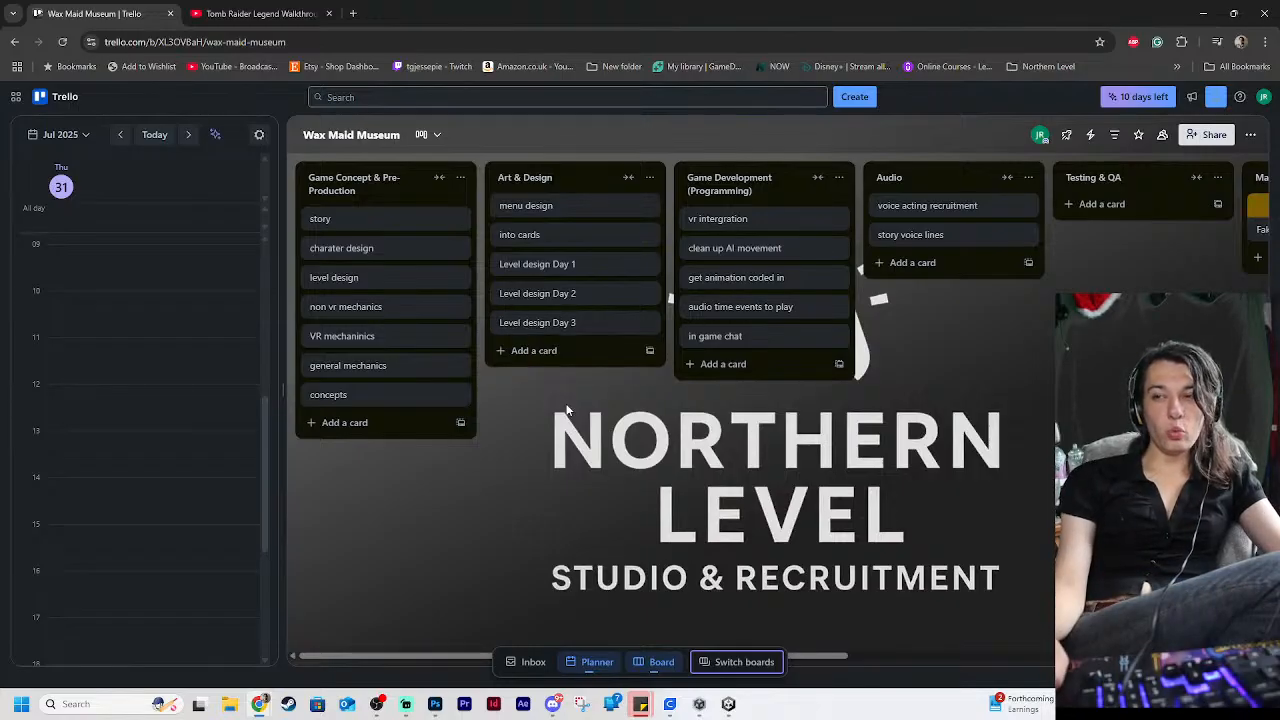
{"action": "left_click", "coordinate": [528, 351]}
{"action": "type", "text": "Level design Day"}
{"action": "type", "text": "1"}
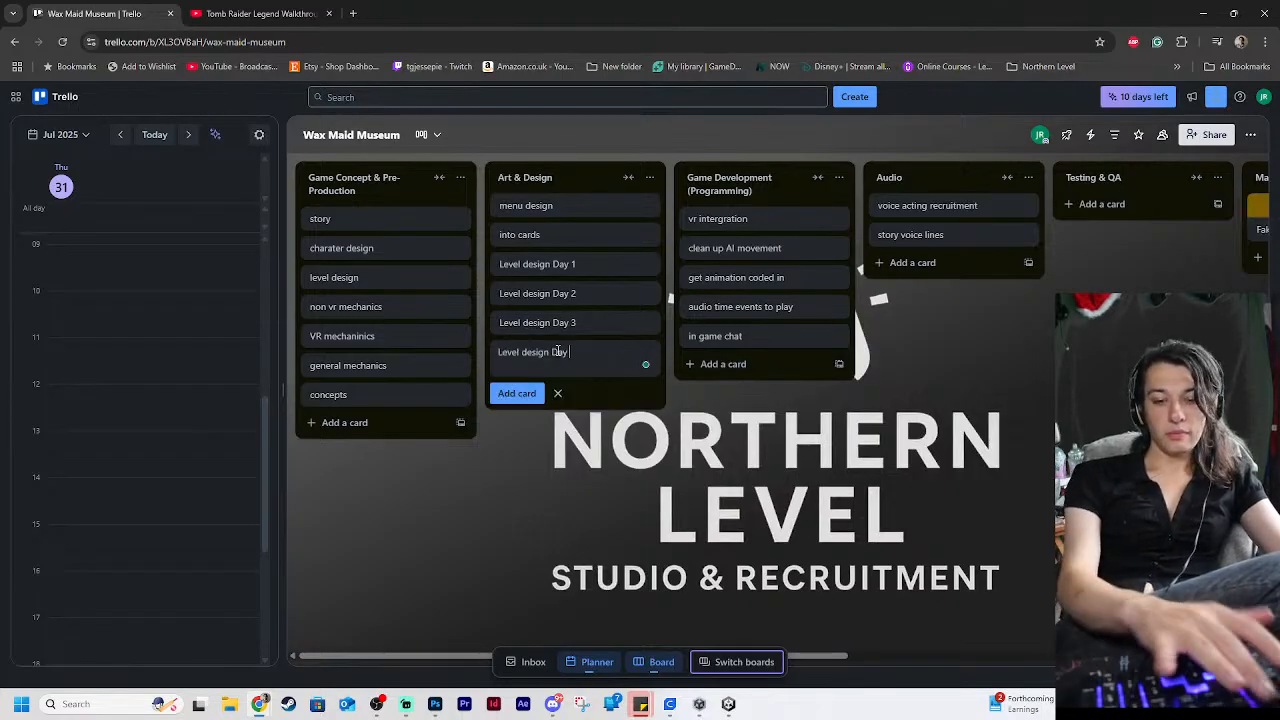
{"action": "key", "text": "BackSpace"}
{"action": "type", "text": "4"}
{"action": "left_click", "coordinate": [605, 442]}
Add a "Level design Day 5" card to the Art & Design list, reusing the copied title
{"action": "left_click", "coordinate": [540, 380]}
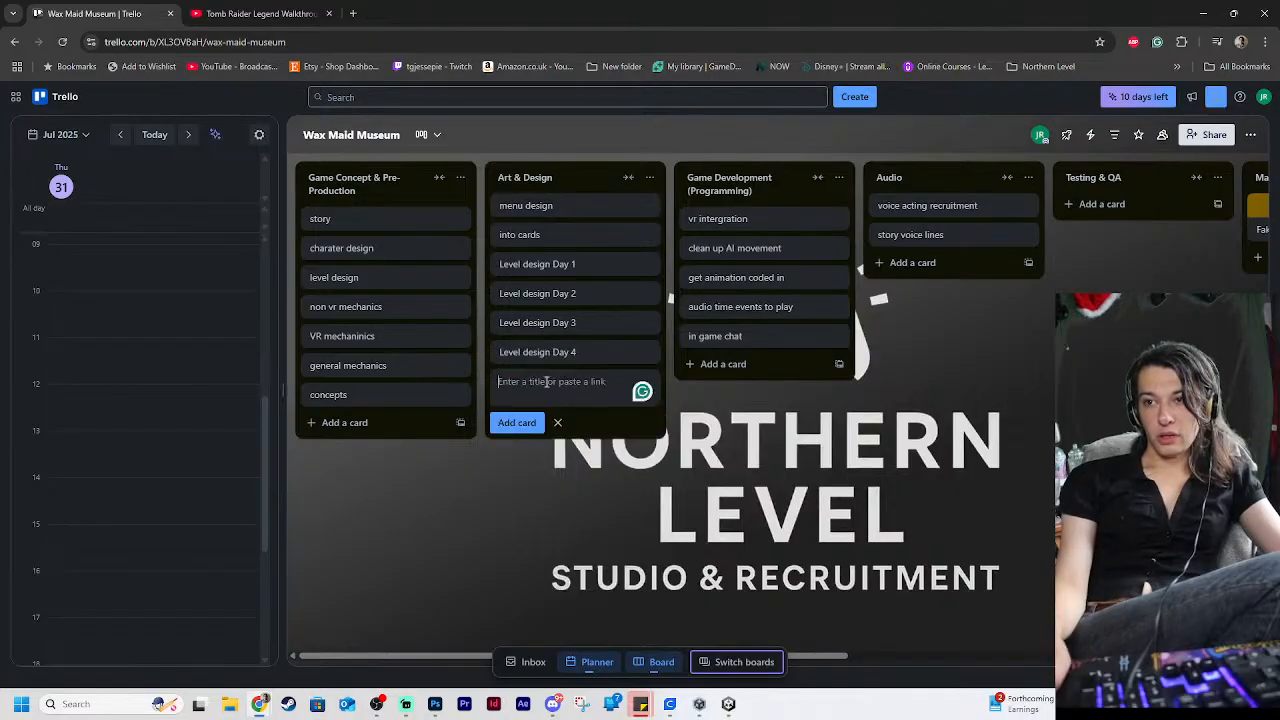
{"action": "type", "text": "Level design Day"}
{"action": "type", "text": "1"}
{"action": "key", "text": "BackSpace"}
{"action": "type", "text": "5"}
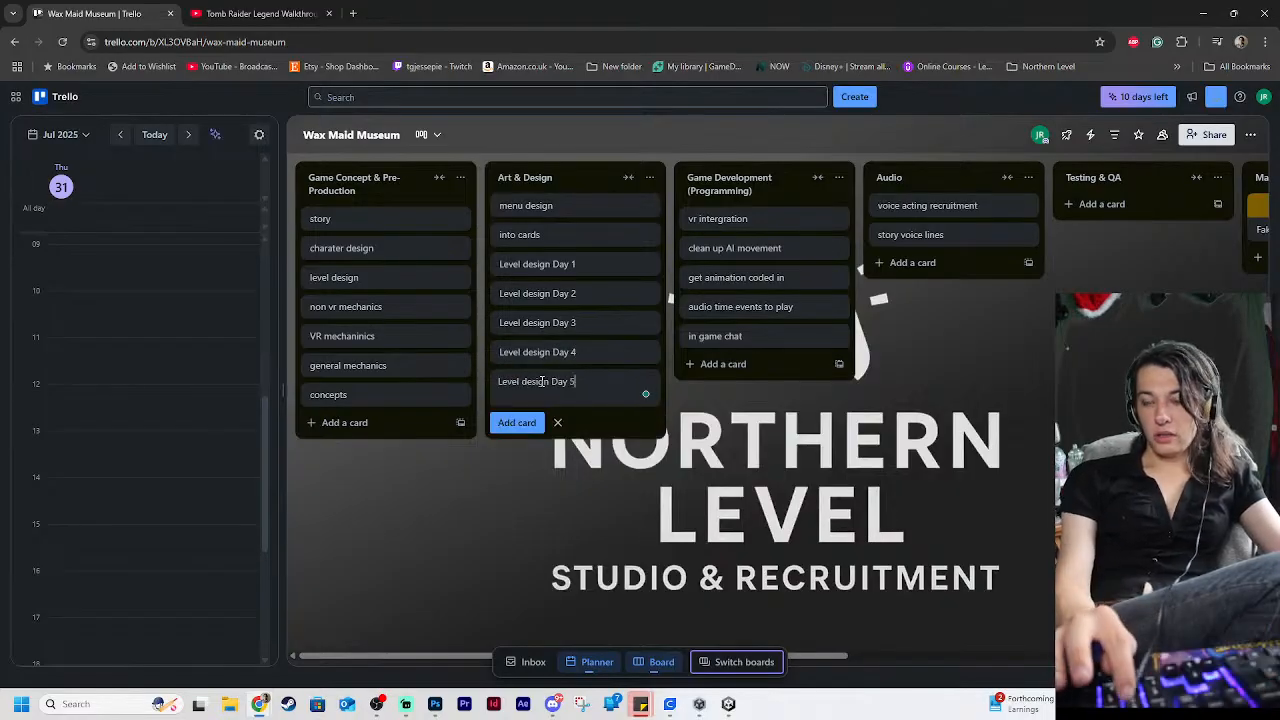
{"action": "key", "text": "Return"}
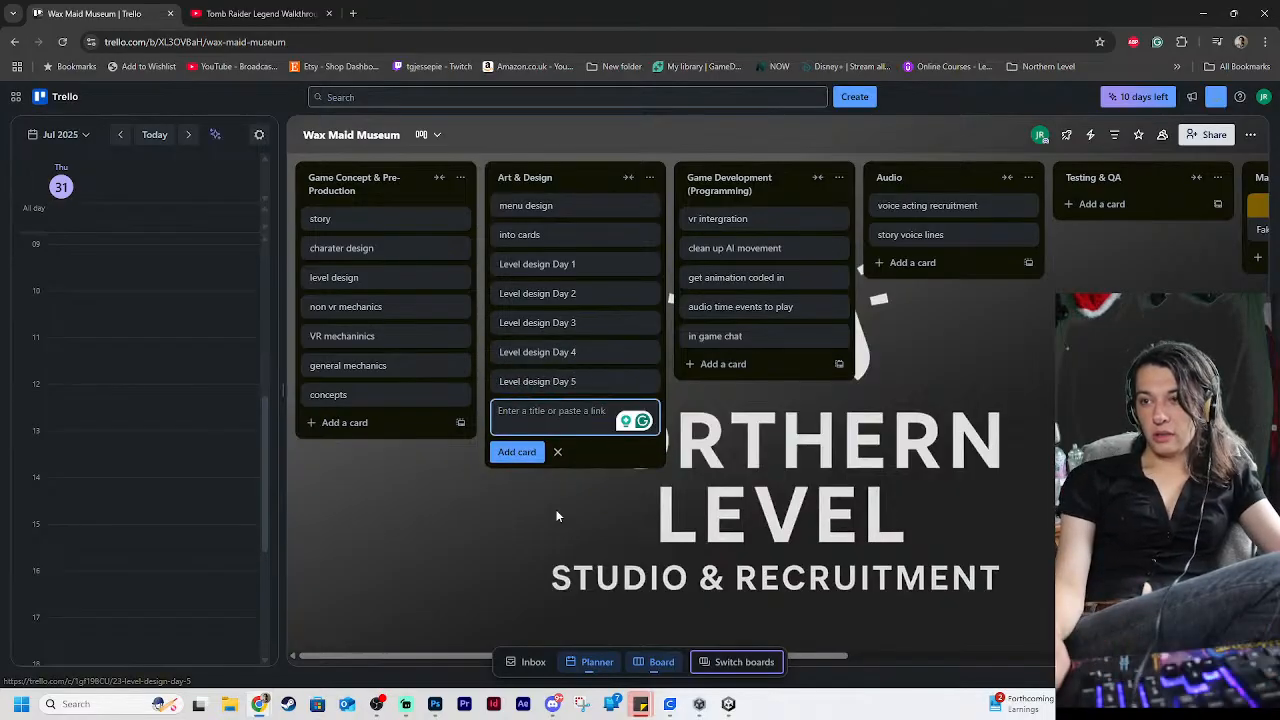
Add a "Scripted events" card to the Game Concept & Pre-Production list and finish adding cards
{"action": "left_click", "coordinate": [343, 422]}
{"action": "type", "text": "Scripted leve"}
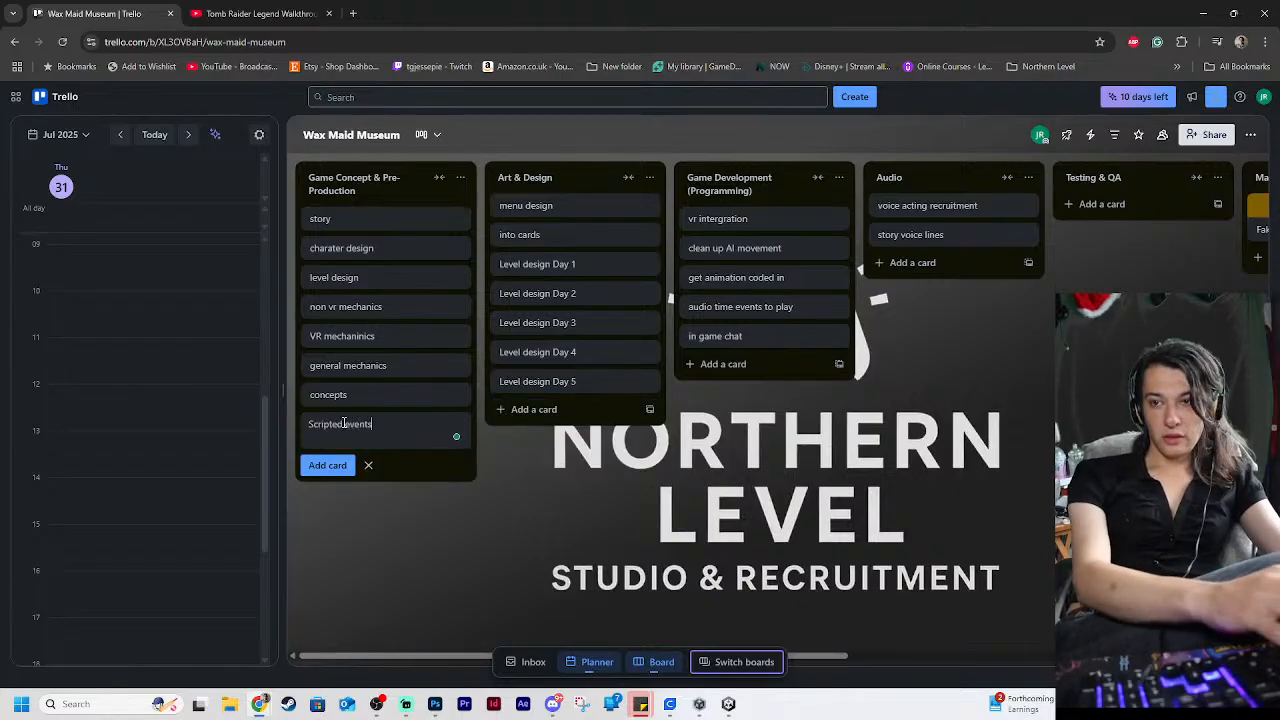
{"action": "type", "text": "nts"}
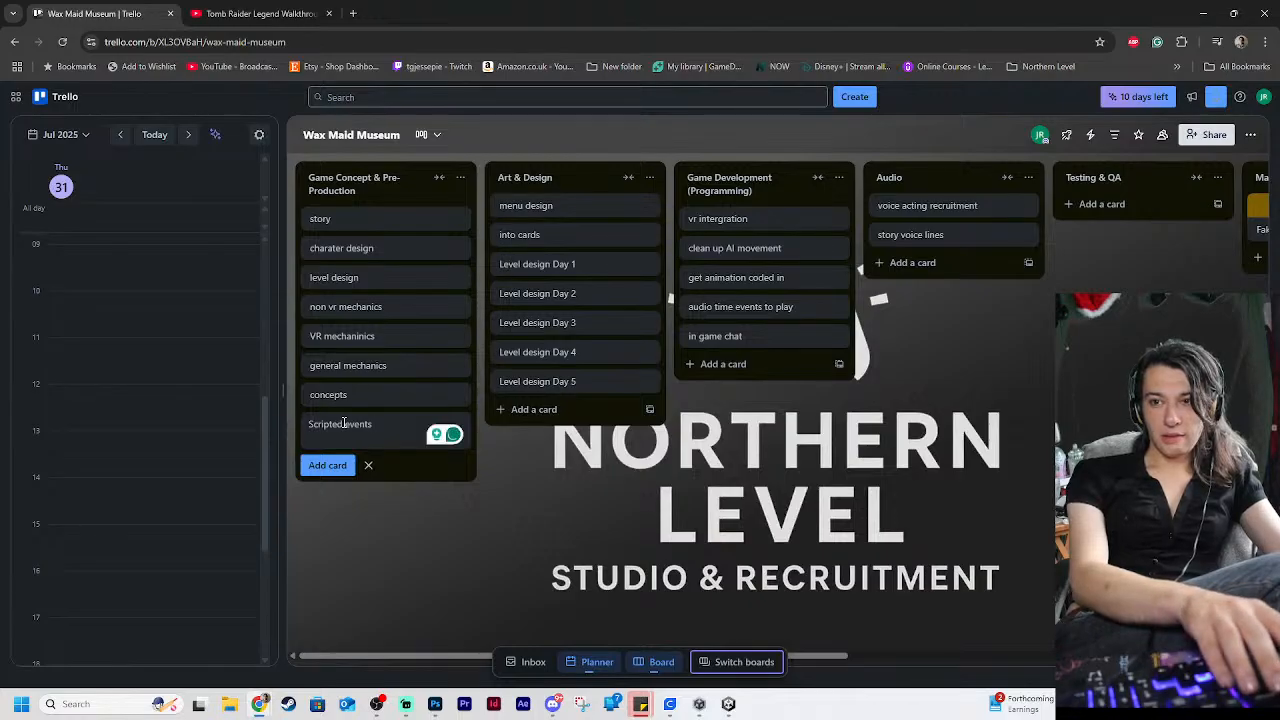
{"action": "key", "text": "Return"}
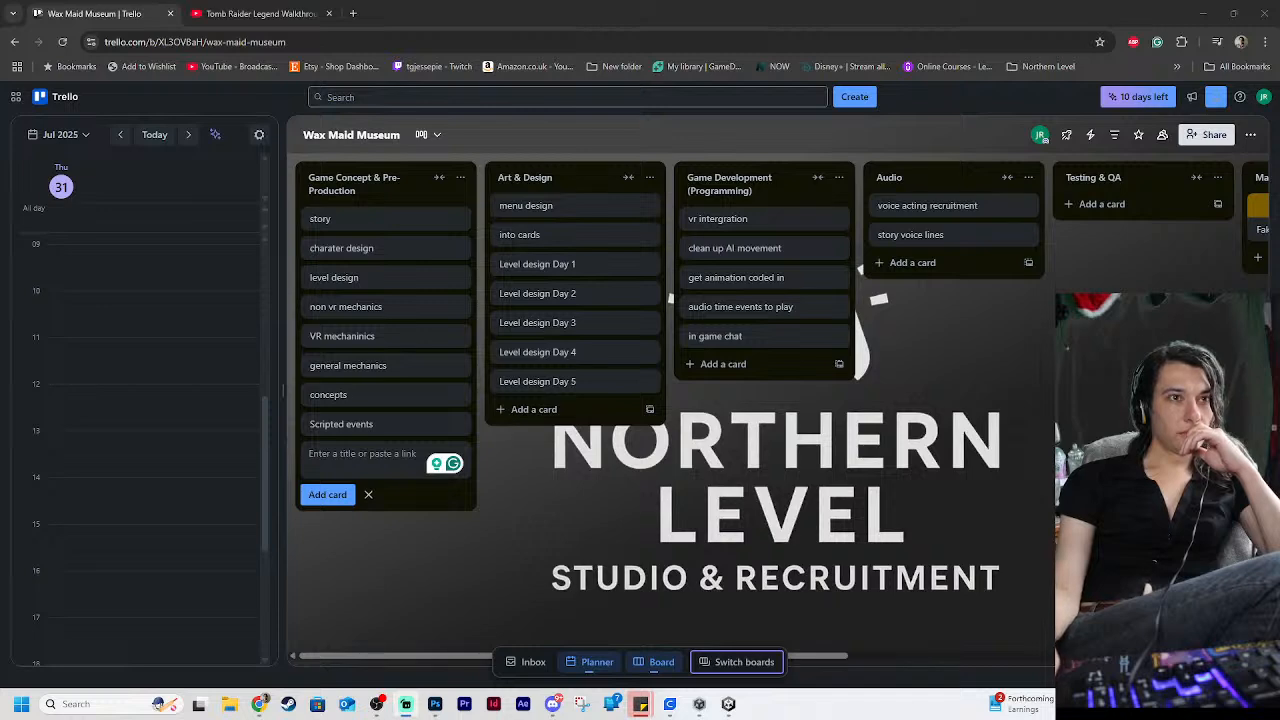
{"action": "left_click", "coordinate": [984, 367]}
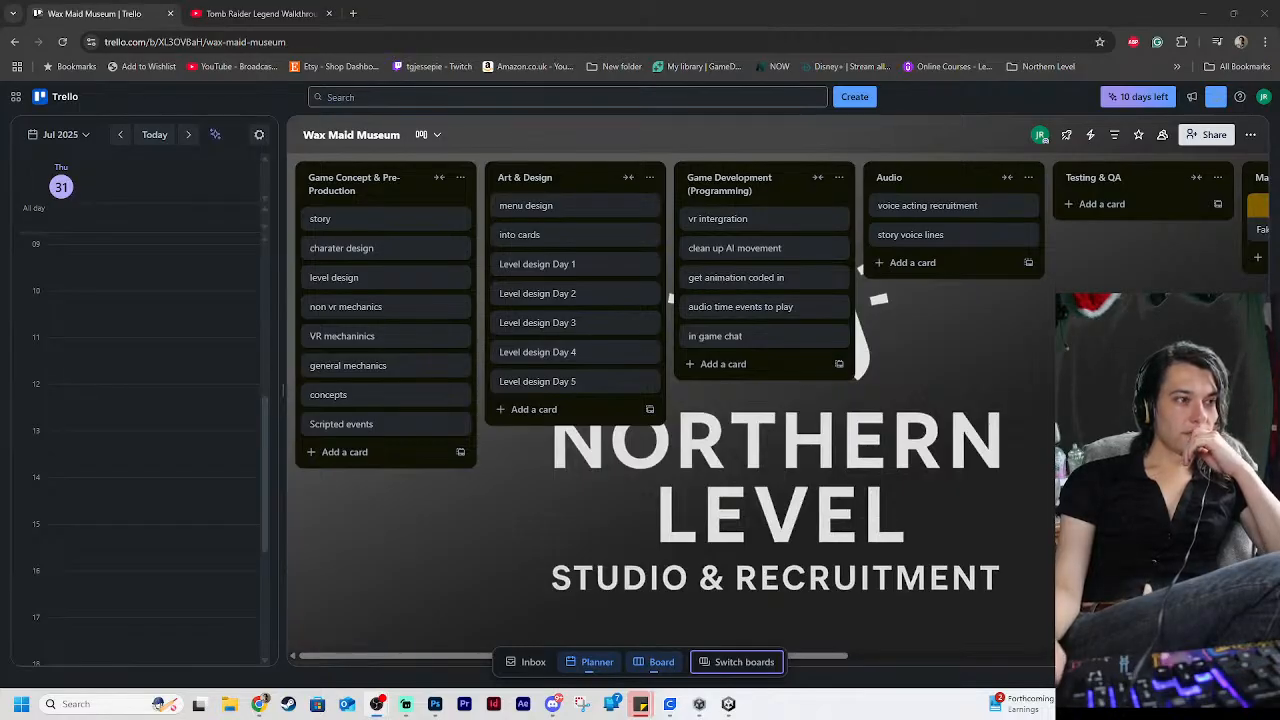
{"action": "left_click", "coordinate": [986, 501]}
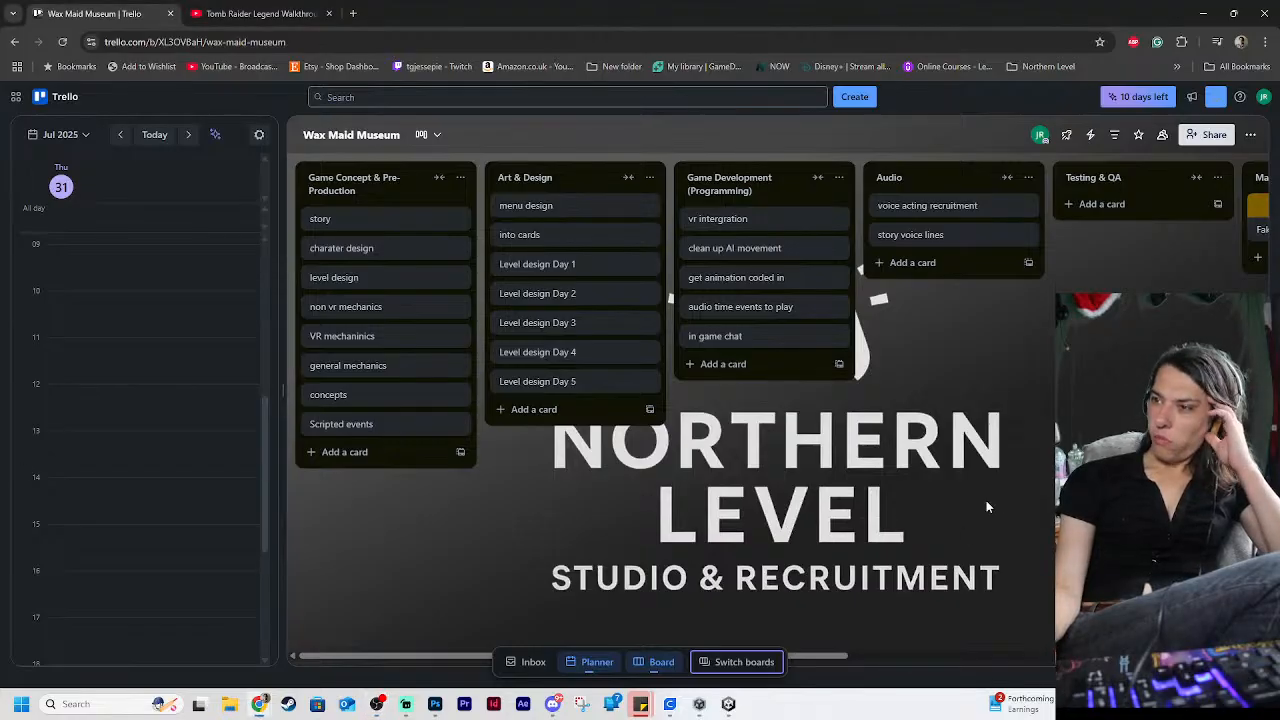
{"action": "left_click_drag", "start_coordinate": [830, 657], "coordinate": [773, 608]}
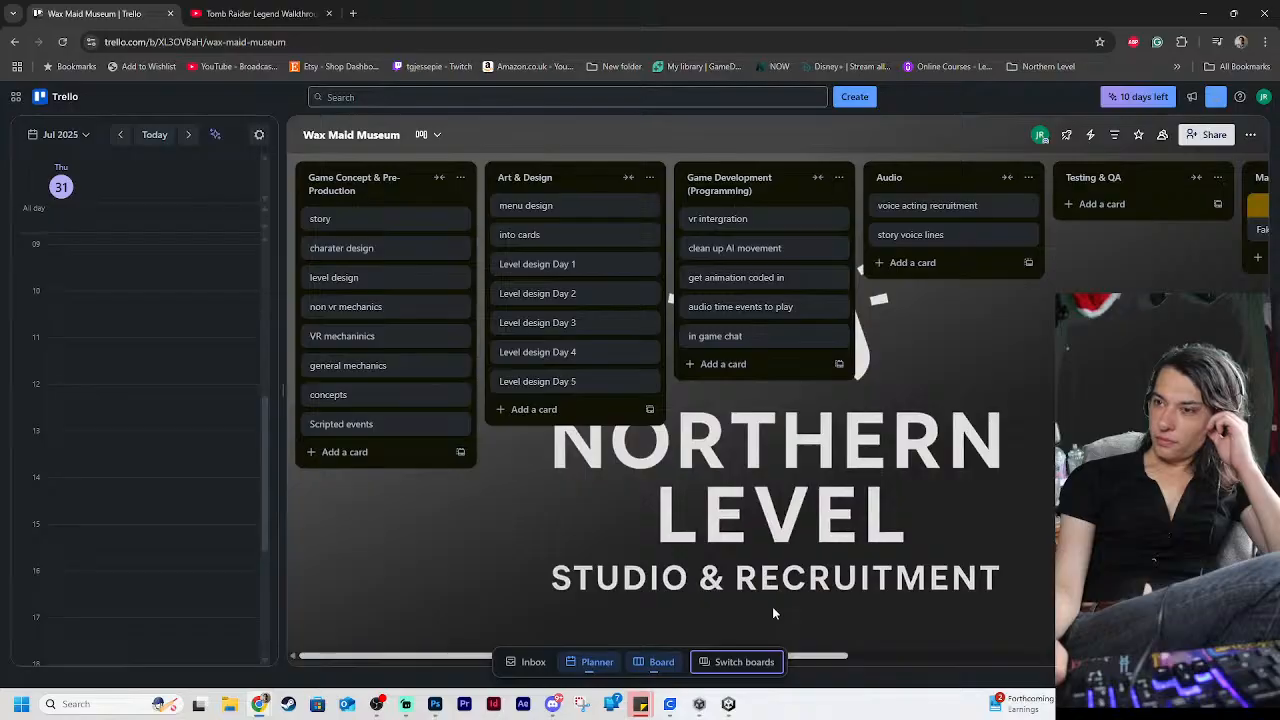
{"action": "mouse_move", "coordinate": [772, 608]}
{"action": "left_mouse_down"}
{"action": "mouse_move", "coordinate": [1235, 615]}
{"action": "mouse_move", "coordinate": [775, 602]}
{"action": "left_mouse_up"}
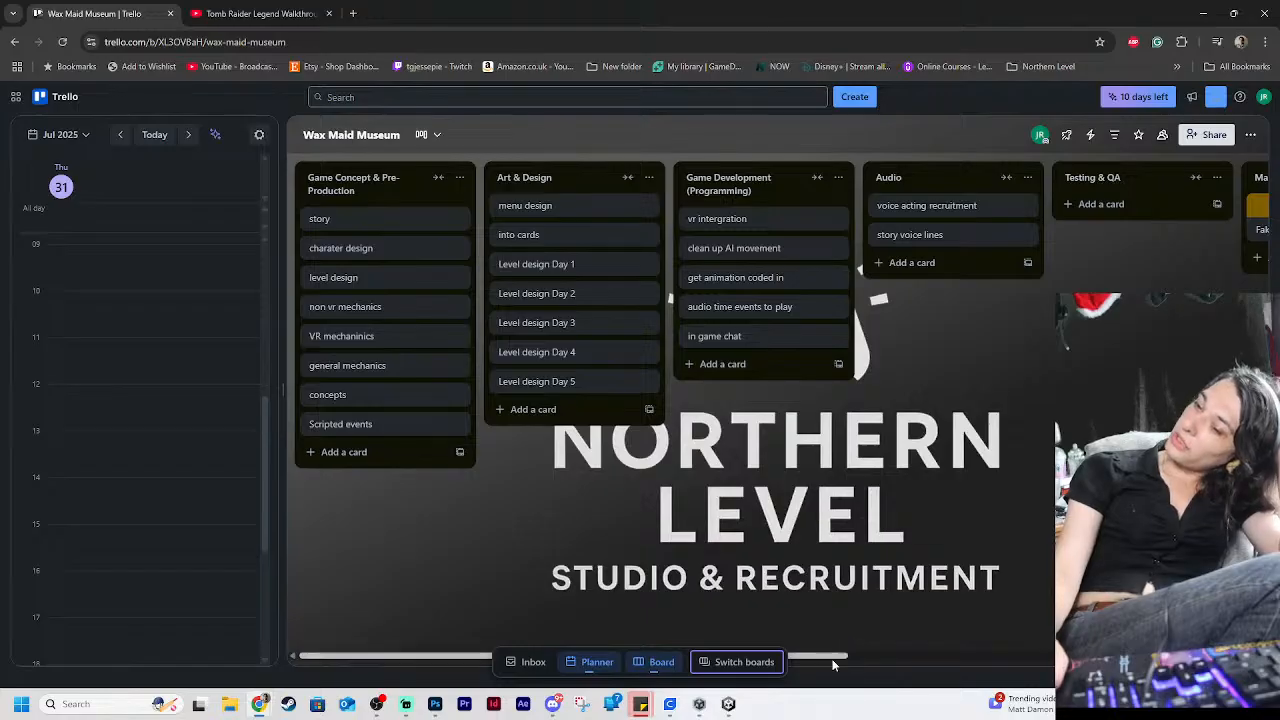
{"action": "mouse_move", "coordinate": [830, 657]}
{"action": "left_mouse_down"}
{"action": "mouse_move", "coordinate": [864, 655]}
{"action": "mouse_move", "coordinate": [828, 657]}
{"action": "left_mouse_up"}
Switch to the Unity editor showing the Intro cards scene
{"action": "left_click", "coordinate": [726, 705]}
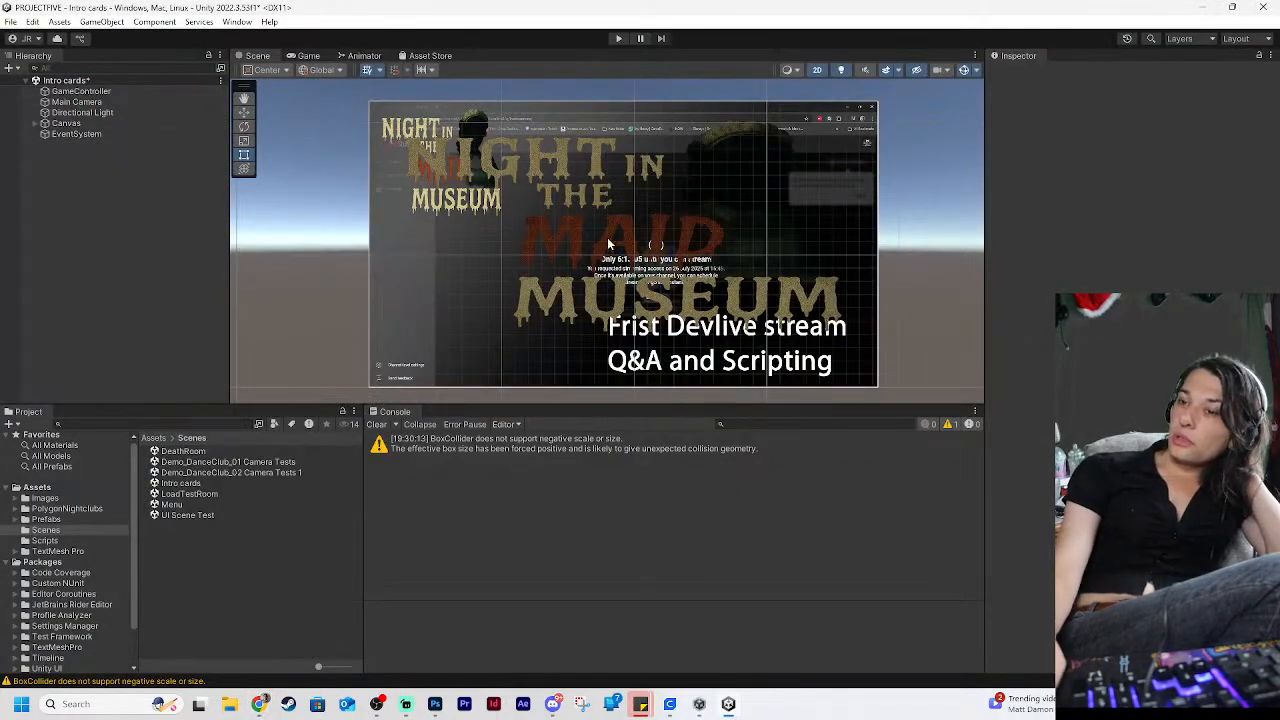
Open the Menu scene from the Scenes folder, saving the changes to the Intro cards scene
{"action": "double_click", "coordinate": [183, 505]}
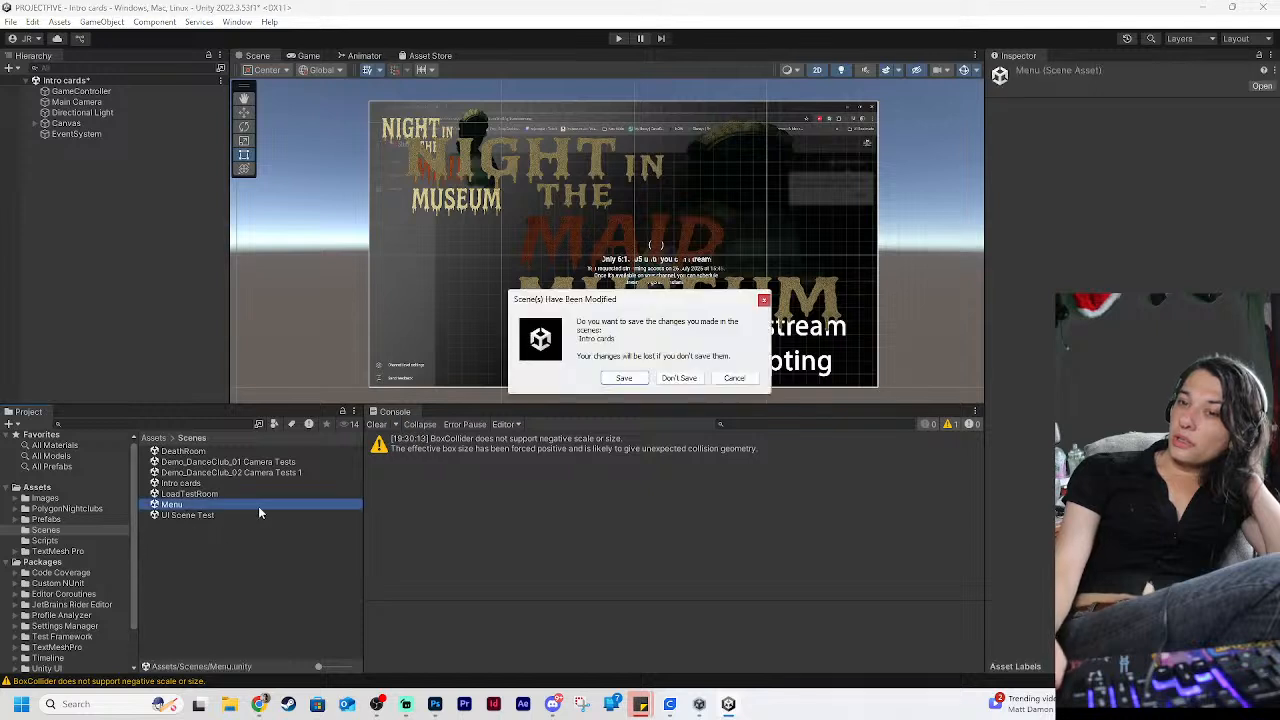
{"action": "left_click", "coordinate": [621, 381]}
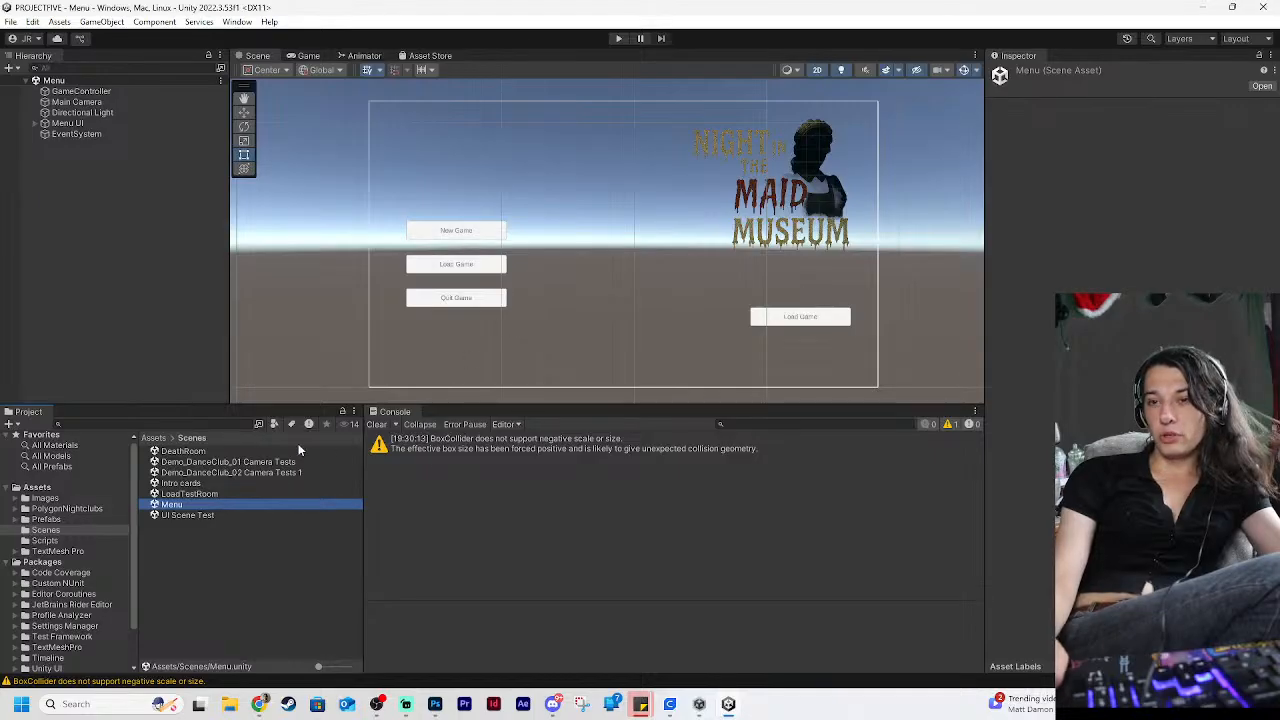
{"action": "double_click", "coordinate": [182, 483]}
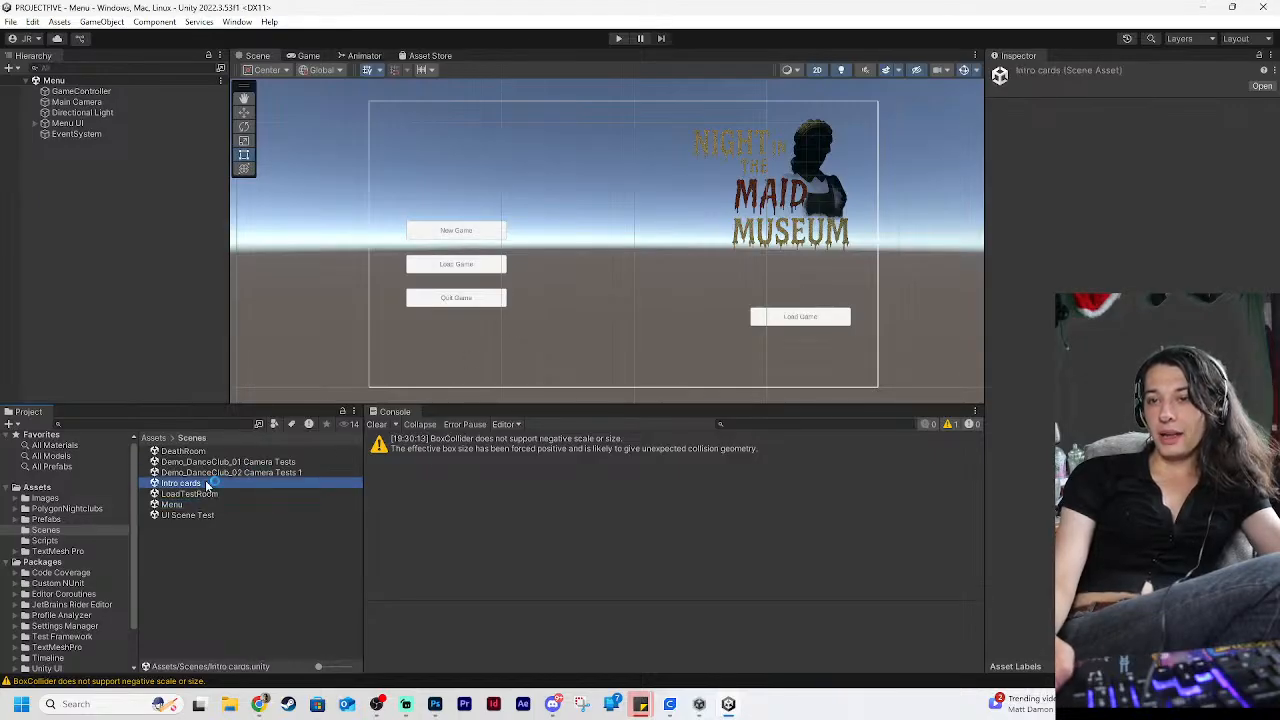
Preview the MenuButtons and IntroCards scripts in the Scripts folder, and open the cameraSwitch script in Visual Studio
{"action": "left_click", "coordinate": [45, 541]}
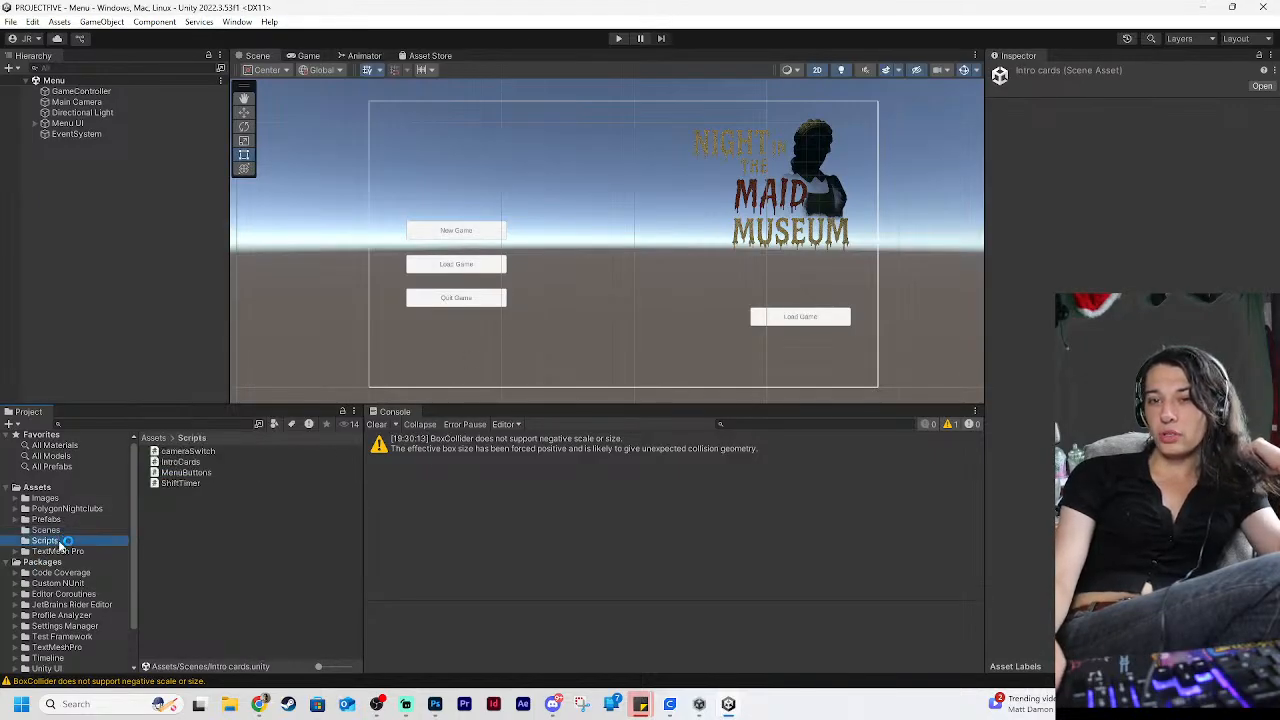
{"action": "left_click", "coordinate": [187, 482]}
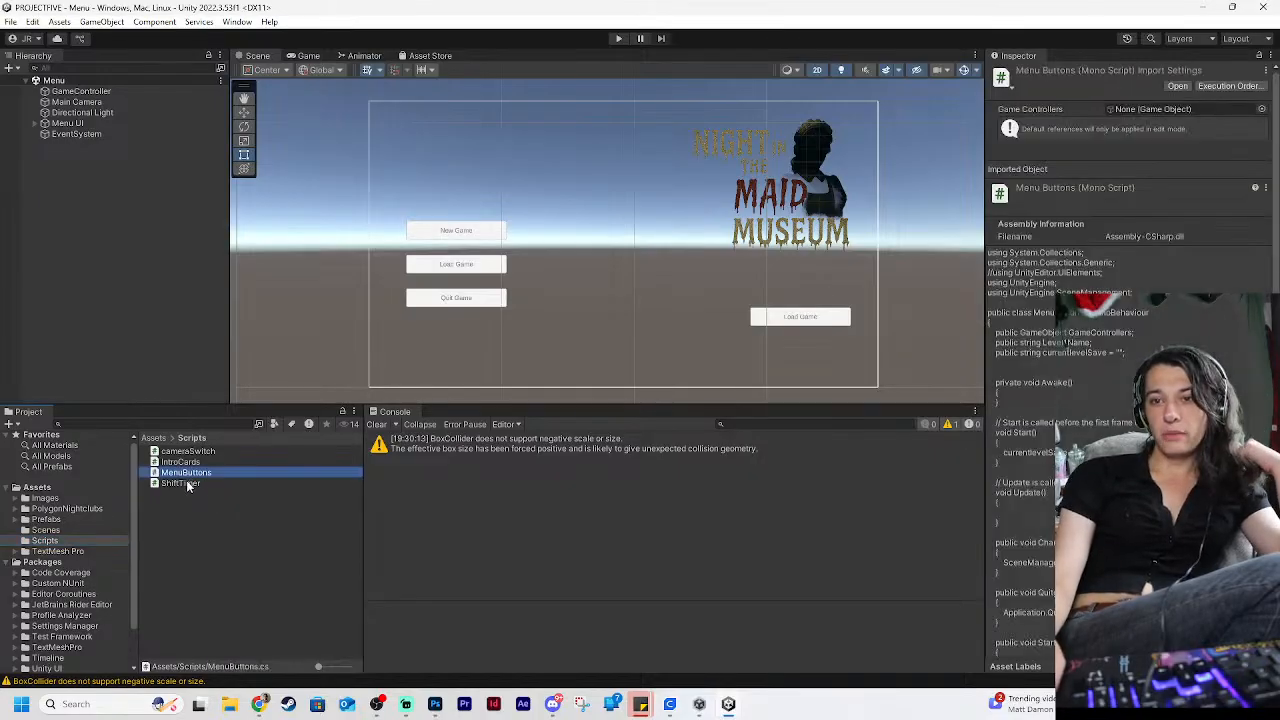
{"action": "left_click", "coordinate": [186, 473]}
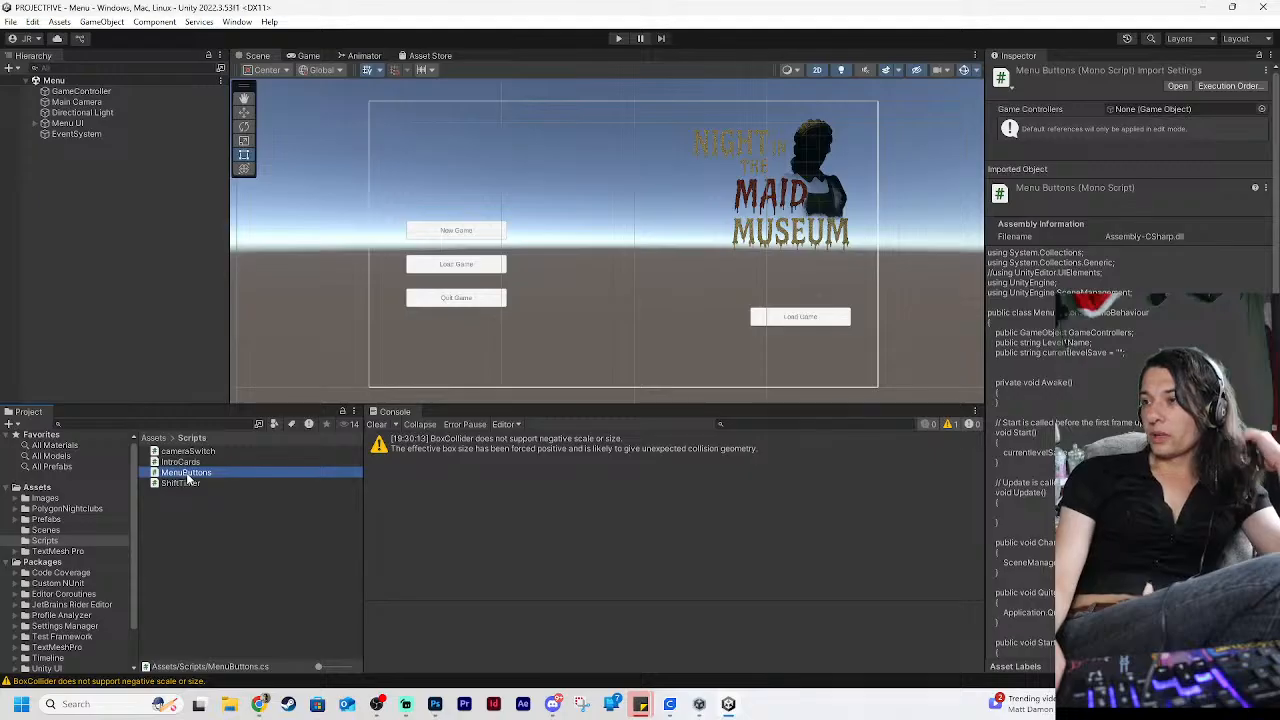
{"action": "scroll", "coordinate": [1130, 300], "scroll_direction": "down", "scroll_amount": 5}
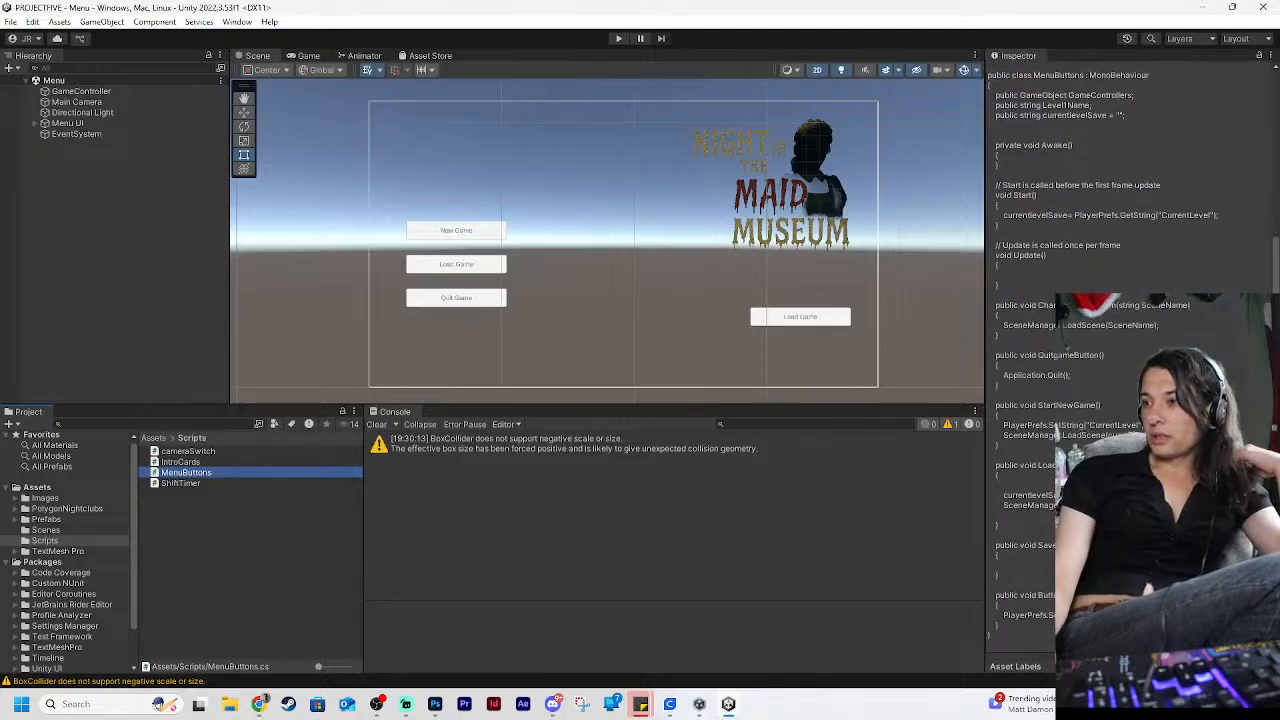
{"action": "left_click", "coordinate": [181, 463]}
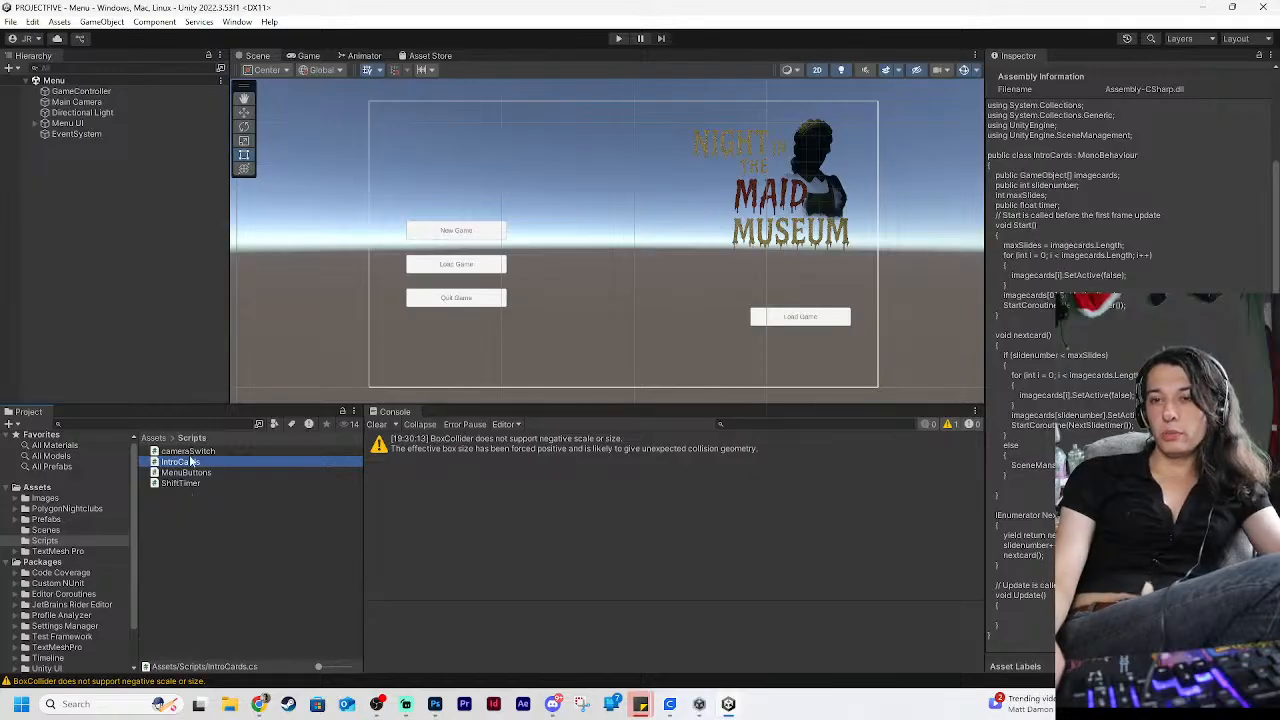
{"action": "left_click", "coordinate": [187, 452]}
{"action": "double_click", "coordinate": [187, 453]}
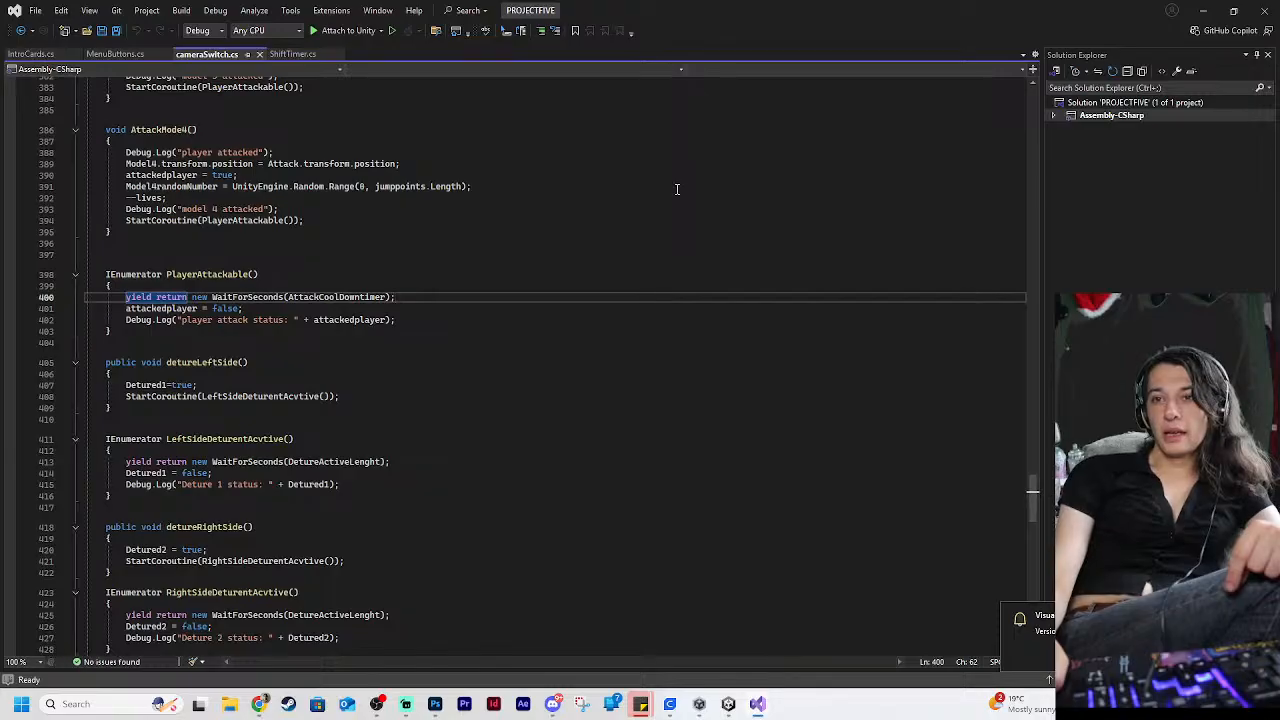
Examine the cameraSwitch script's character movement methods and the timer checks in its Update method, back up to the class declaration
{"action": "scroll", "coordinate": [677, 189], "scroll_direction": "up", "scroll_amount": 20}
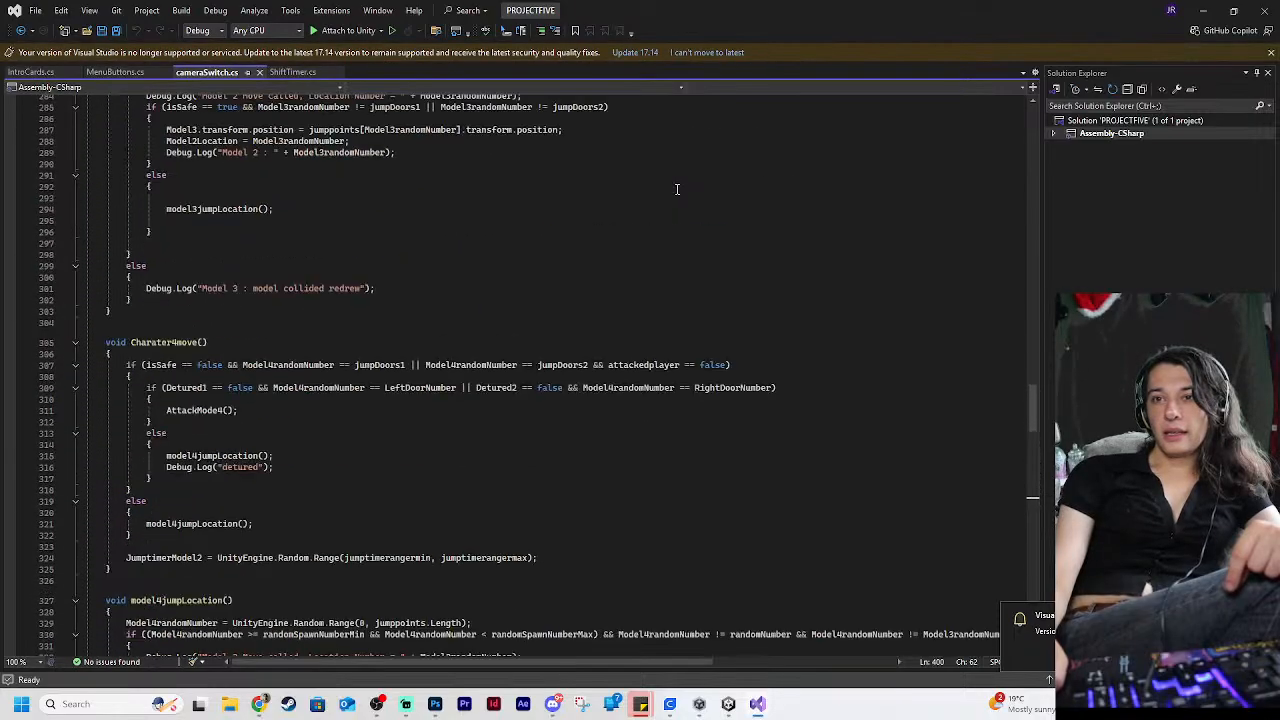
{"action": "scroll", "coordinate": [677, 189], "scroll_direction": "up", "scroll_amount": 20}
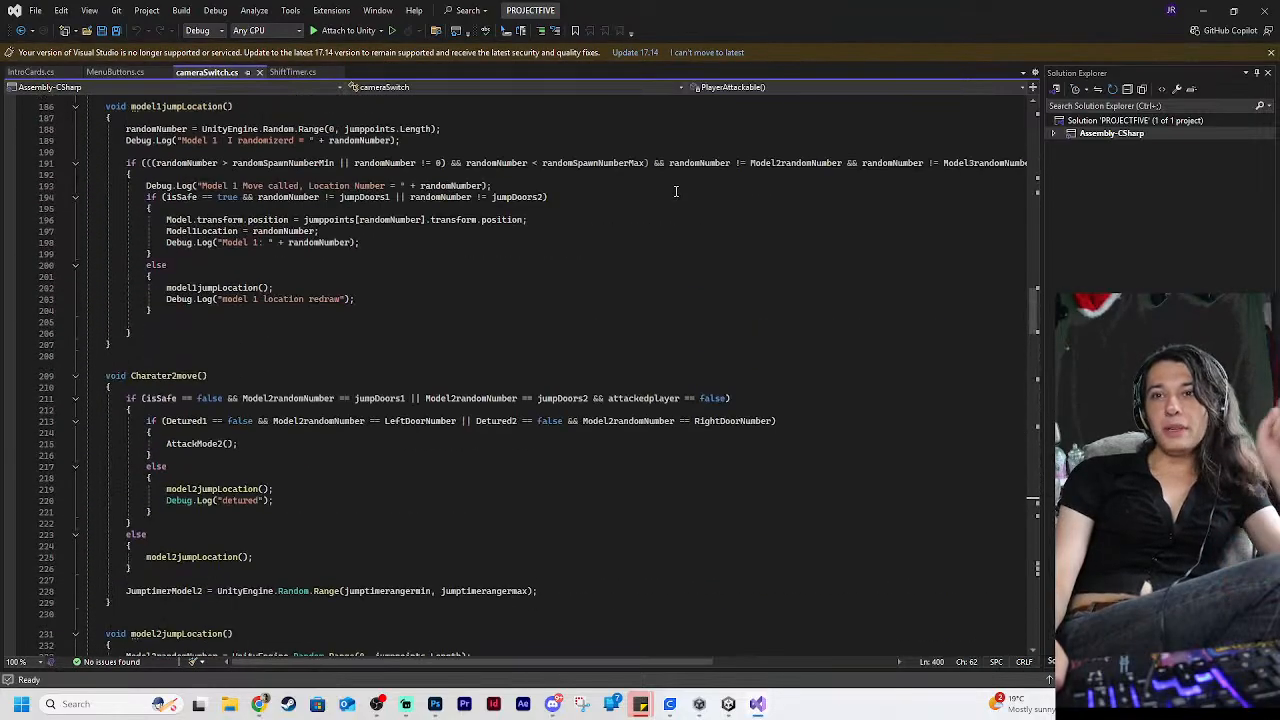
{"action": "scroll", "coordinate": [677, 189], "scroll_direction": "up", "scroll_amount": 15}
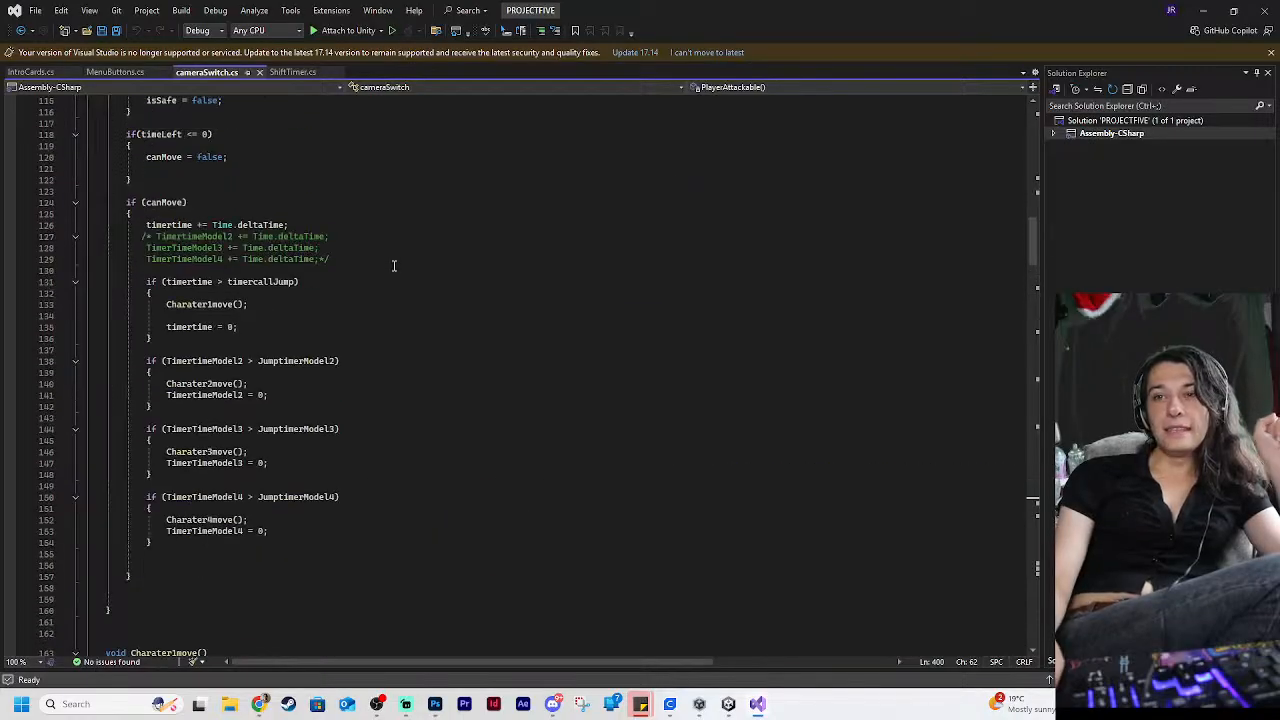
{"action": "scroll", "coordinate": [275, 275], "scroll_direction": "up", "scroll_amount": 3}
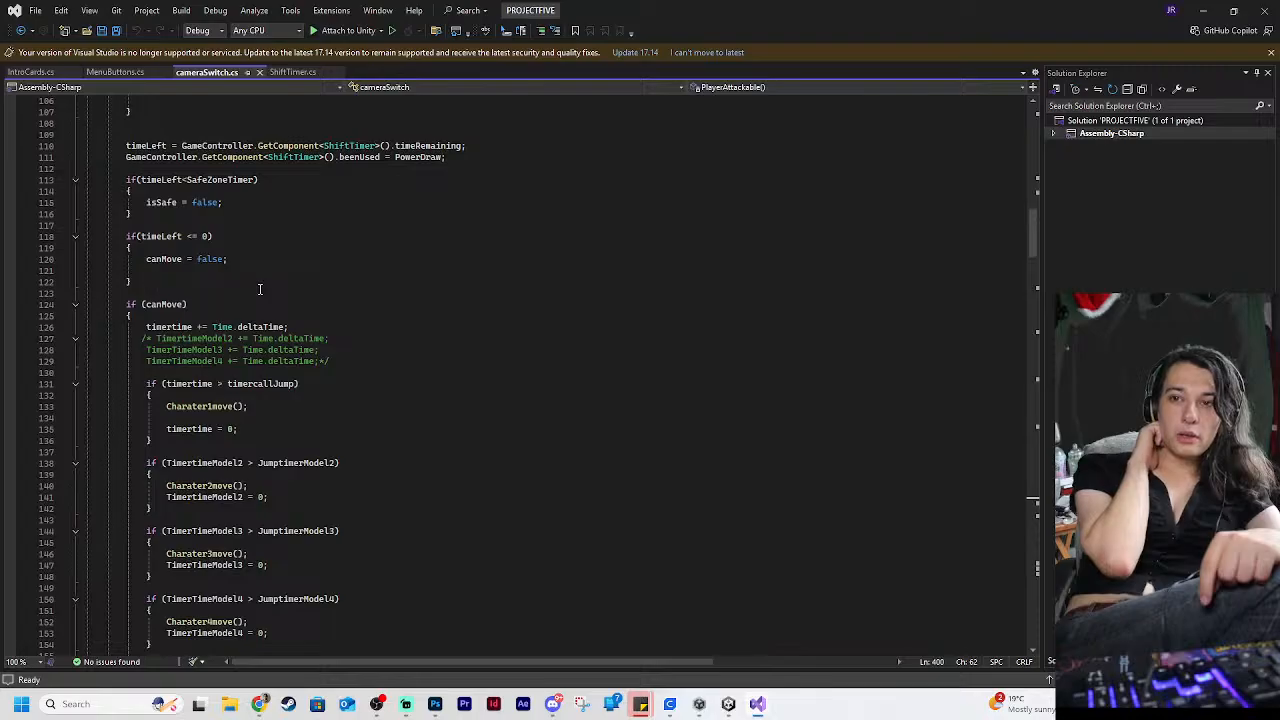
{"action": "scroll", "coordinate": [262, 291], "scroll_direction": "down", "scroll_amount": 2}
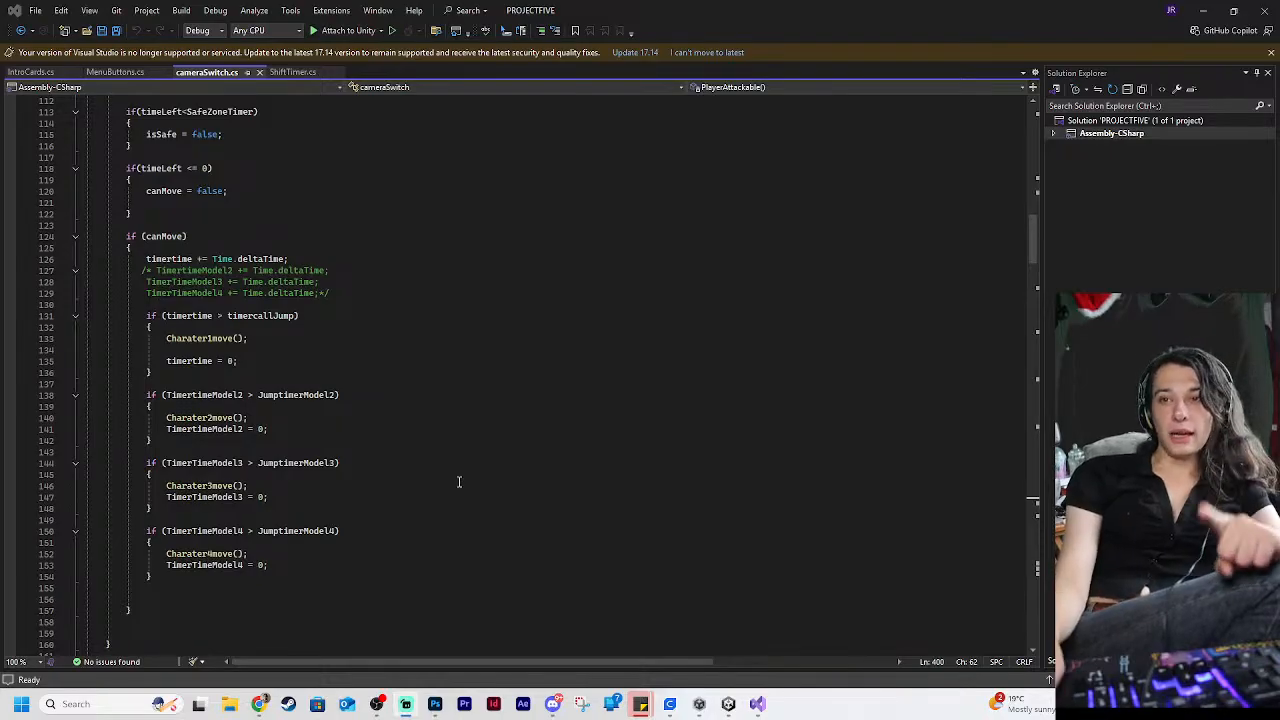
{"action": "scroll", "coordinate": [444, 454], "scroll_direction": "up", "scroll_amount": 2}
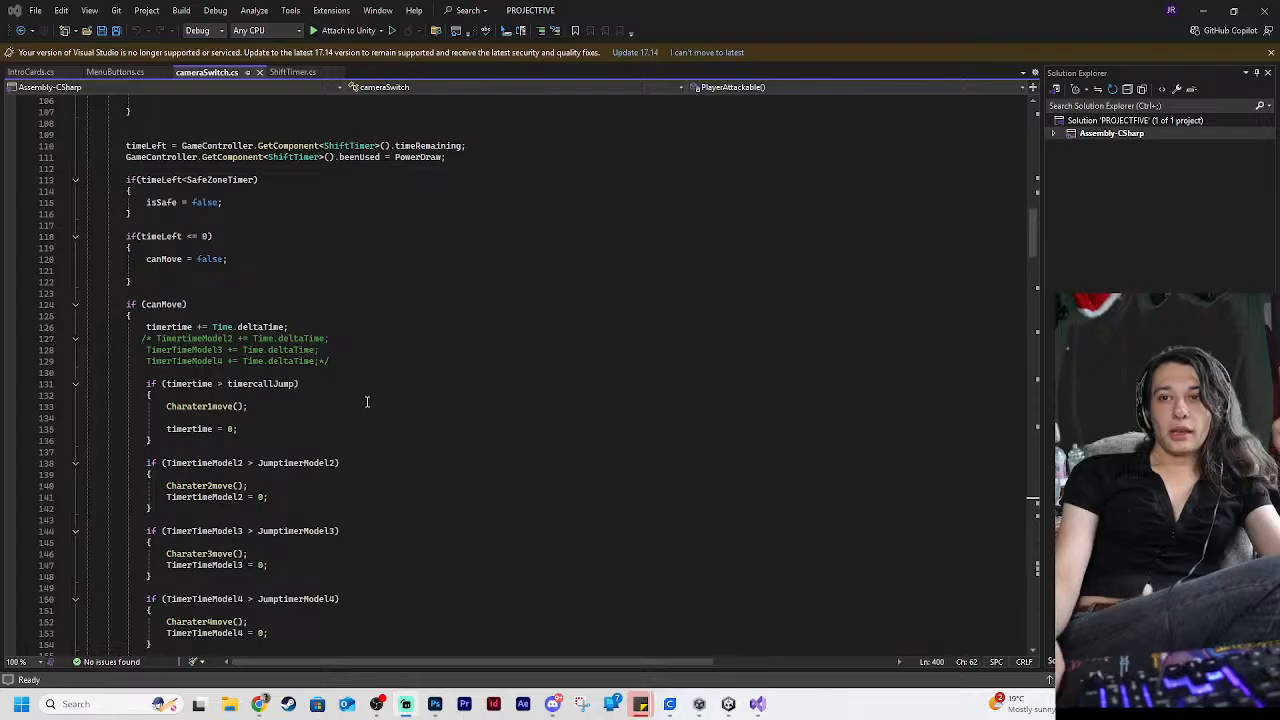
{"action": "scroll", "coordinate": [360, 440], "scroll_direction": "down", "scroll_amount": 3}
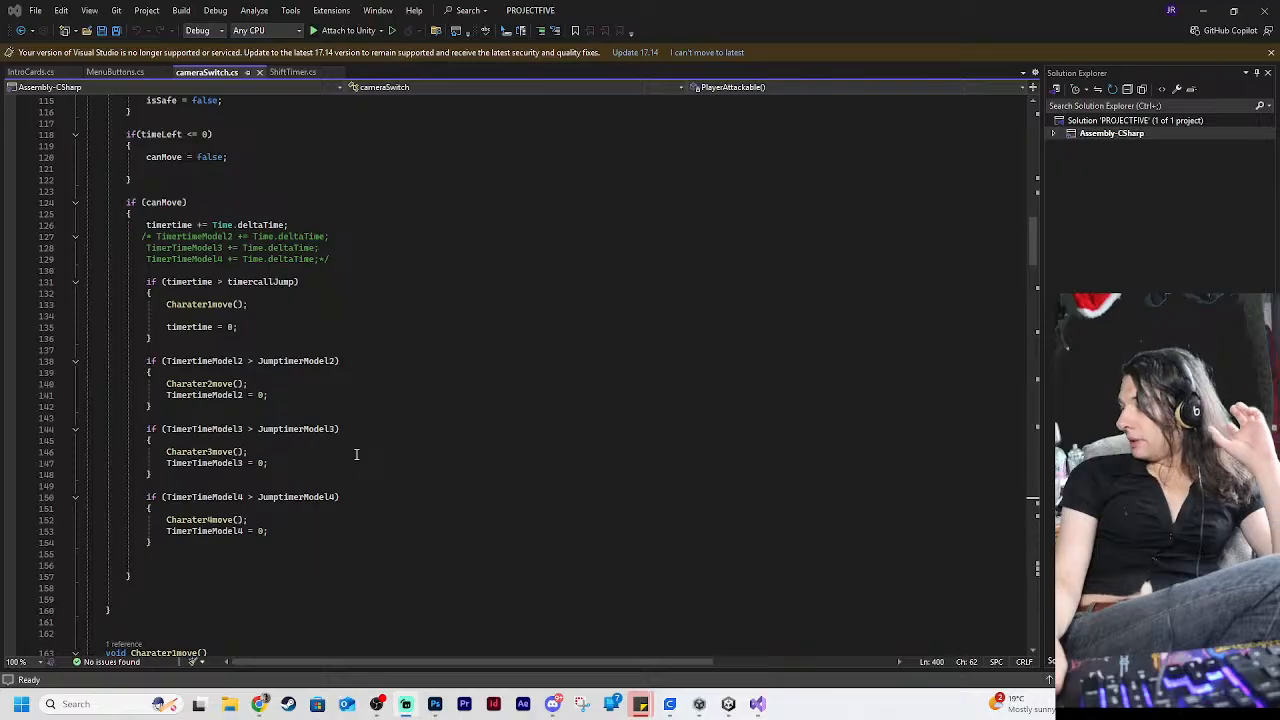
{"action": "scroll", "coordinate": [356, 454], "scroll_direction": "up", "scroll_amount": 3}
{"action": "scroll", "coordinate": [356, 454], "scroll_direction": "up", "scroll_amount": 11}
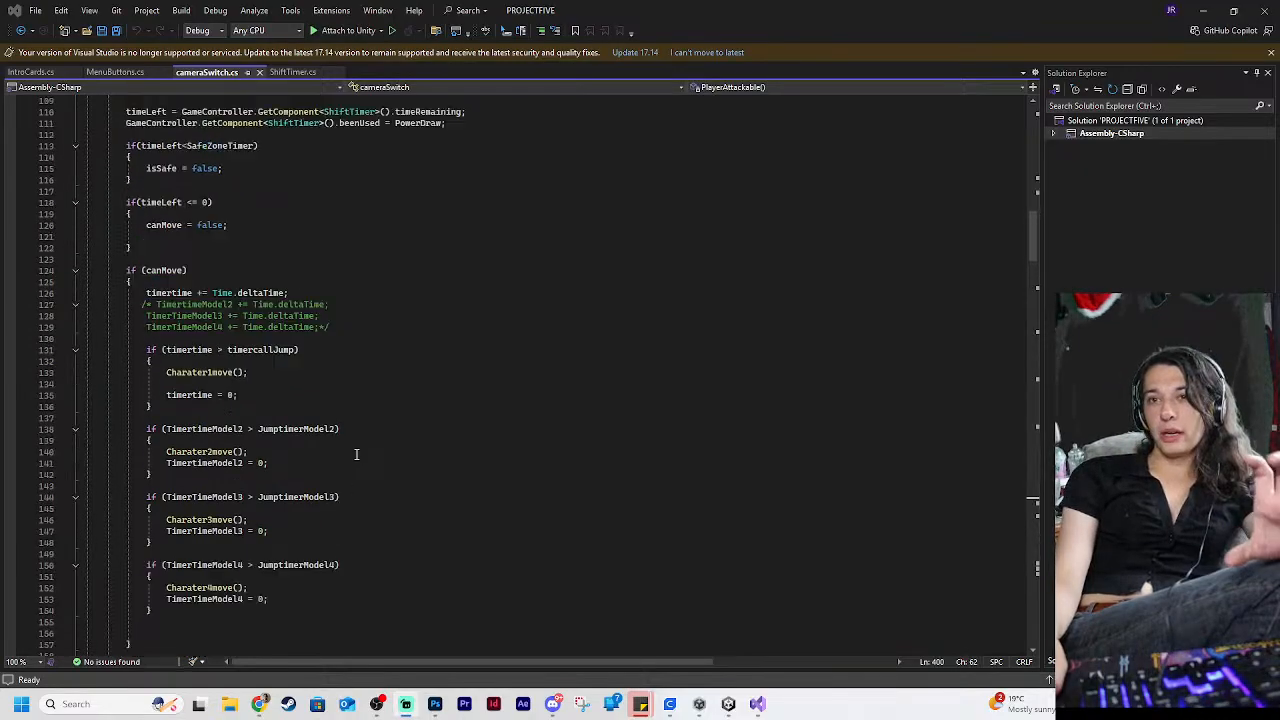
{"action": "scroll", "coordinate": [356, 454], "scroll_direction": "down", "scroll_amount": 20}
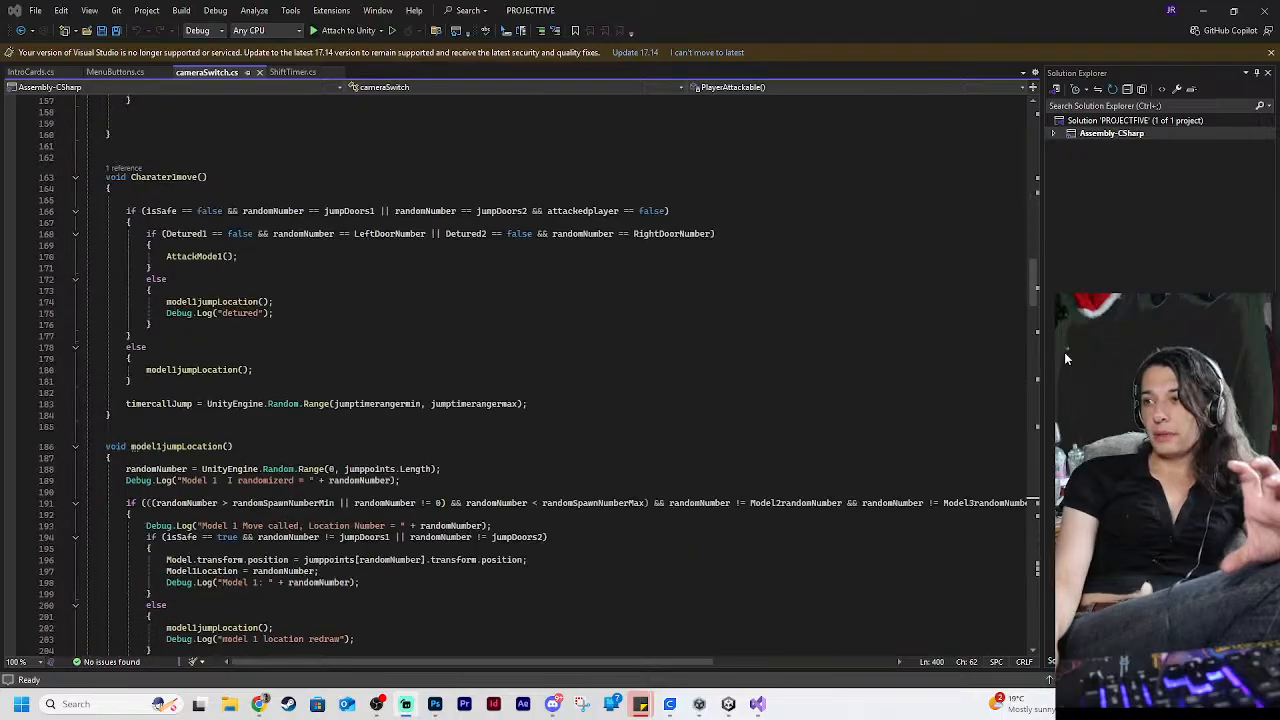
{"action": "left_click_drag", "start_coordinate": [1038, 292], "coordinate": [1002, 130]}
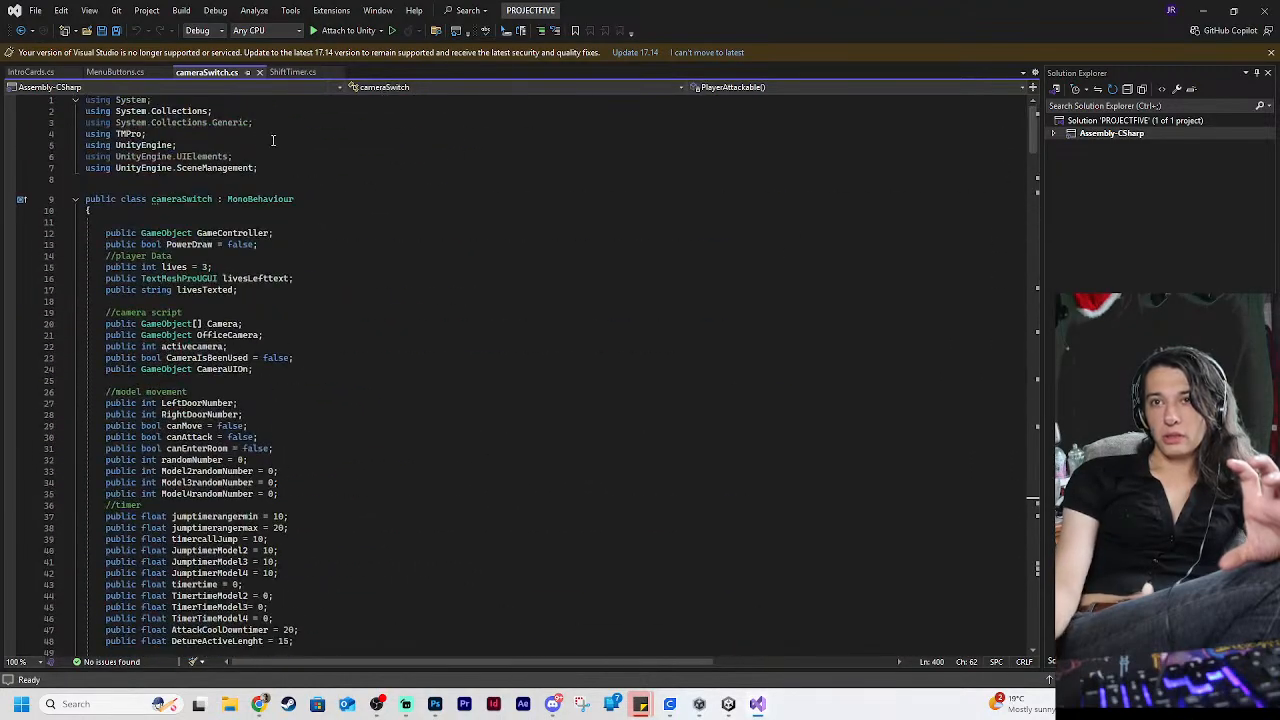
Review the ShiftTimer script's timer and power functions, including the line in StartDay that sets canMove to true
{"action": "left_click", "coordinate": [292, 72]}
{"action": "scroll", "coordinate": [420, 315], "scroll_direction": "down", "scroll_amount": 17}
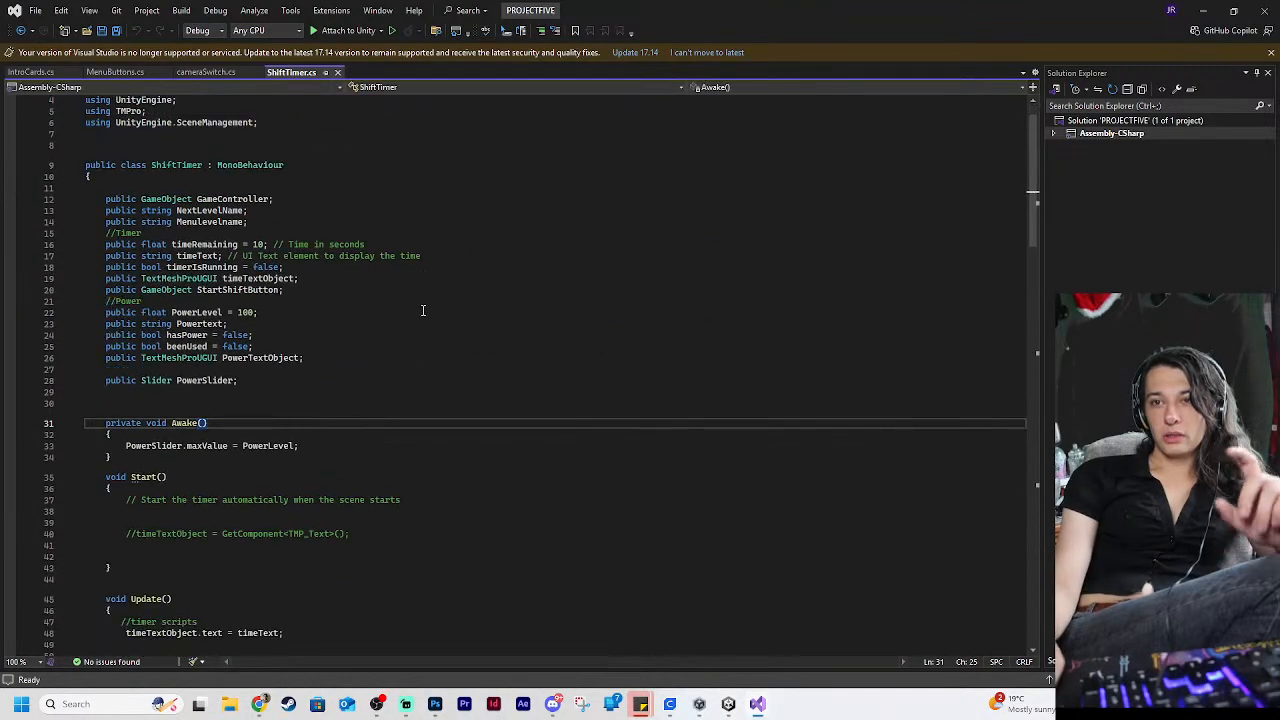
{"action": "scroll", "coordinate": [420, 319], "scroll_direction": "down", "scroll_amount": 20}
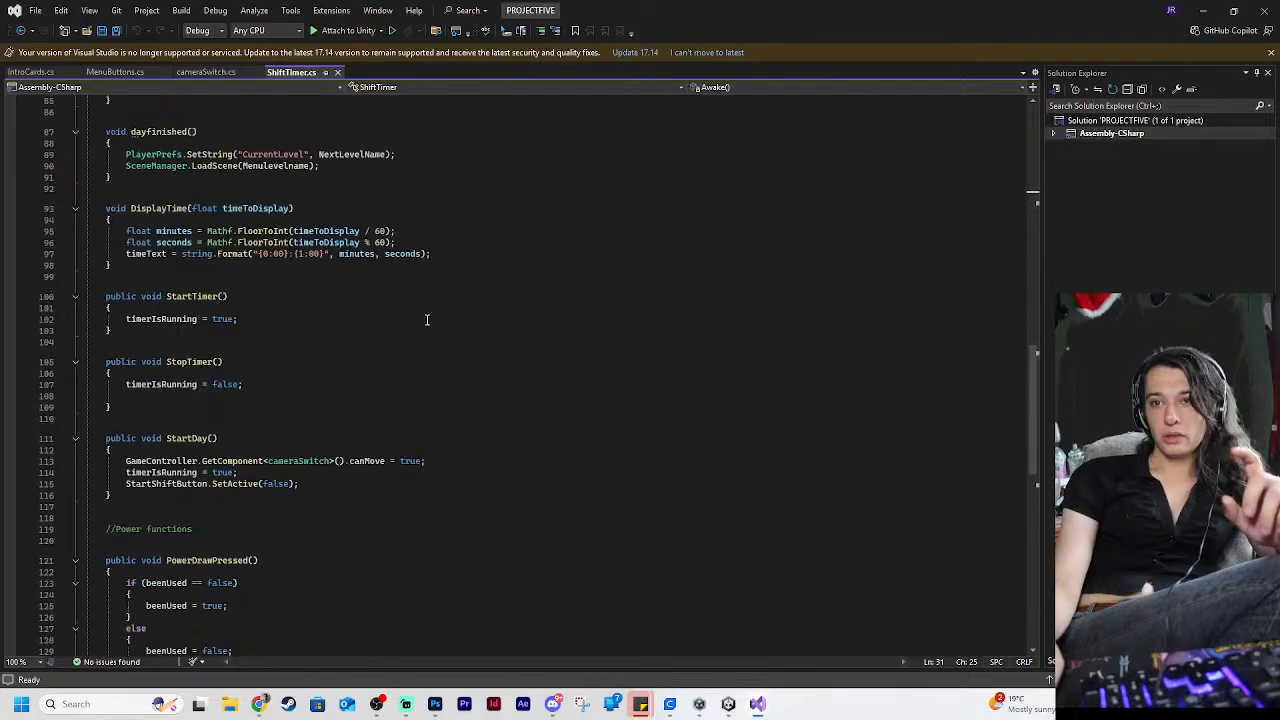
{"action": "scroll", "coordinate": [428, 316], "scroll_direction": "up", "scroll_amount": 2}
{"action": "scroll", "coordinate": [428, 316], "scroll_direction": "up", "scroll_amount": 1}
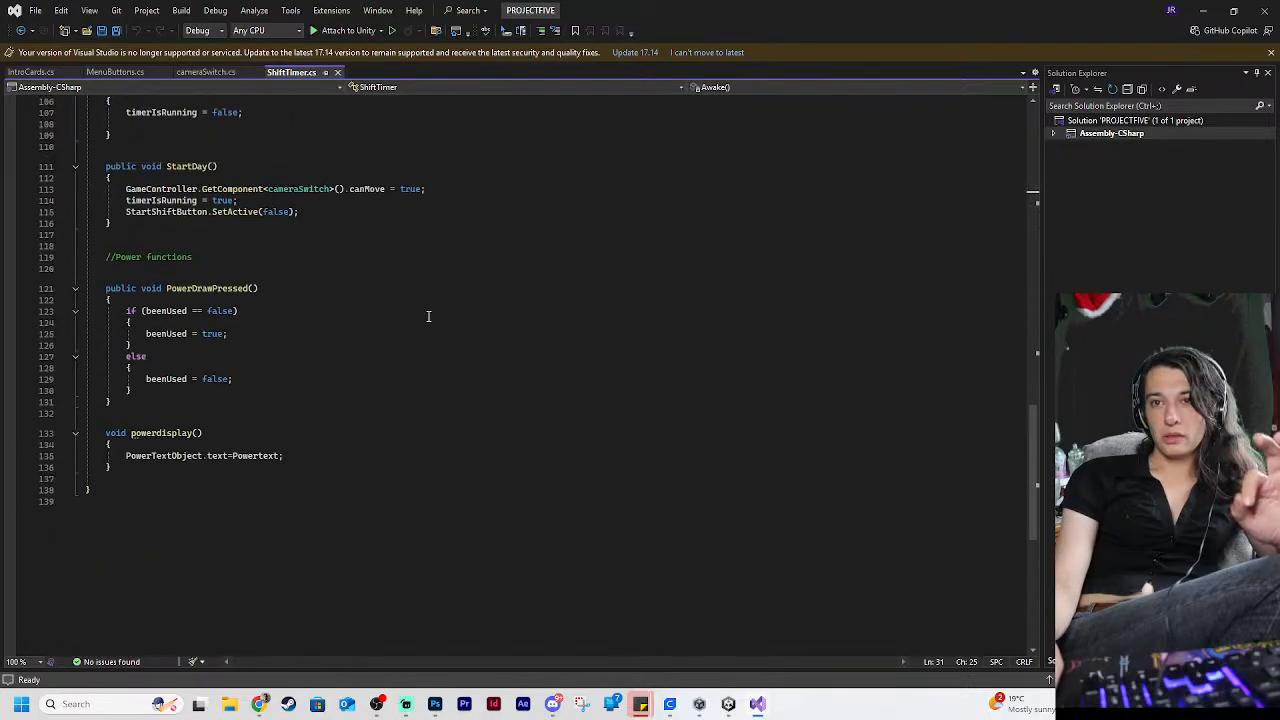
{"action": "scroll", "coordinate": [428, 316], "scroll_direction": "up", "scroll_amount": 4}
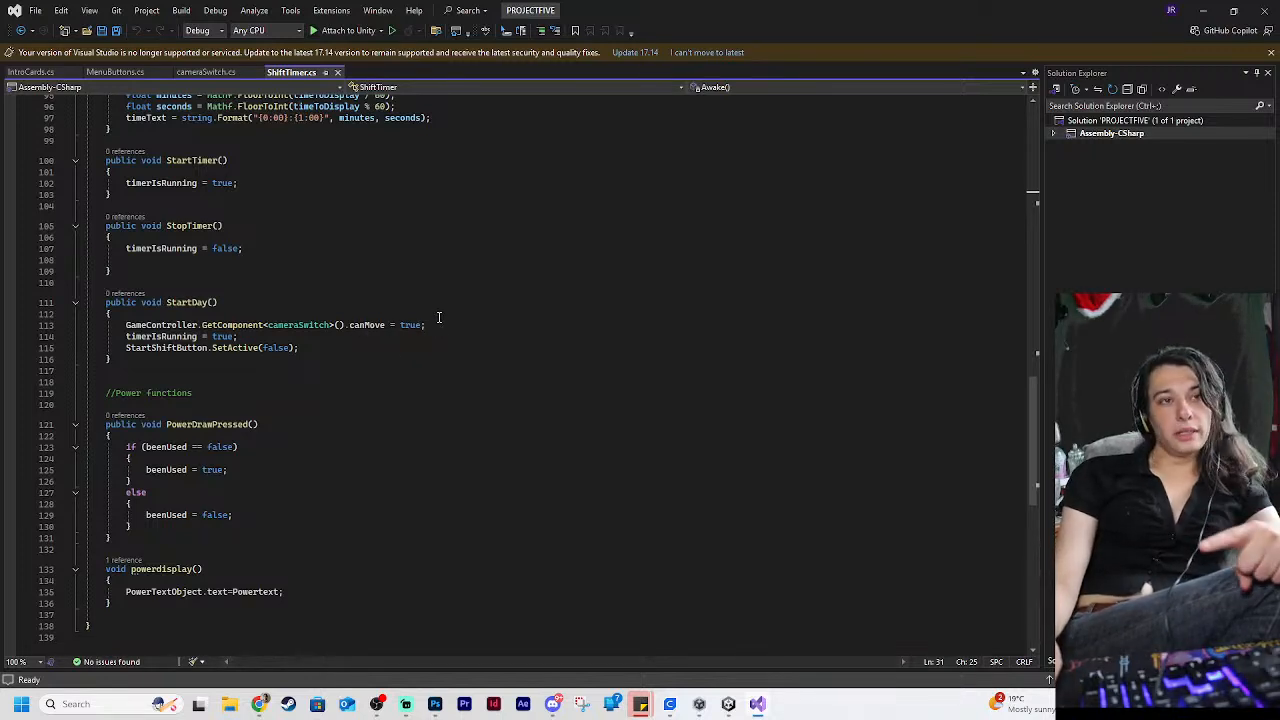
{"action": "left_click", "coordinate": [444, 324]}
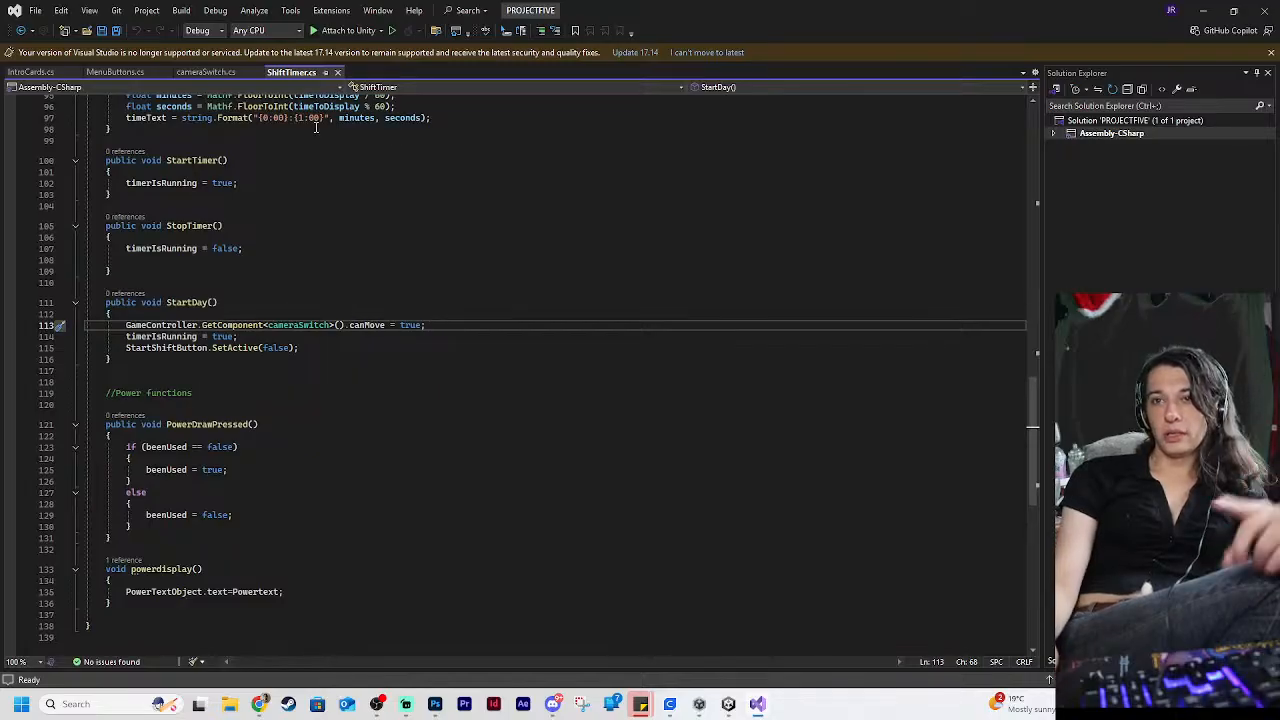
Return to the cameraSwitch script and review its variable declarations, Update method and Charater2move method
{"action": "left_click", "coordinate": [205, 73]}
{"action": "scroll", "coordinate": [454, 270], "scroll_direction": "down", "scroll_amount": 20}
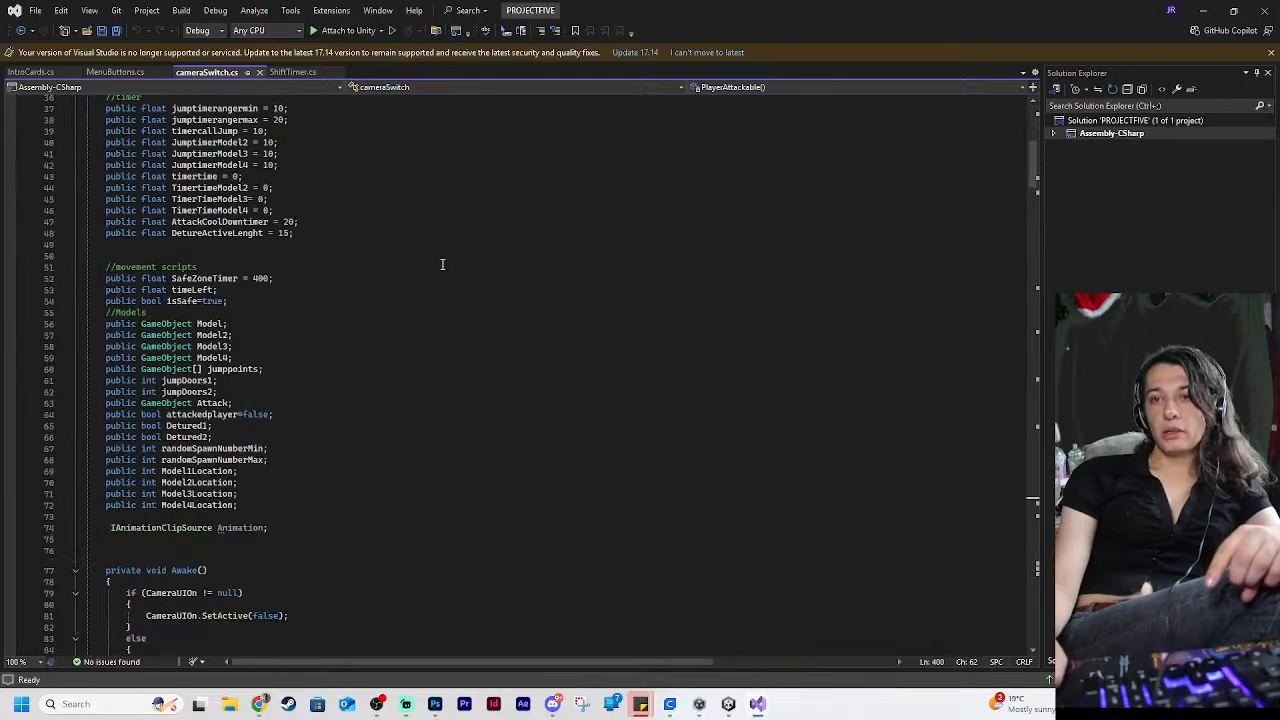
{"action": "scroll", "coordinate": [438, 265], "scroll_direction": "up", "scroll_amount": 4}
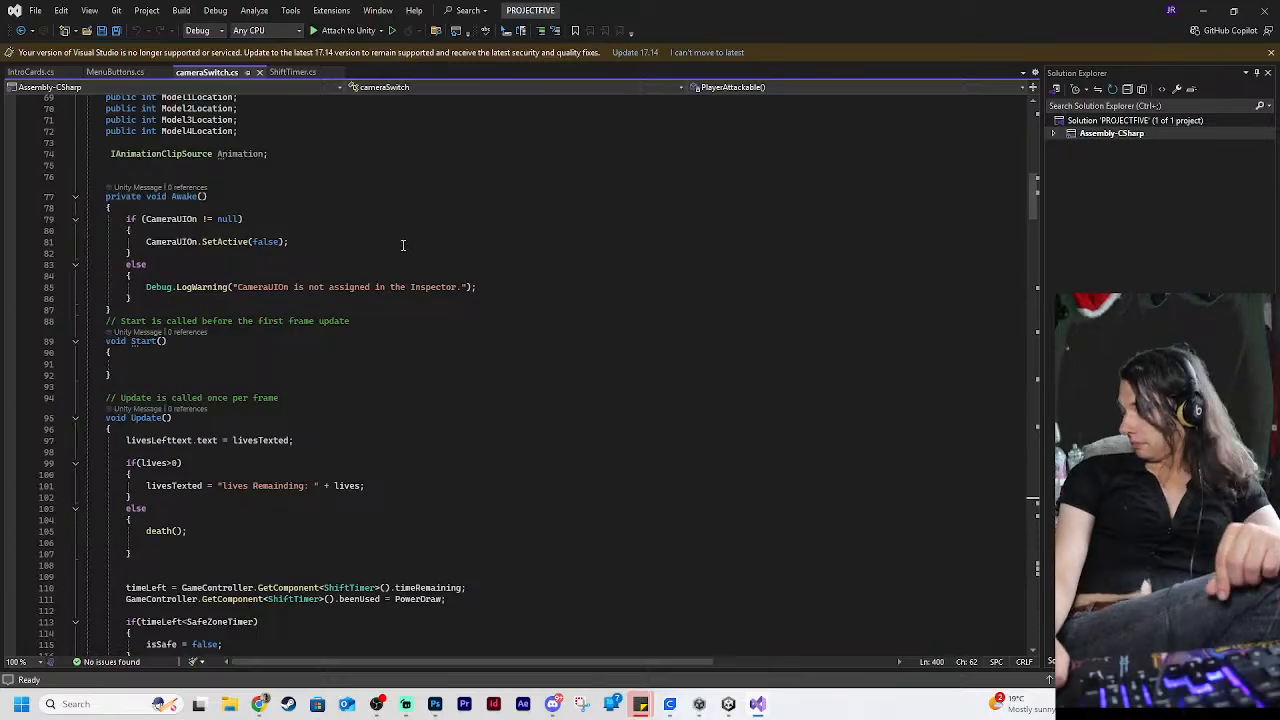
{"action": "scroll", "coordinate": [383, 244], "scroll_direction": "down", "scroll_amount": 20}
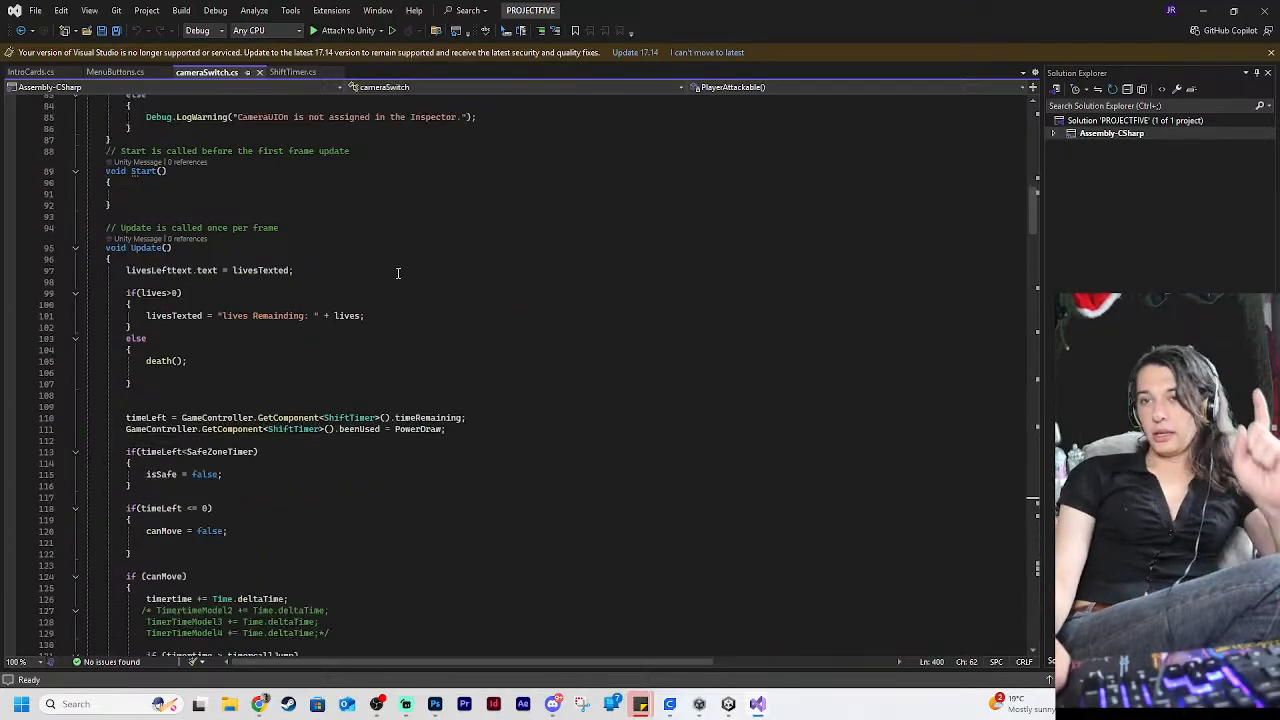
{"action": "scroll", "coordinate": [396, 275], "scroll_direction": "up", "scroll_amount": 9}
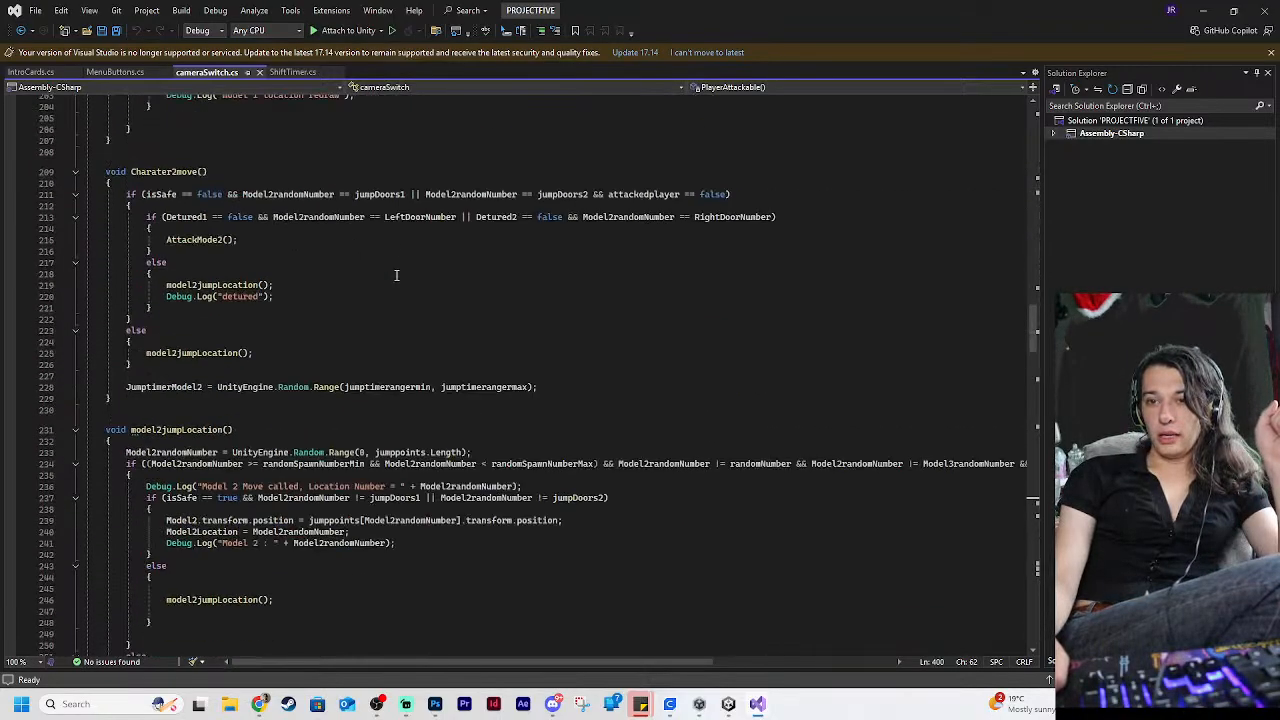
{"action": "scroll", "coordinate": [390, 285], "scroll_direction": "down", "scroll_amount": 9}
{"action": "scroll", "coordinate": [382, 296], "scroll_direction": "up", "scroll_amount": 9}
{"action": "scroll", "coordinate": [375, 297], "scroll_direction": "up", "scroll_amount": 9}
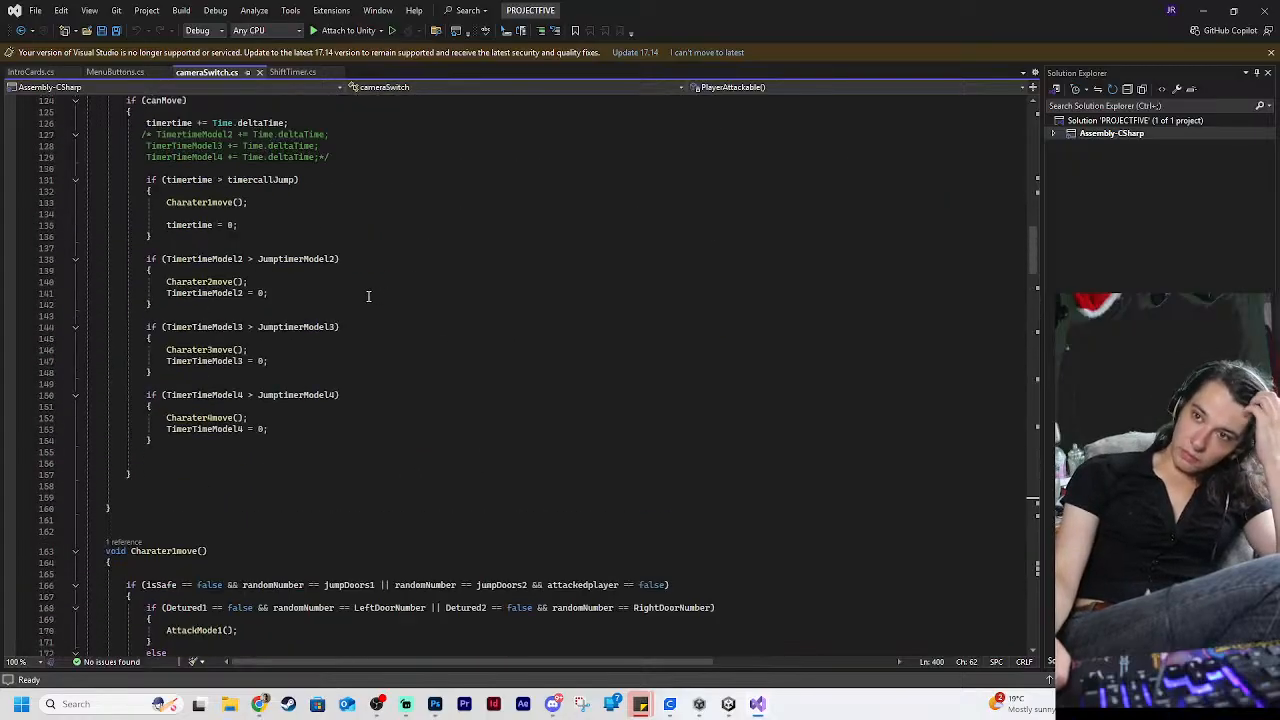
Compare the per-model timer checks inside the canMove block of cameraSwitch with the Charater1move method
{"action": "scroll", "coordinate": [370, 297], "scroll_direction": "down", "scroll_amount": 5}
{"action": "scroll", "coordinate": [372, 297], "scroll_direction": "up", "scroll_amount": 3}
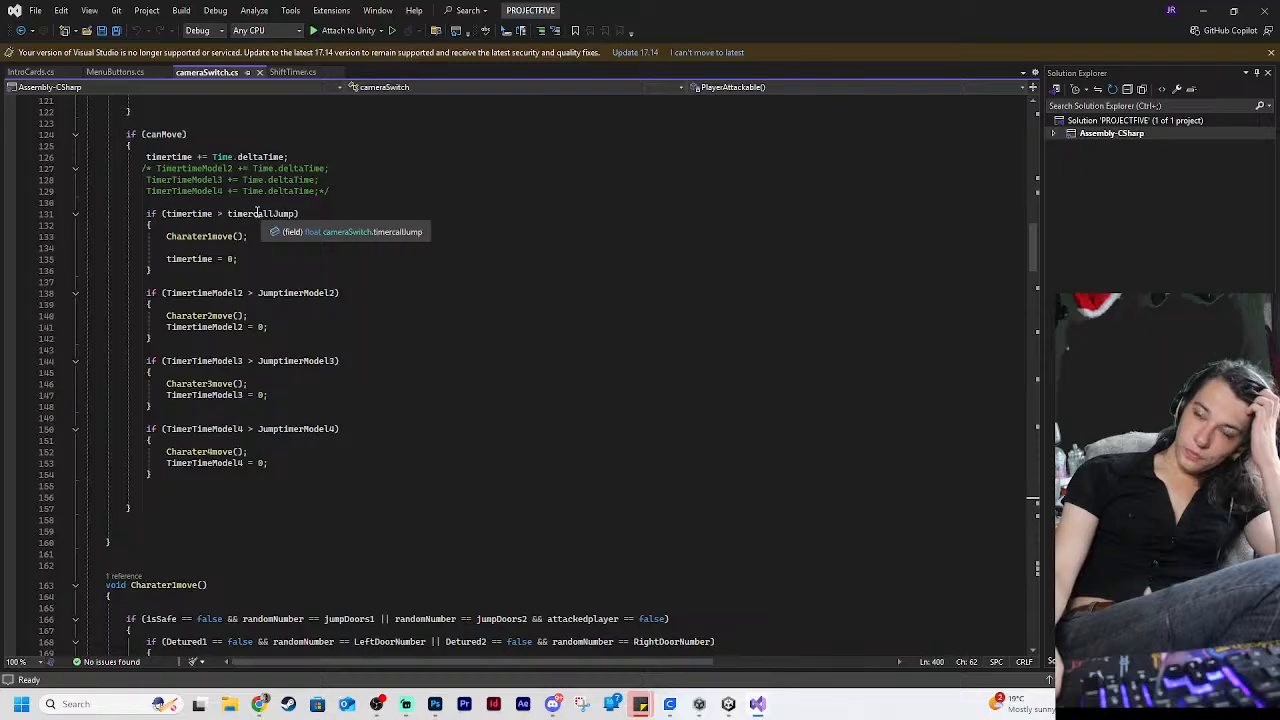
{"action": "scroll", "coordinate": [257, 213], "scroll_direction": "down", "scroll_amount": 9}
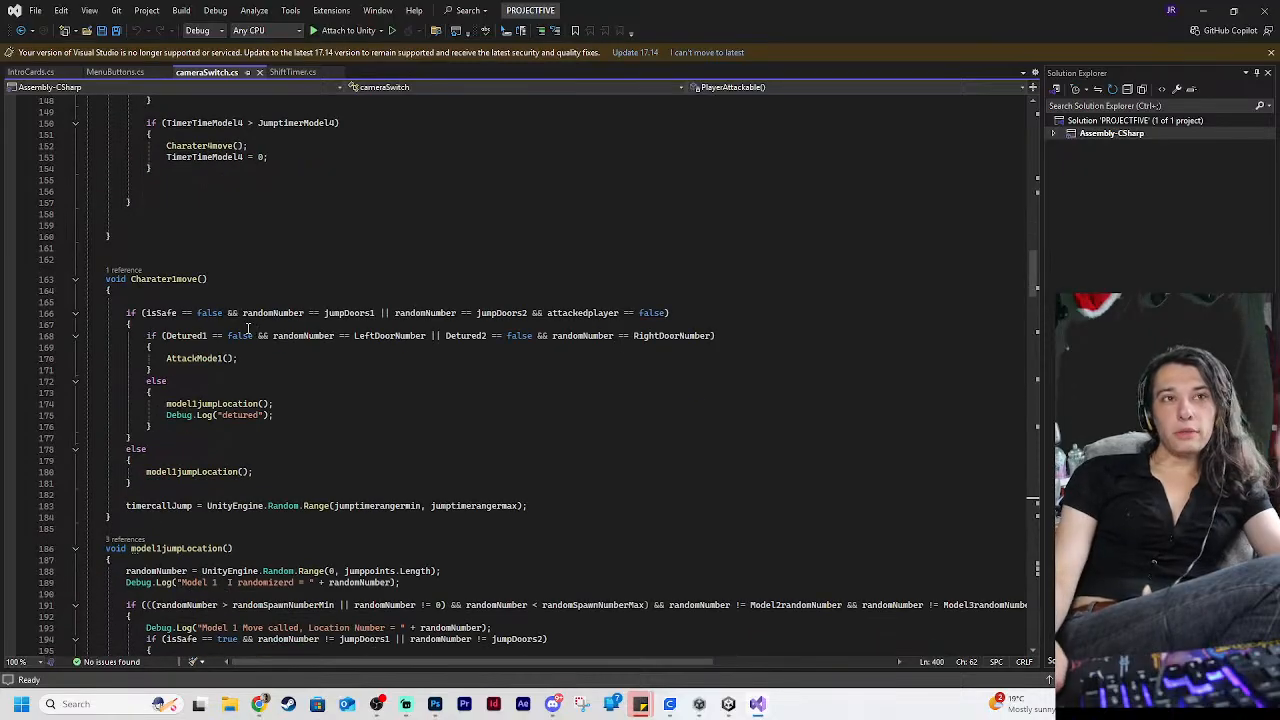
{"action": "scroll", "coordinate": [259, 333], "scroll_direction": "down", "scroll_amount": 2}
{"action": "scroll", "coordinate": [288, 362], "scroll_direction": "up", "scroll_amount": 12}
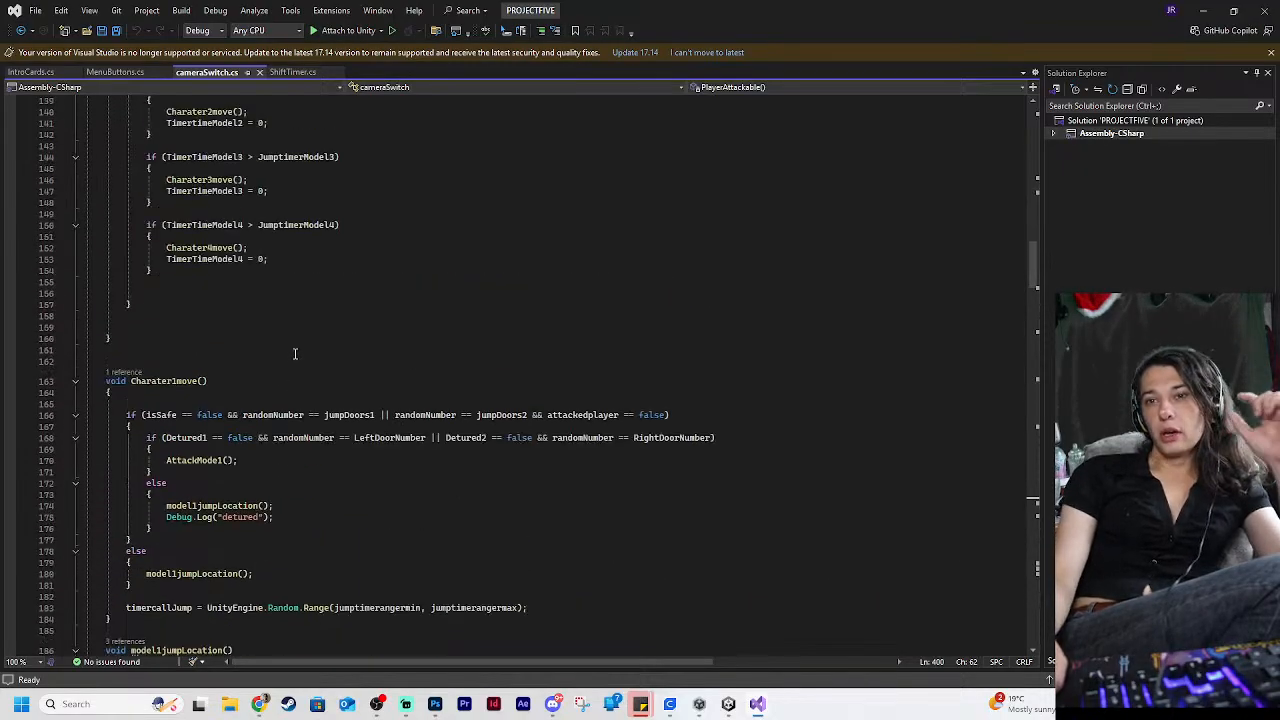
{"action": "scroll", "coordinate": [290, 360], "scroll_direction": "up", "scroll_amount": 4}
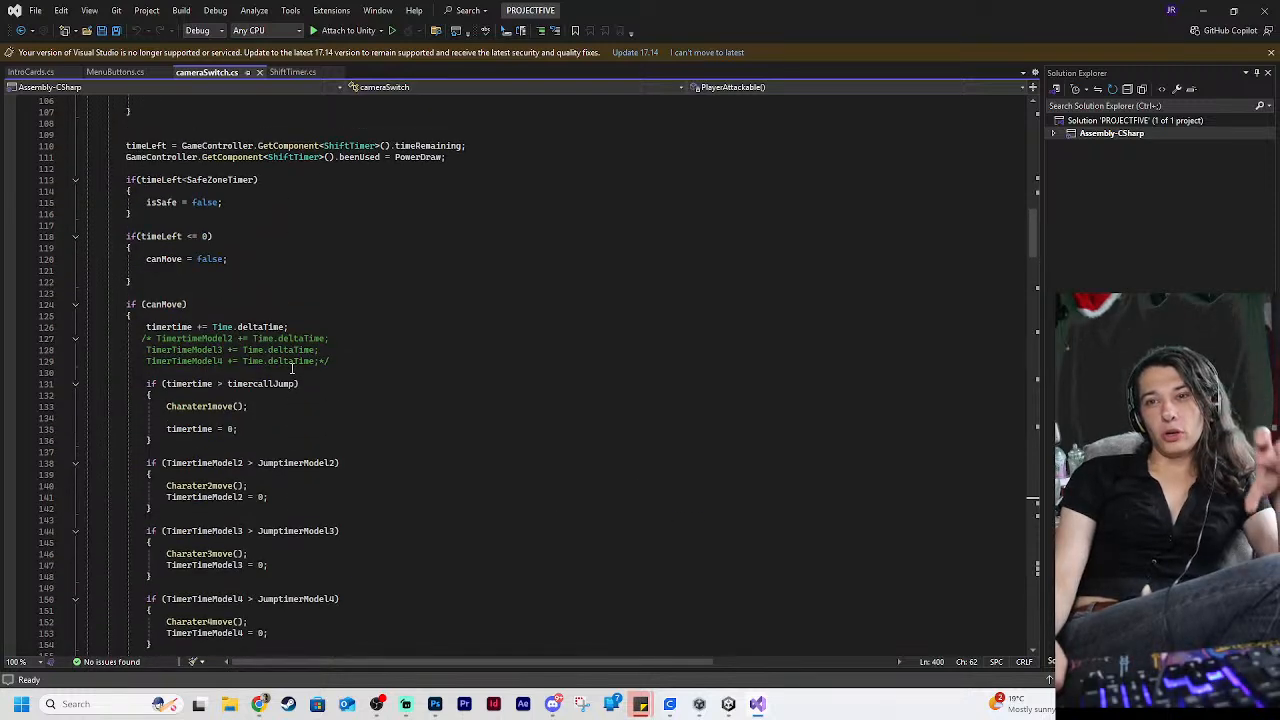
{"action": "scroll", "coordinate": [290, 360], "scroll_direction": "down", "scroll_amount": 4}
{"action": "scroll", "coordinate": [290, 370], "scroll_direction": "down", "scroll_amount": 3}
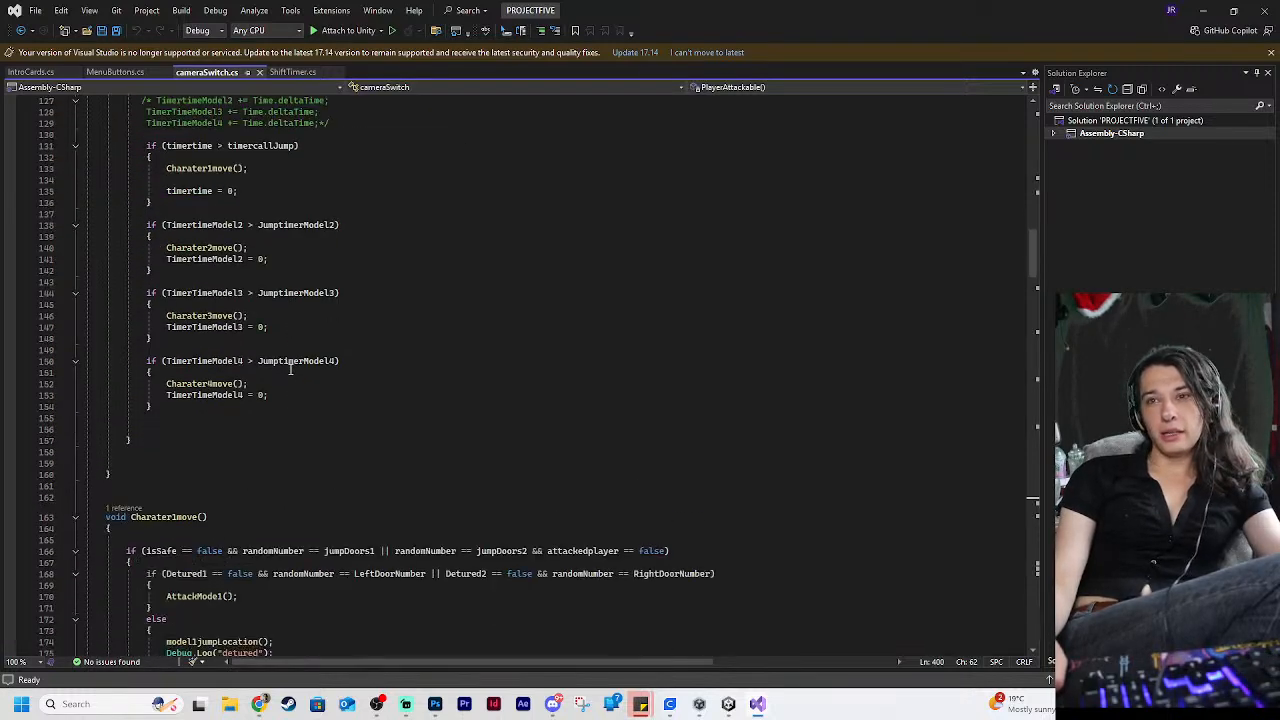
{"action": "scroll", "coordinate": [290, 370], "scroll_direction": "up", "scroll_amount": 3}
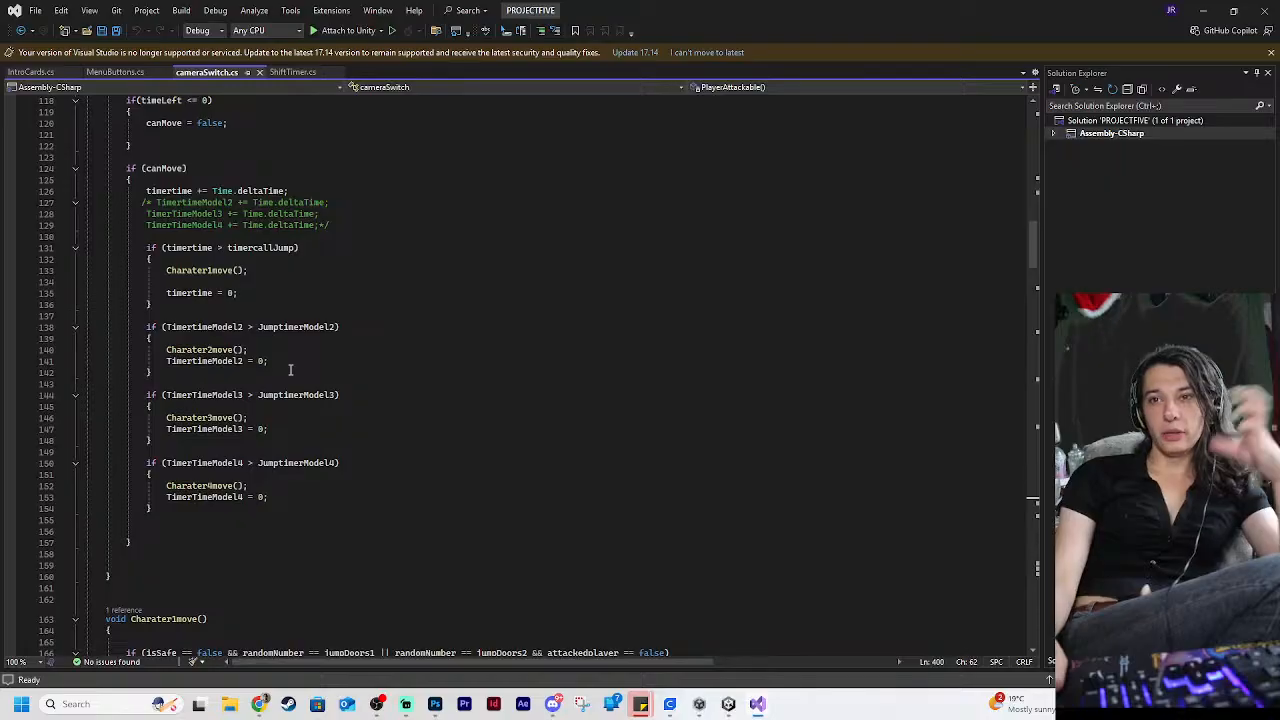
{"action": "scroll", "coordinate": [290, 370], "scroll_direction": "up", "scroll_amount": 1}
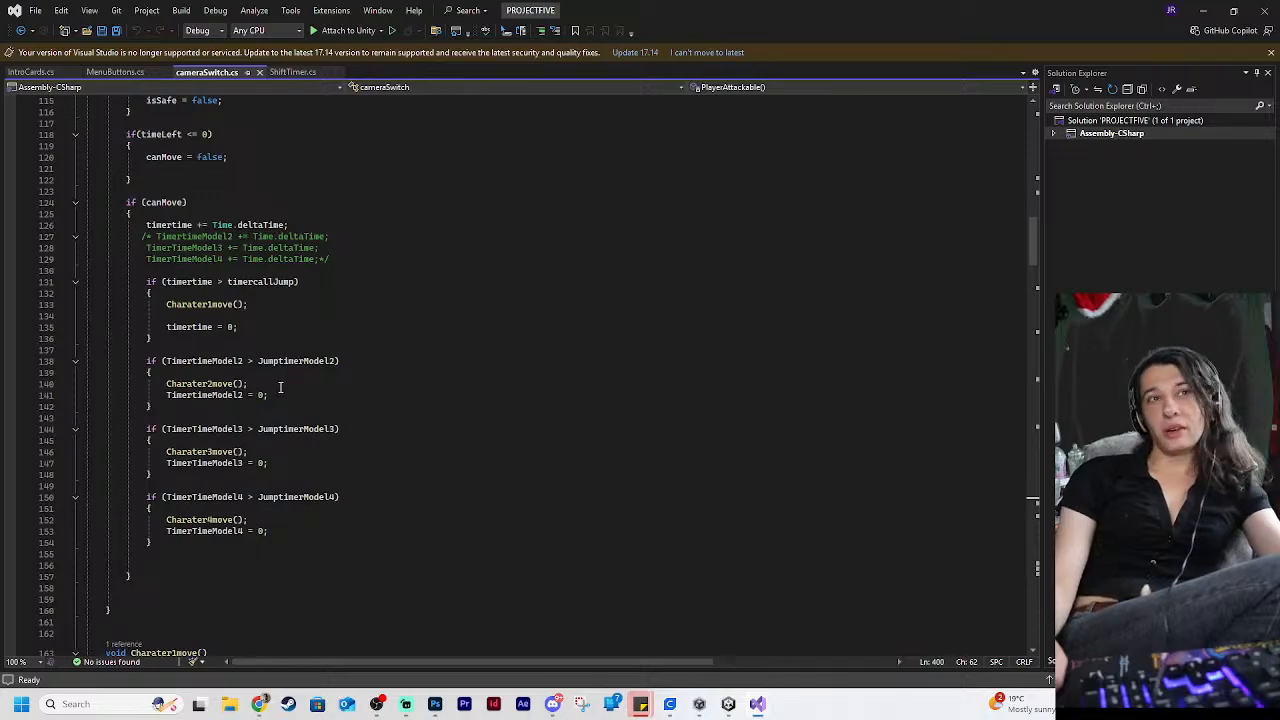
Uncomment the TimertimeModel2, TimerTimeModel3 and TimerTimeModel4 deltaTime increments inside the canMove block of the cameraSwitch script
{"action": "left_click", "coordinate": [155, 236]}
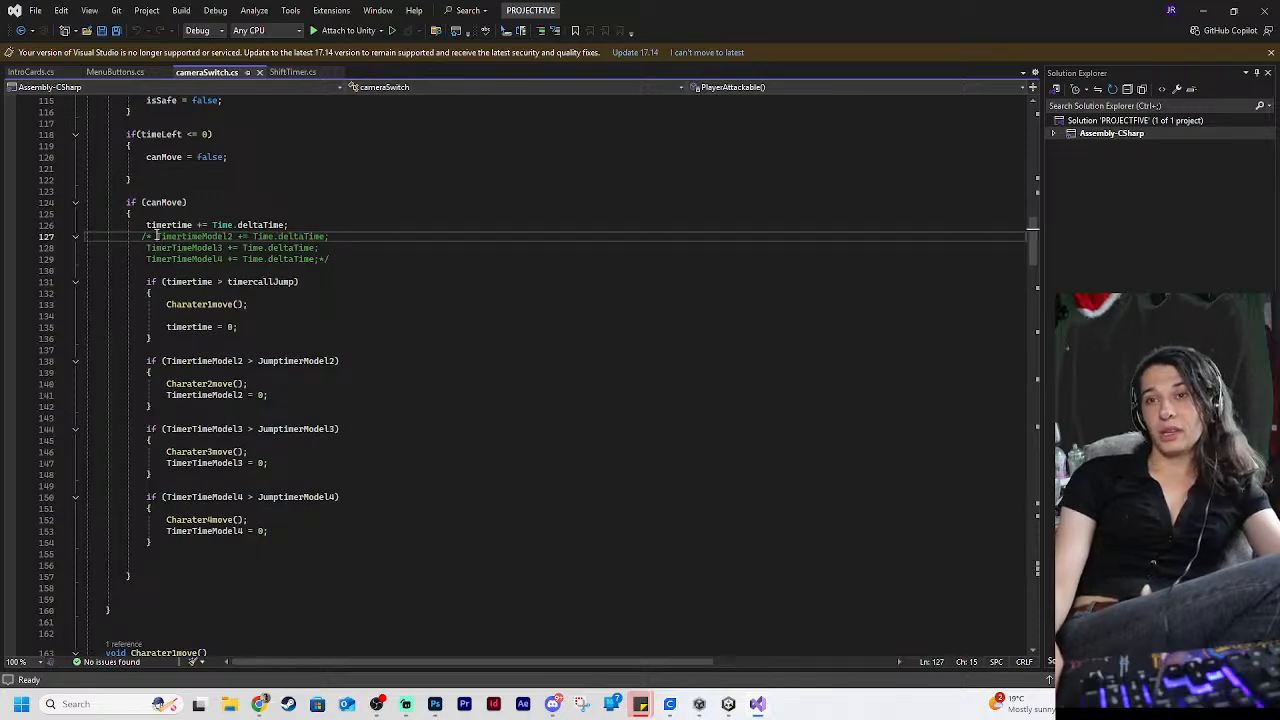
{"action": "key", "text": "BackSpace"}
{"action": "key", "text": "BackSpace"}
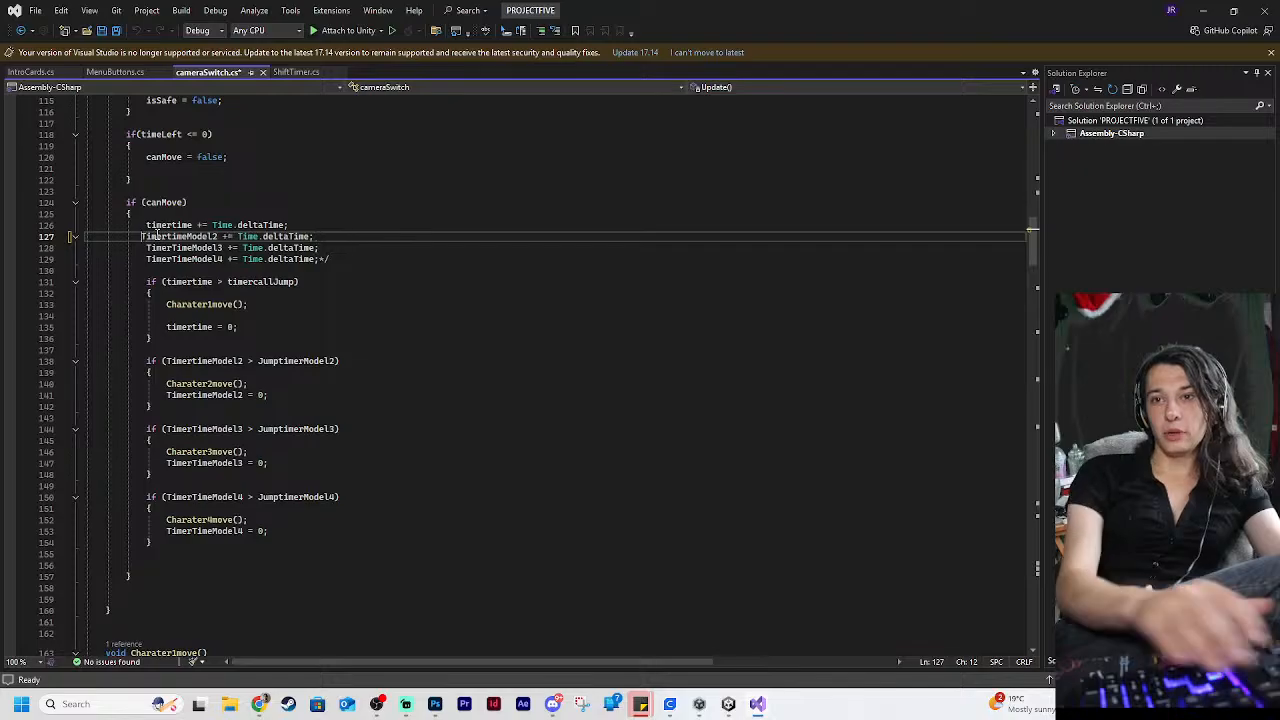
{"action": "left_click", "coordinate": [372, 259]}
{"action": "key", "text": "BackSpace"}
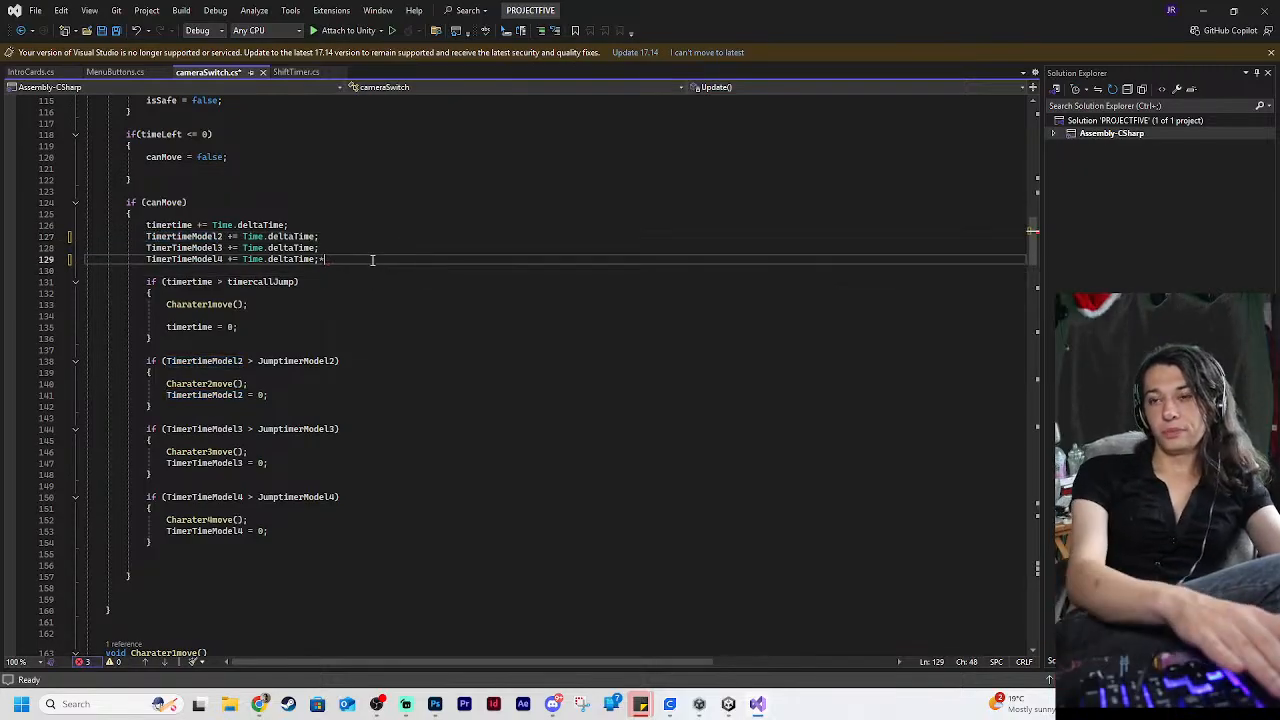
{"action": "key", "text": "BackSpace"}
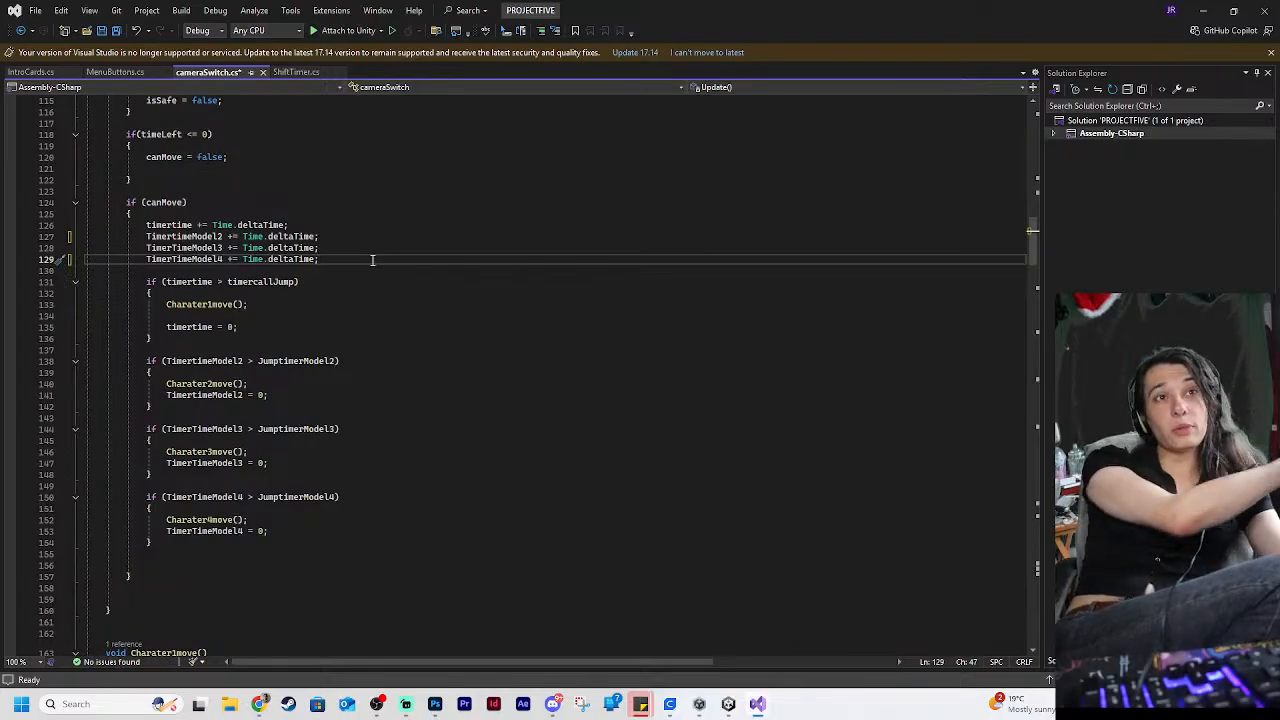